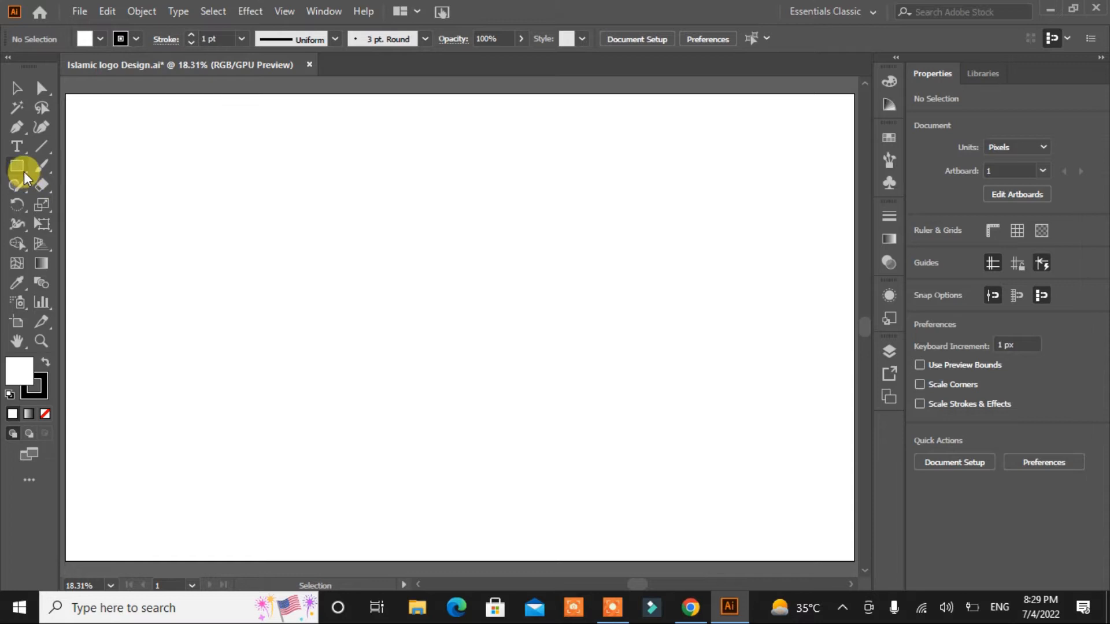
Draw a rectangle about 677 by 340 px in the artboard's upper-left area and fill it with black
left_click_drag(23, 171, 57, 168)
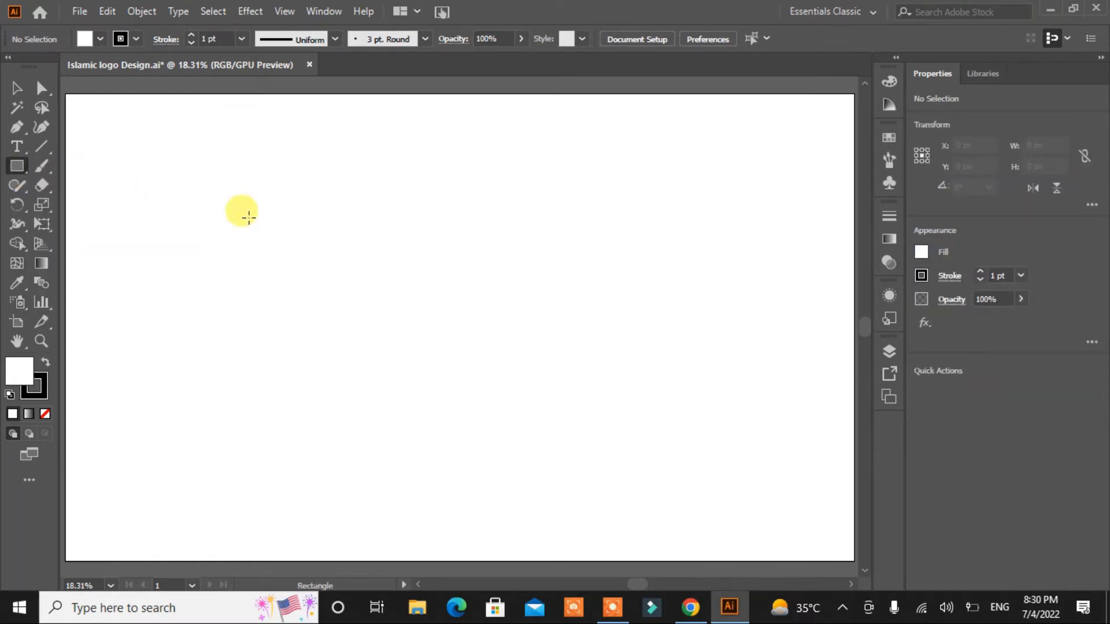
left_click_drag(256, 222, 412, 301)
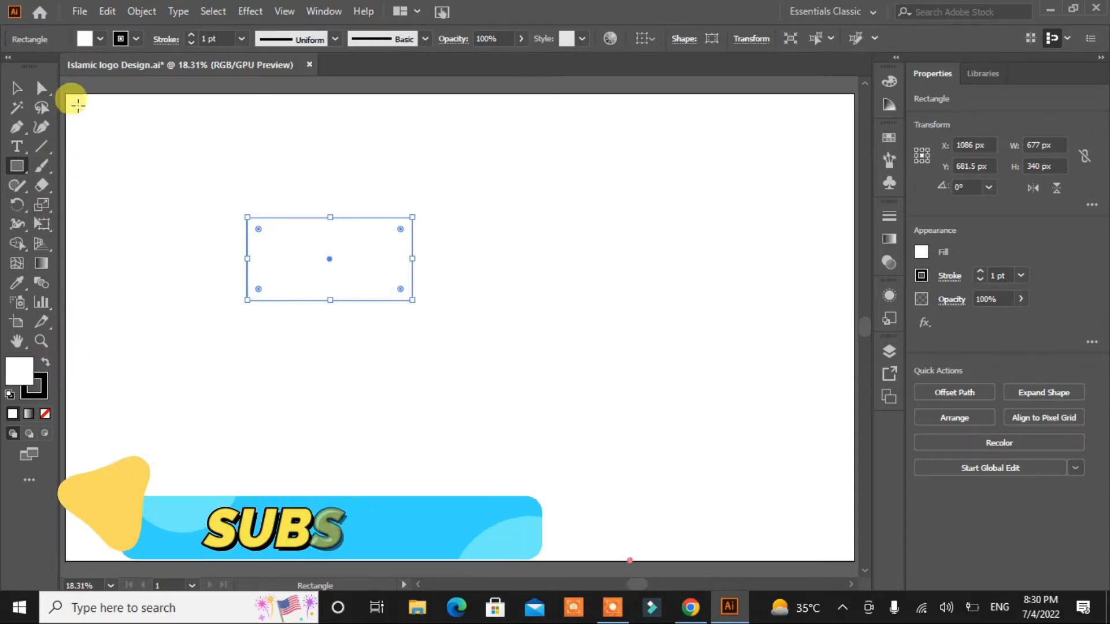
left_click(100, 39)
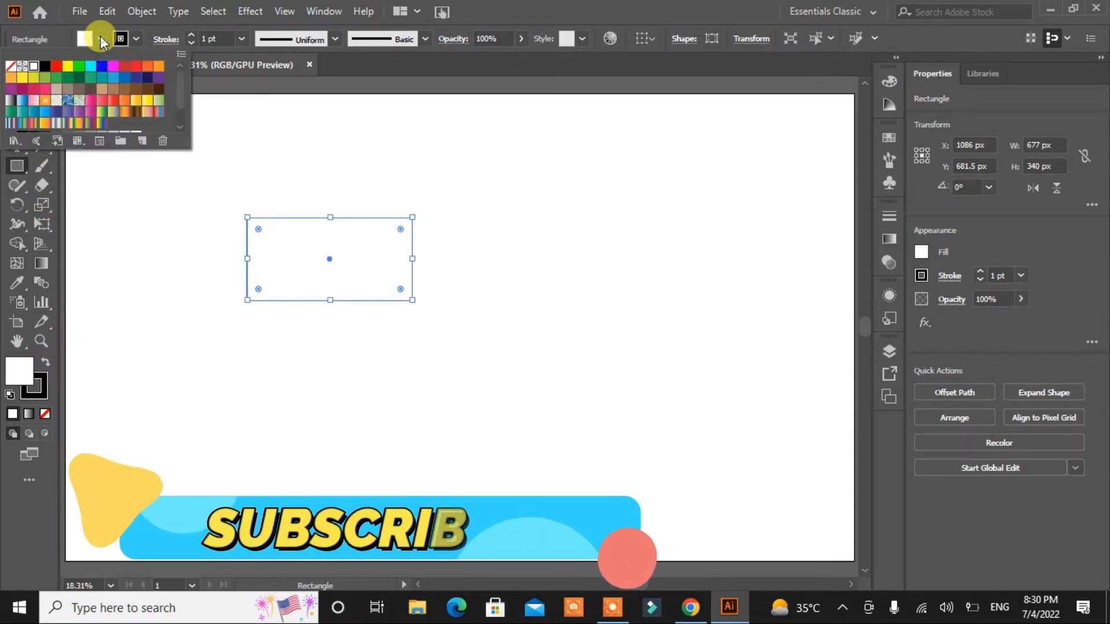
left_click(46, 68)
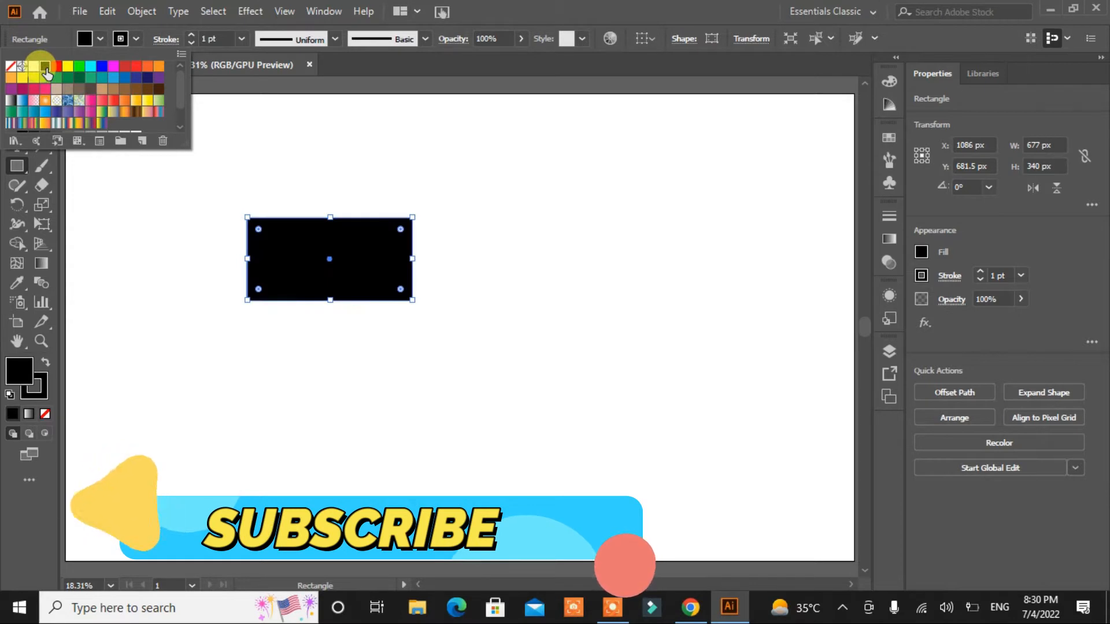
left_click(132, 190)
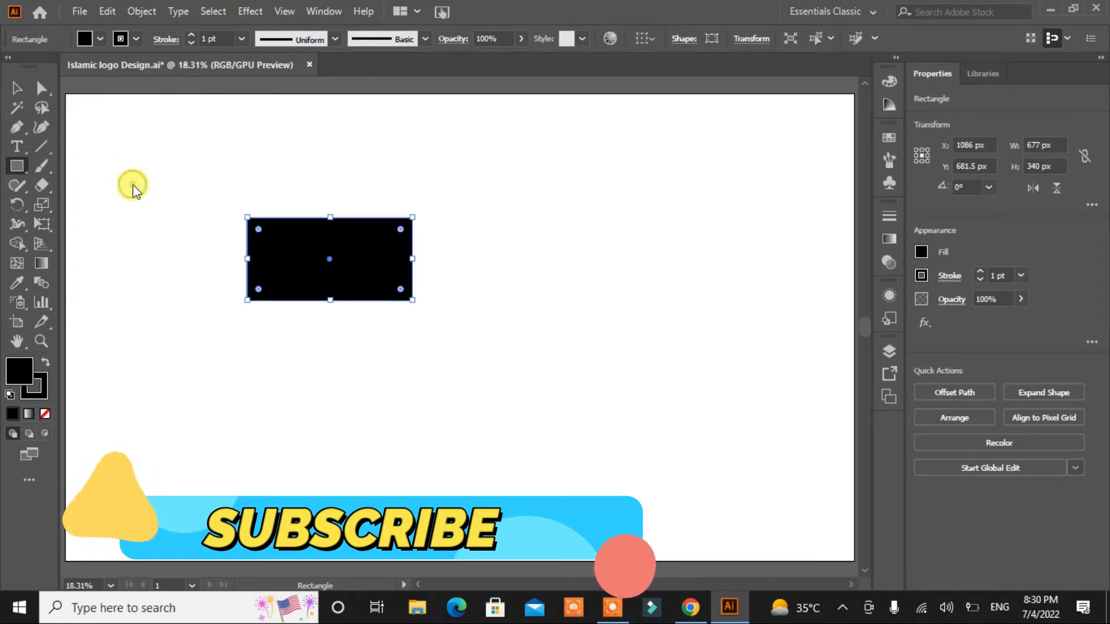
Bow the black rectangle's bottom edge slightly outward with the Anchor Point tool
left_click(24, 131)
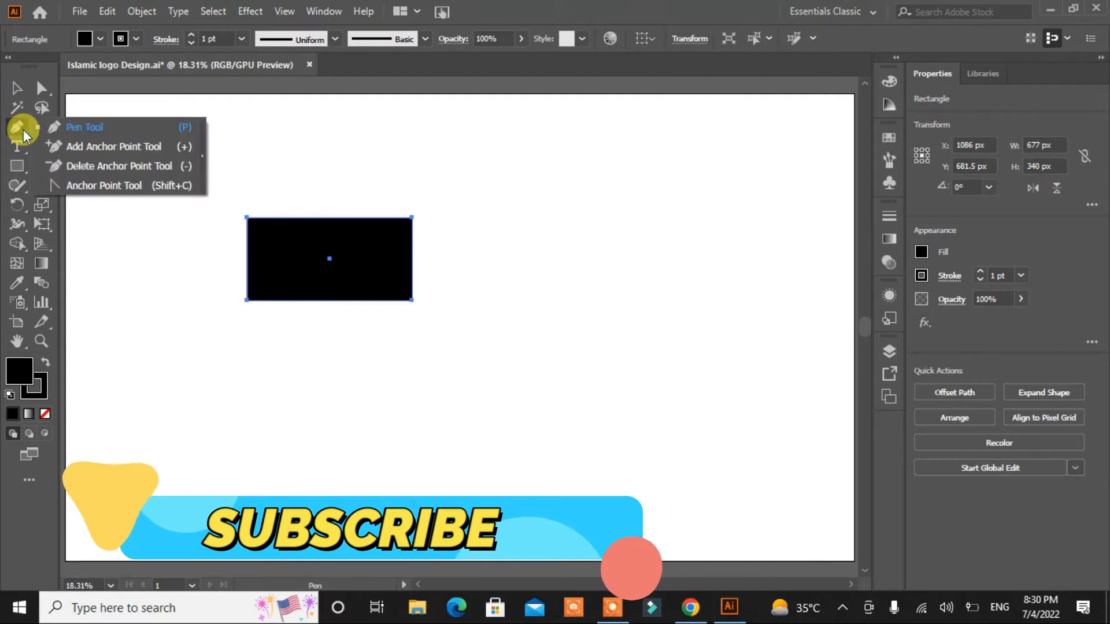
left_click(51, 186)
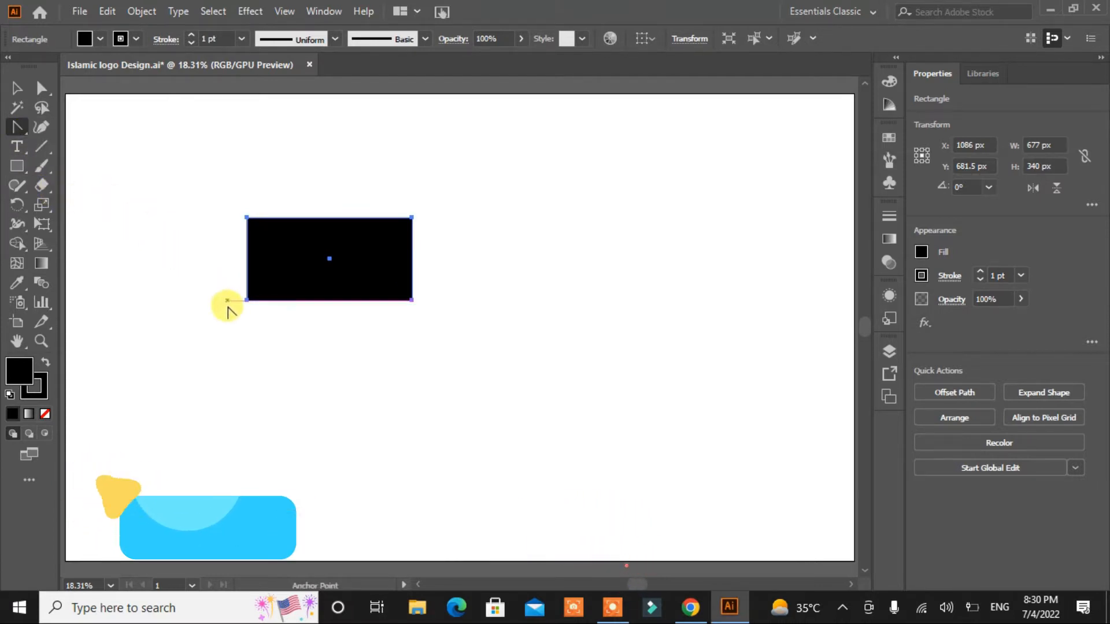
left_click_drag(325, 300, 325, 304)
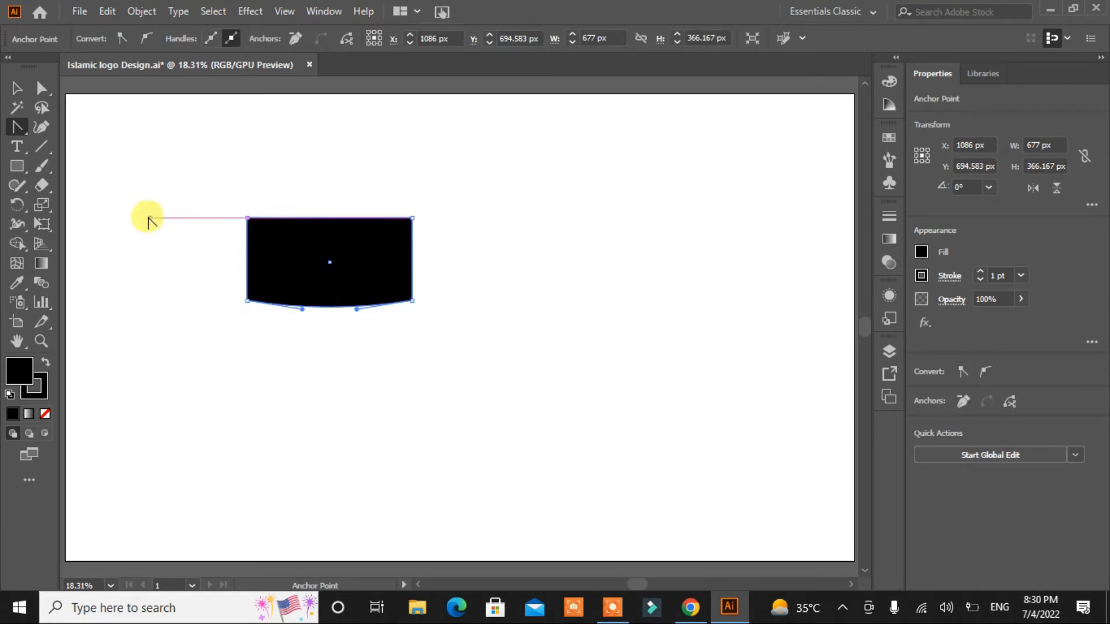
Lower the blade shape's top edge to reduce its height to about 287 px
left_click(17, 91)
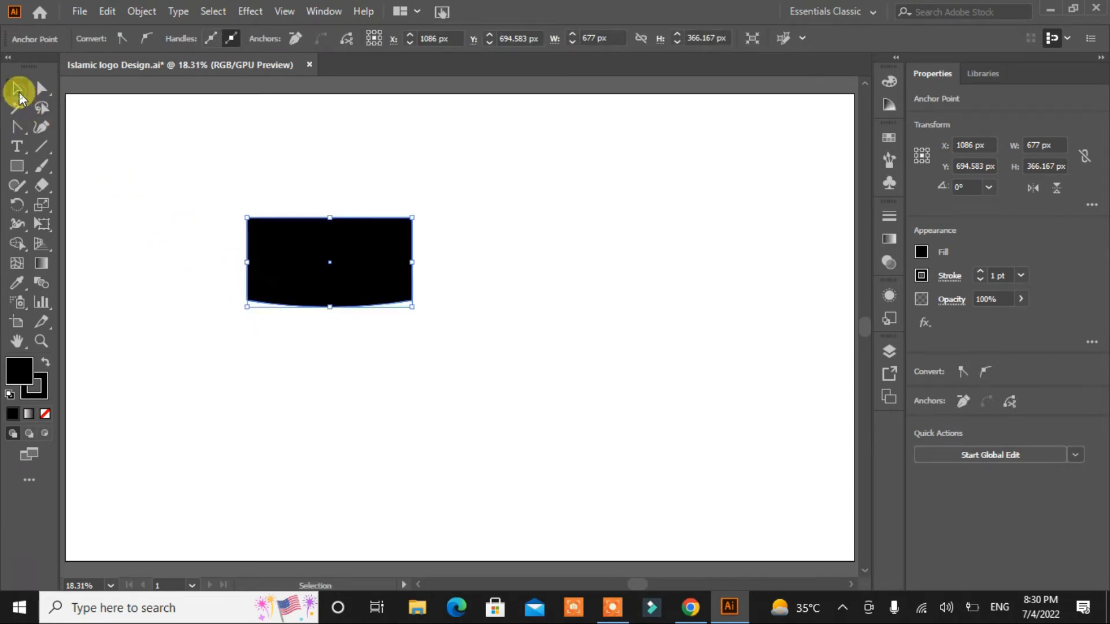
left_click(155, 254)
left_click(368, 230)
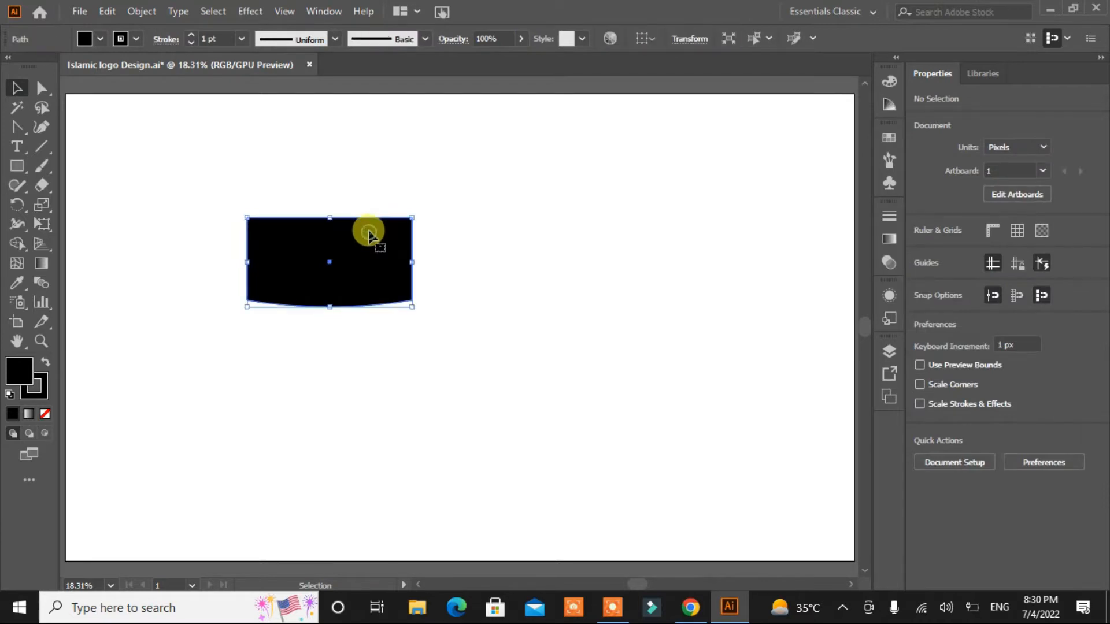
mouse_move(332, 219)
left_mouse_down()
mouse_move(335, 247)
mouse_move(330, 236)
left_mouse_up()
left_click(469, 283)
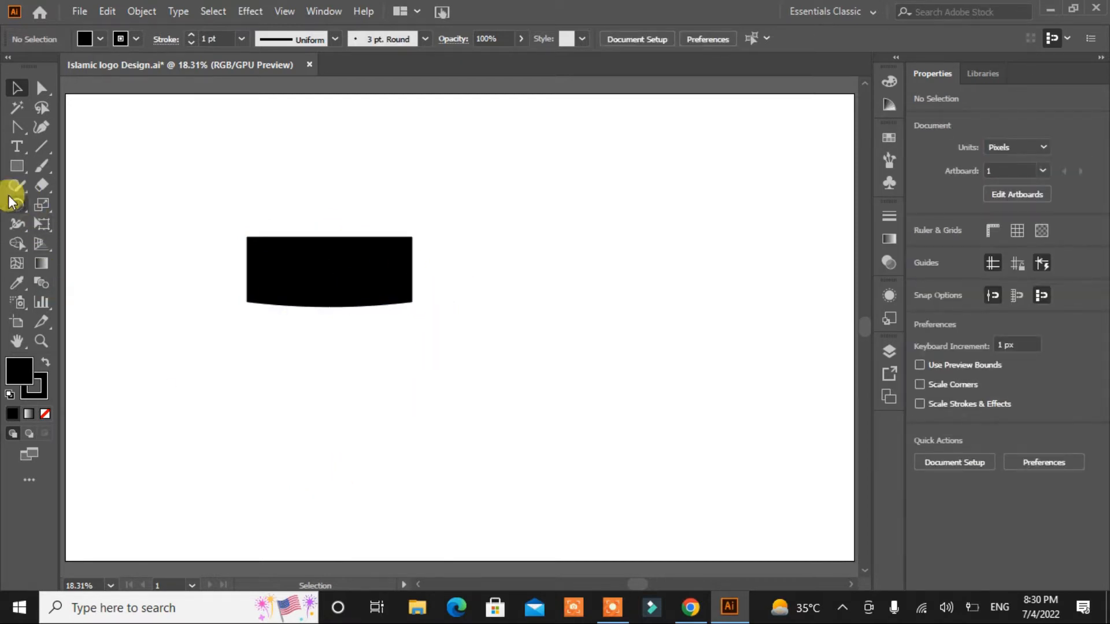
Draw a thin rectangle about 1237 by 41 px along the blade's top edge, starting at its top-left corner and extending beyond its right side
left_click(17, 167)
left_click_drag(18, 167, 52, 163)
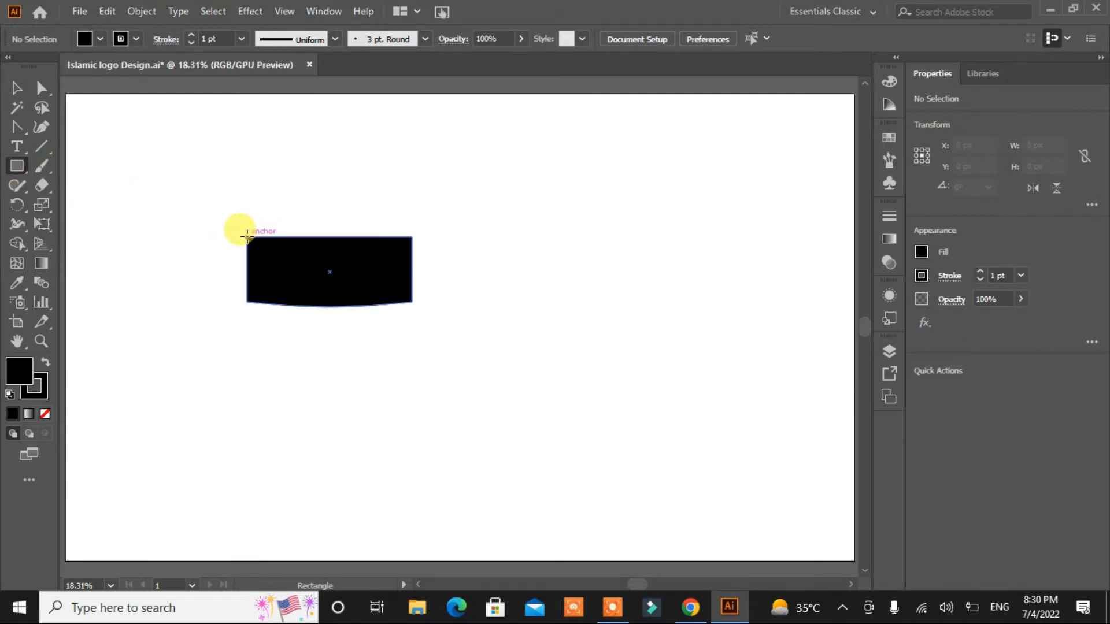
left_click_drag(246, 237, 550, 247)
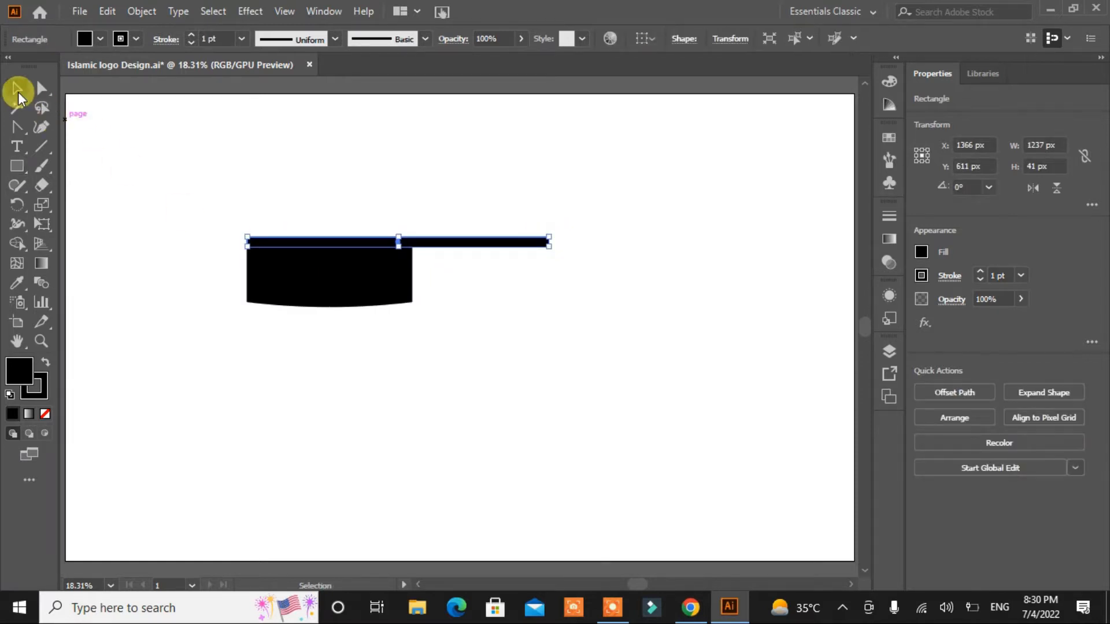
Unite the blade and the thin strip into one shape
left_click(17, 90)
left_click_drag(276, 183, 351, 334)
left_click_drag(485, 382, 565, 384)
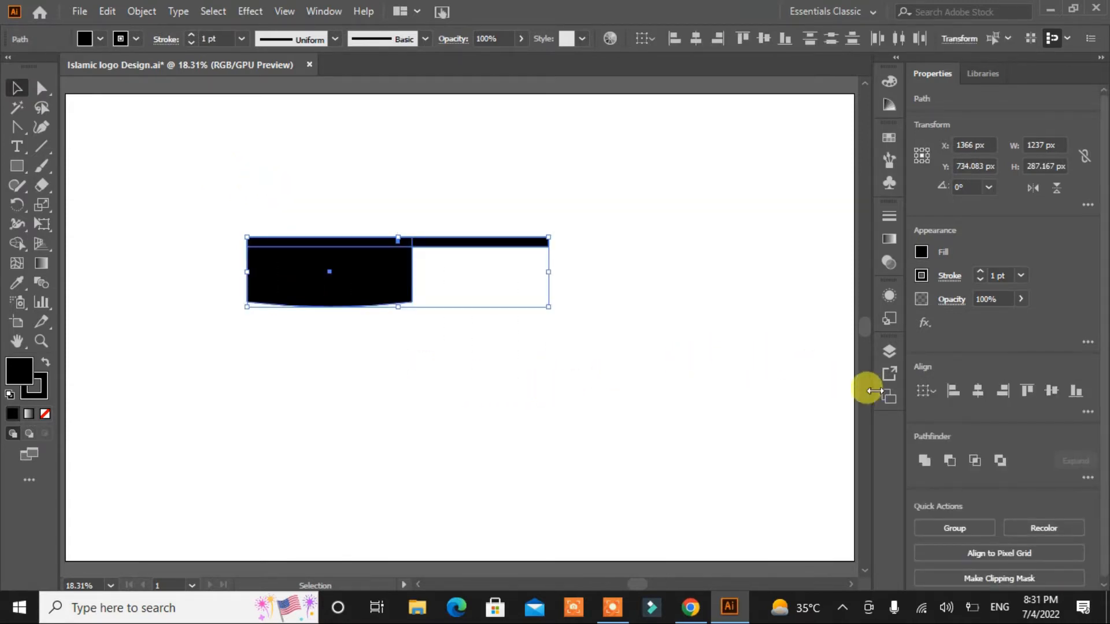
left_click(926, 461)
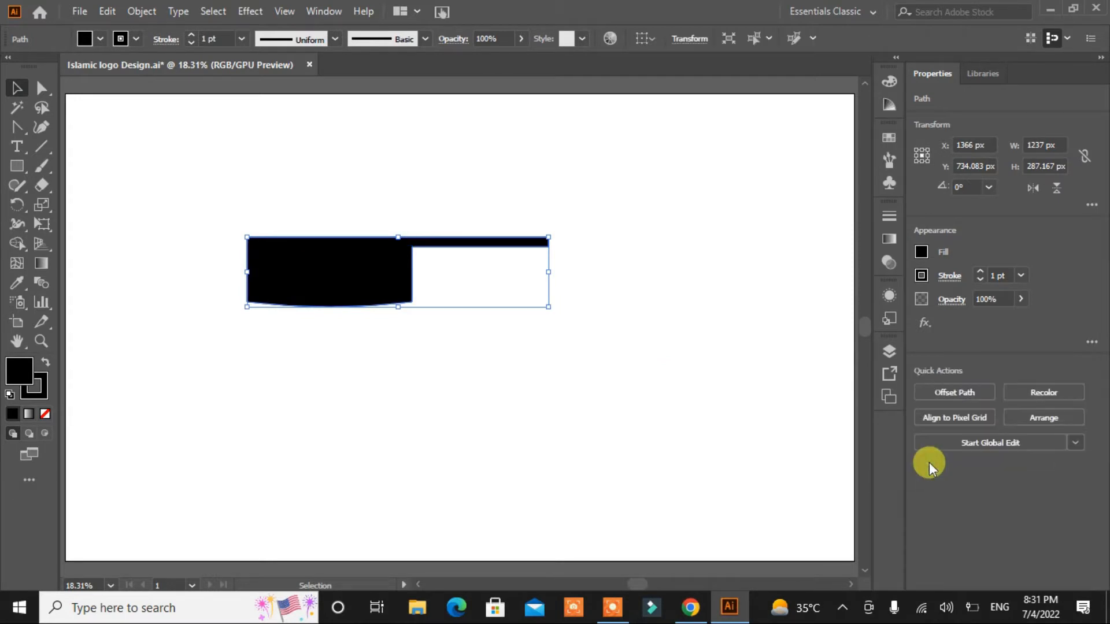
left_click(573, 355)
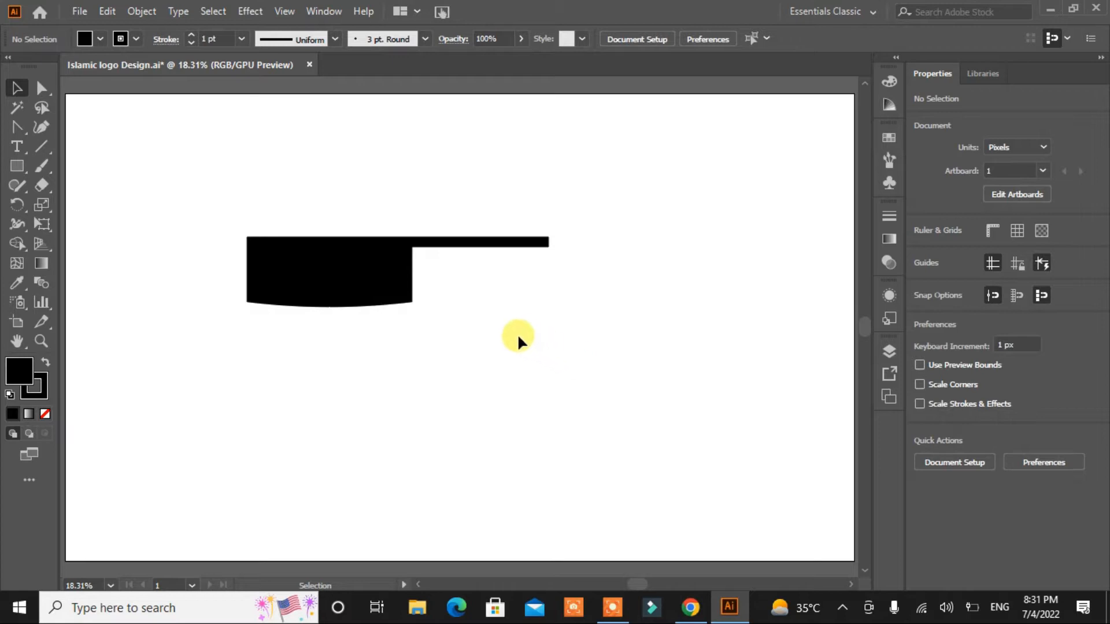
Draw a handle rectangle about 467 by 121 px over the right end of the thin strip
left_click(19, 163)
left_click(54, 168)
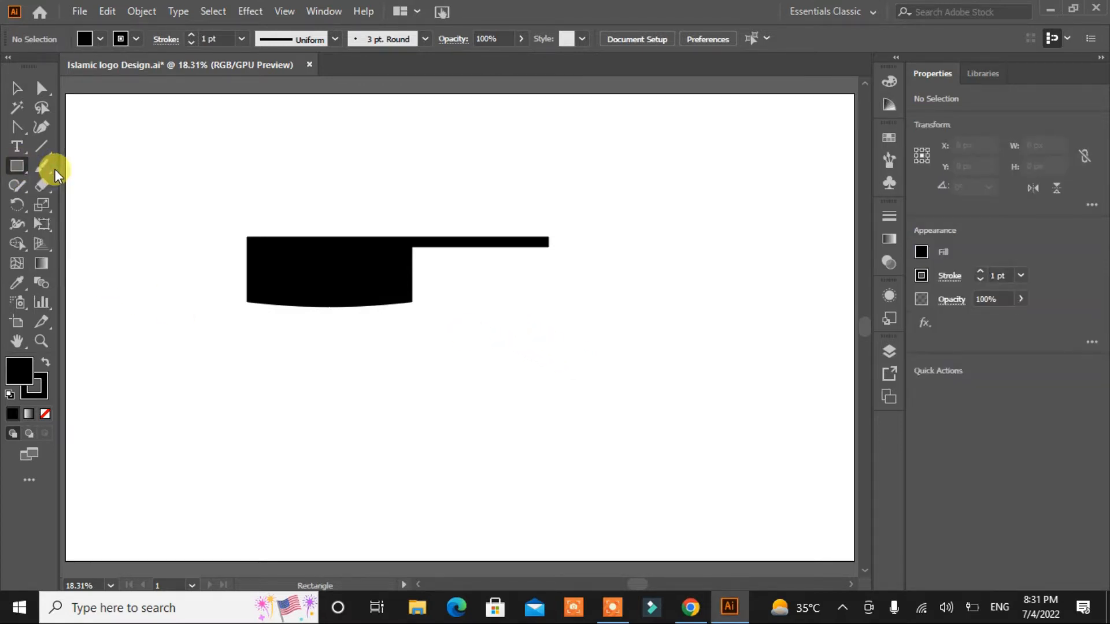
left_click_drag(435, 238, 548, 266)
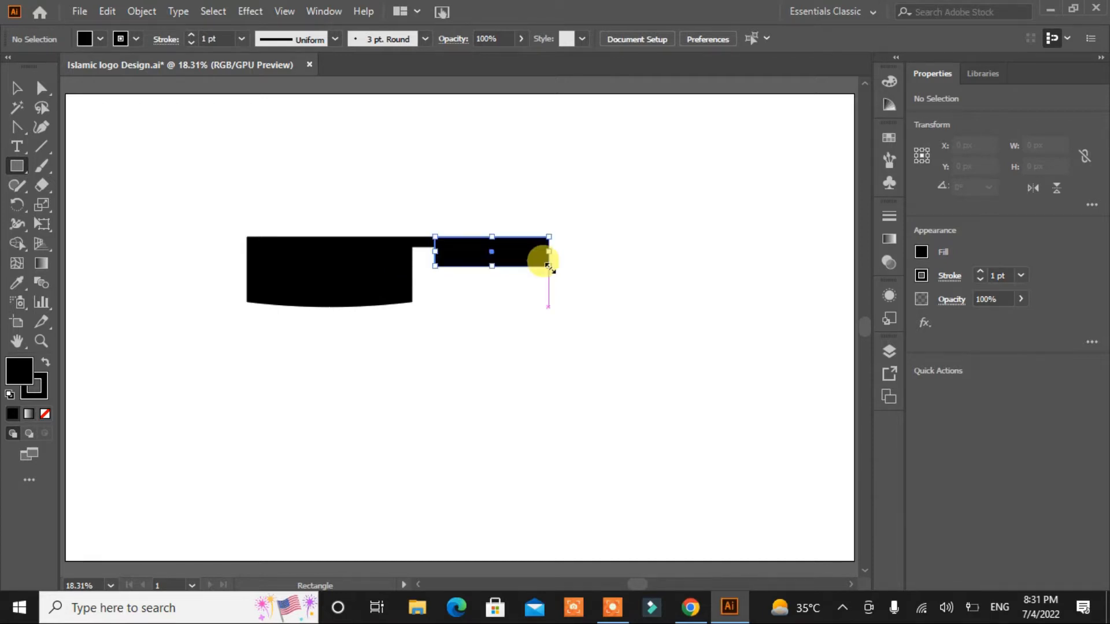
left_click(16, 87)
left_click(98, 114)
Shift the handle rectangle and the strip's end points left toward the blade, making the knife about 1173 px wide overall
left_click(43, 89)
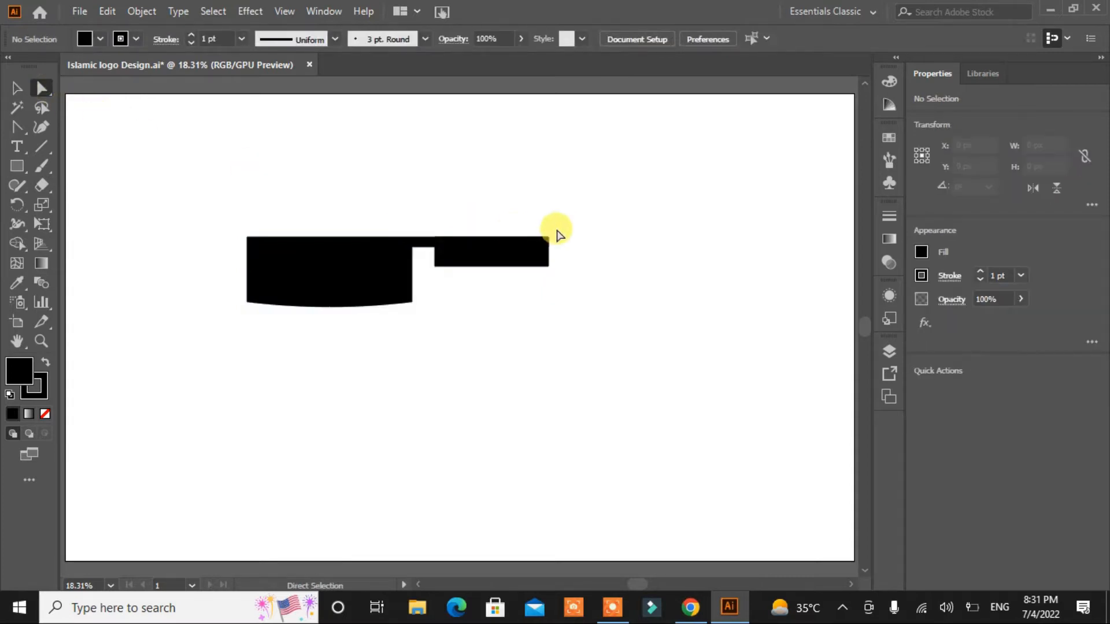
left_click_drag(562, 223, 429, 301)
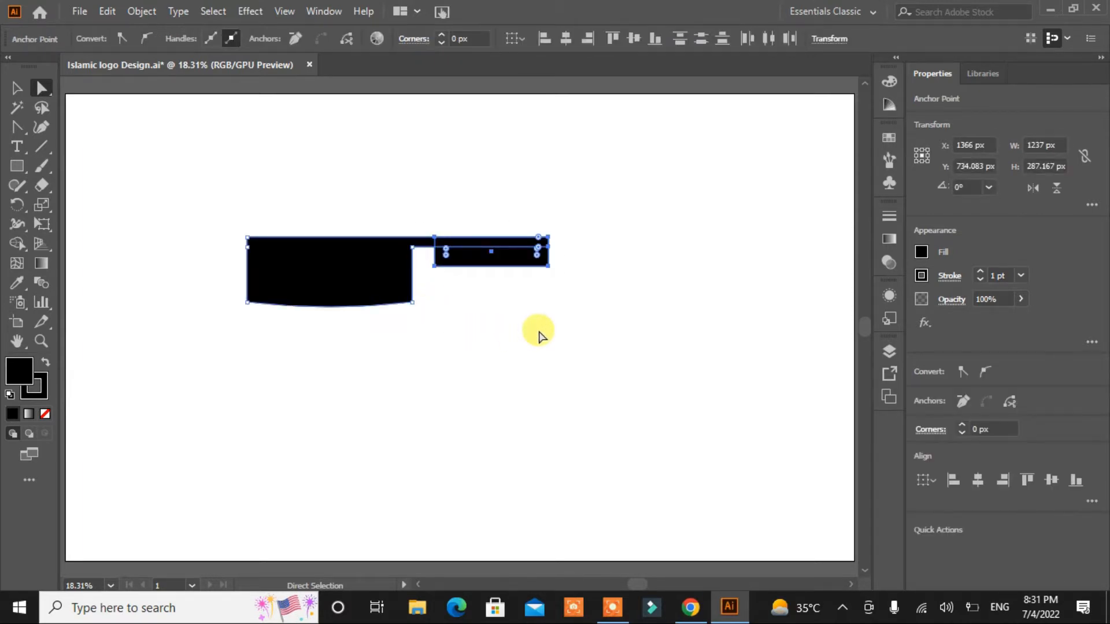
key("Left")
key("Left")
key("Left")
key("Left")
key("Left")
key("Left")
key("Left")
key("Left")
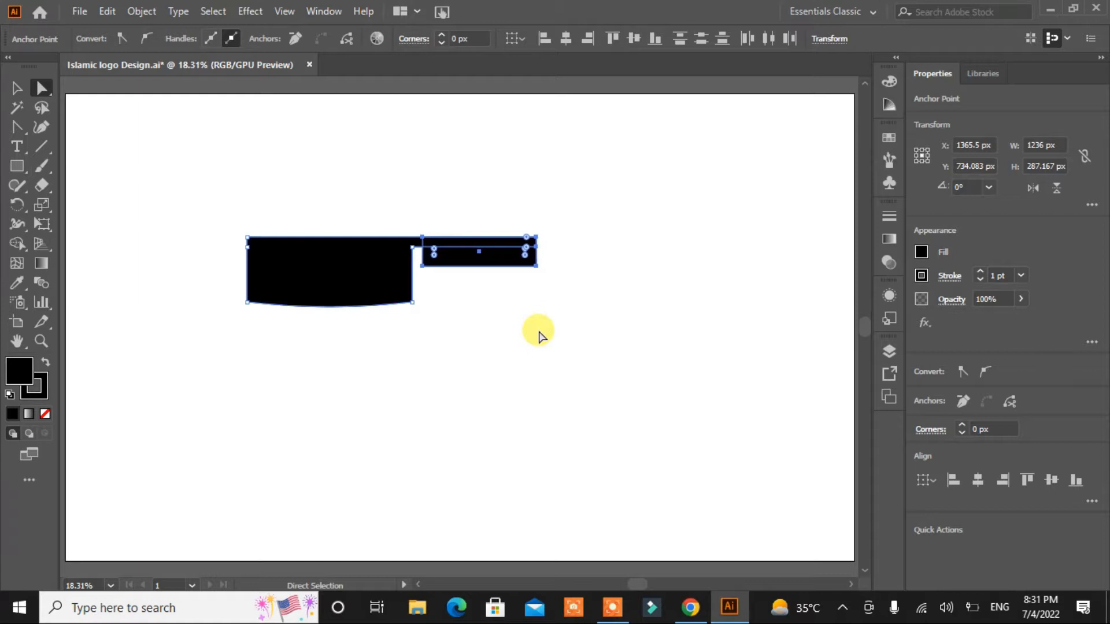
key("Left")
key("Left")
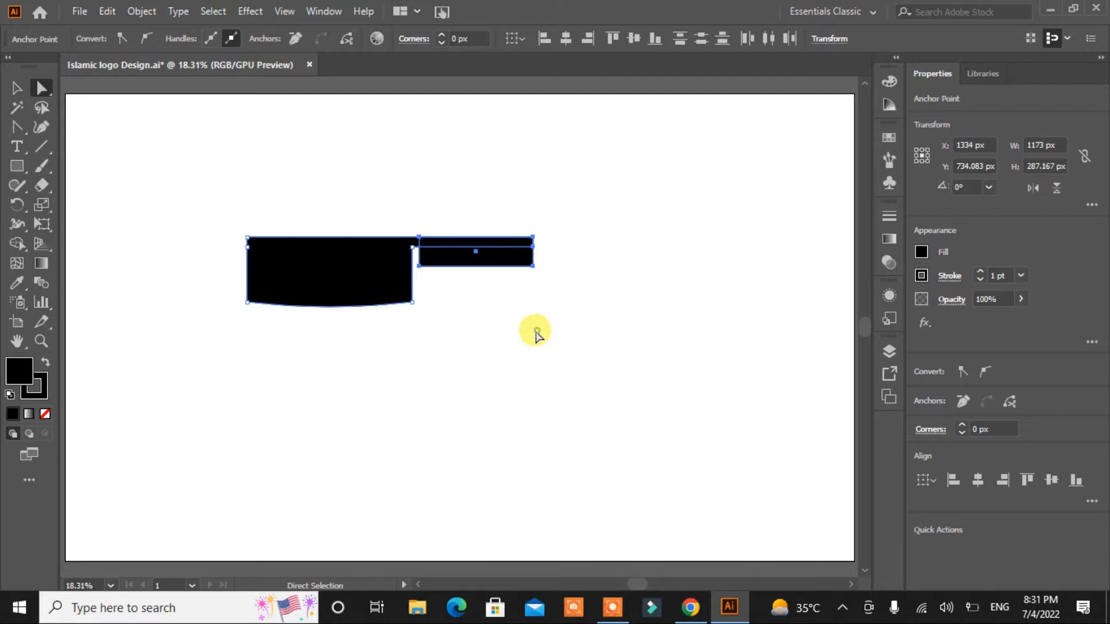
left_click(536, 331)
Raise the handle's lower corner nearest the blade to Y 688.5 px and round it to a radius of about 83 px
left_click(419, 267)
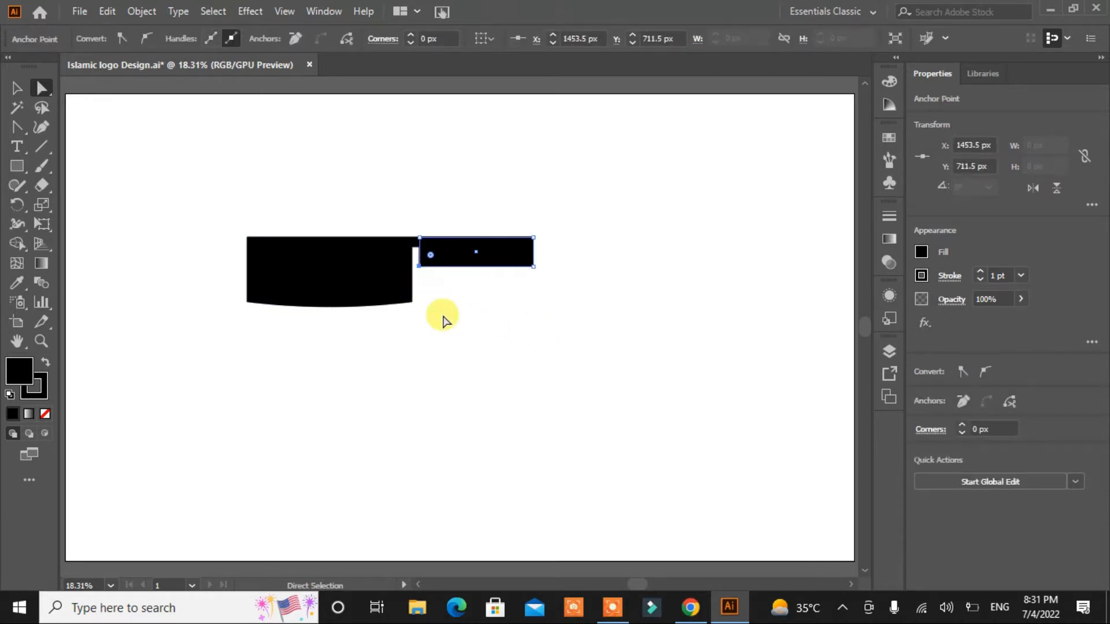
key("Up")
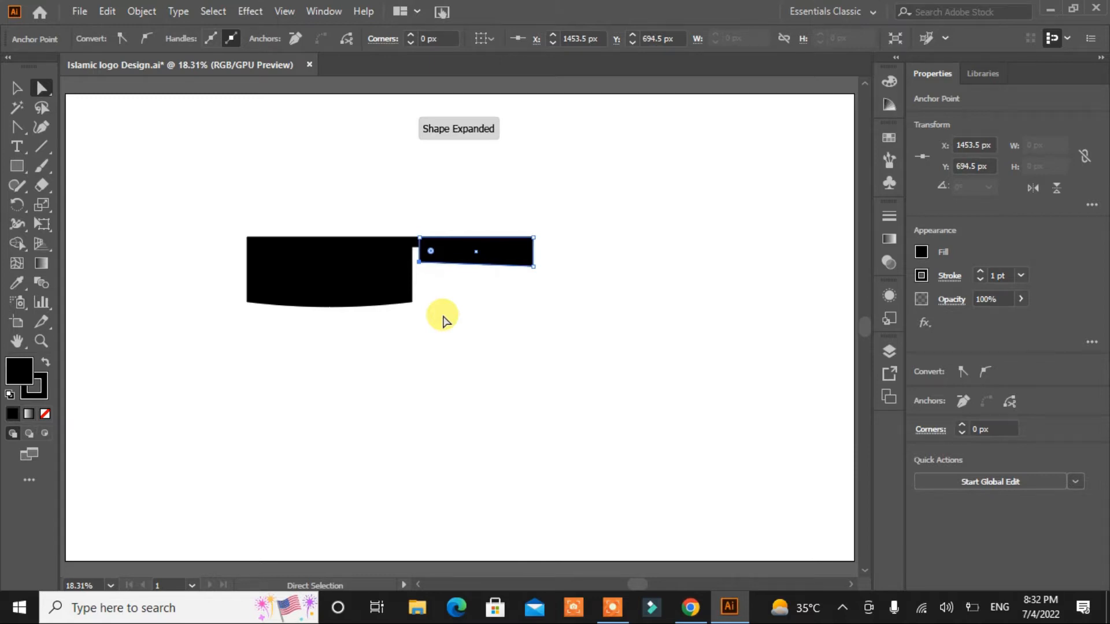
key("Up")
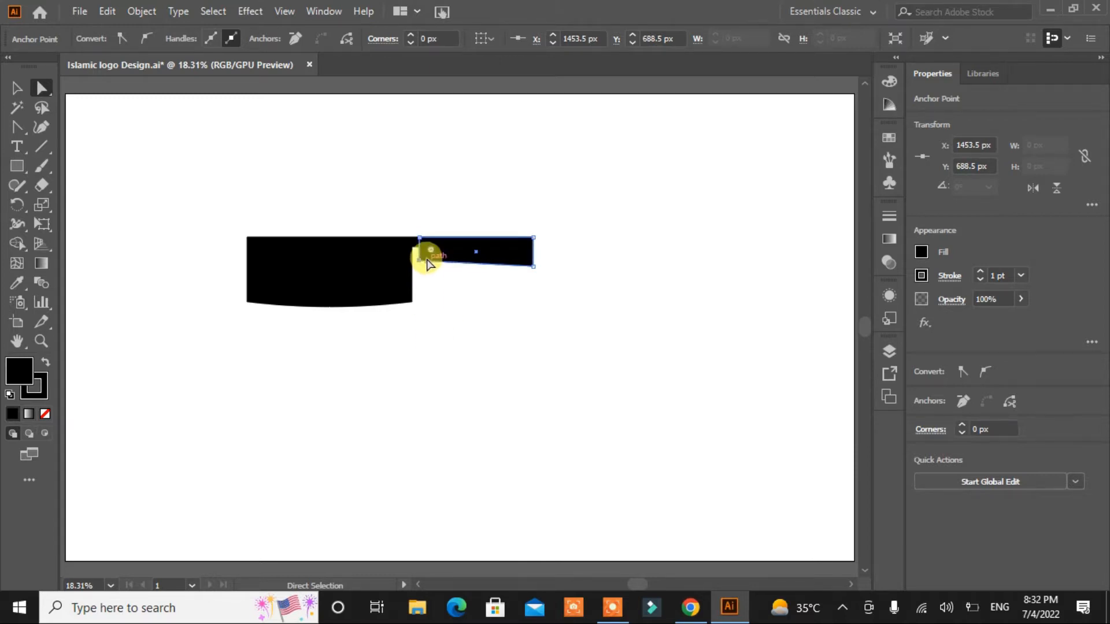
left_click_drag(431, 249, 442, 245)
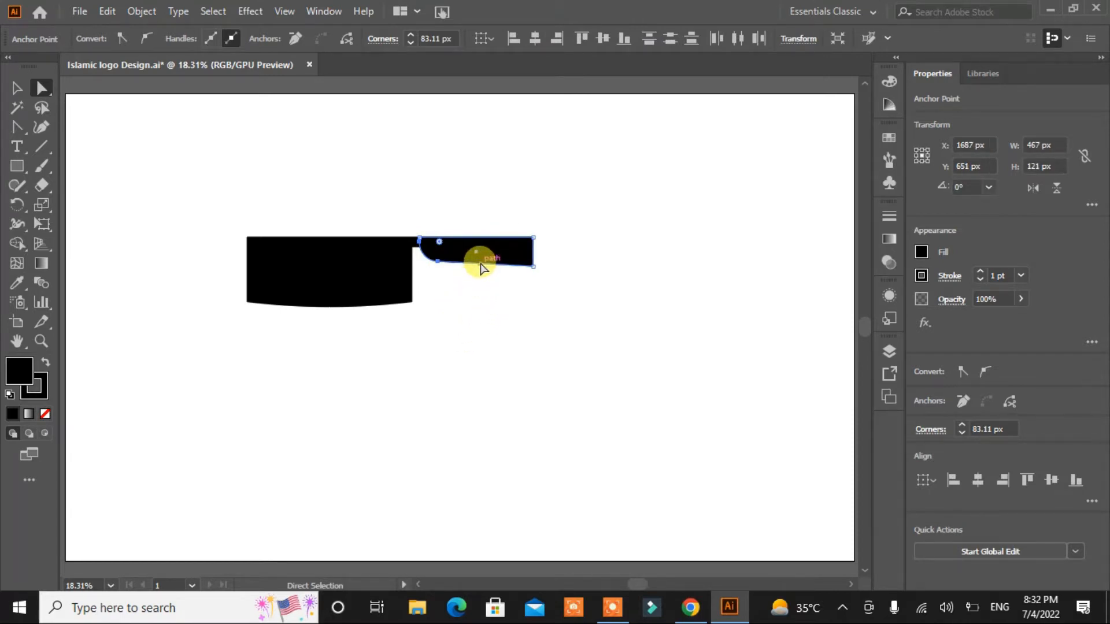
Curve the handle's lower edge slightly inward and round its outer lower corner
left_click(18, 127)
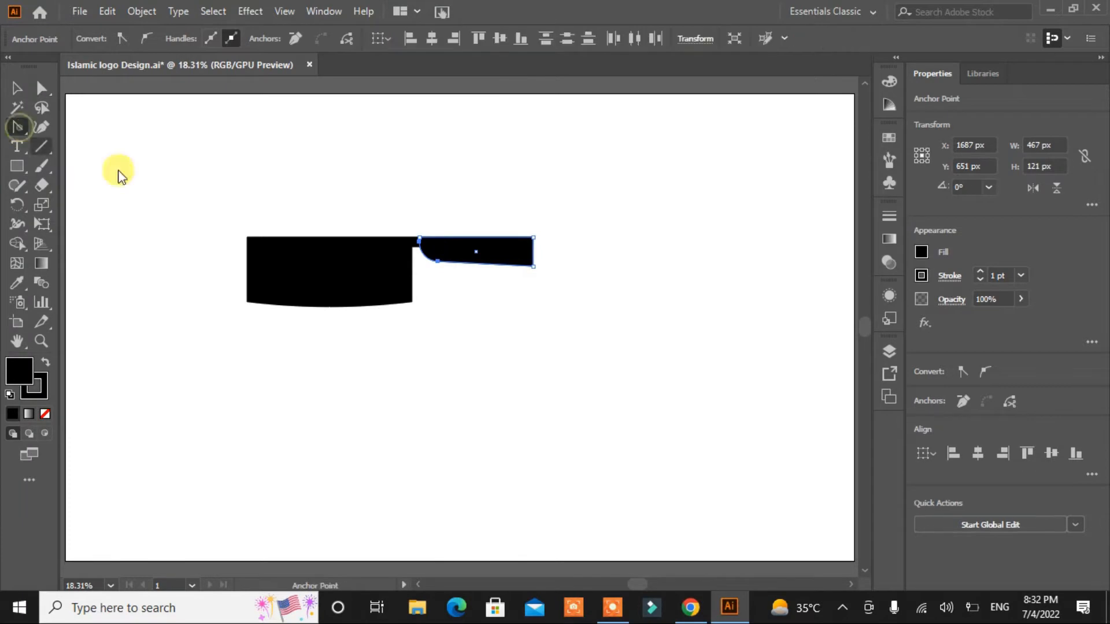
left_click_drag(487, 267, 494, 282)
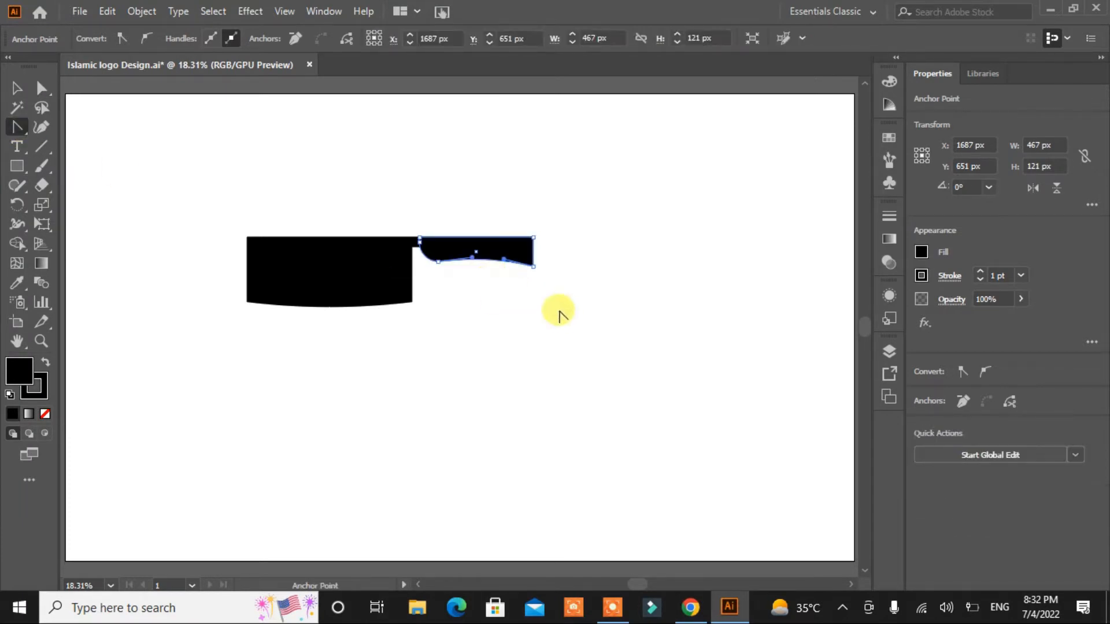
left_click(41, 91)
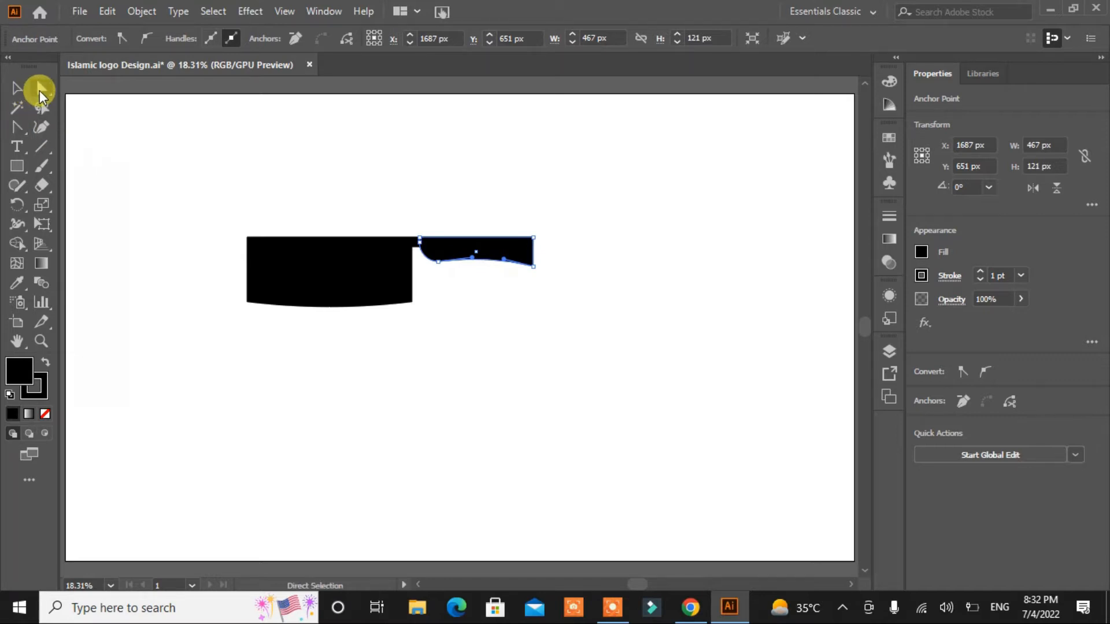
left_click(534, 271)
left_click_drag(525, 254, 526, 262)
left_click(493, 357)
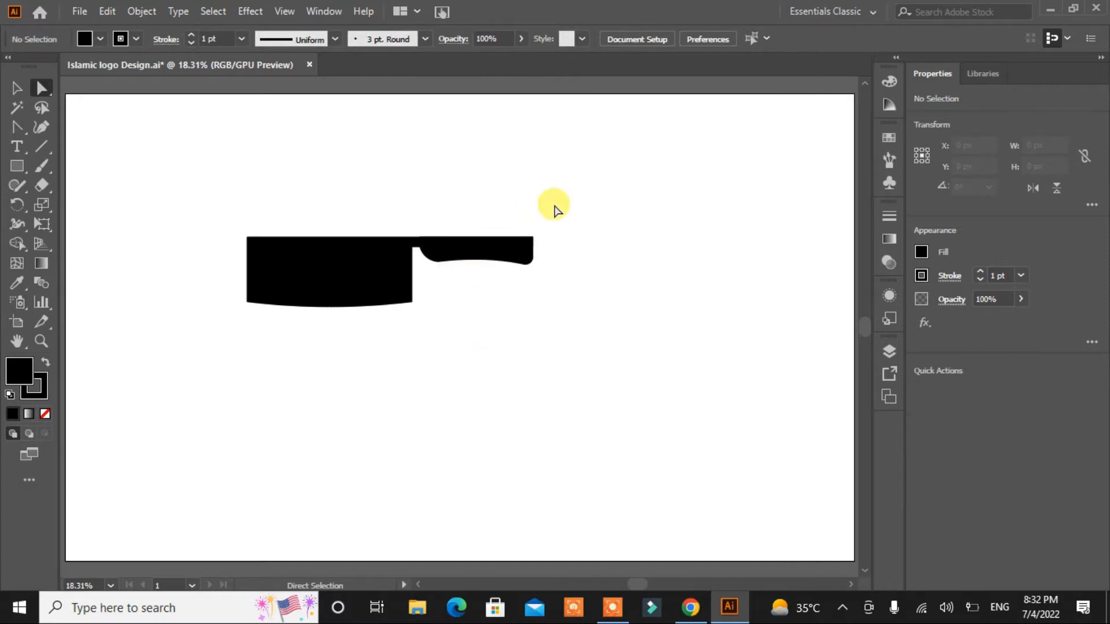
Draw a circle about 43 px in diameter near the outer end of the handle
left_click(16, 166)
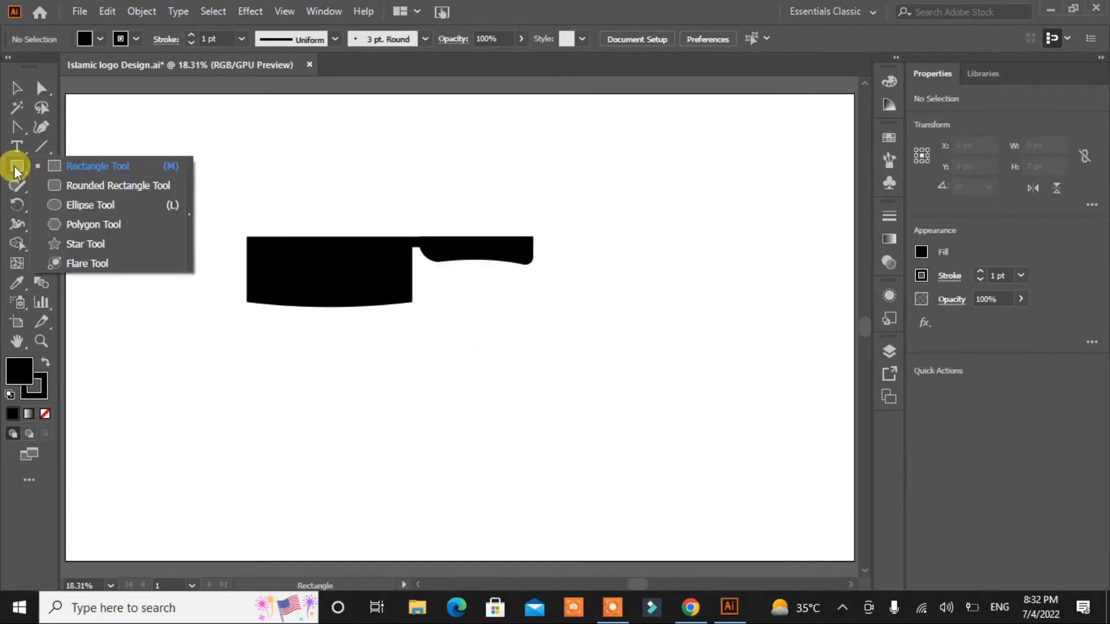
left_click(53, 205)
left_click_drag(496, 323, 525, 257)
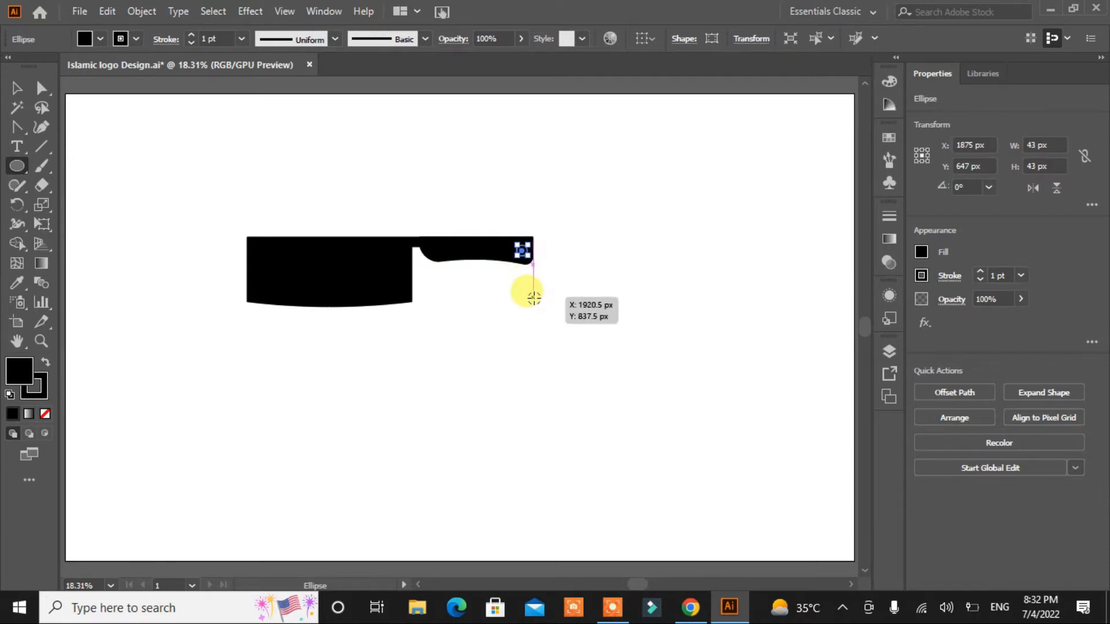
Select the whole knife and merge the overlapping regions of the handle into one shape with Shape Builder
left_click(17, 87)
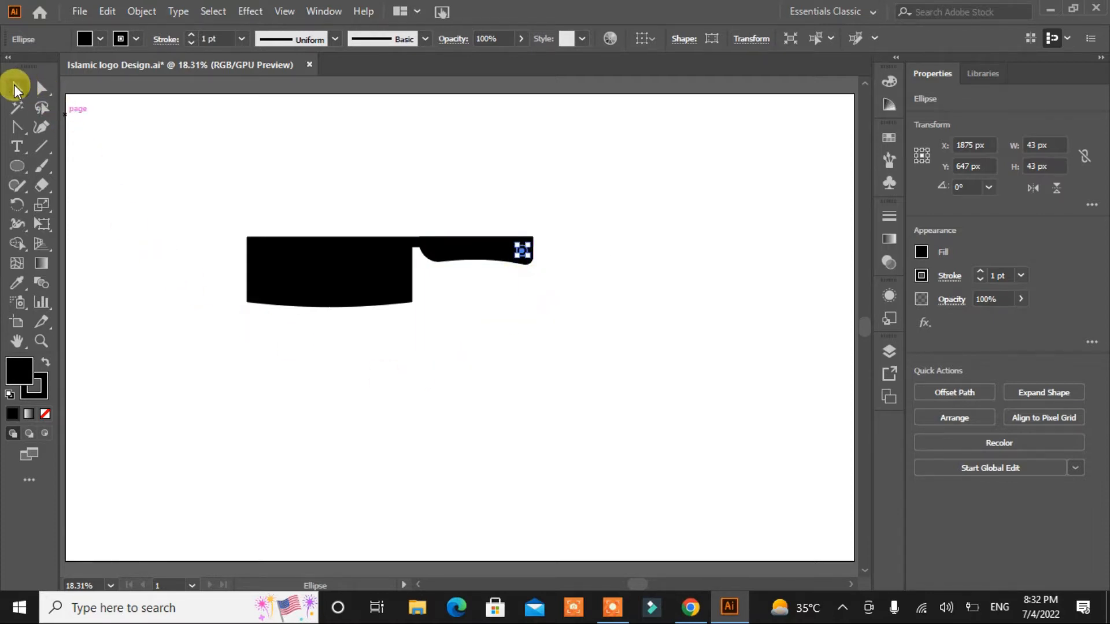
left_click(126, 343)
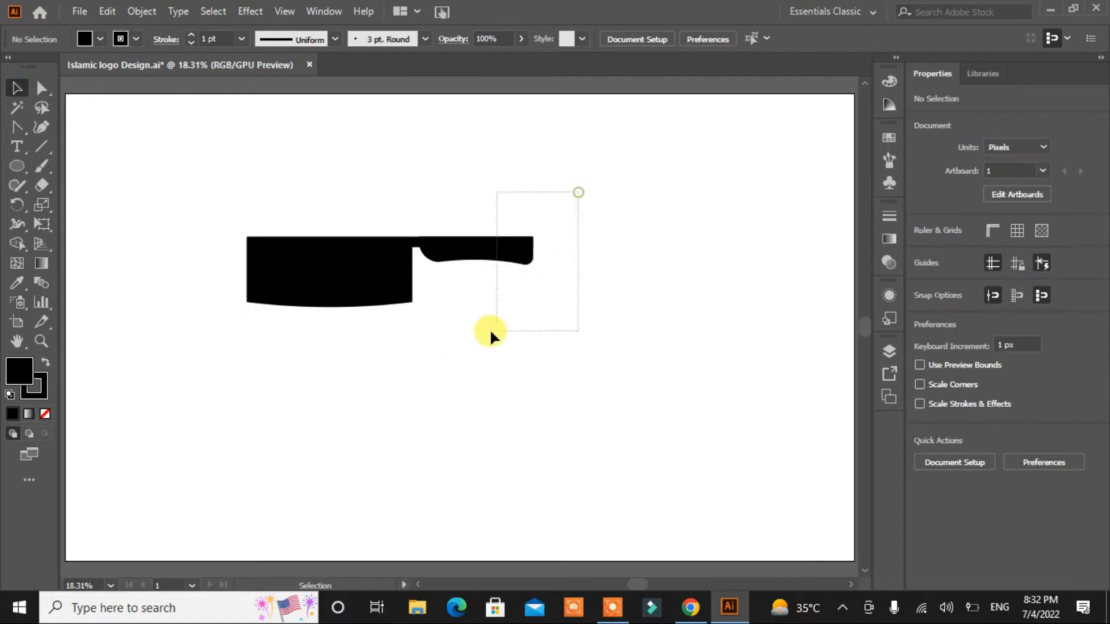
left_click_drag(490, 331, 483, 338)
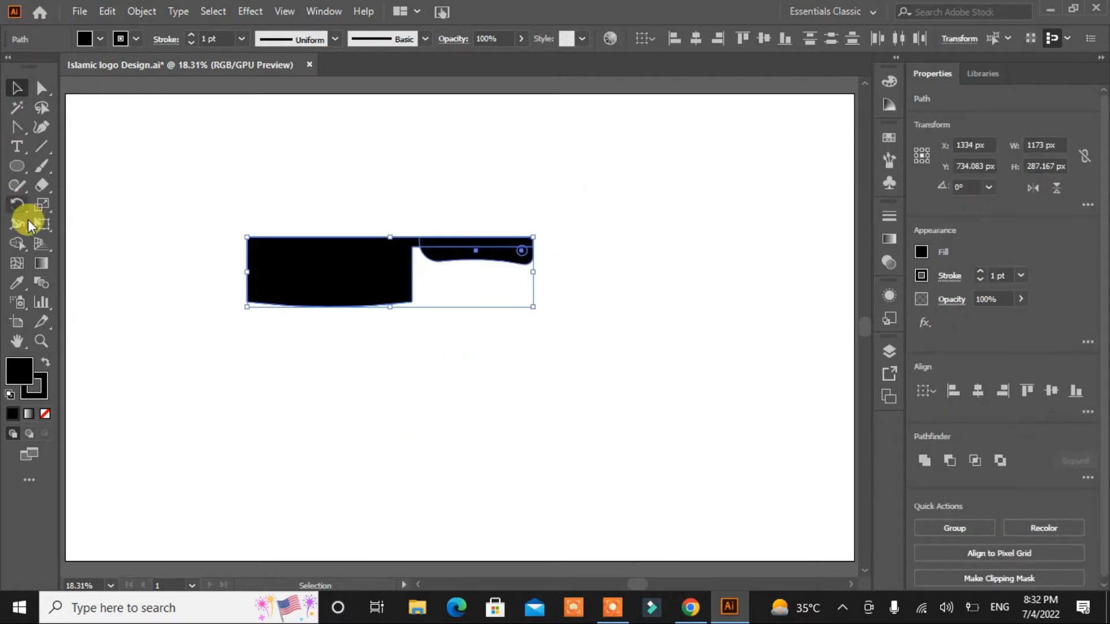
left_click(16, 242)
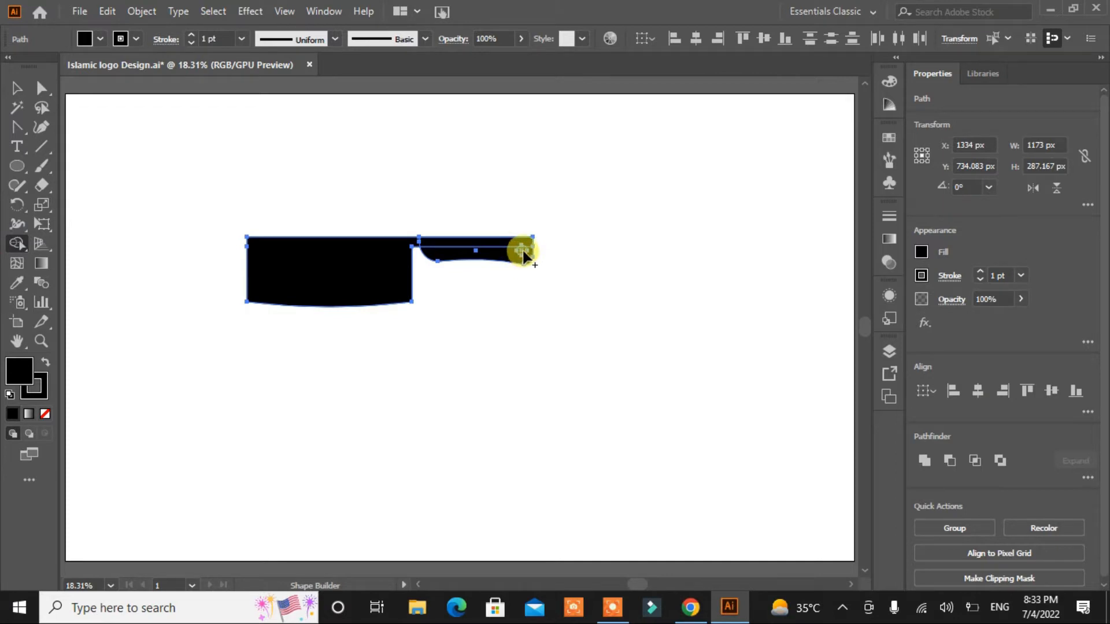
key("ctrl+equal")
key("ctrl+equal")
key("ctrl+equal")
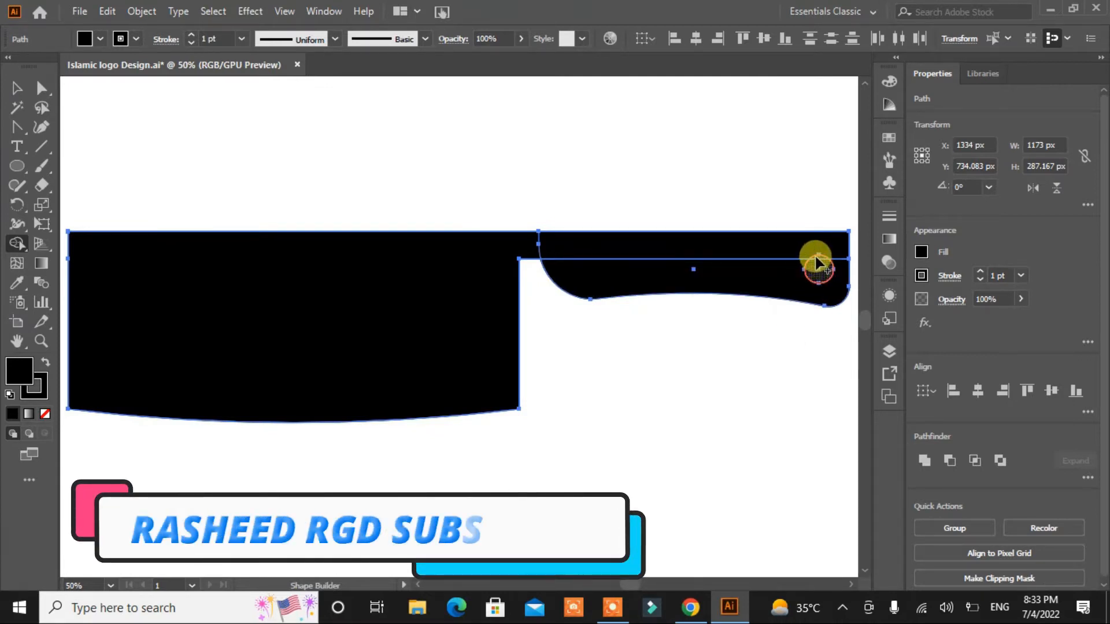
left_click_drag(664, 250, 672, 270)
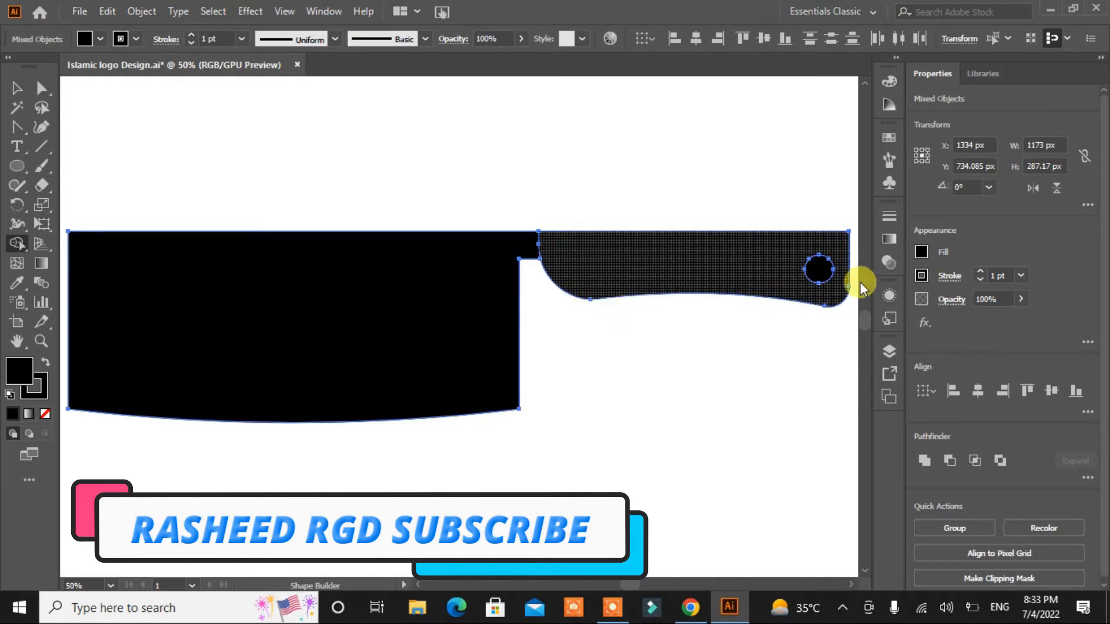
Cut the small circle out of the handle with Shape Builder to form the hanging hole
left_click(820, 267, "alt")
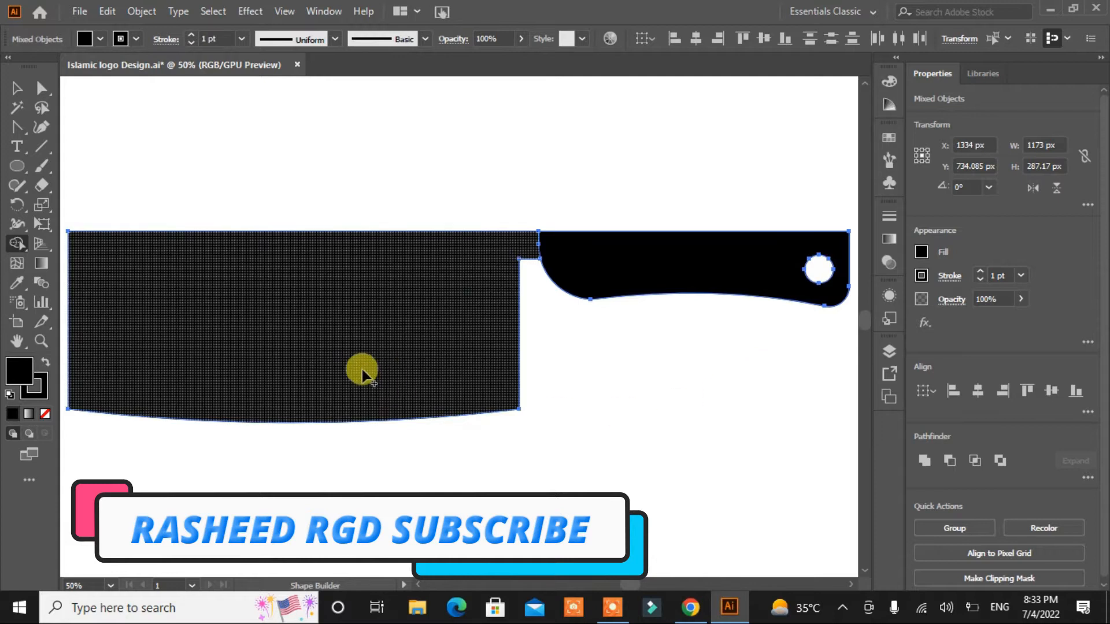
left_click(16, 88)
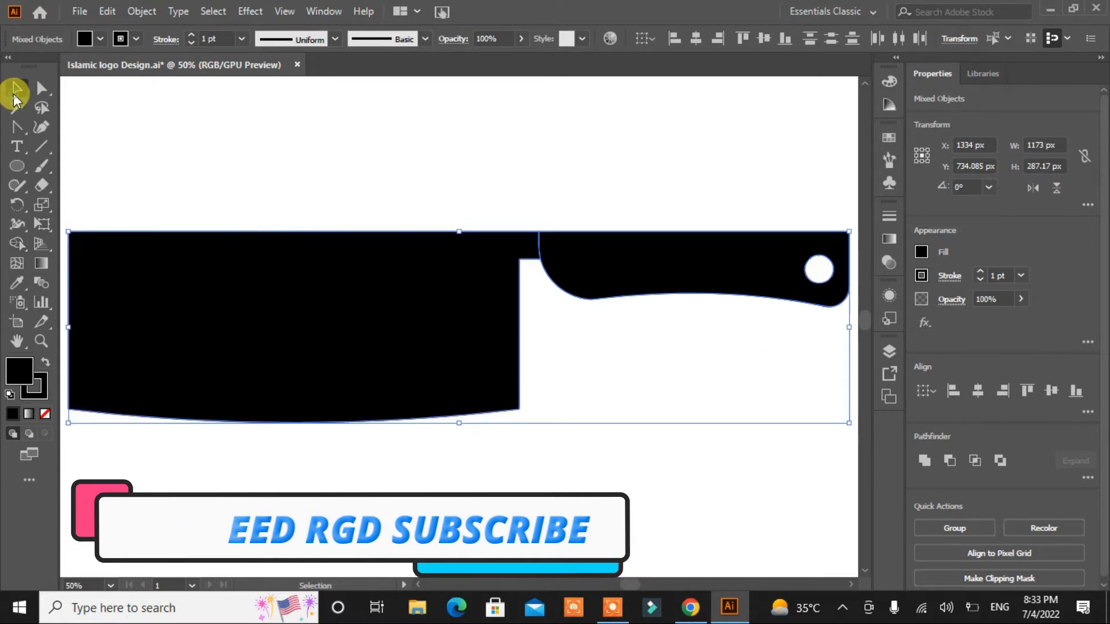
left_click(266, 170)
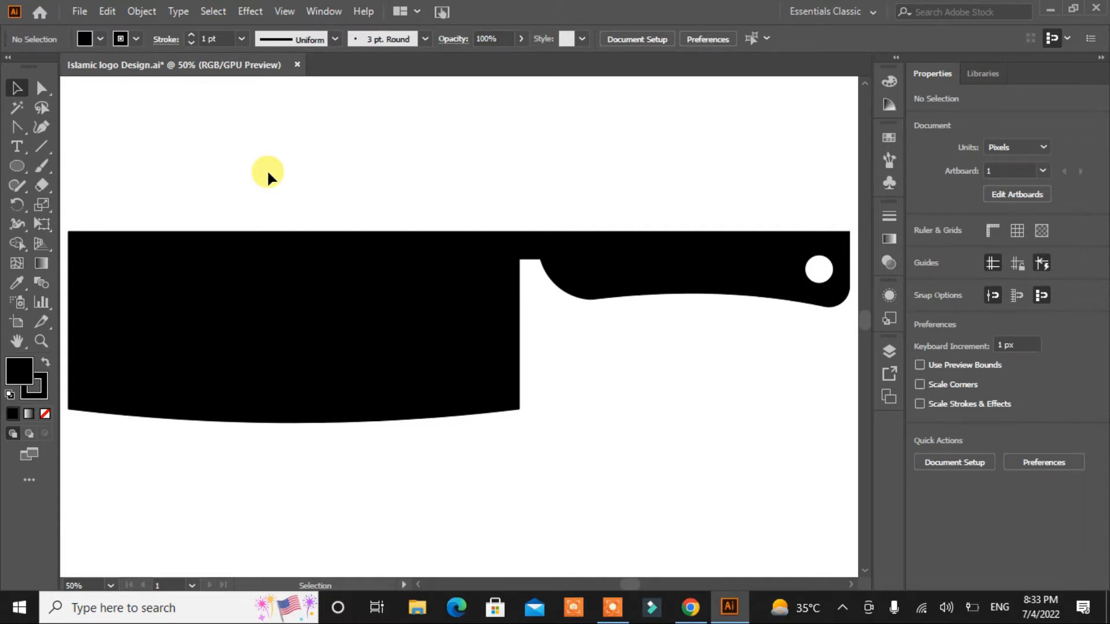
key("ctrl+0")
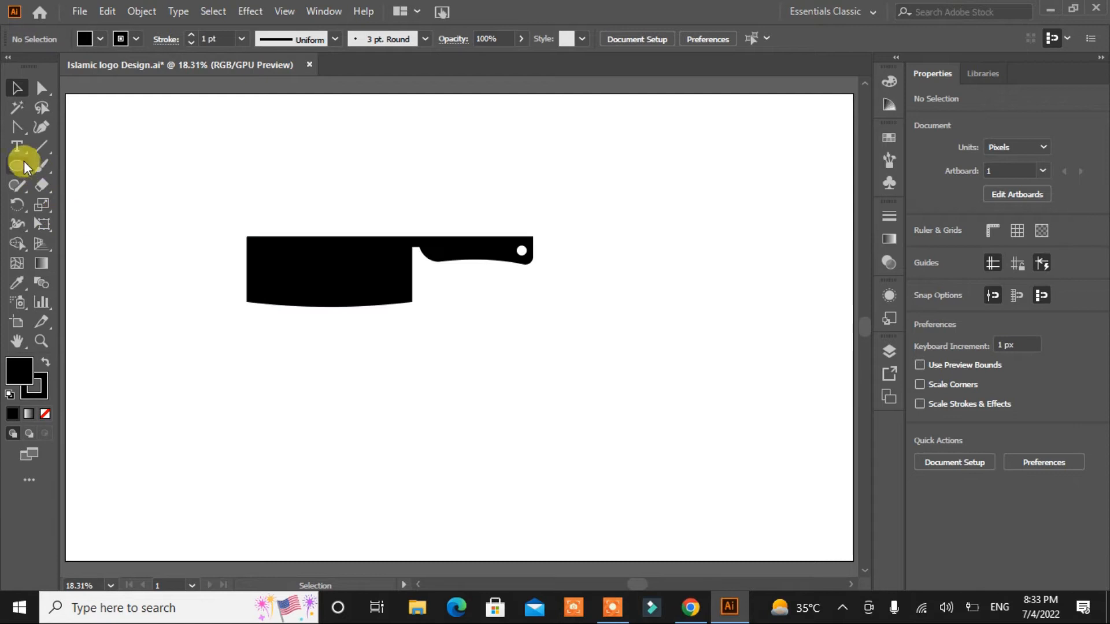
Draw a straight horizontal Pen line about 747 px long across the lower part of the blade, past both of its sides
left_click(16, 134)
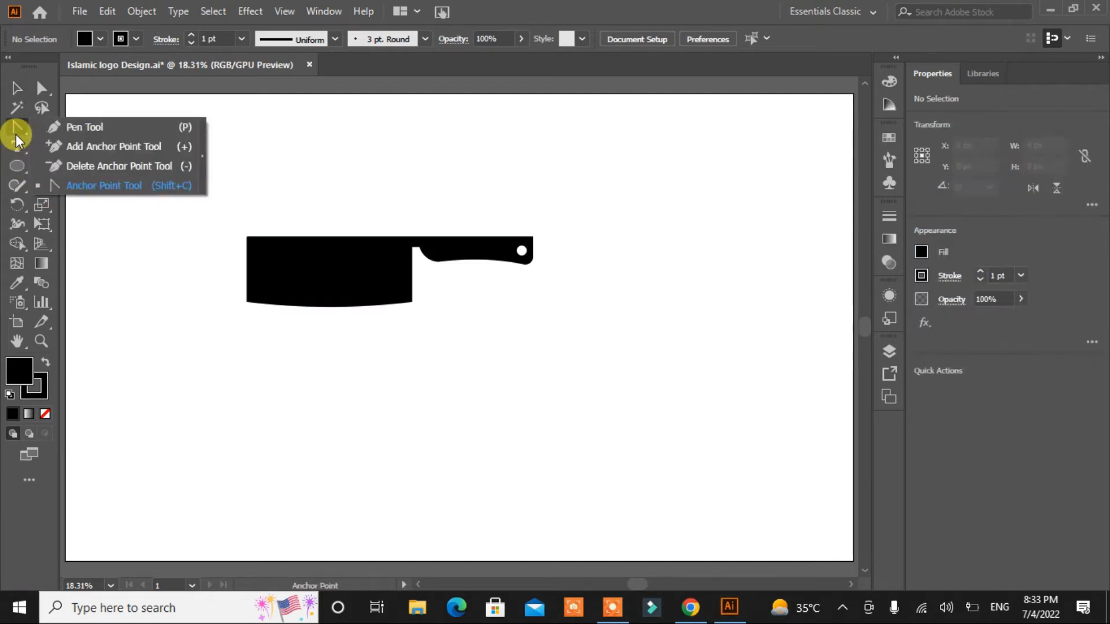
left_click(54, 126)
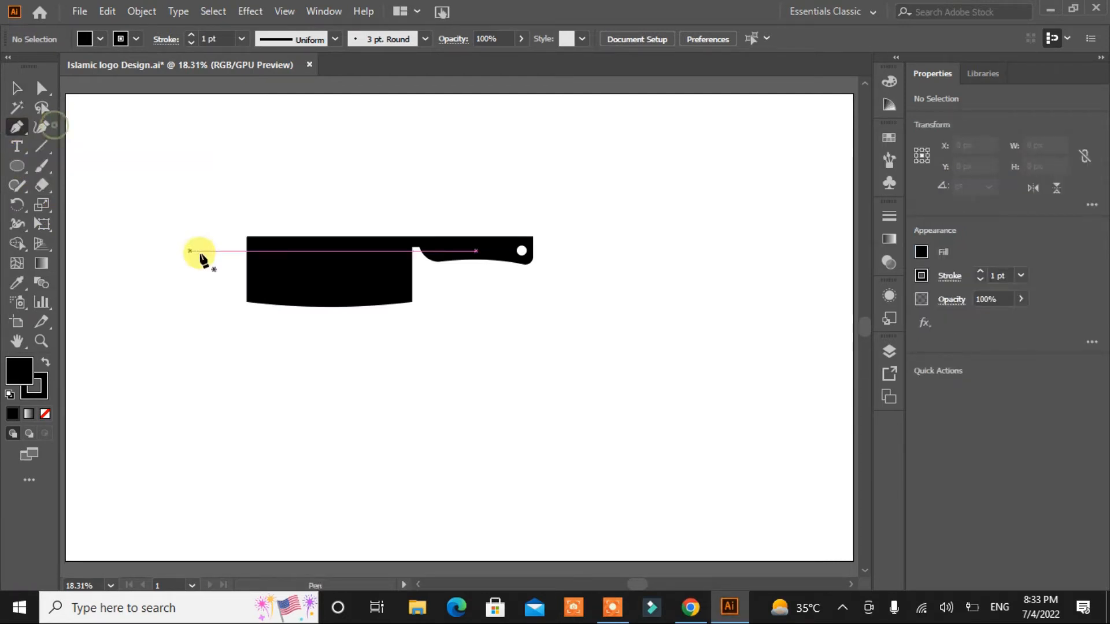
left_click(232, 288)
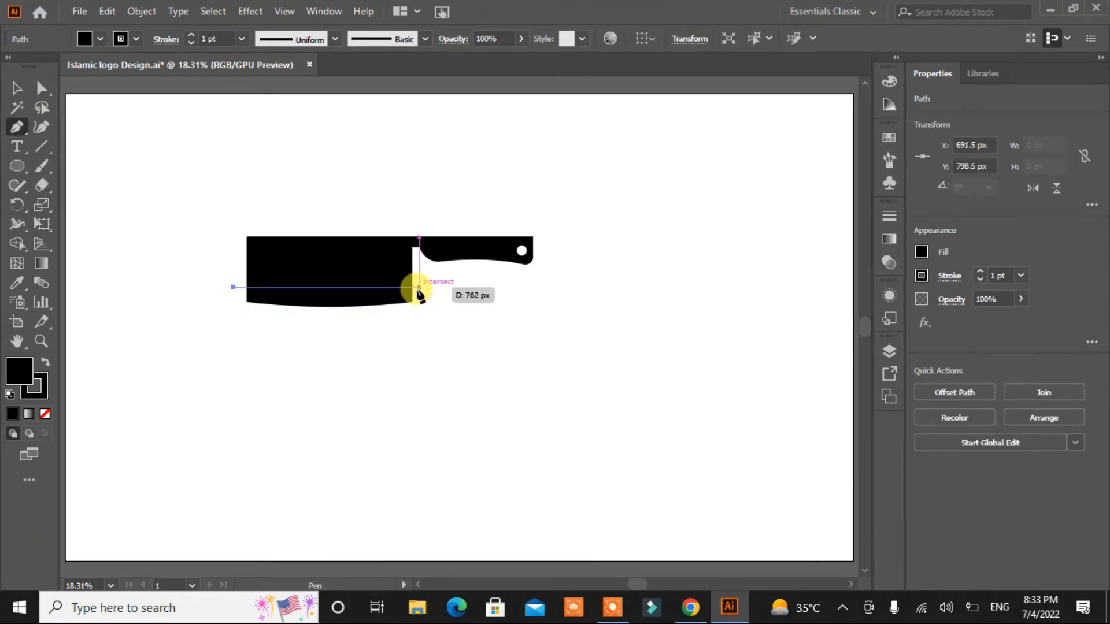
left_click(415, 287)
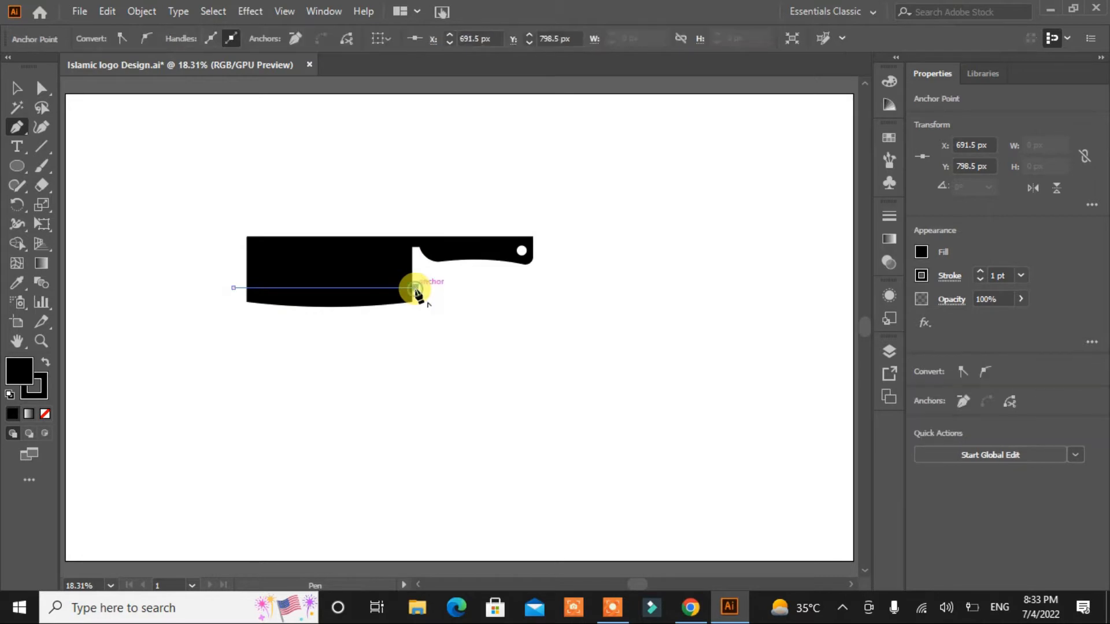
left_click(452, 335)
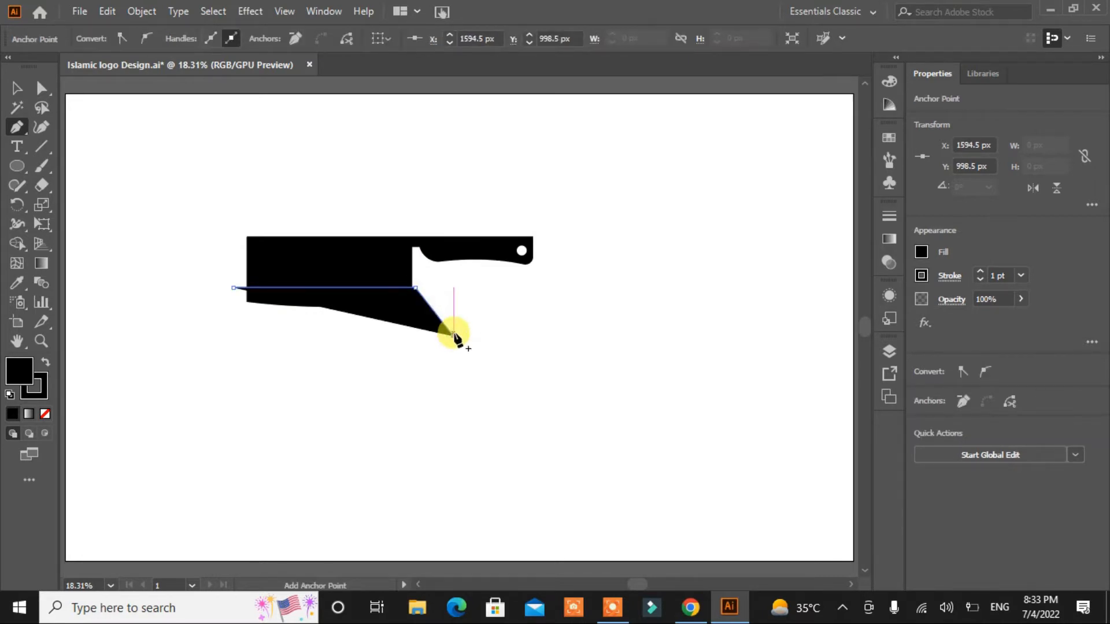
key("Delete")
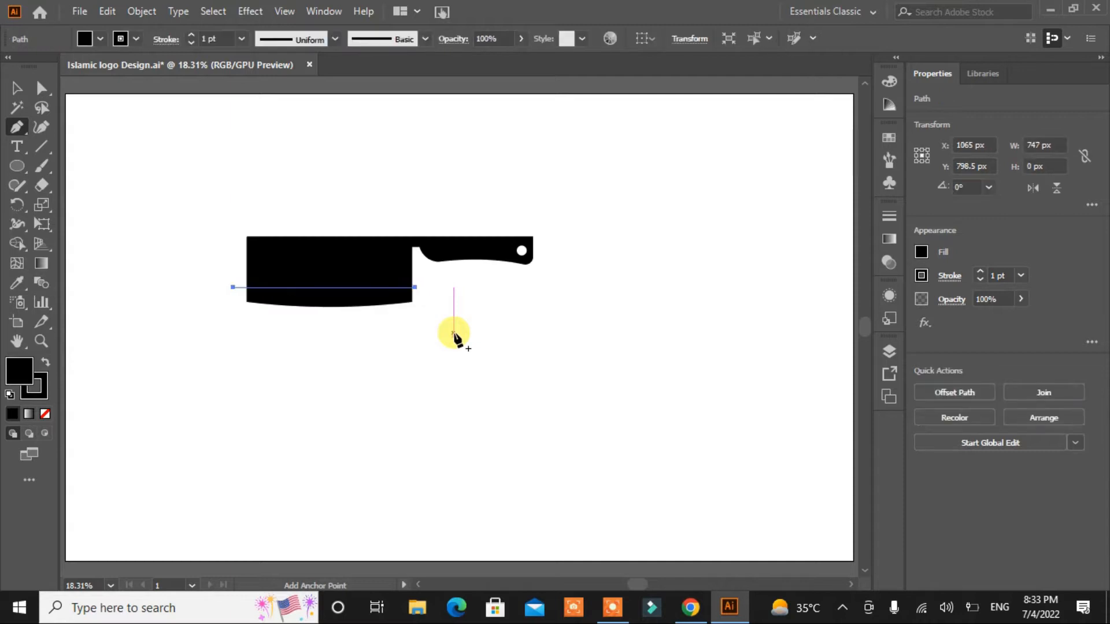
Bend the line across the blade slightly downward at its middle, following the curve of the cutting edge
left_click(14, 88)
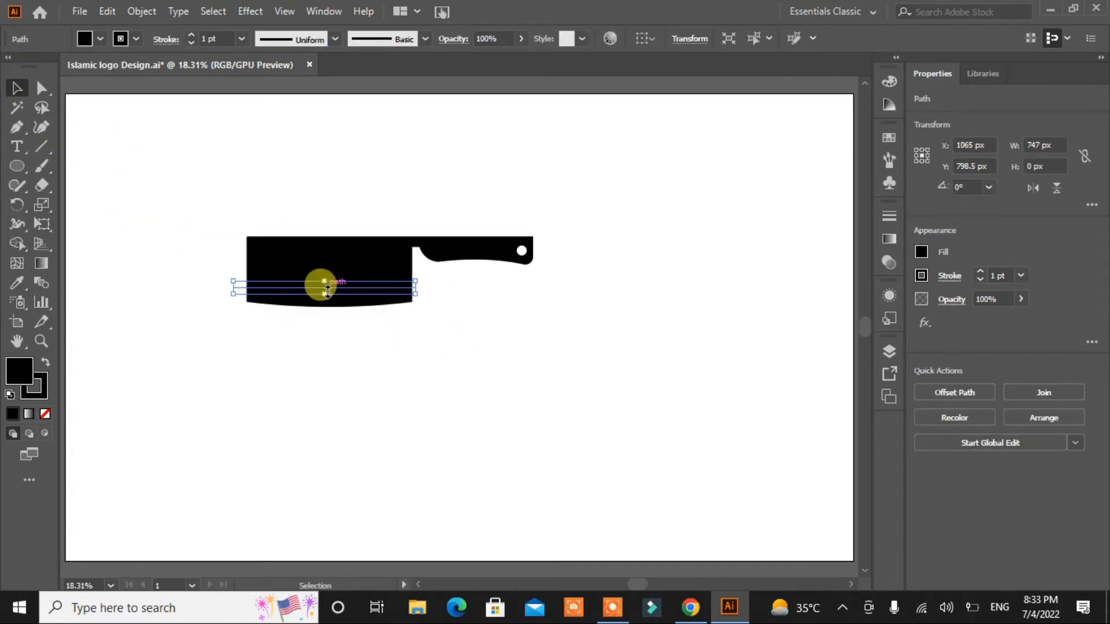
left_click(16, 128)
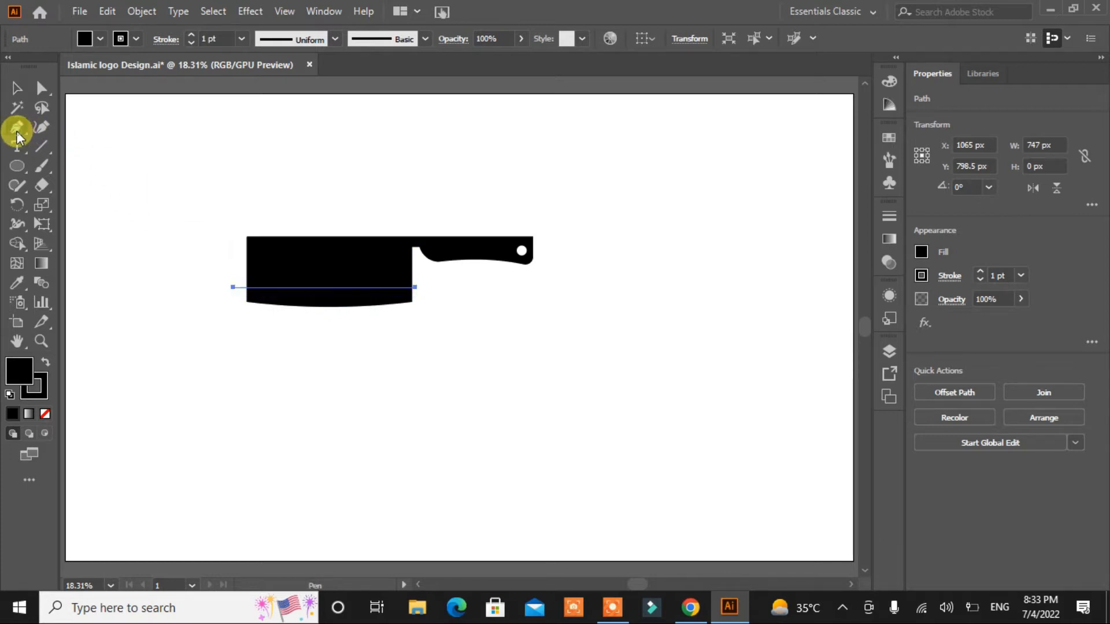
left_click(57, 186)
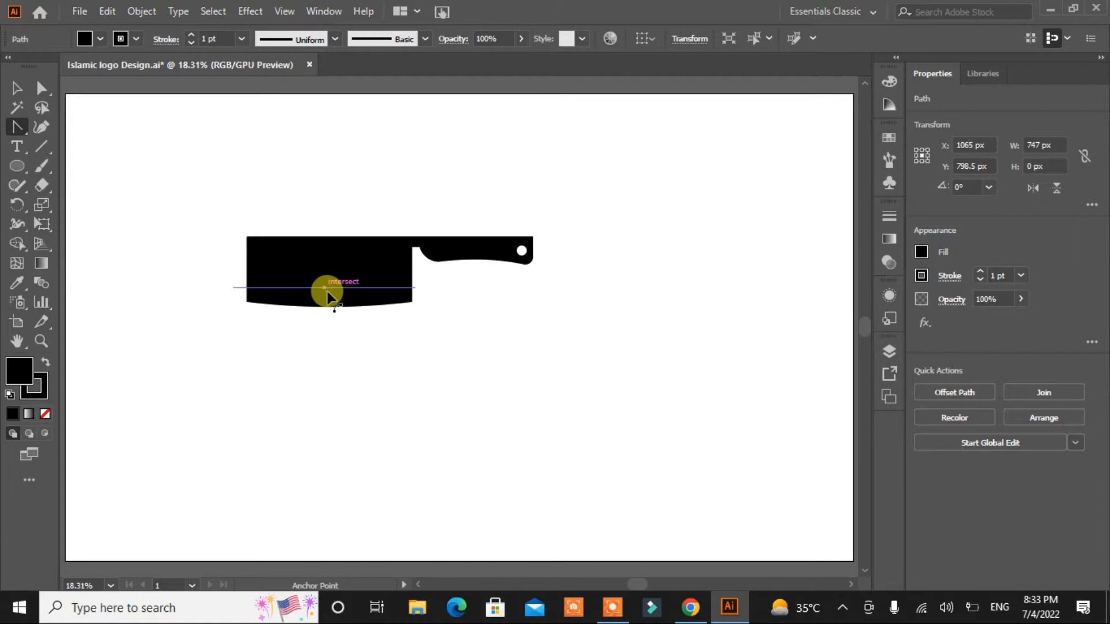
left_click_drag(326, 291, 328, 296)
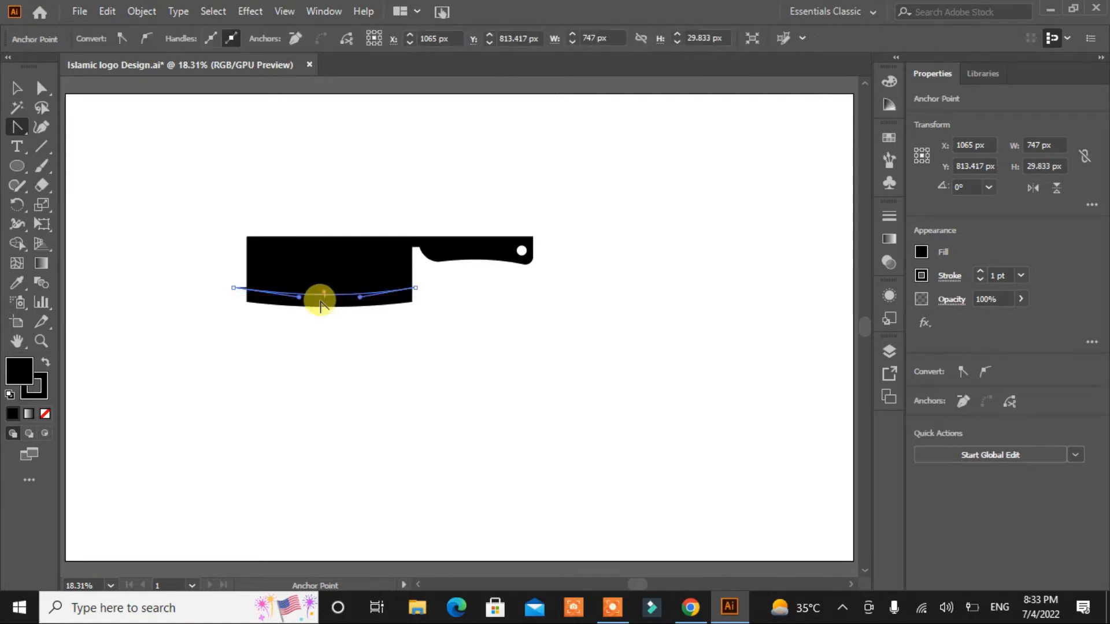
left_click(15, 91)
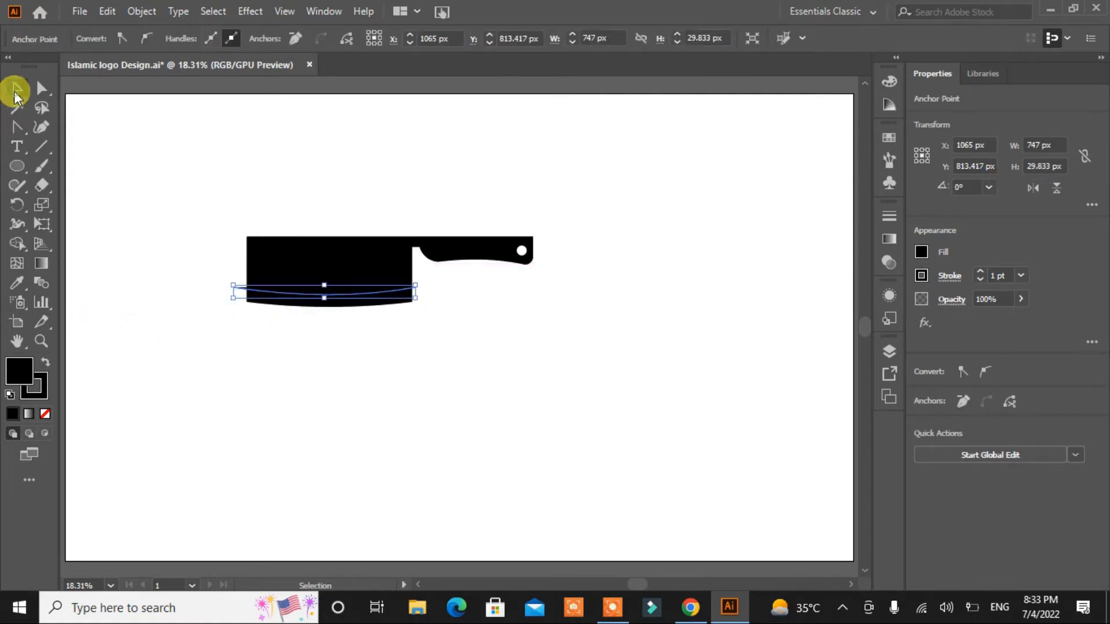
Split the blade along the curved line with Shape Builder, separating the cutting-edge strip from the main blade
left_click(247, 361)
left_click_drag(578, 206, 206, 359)
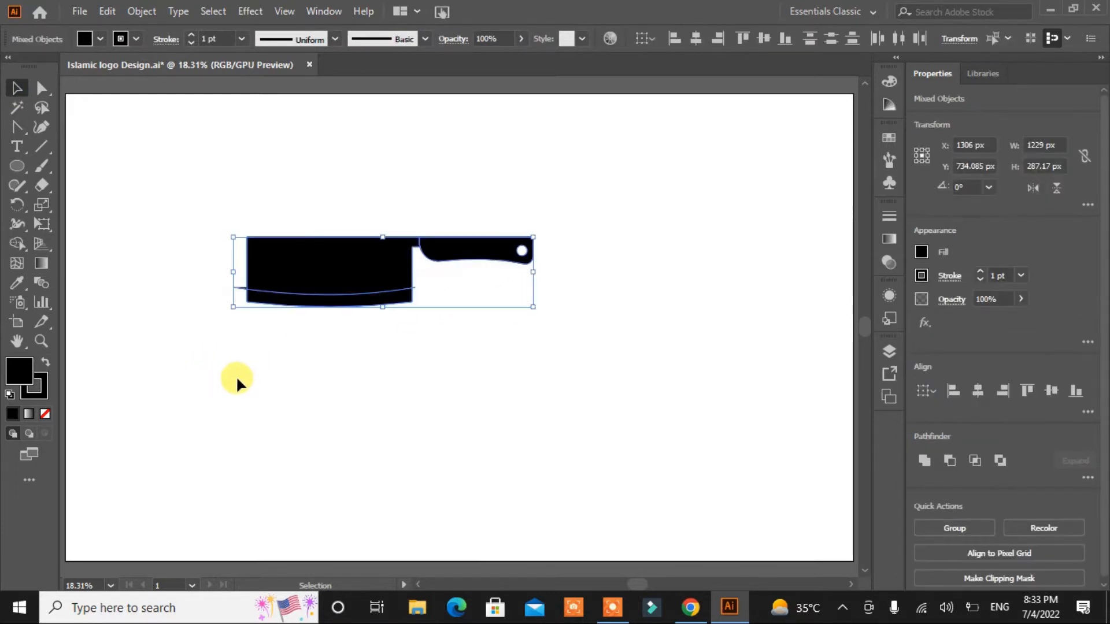
left_click(17, 243)
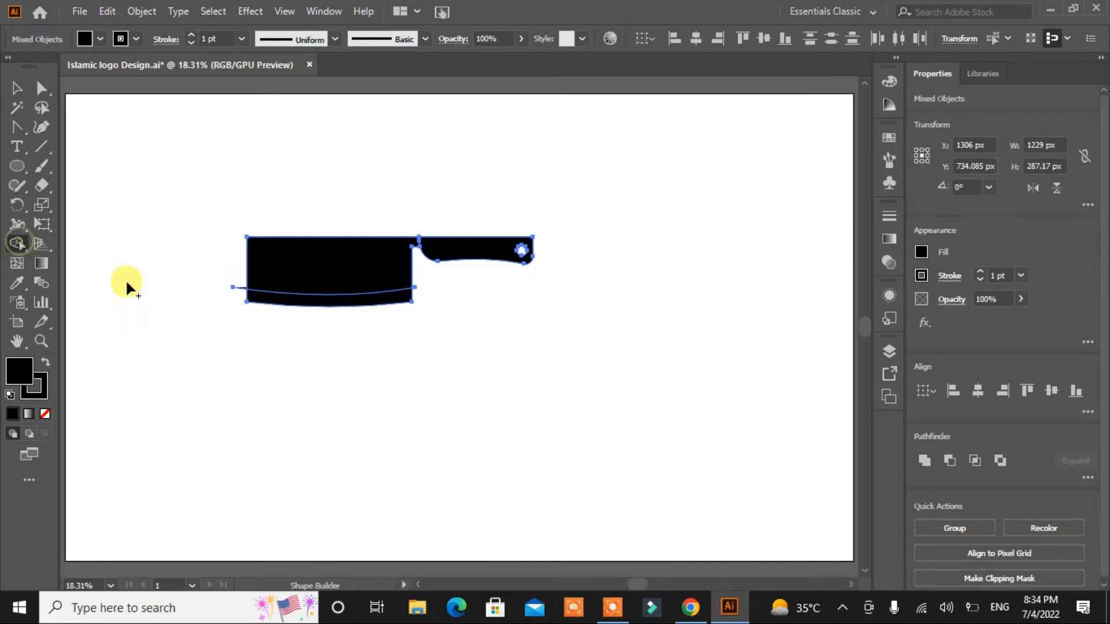
left_click(312, 293)
left_click(289, 304)
left_click(17, 88)
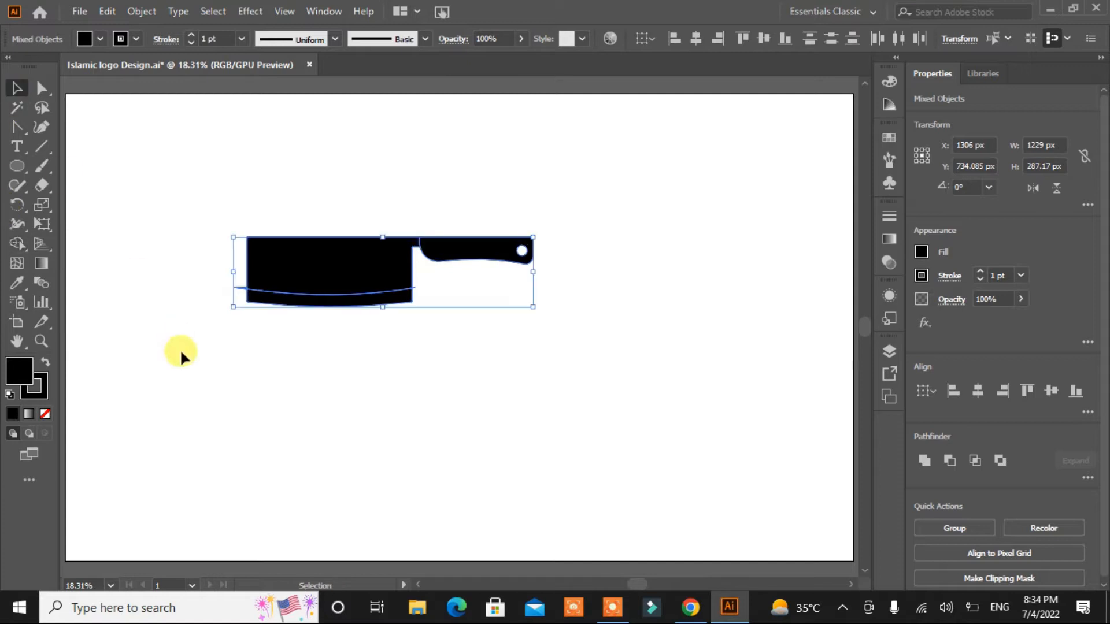
Delete the leftover line stubs sticking out on both sides of the blade
left_click(179, 349)
left_click(241, 291)
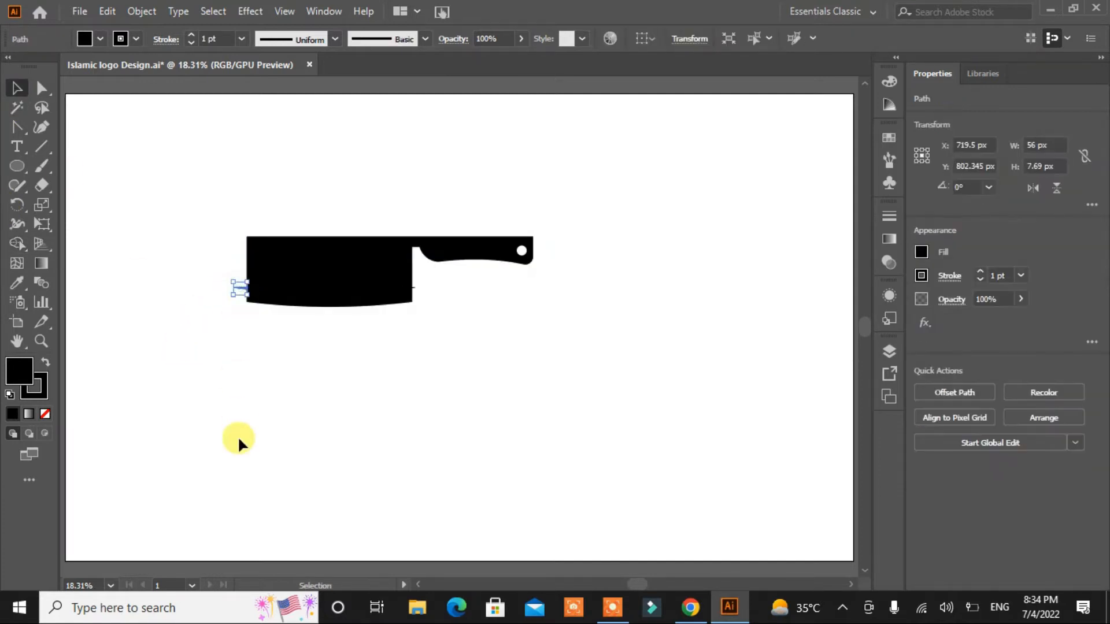
left_click(238, 435)
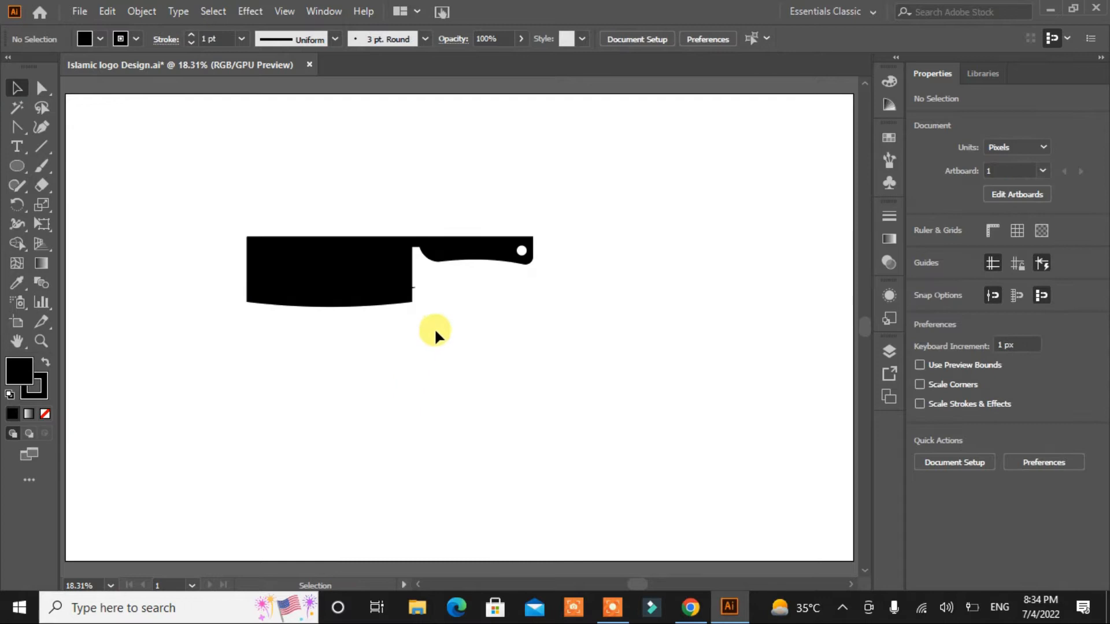
left_click(415, 284)
left_click(492, 339)
Fill the main blade with a white-to-black linear gradient at about 90.8°, dark along the spine and light toward the cutting edge
left_click(888, 237)
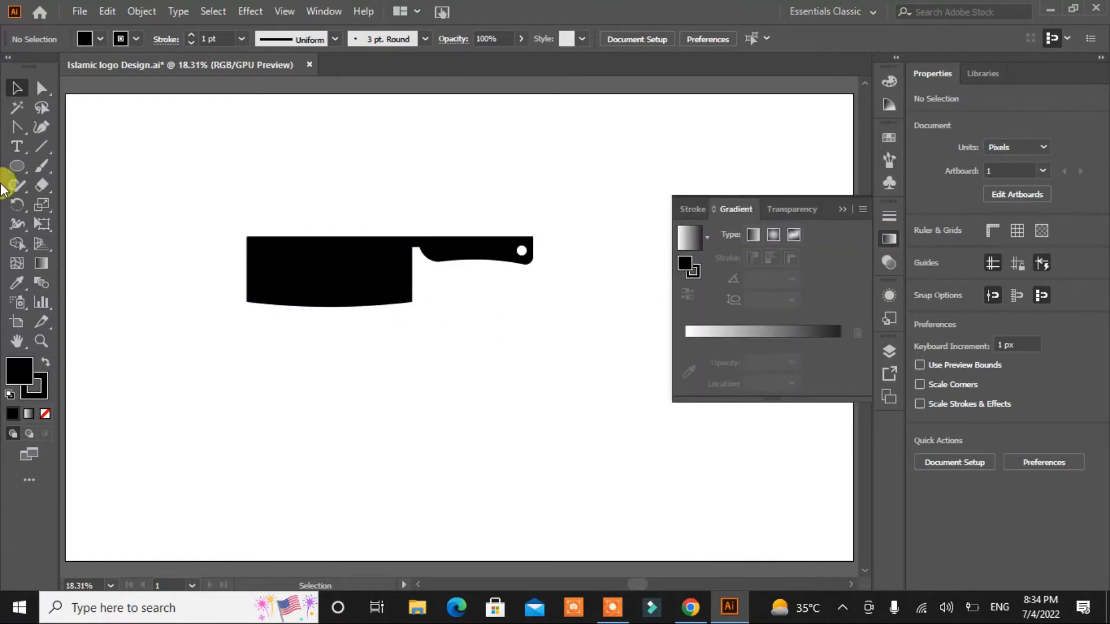
left_click(841, 209)
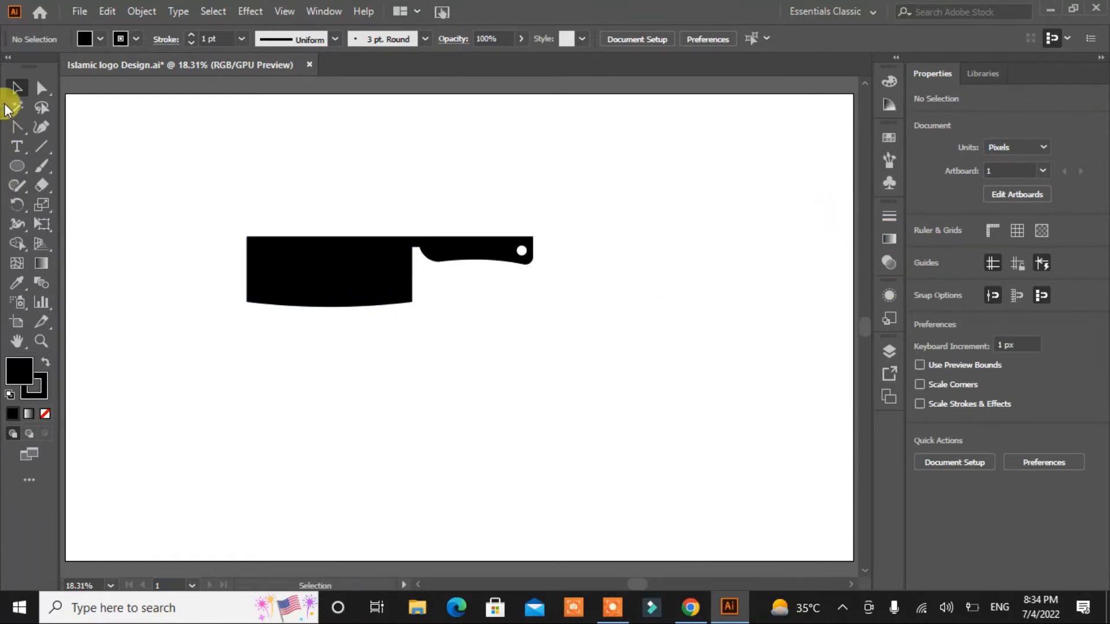
left_click(294, 257)
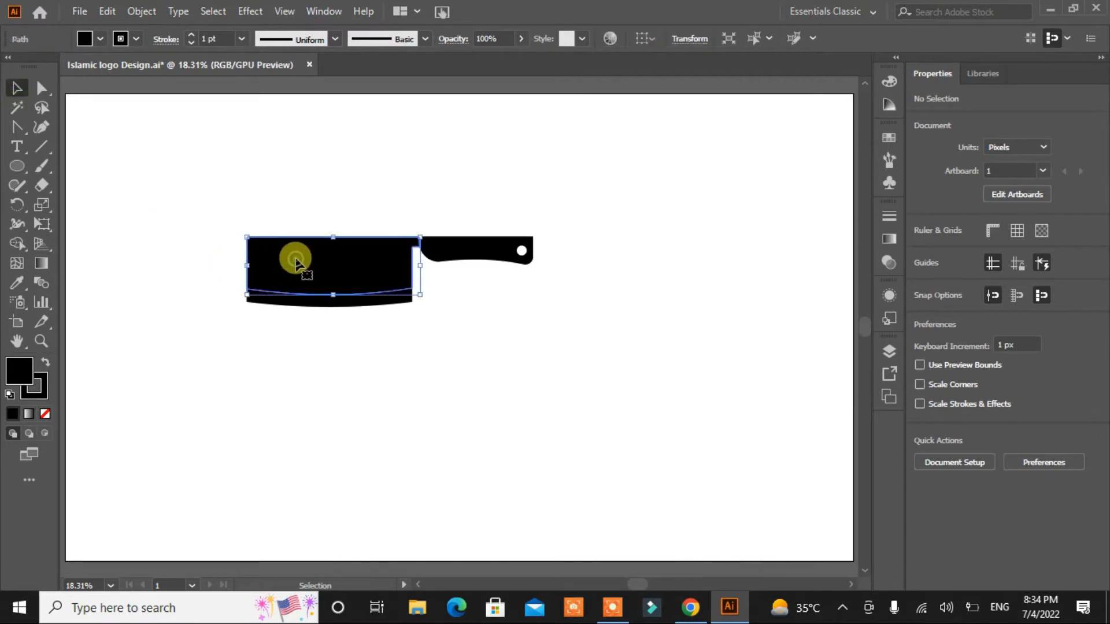
left_click(888, 239)
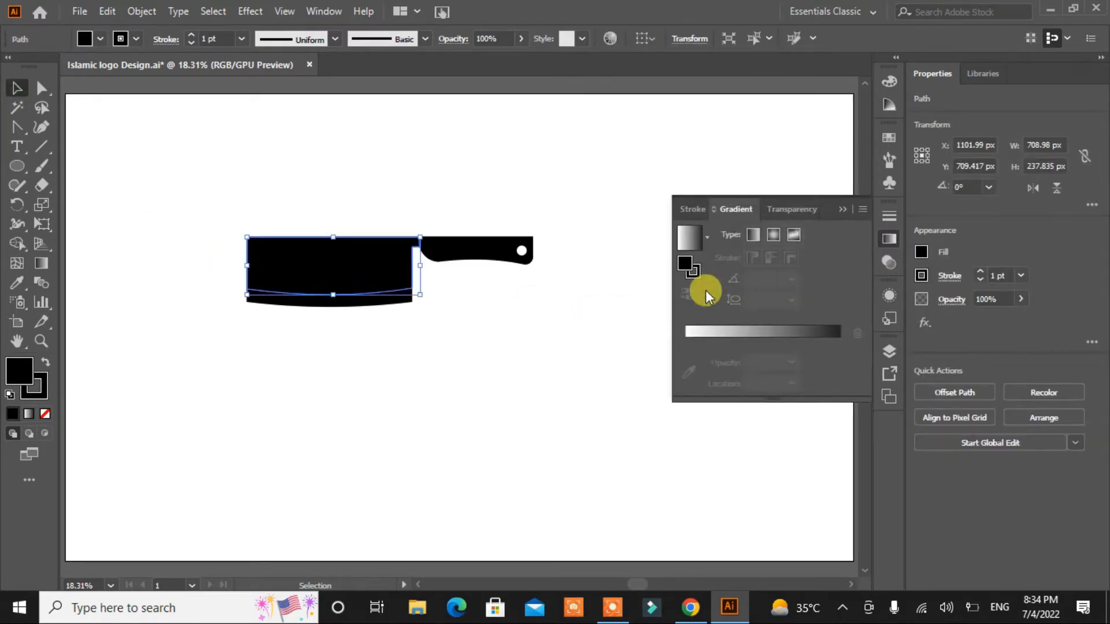
left_click(690, 241)
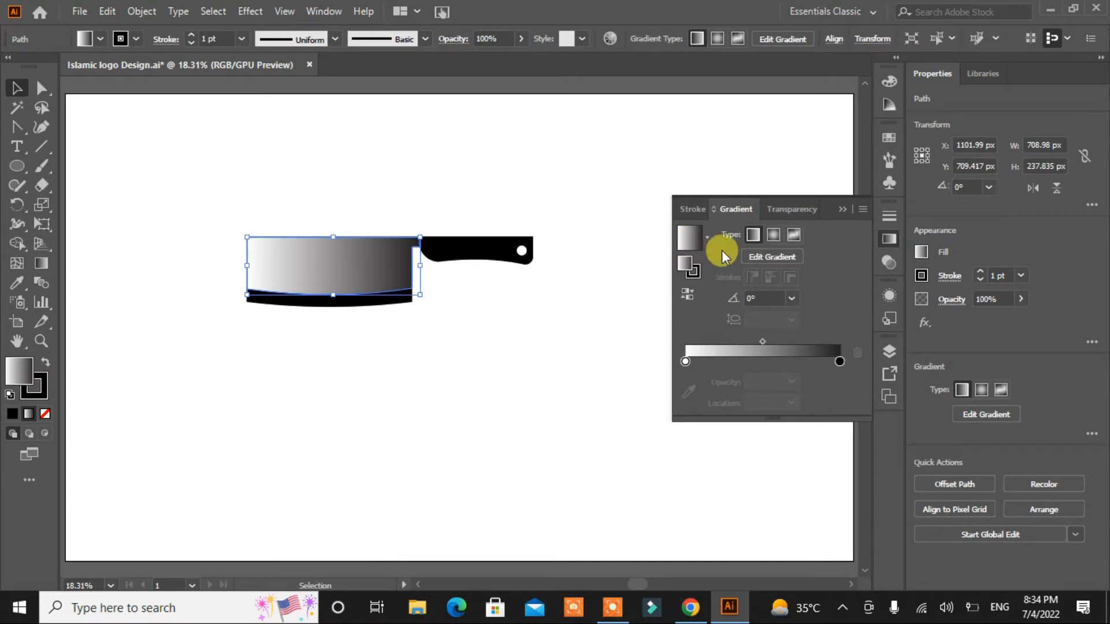
left_click(762, 257)
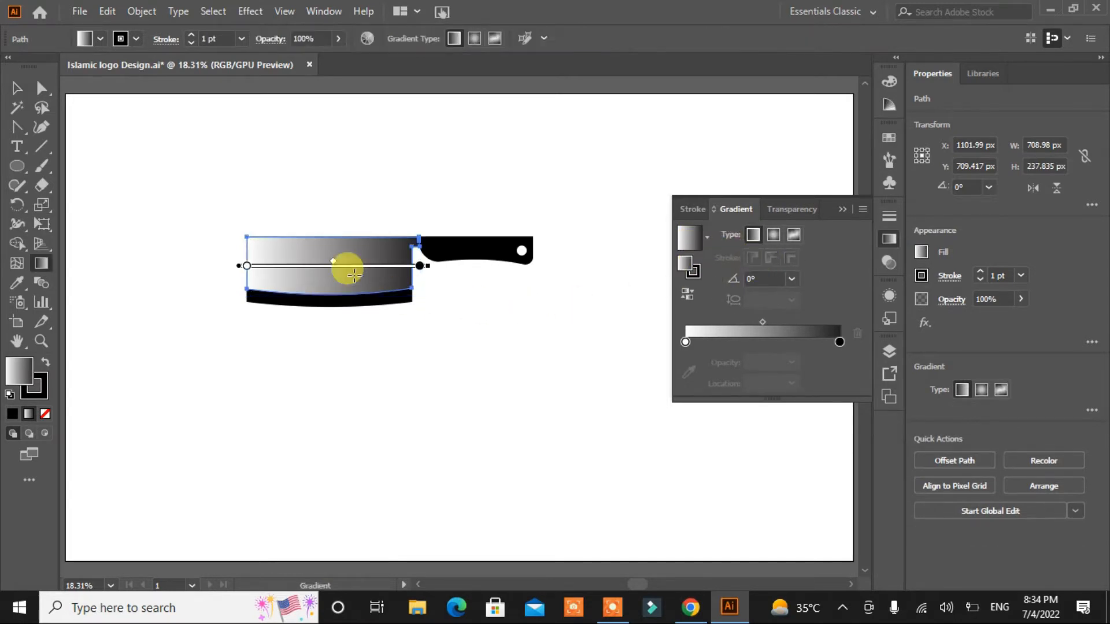
mouse_move(328, 231)
left_mouse_down()
mouse_move(327, 295)
mouse_move(317, 237)
left_mouse_up()
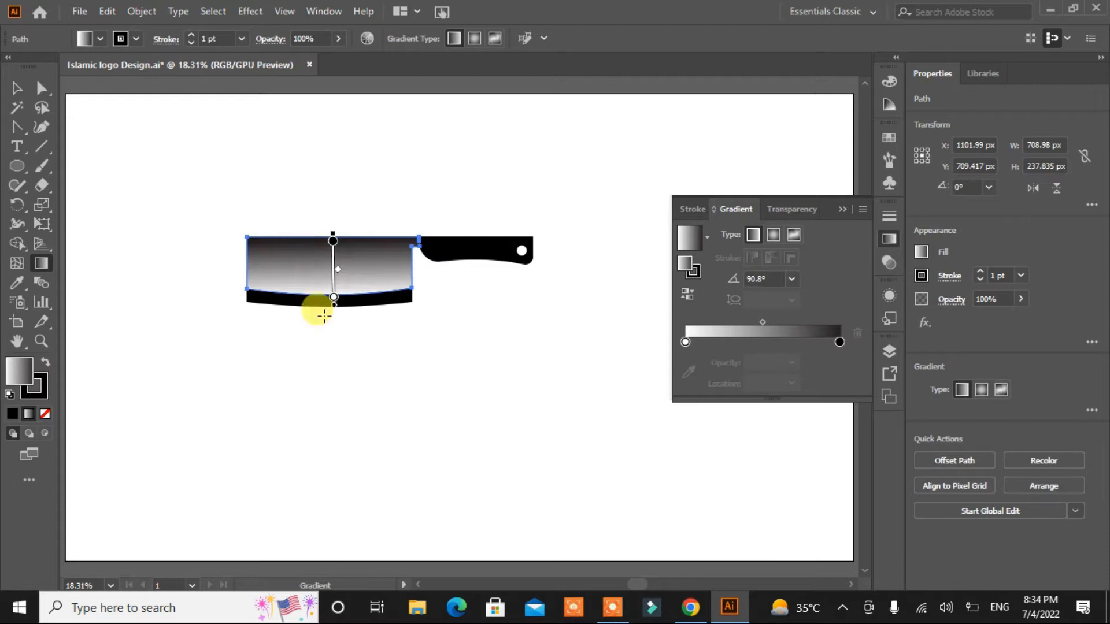
left_click(11, 87)
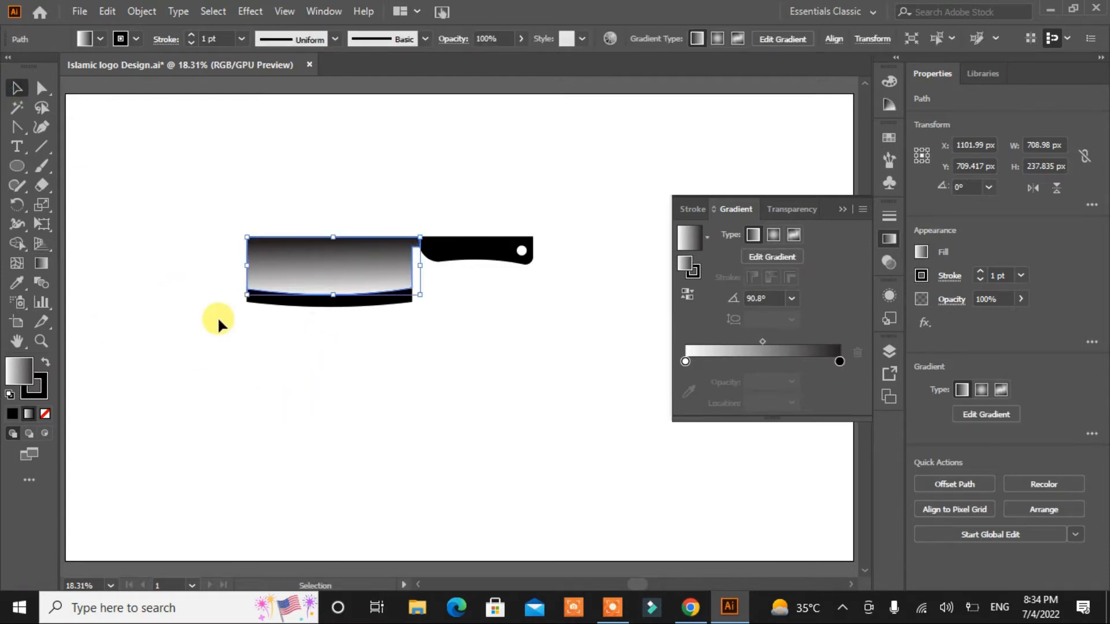
Fill the cutting-edge strip with a white-to-black linear gradient at about 90.6°, with the black stop at 97.95%
left_click(218, 318)
left_click(334, 307)
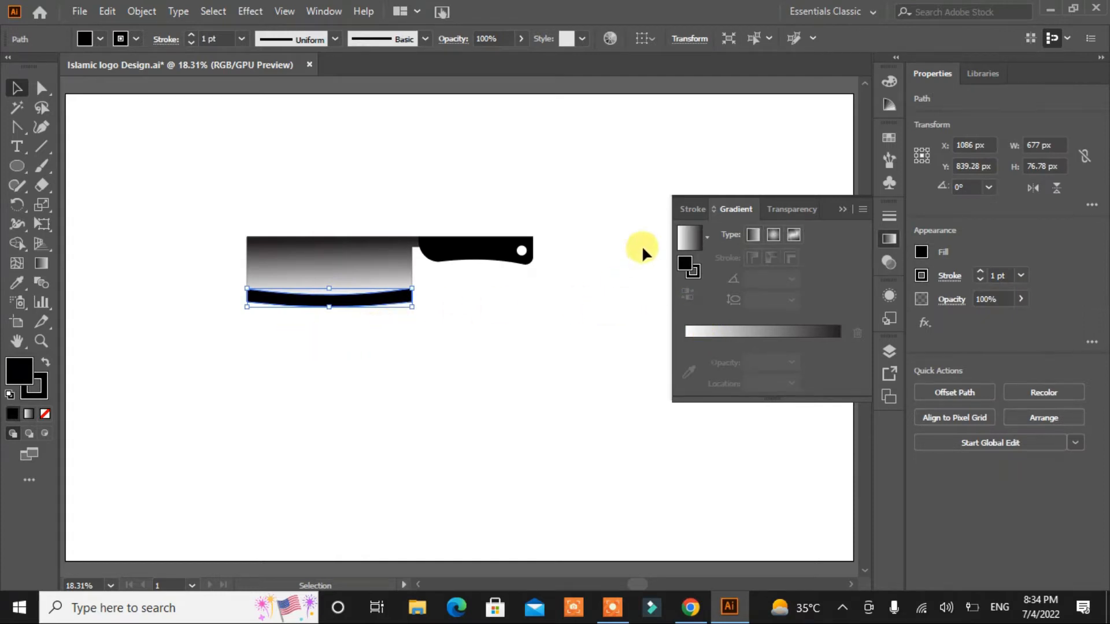
left_click(689, 237)
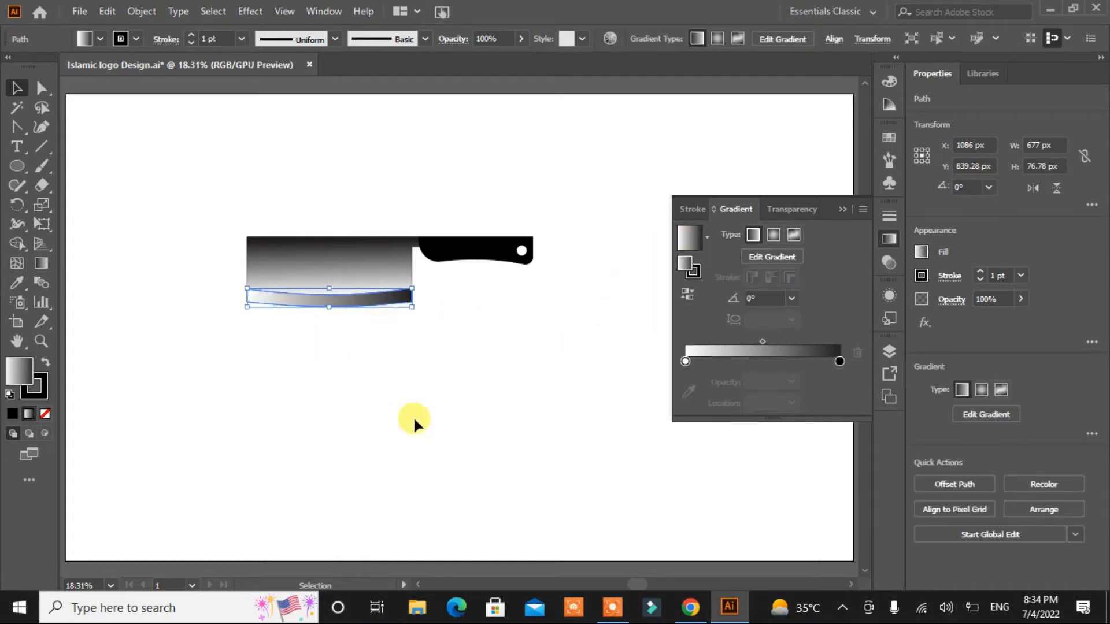
left_click(786, 258)
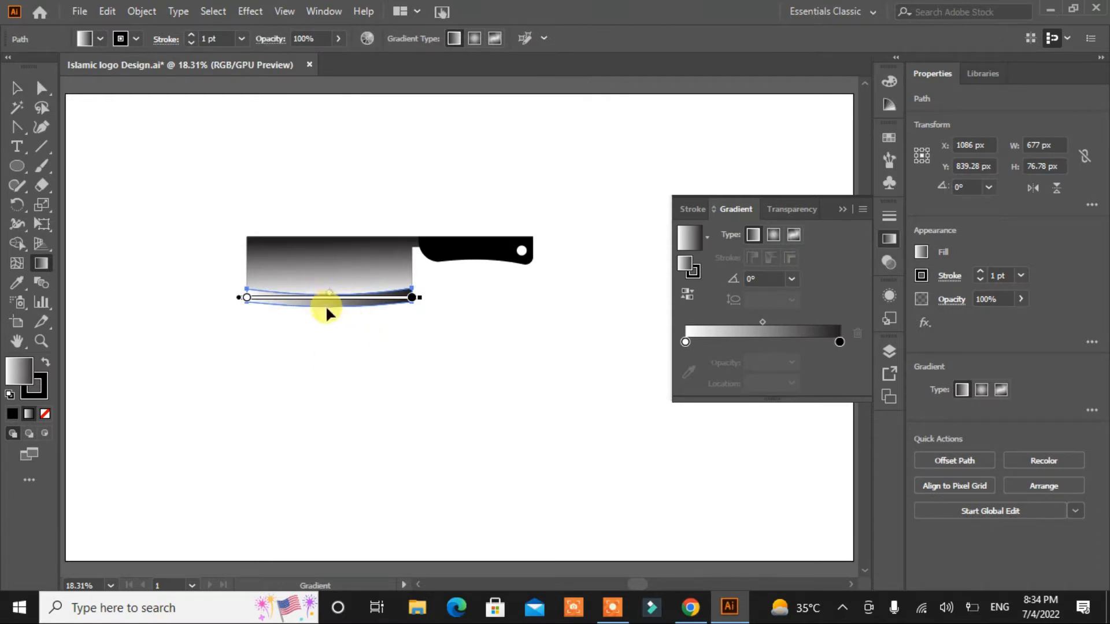
left_click_drag(326, 319, 328, 232)
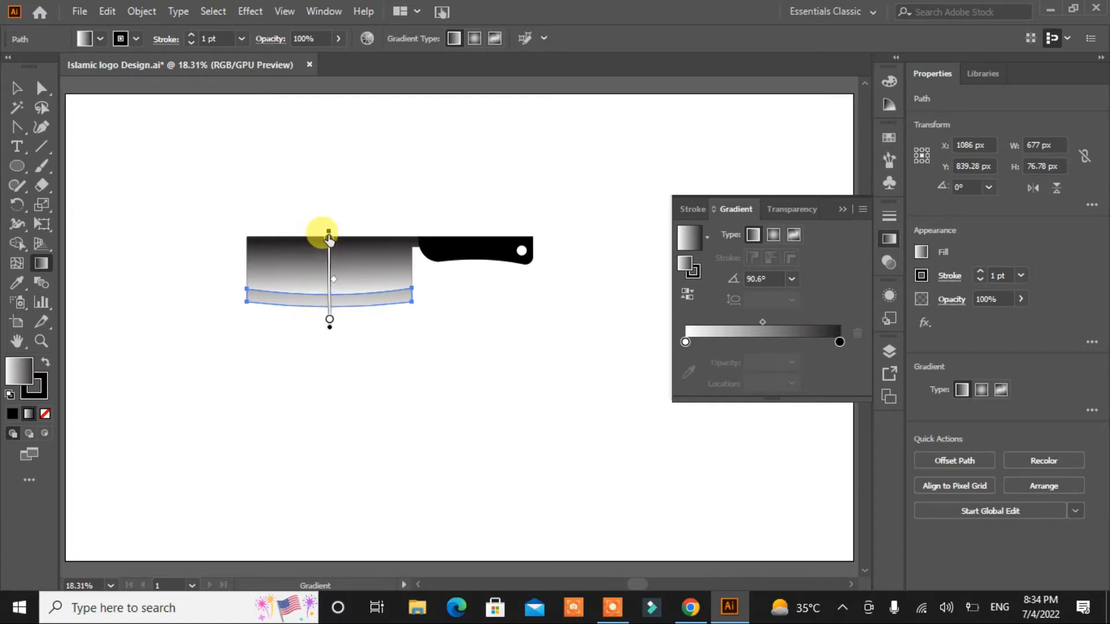
left_click(329, 239)
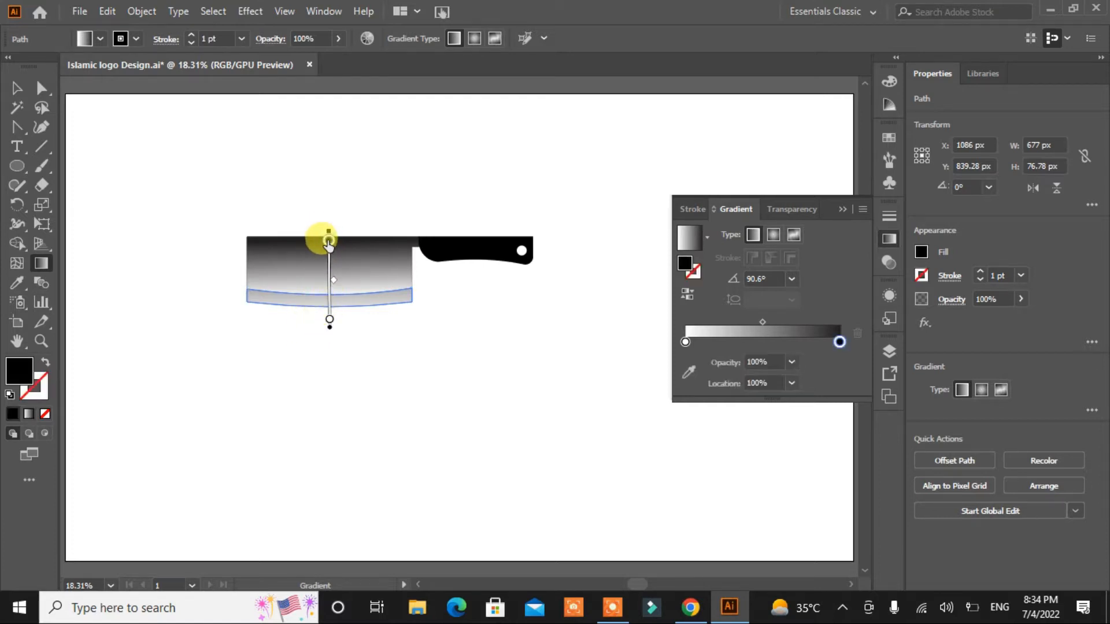
left_click_drag(329, 244, 329, 245)
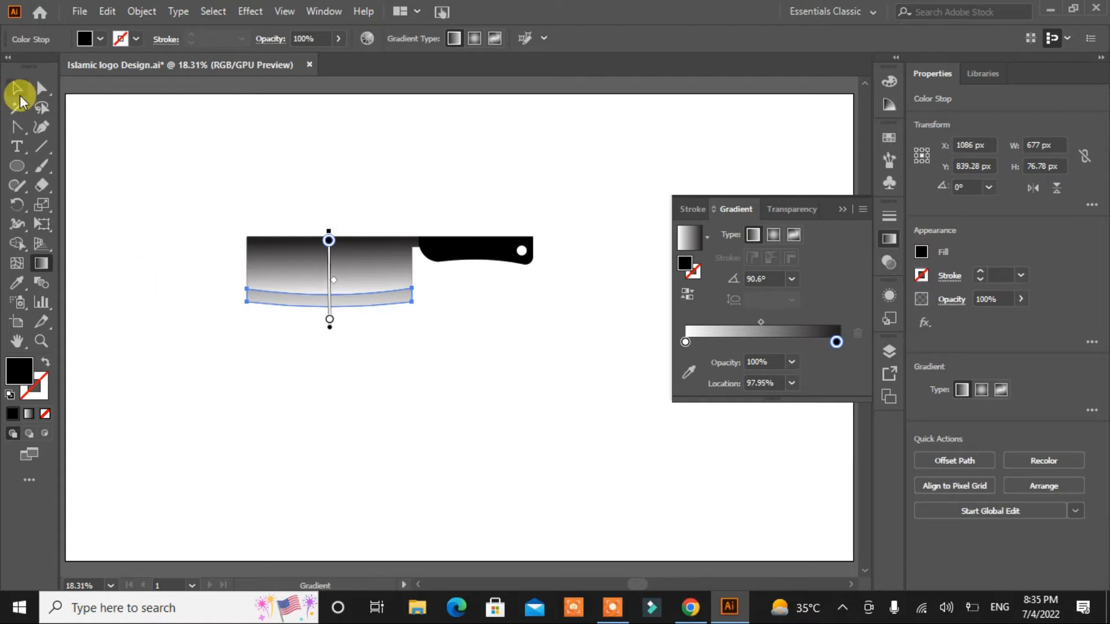
left_click(17, 93)
left_click(144, 329)
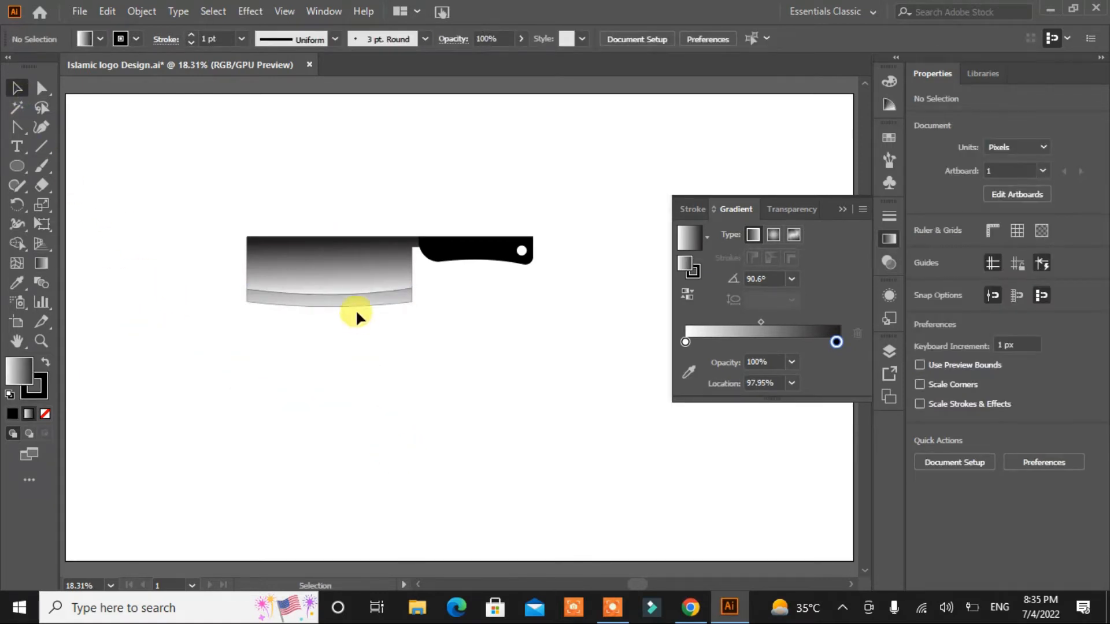
Shift the main blade's gradient toward the cutting edge and move its black stop to 90.84%, darkening the upper blade
left_click(349, 264)
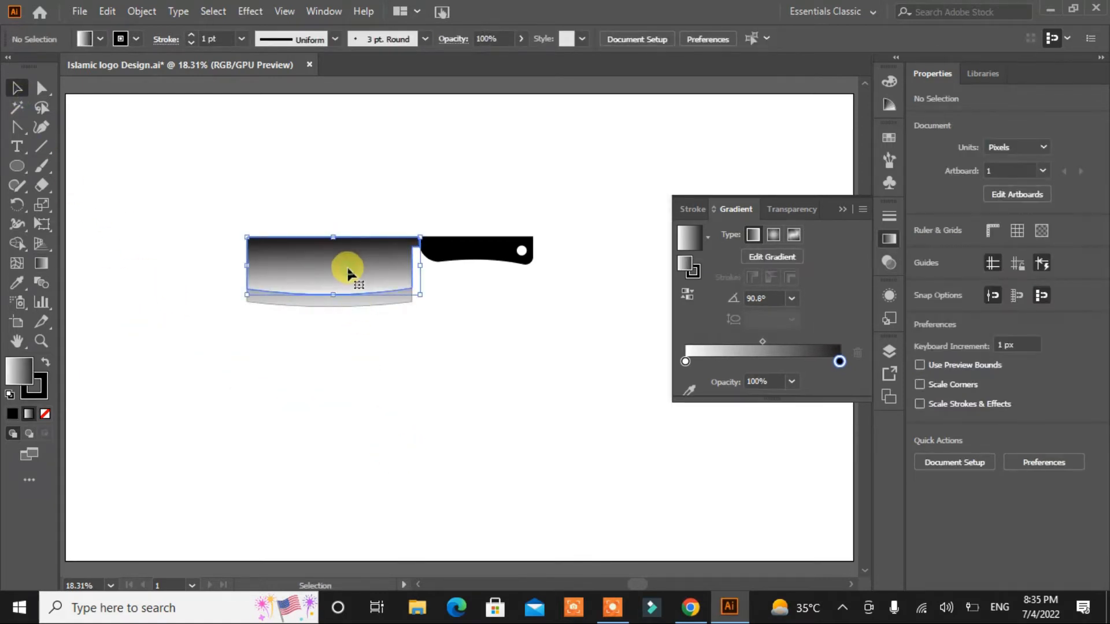
left_click(756, 241)
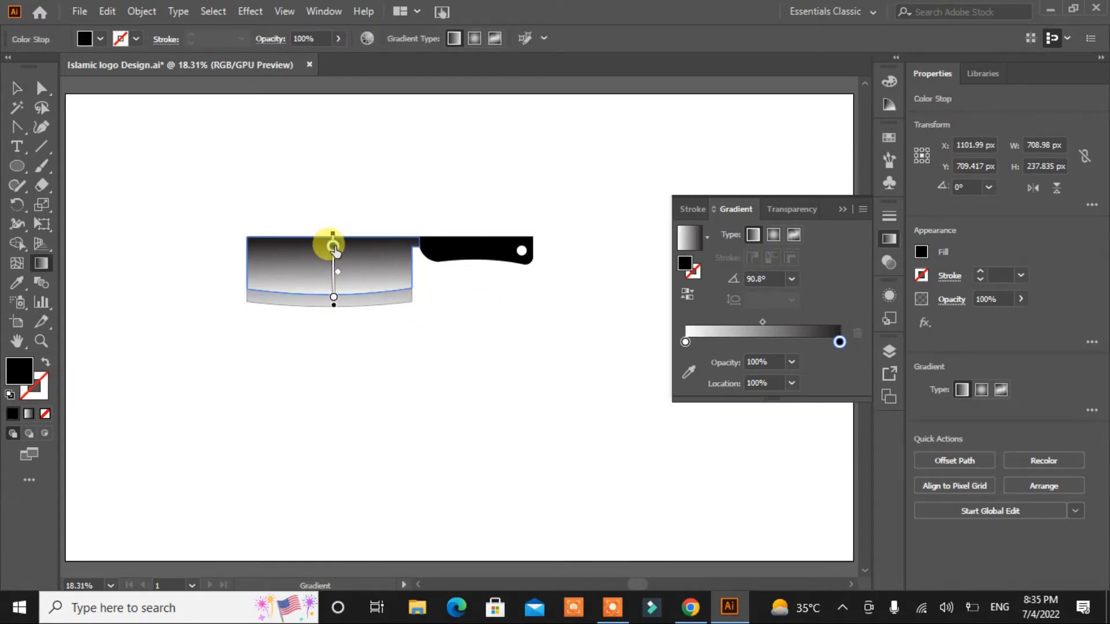
left_click_drag(333, 248, 334, 248)
left_click_drag(332, 307, 333, 323)
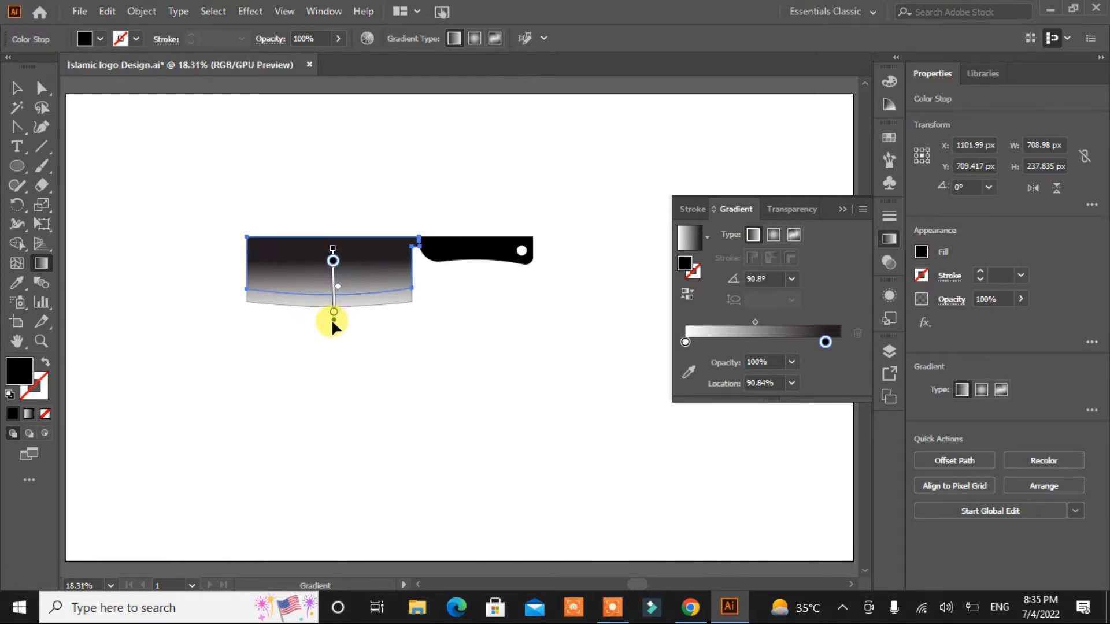
left_click(16, 89)
left_click(237, 350)
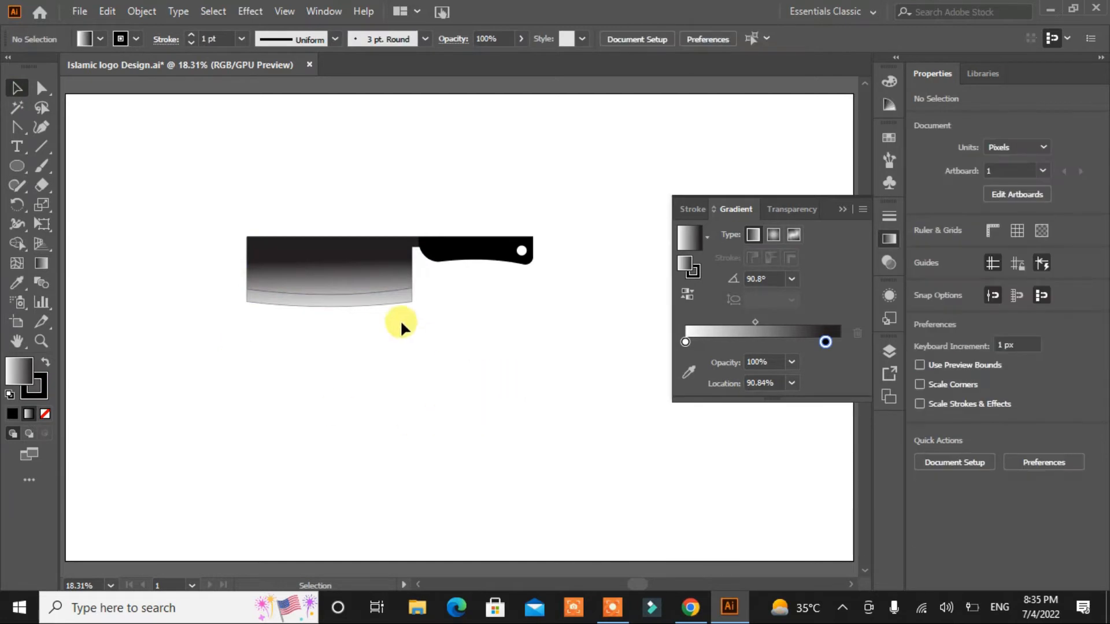
Remove the black stroke from the cutting-edge strip and the main blade
left_click(387, 304)
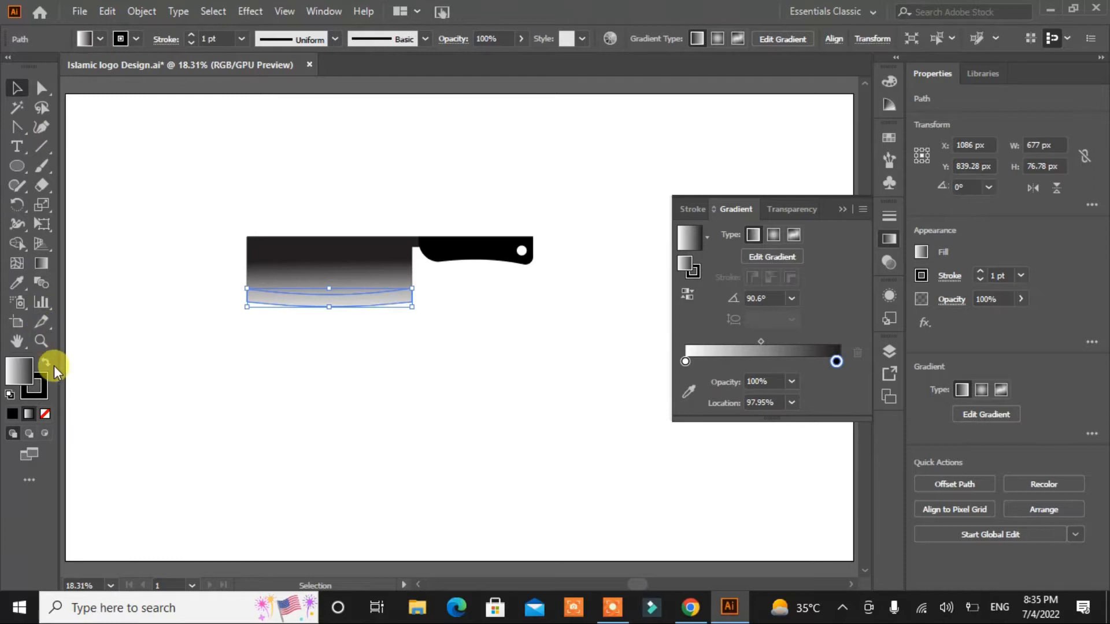
left_click(42, 390)
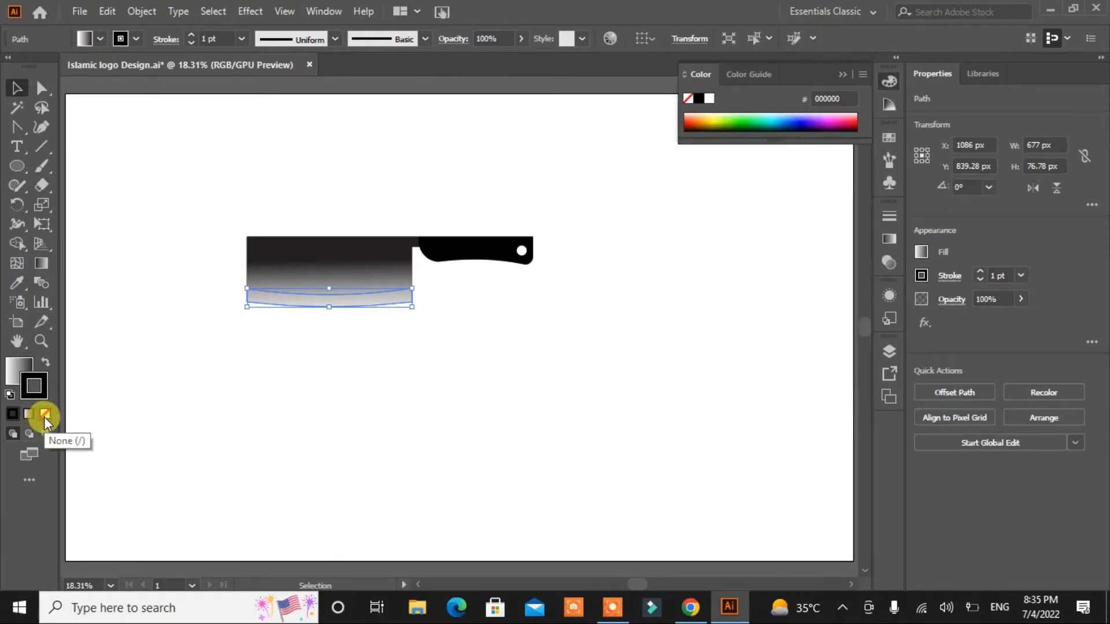
left_click(44, 414)
left_click(147, 415)
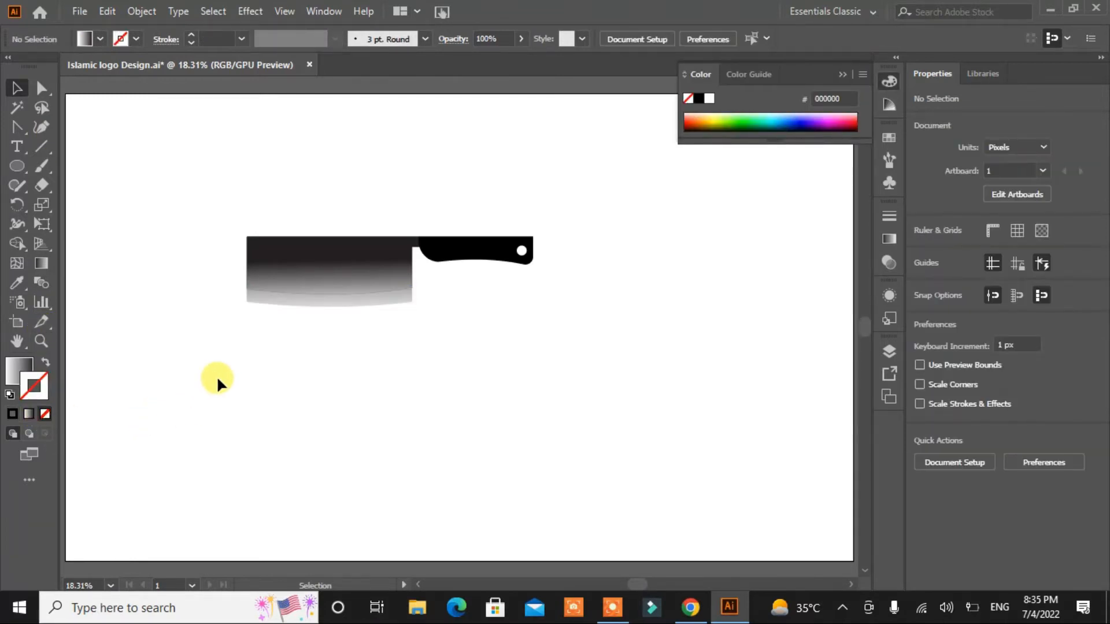
left_click(284, 278)
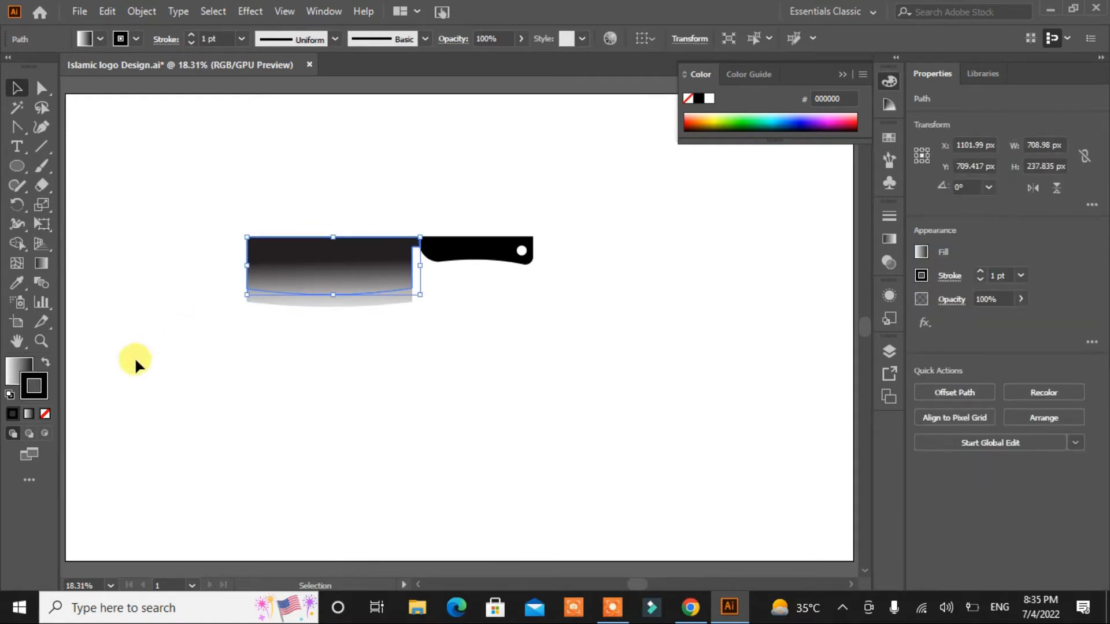
left_click(45, 414)
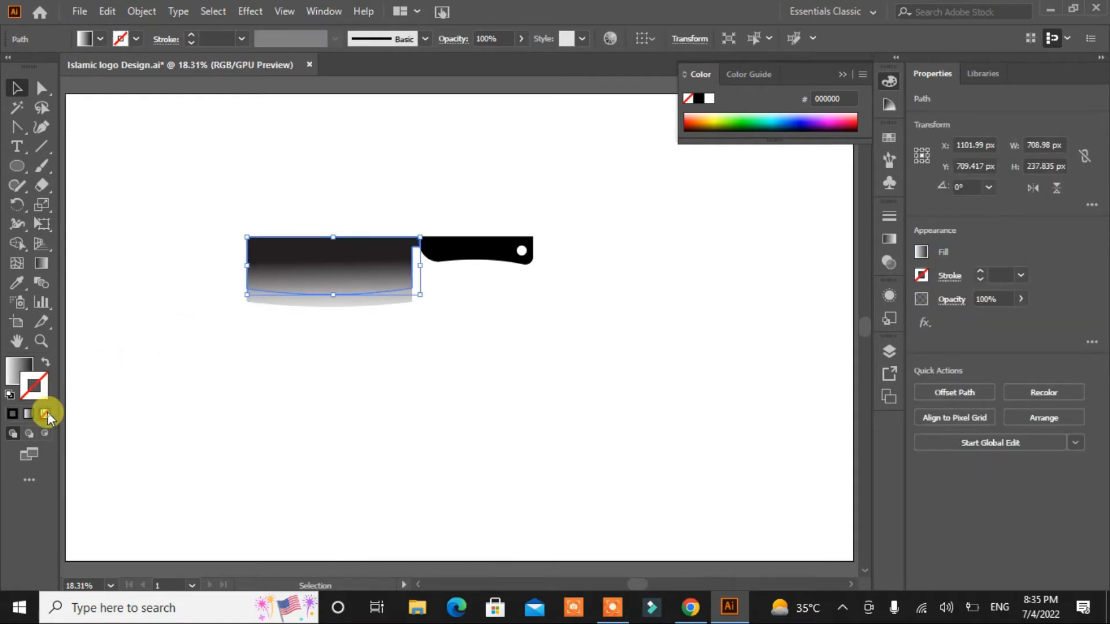
left_click(276, 402)
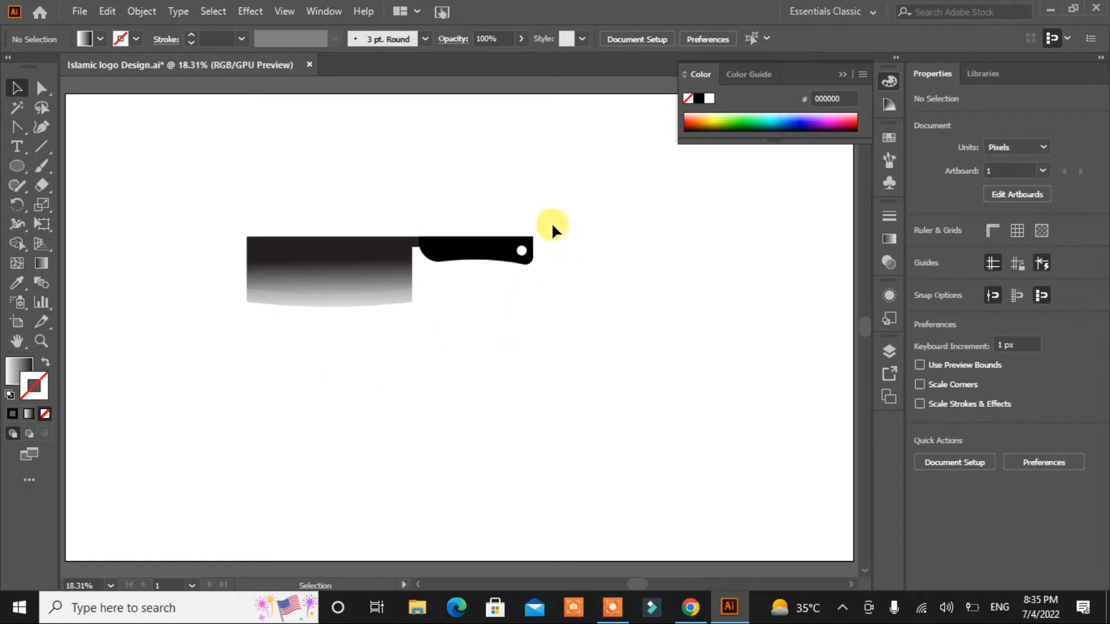
Fill the knife handle with an orange gradient swatch
left_click(497, 248)
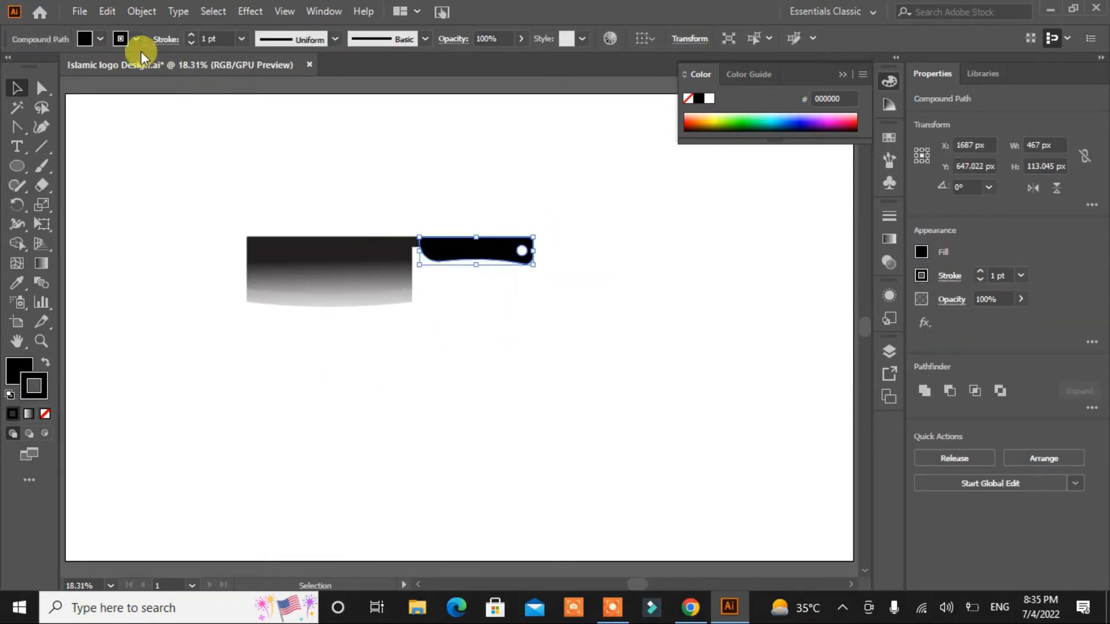
left_click(100, 39)
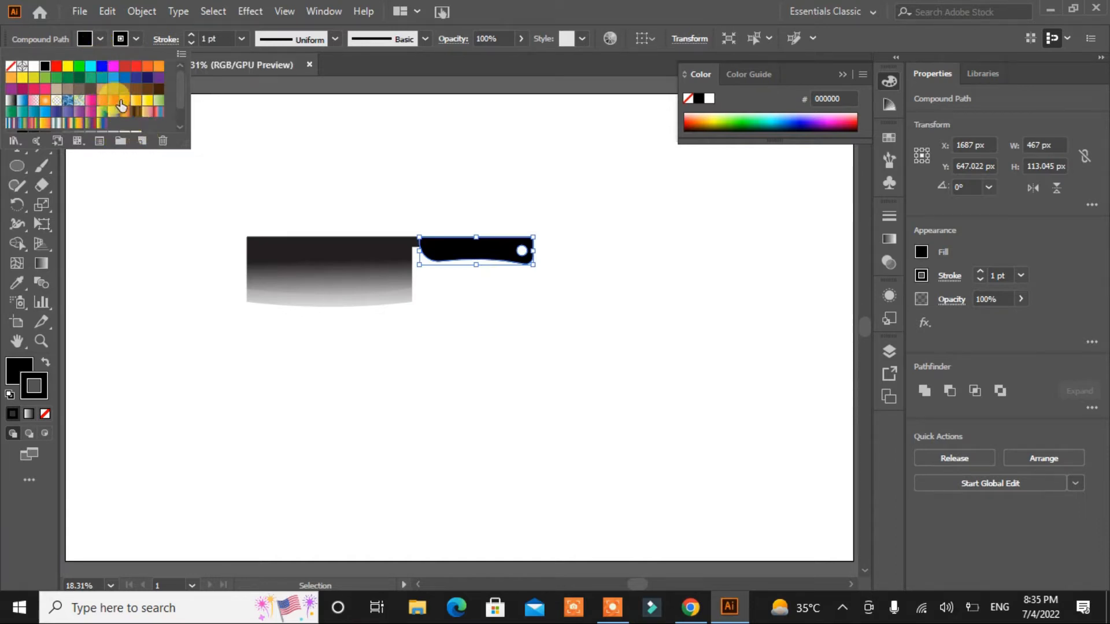
left_click(123, 106)
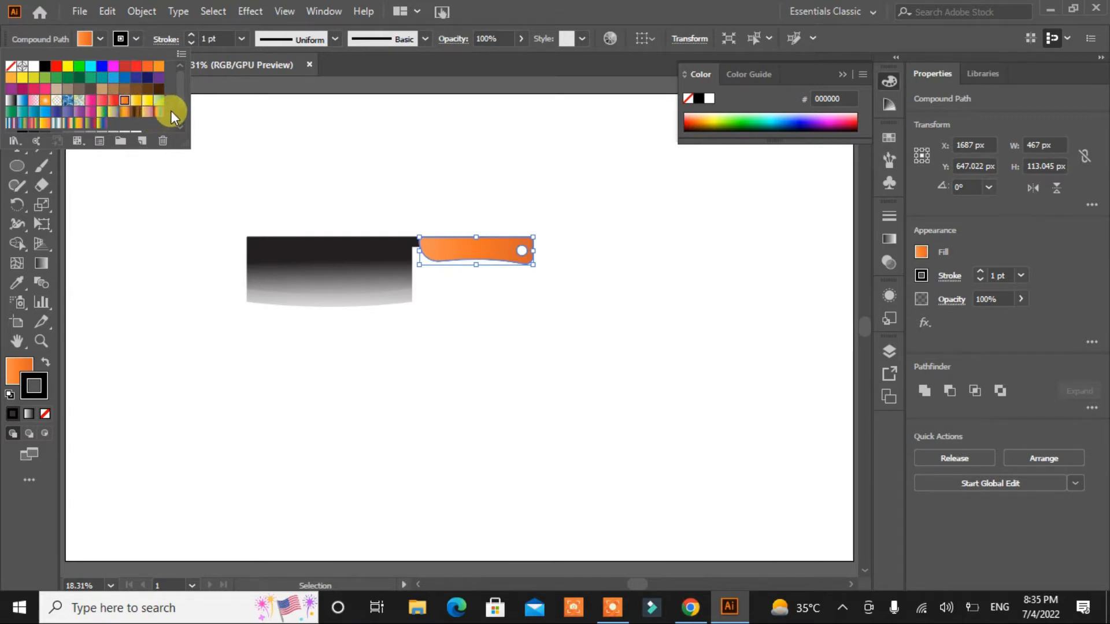
scroll(178, 101, "down", 2)
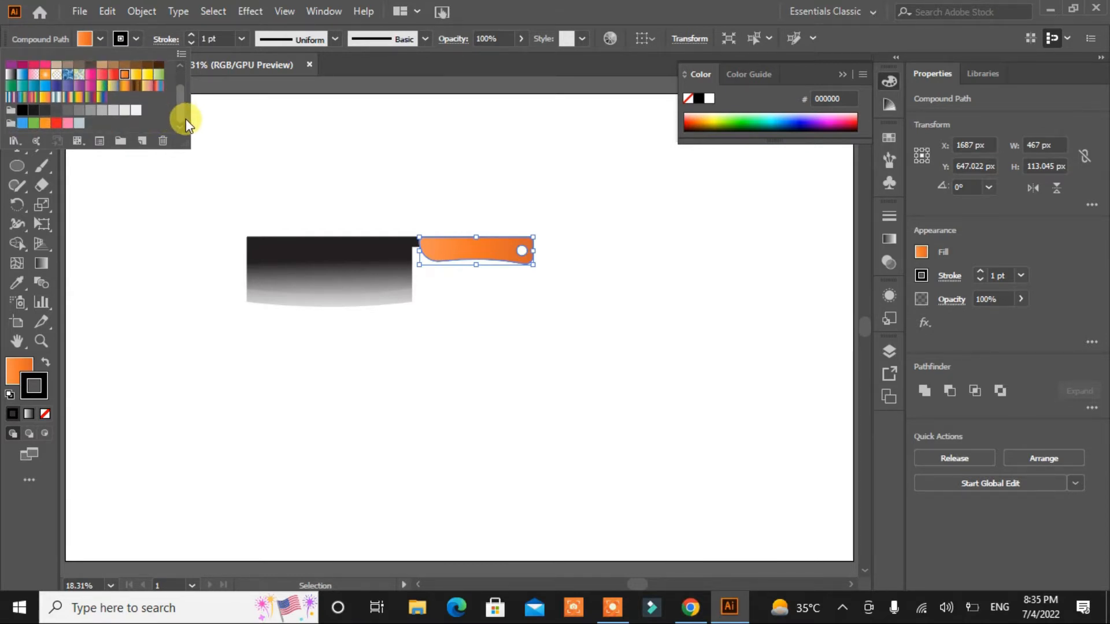
Open the VisiBone2 swatch library and place it clear of the knife handle
left_click(315, 11)
left_click(316, 11)
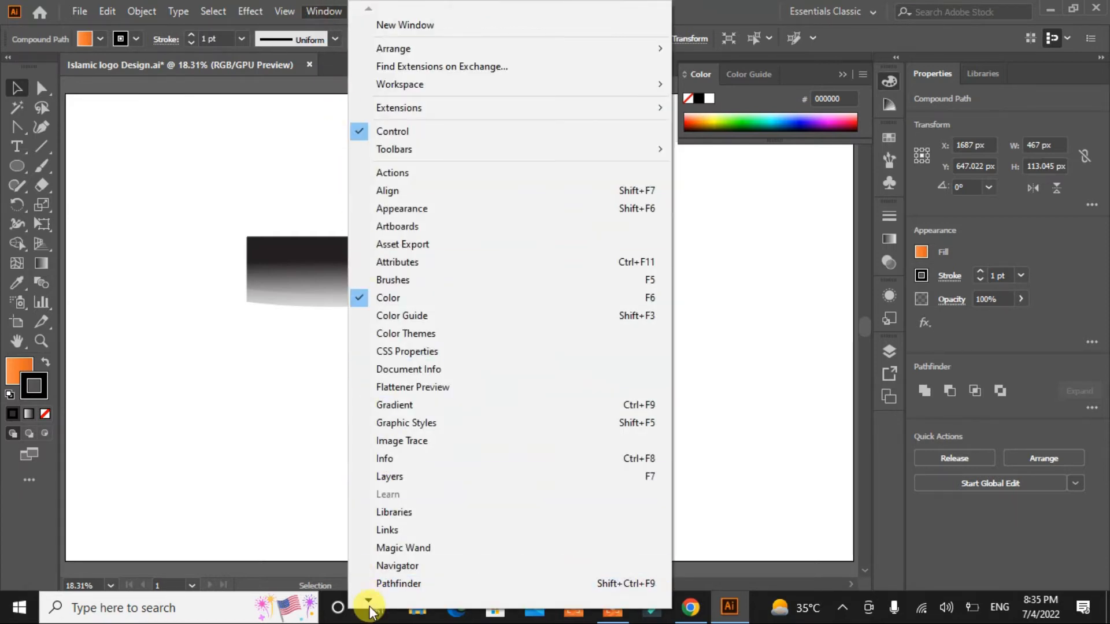
mouse_move(364, 600)
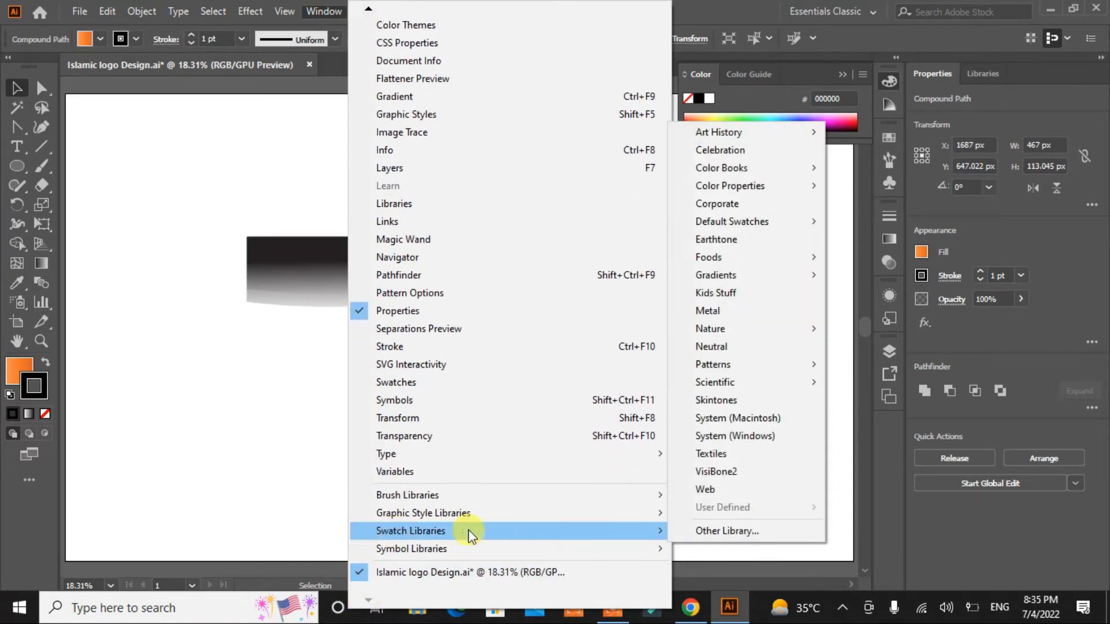
mouse_move(656, 532)
left_click(753, 465)
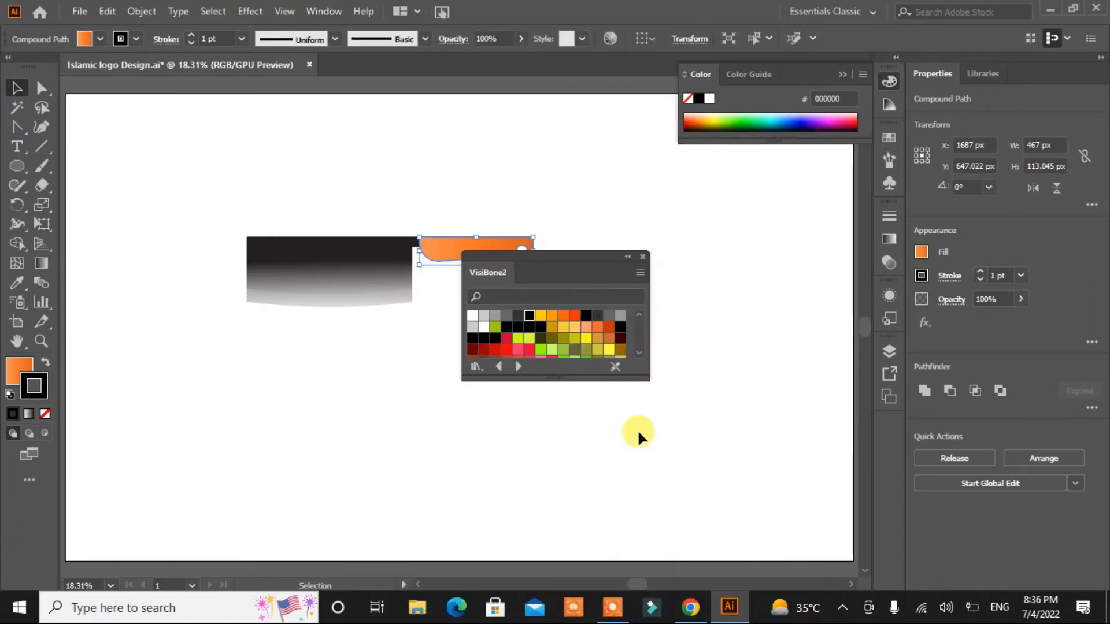
left_click_drag(591, 256, 705, 232)
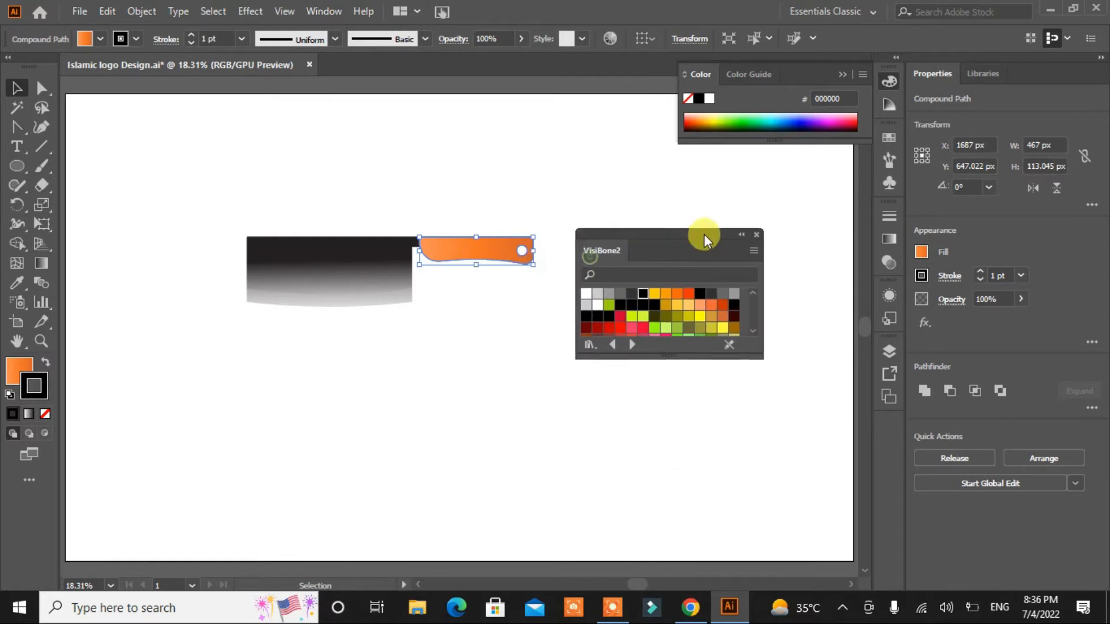
Fill the handle with a brown gradient from the Wood swatch library, without a stroke, and tuck the collapsed library away
left_click(634, 343)
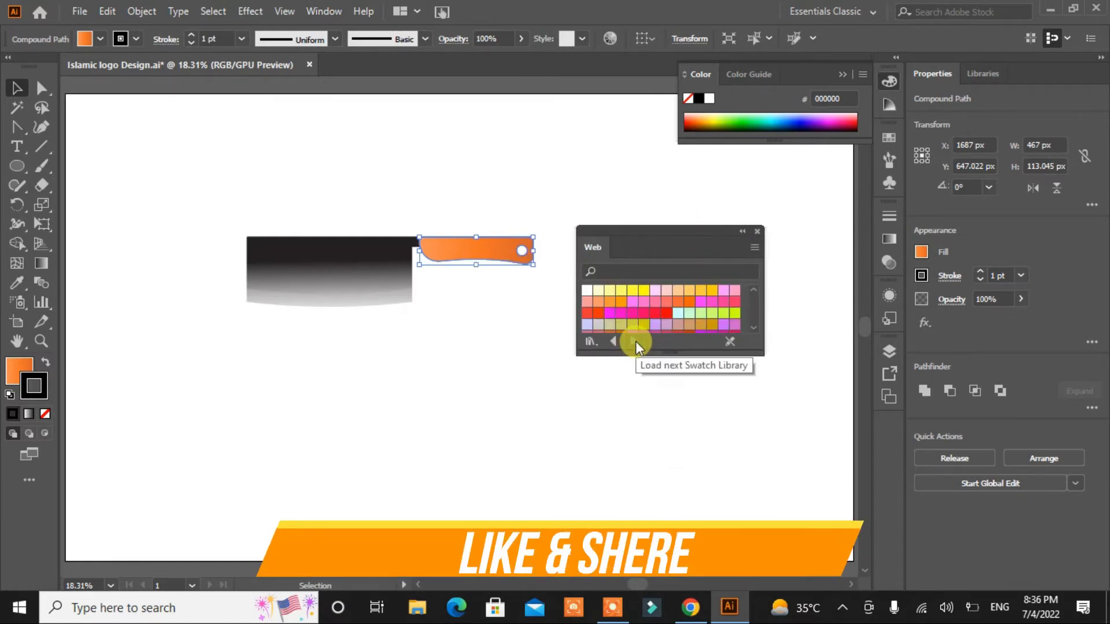
left_click(613, 341)
left_click(613, 341)
left_click(612, 341)
left_click(612, 341)
left_click(612, 341)
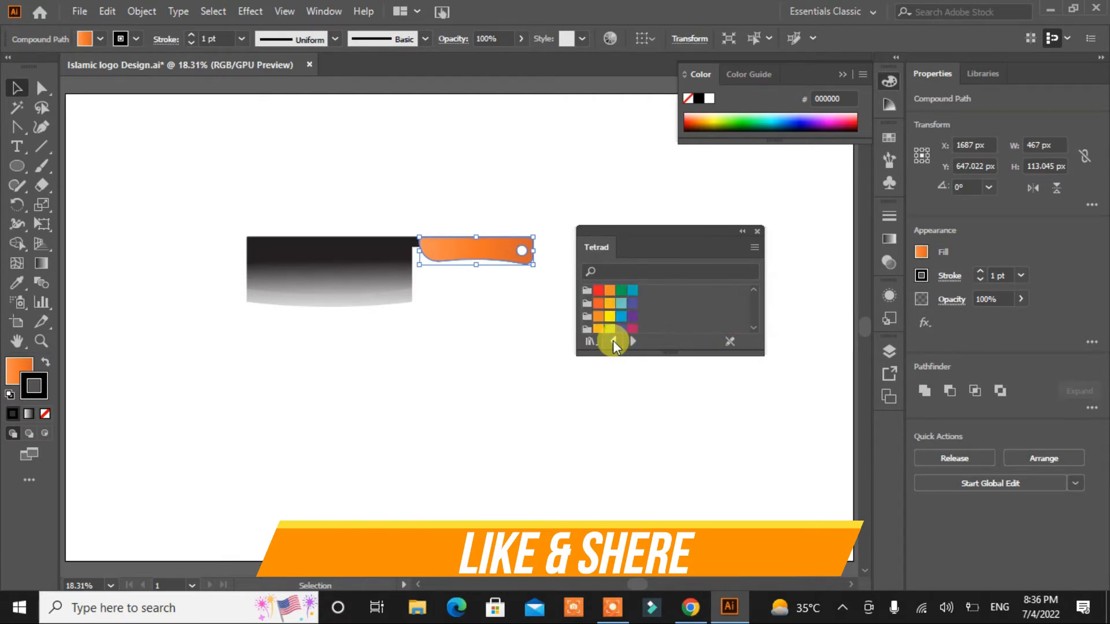
left_click(613, 341)
left_click_drag(651, 353, 664, 478)
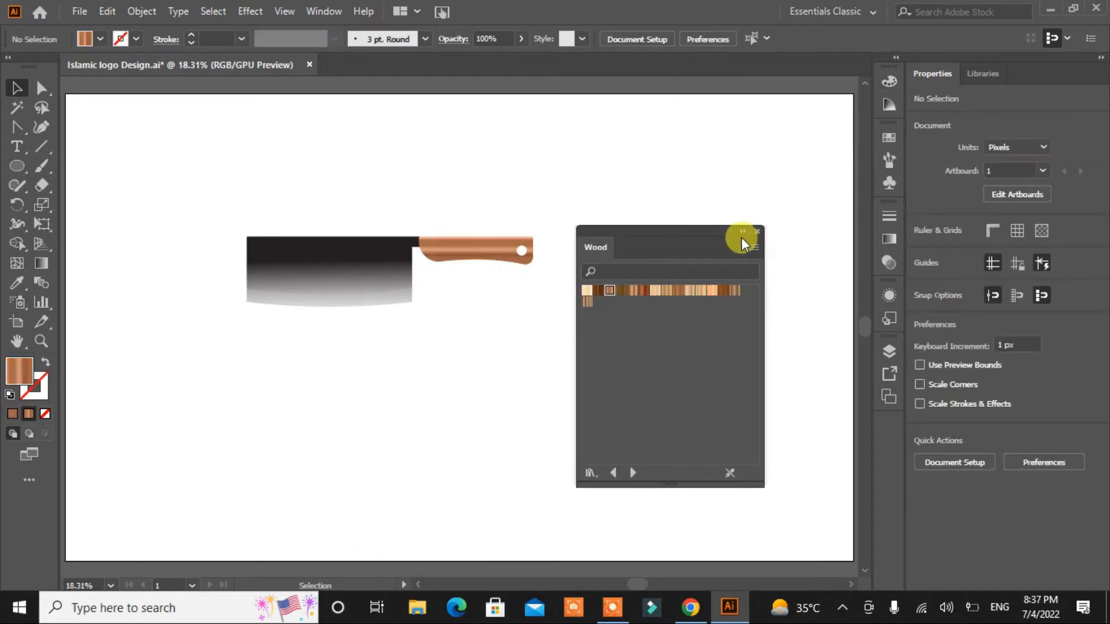
left_click(741, 232)
left_click_drag(602, 234, 805, 88)
Group the blade, cutting edge and handle, and rotate the knife to about 307.47° so the handle points down to the right
left_click_drag(549, 196, 228, 360)
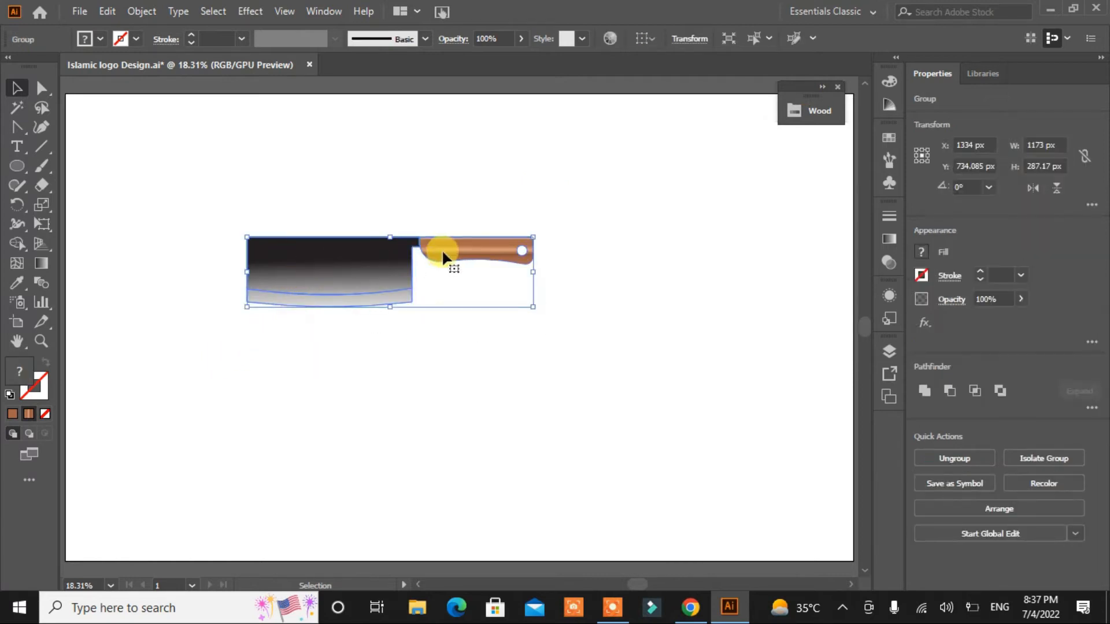
left_click_drag(542, 232, 496, 359)
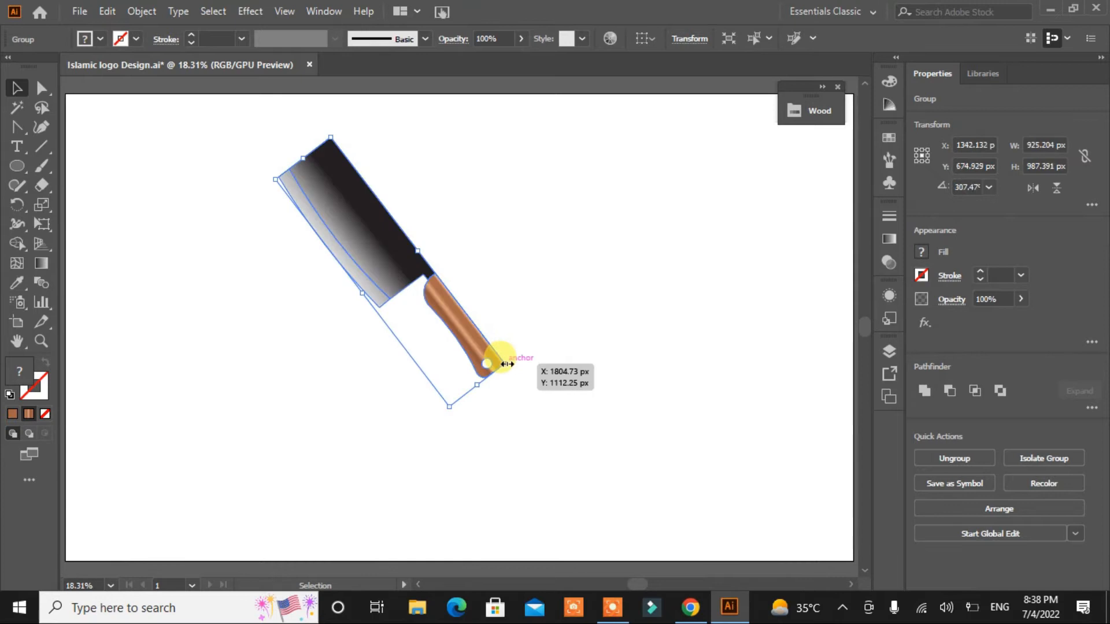
left_click(543, 406)
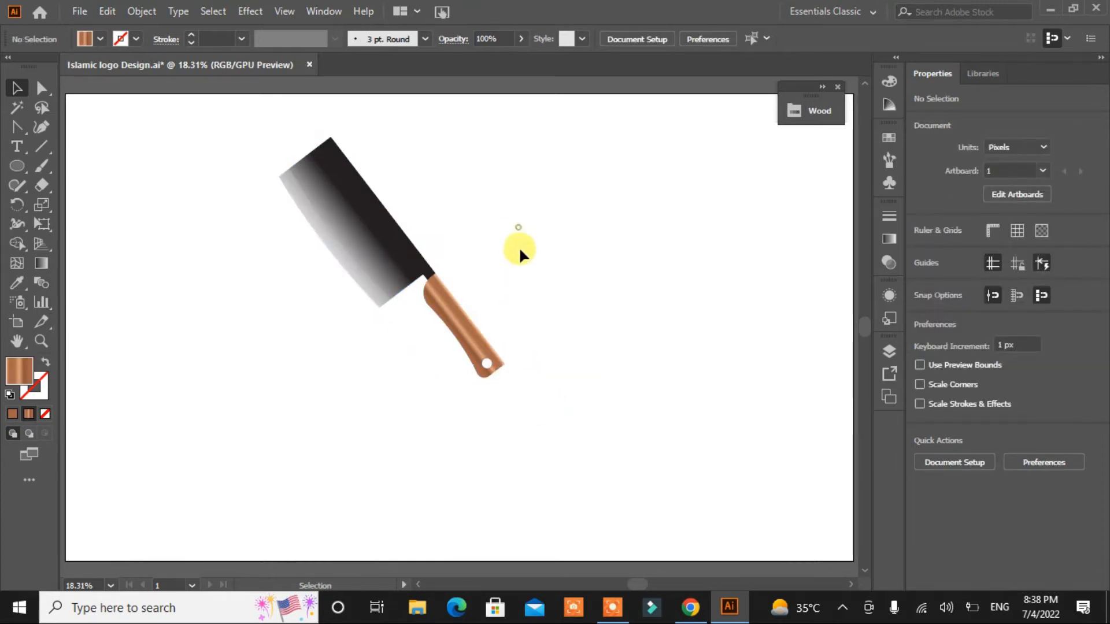
Make a reflected copy of the knife across the vertical axis and place it so the two knives cross at the handles
left_click(321, 359)
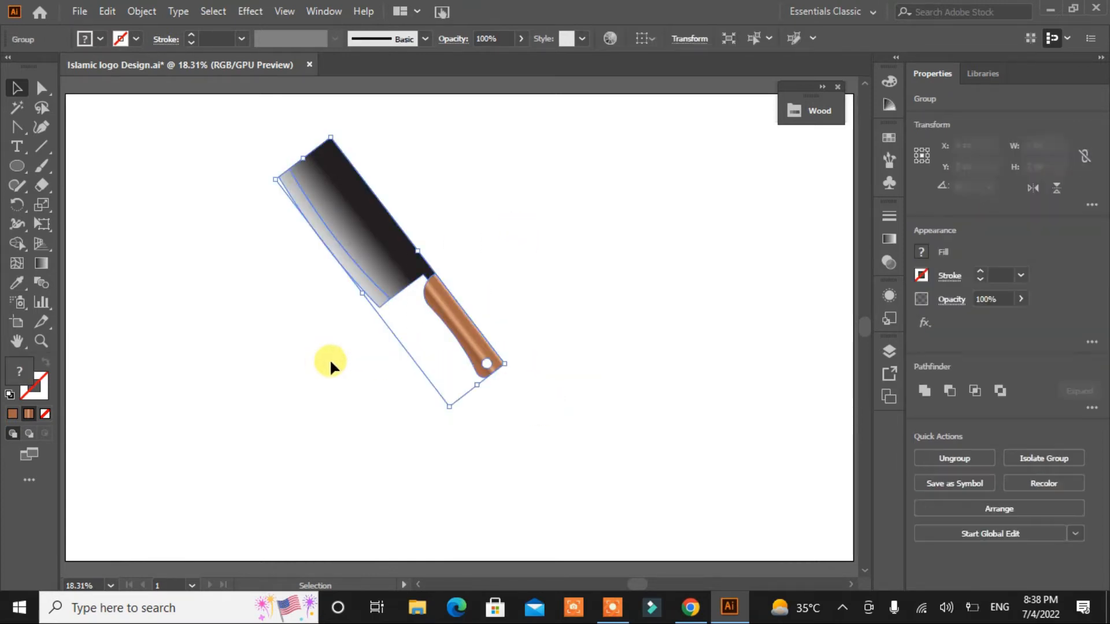
right_click(404, 281)
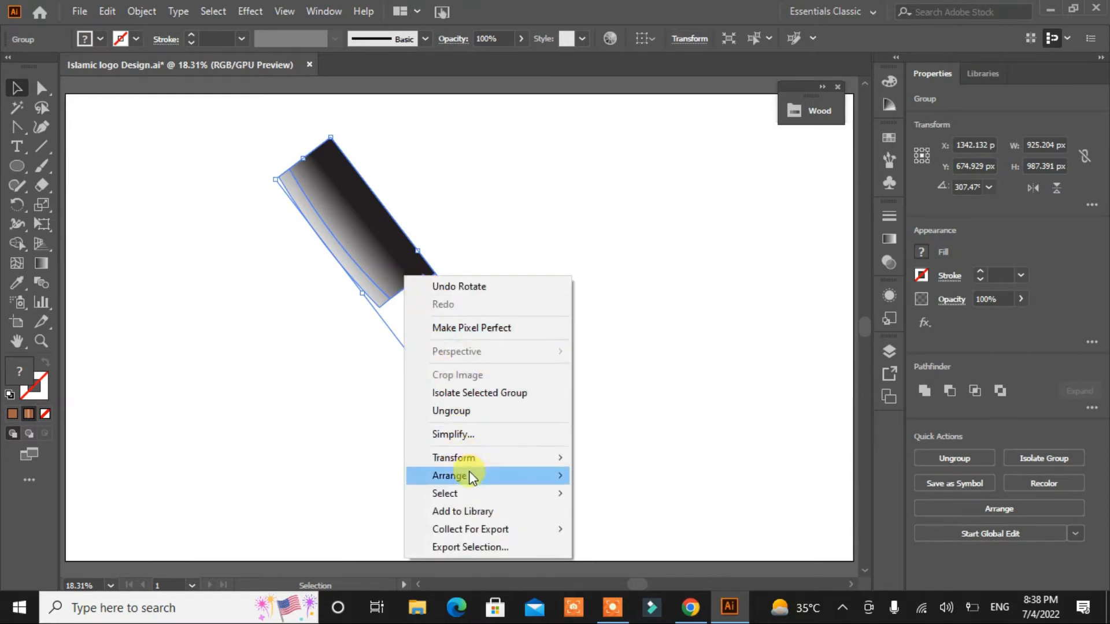
mouse_move(473, 457)
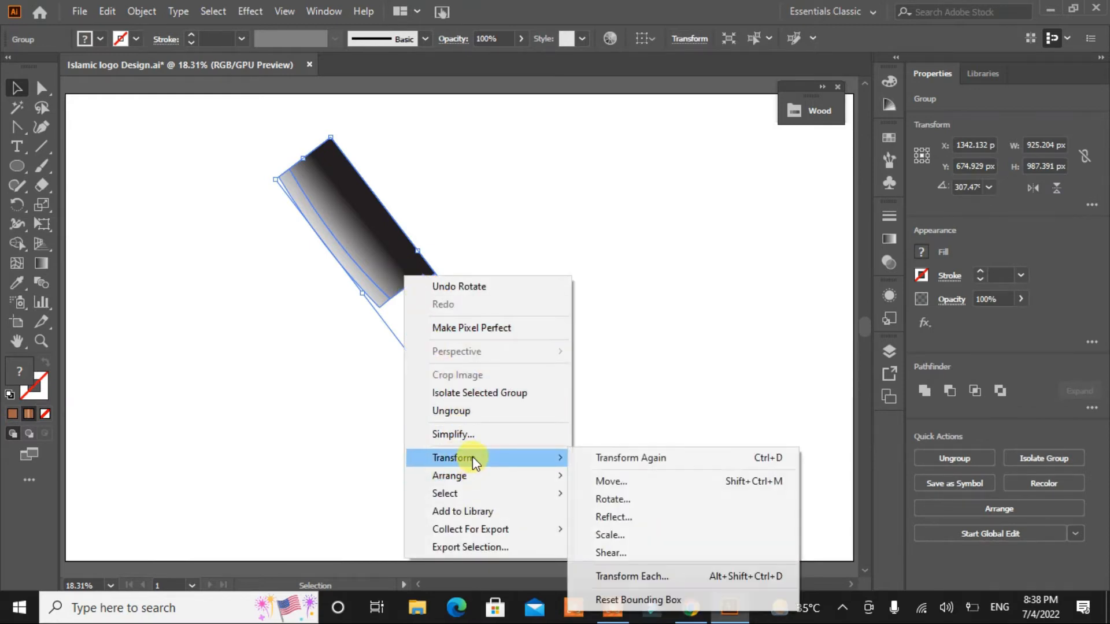
left_click(668, 515)
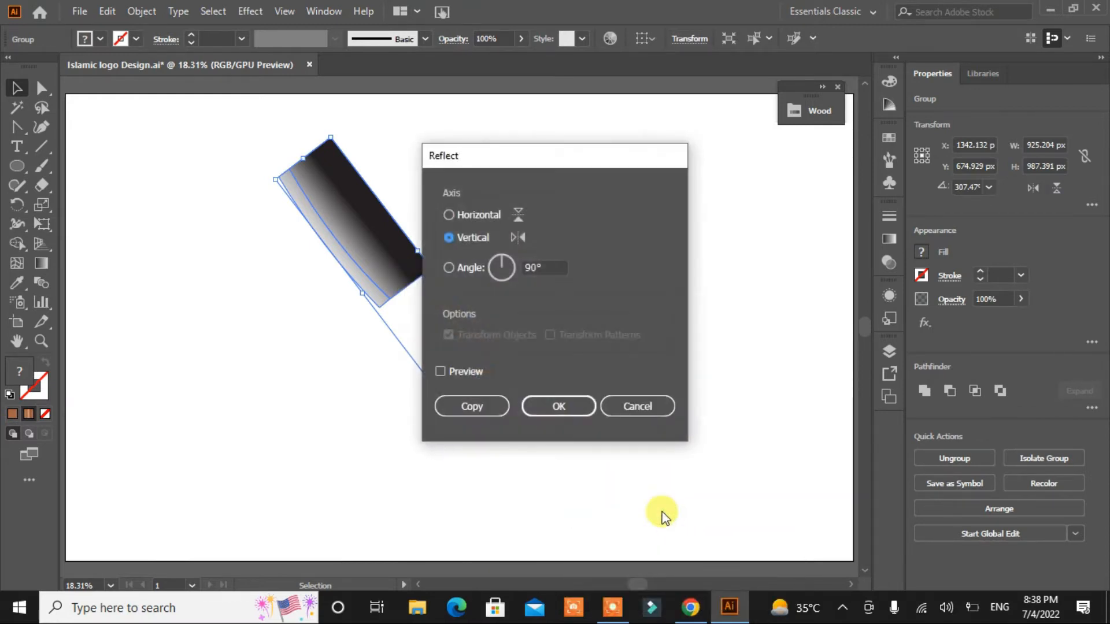
left_click(450, 373)
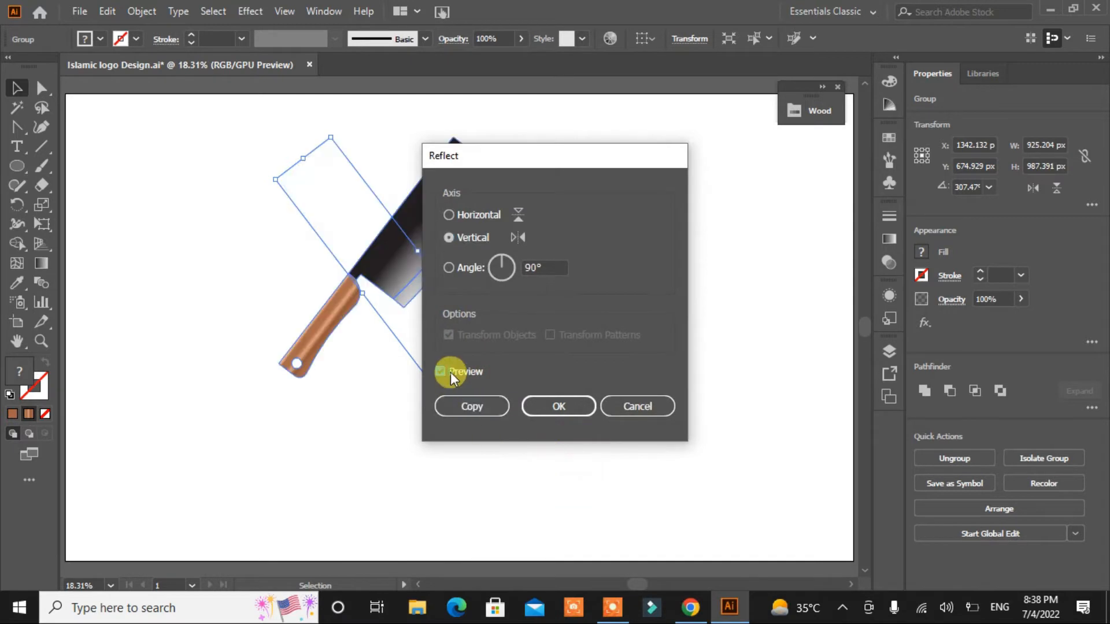
left_click(490, 403)
left_click_drag(404, 241, 477, 235)
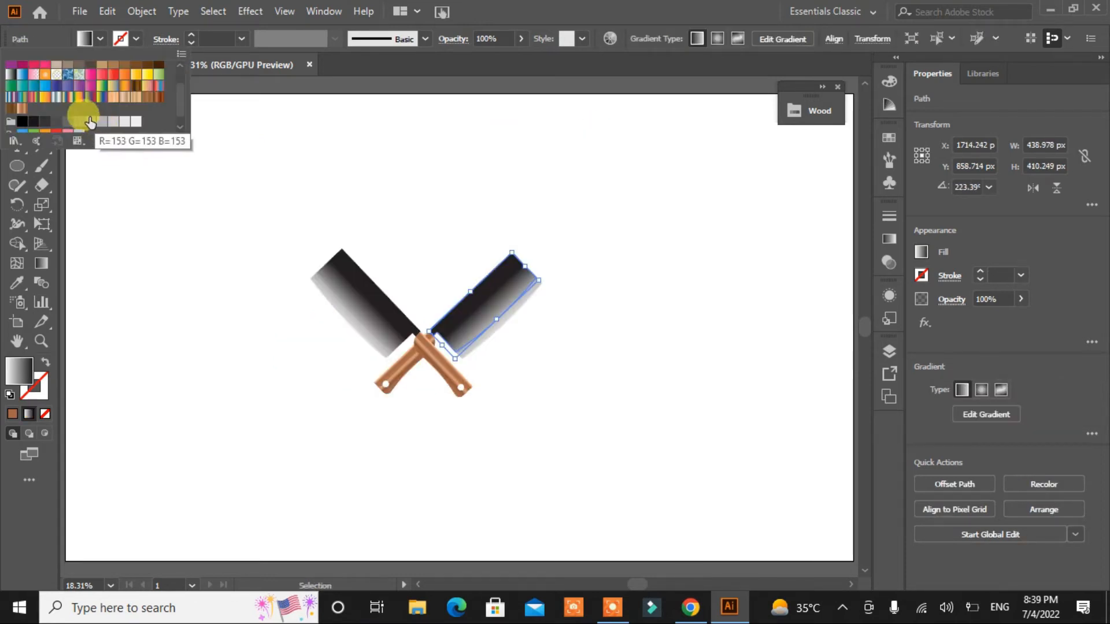
Fill the mirrored knife's blade with a solid dark gray swatch in place of the gradient
left_click(88, 121)
left_click(79, 122)
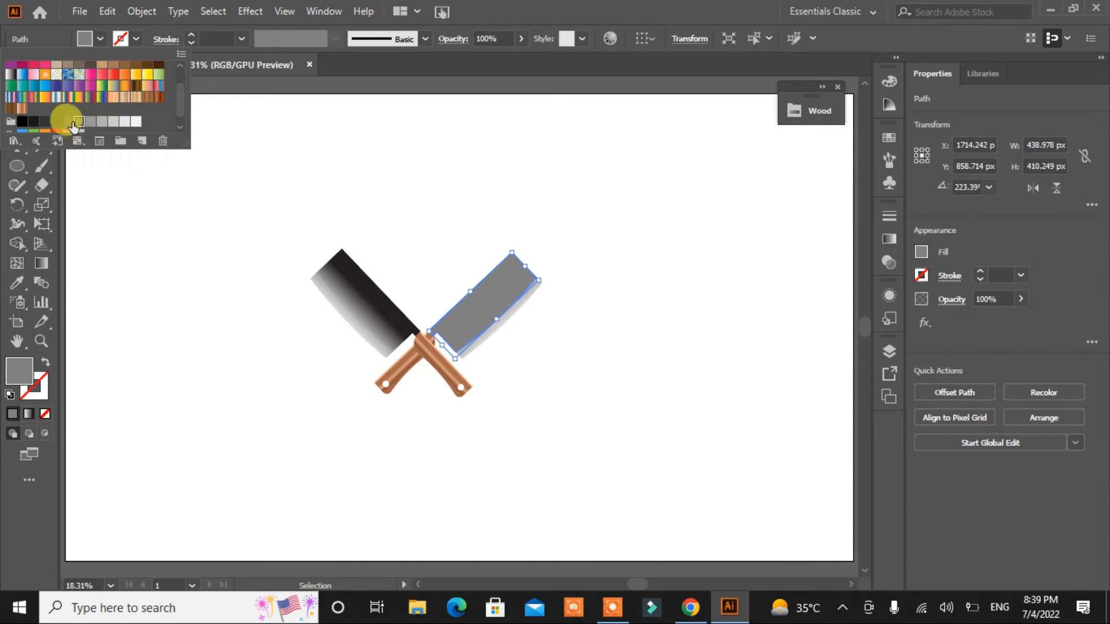
left_click(189, 305)
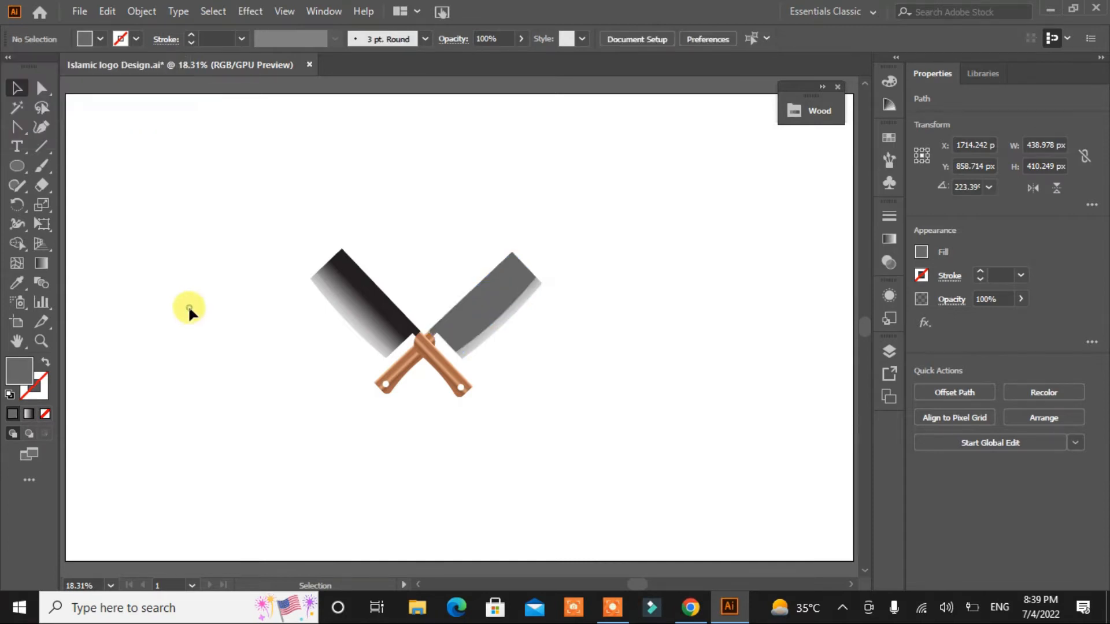
Ungroup the original knife and match its blade to the mirrored blade's dark gray with the Eyedropper
left_click(366, 294)
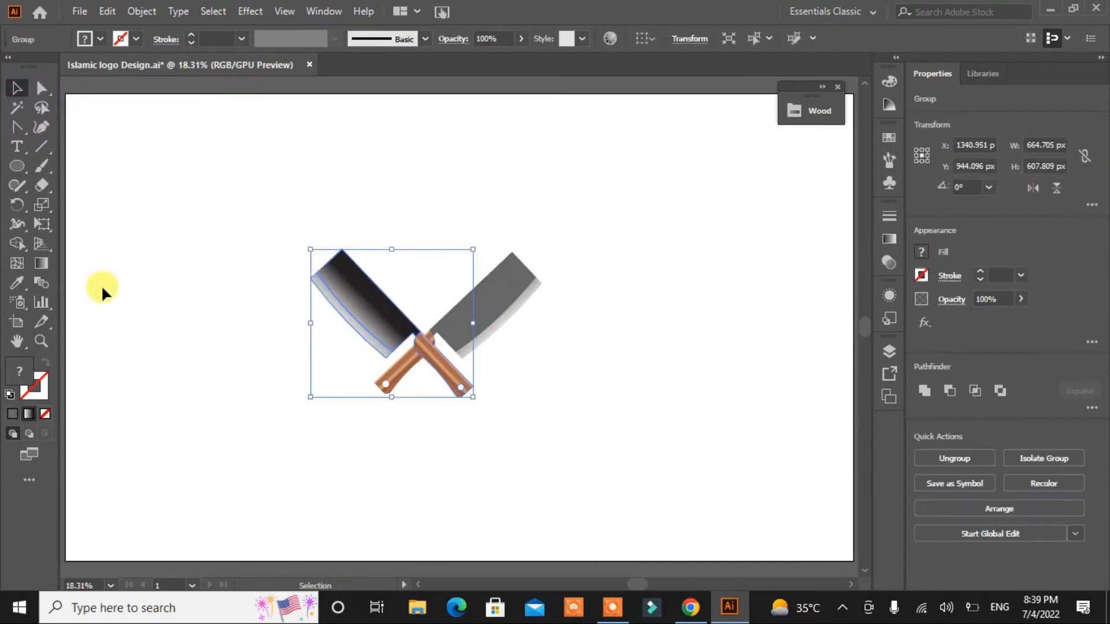
right_click(403, 311)
left_click(426, 438)
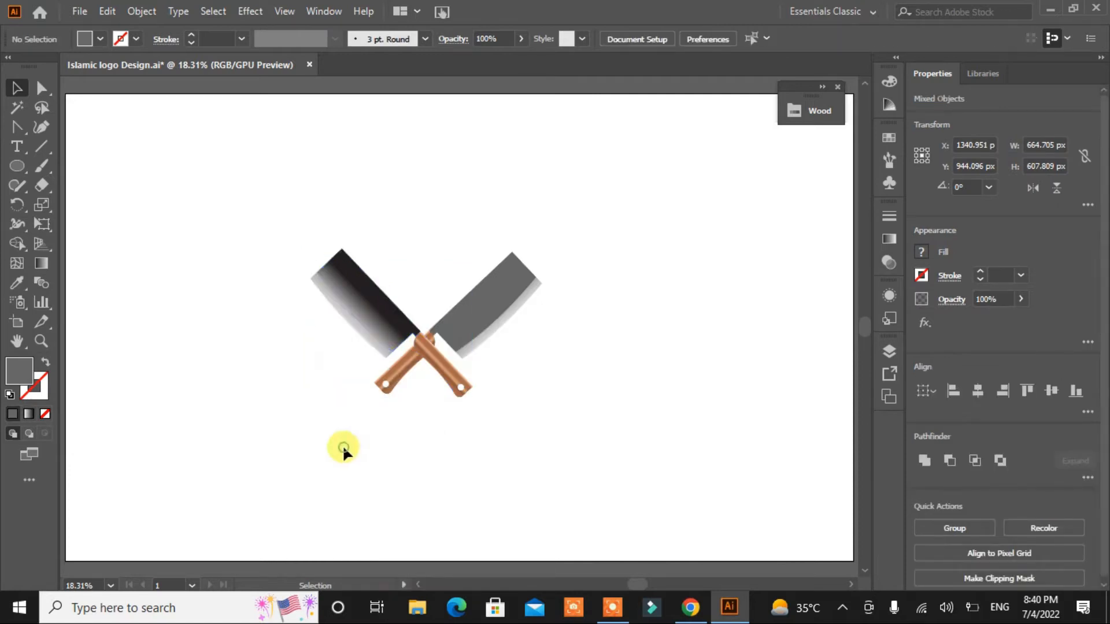
left_click(374, 330)
left_click(16, 283)
left_click(389, 292)
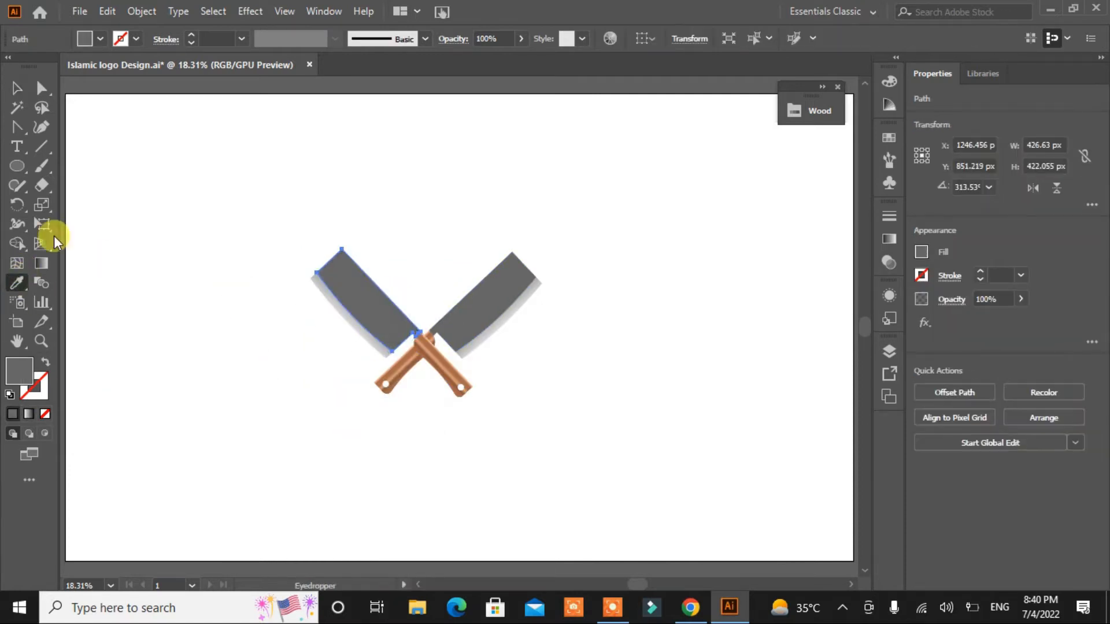
left_click(17, 97)
left_click(227, 327)
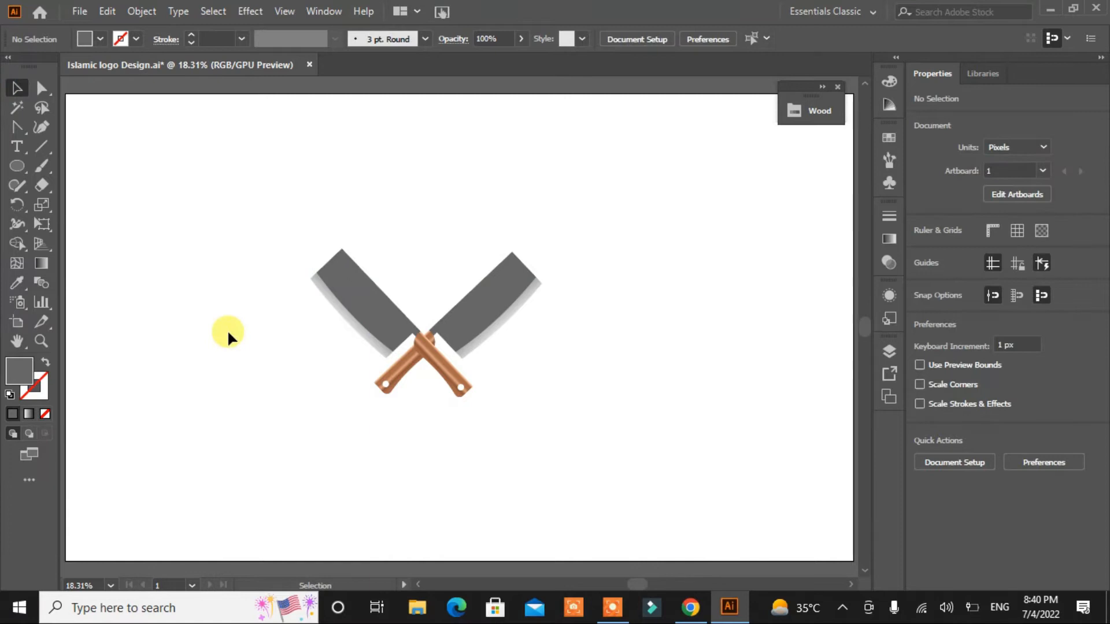
Draw a short diagonal line about 63 by 66 px on the mirrored blade with the Pen tool, undoing any extra anchor point
left_click_drag(22, 129, 57, 129)
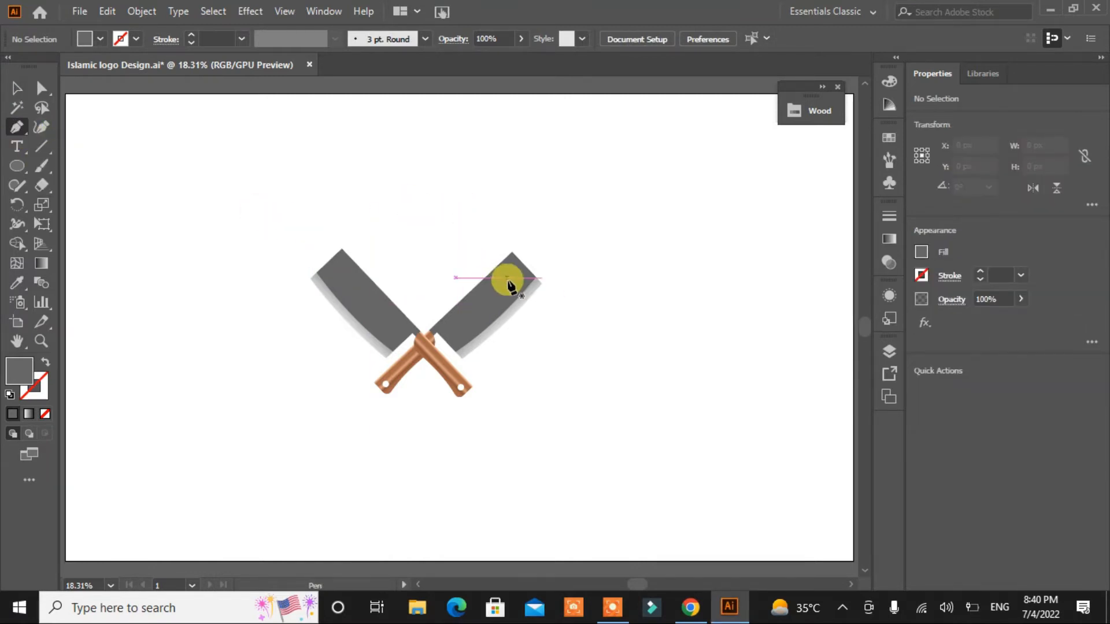
left_click_drag(497, 298, 494, 293)
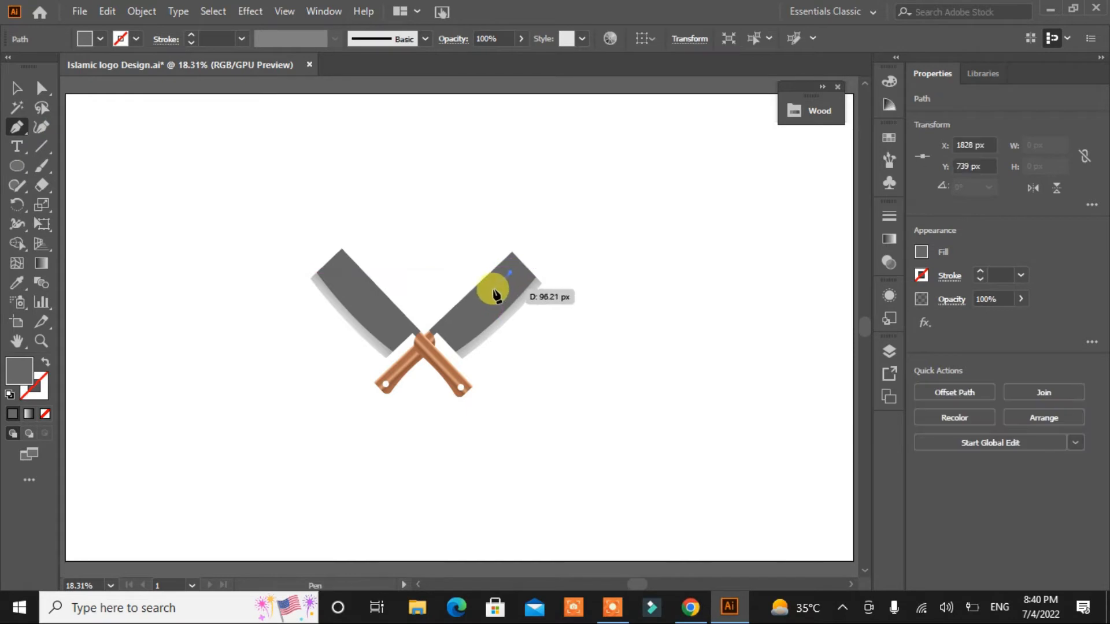
left_click(494, 289)
left_click(514, 348)
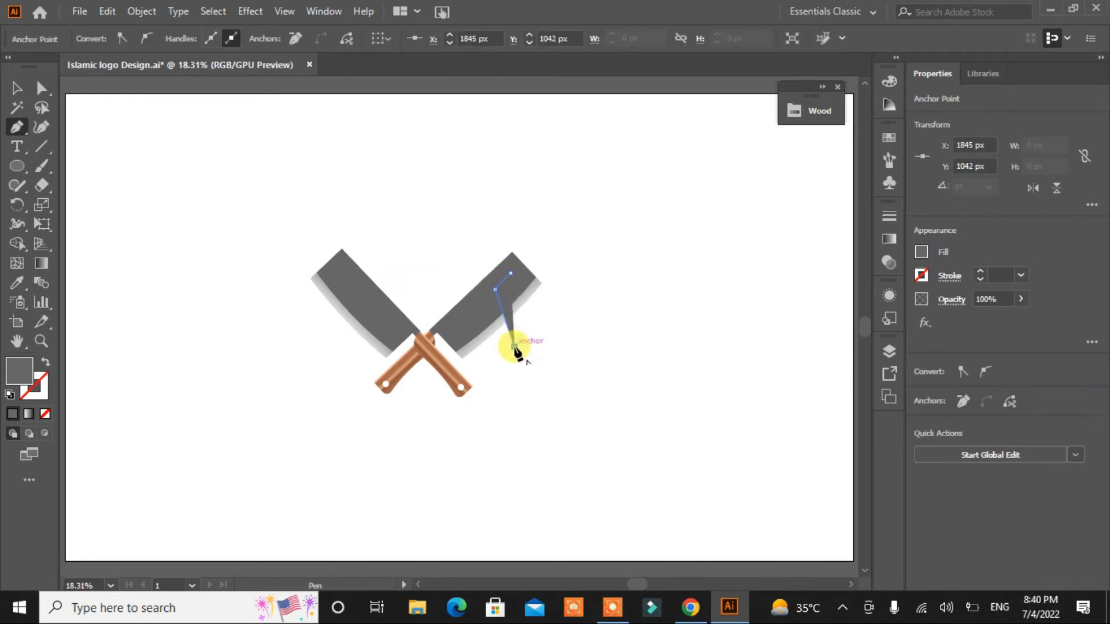
key("ctrl+z")
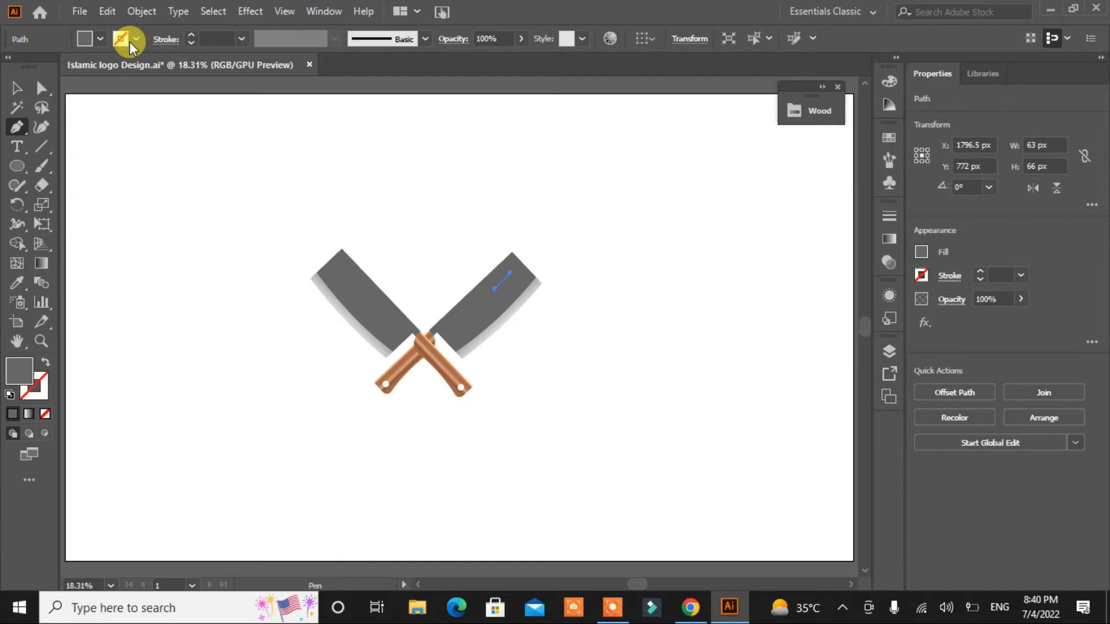
Remove the diagonal line's fill and give it a white 11 pt stroke
left_click(99, 38)
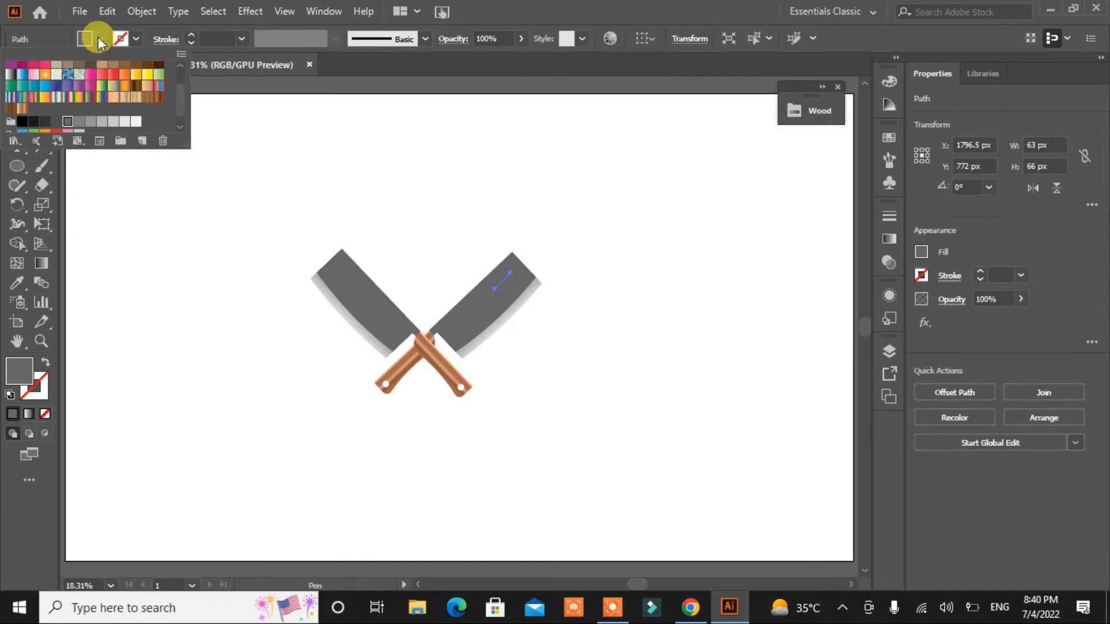
scroll(48, 115, "up", 3)
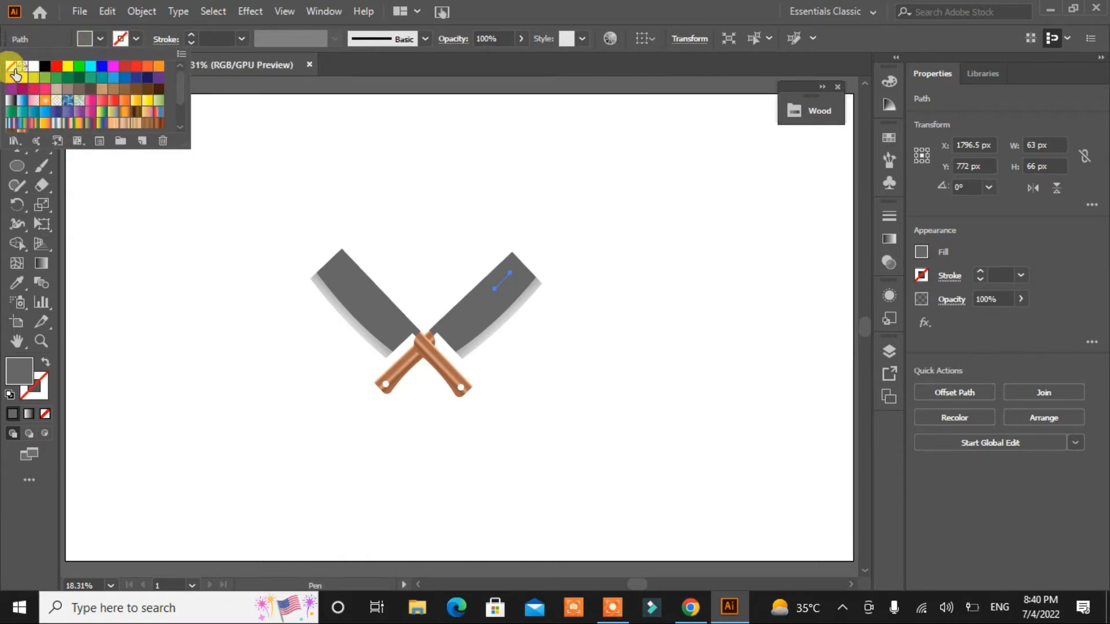
left_click(10, 66)
left_click(135, 40)
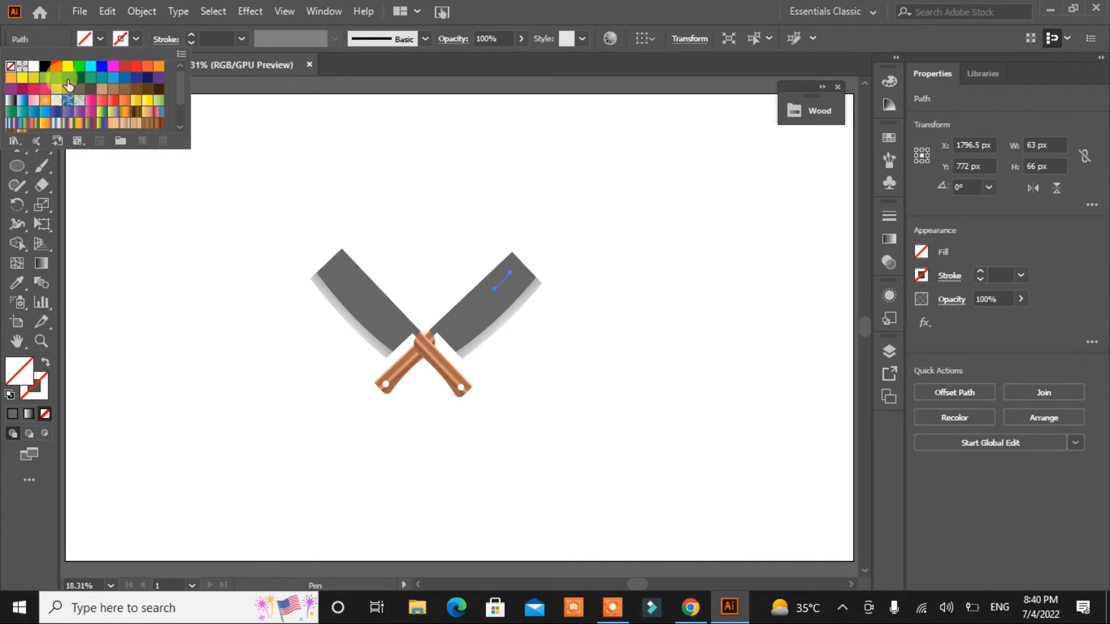
left_click(34, 67)
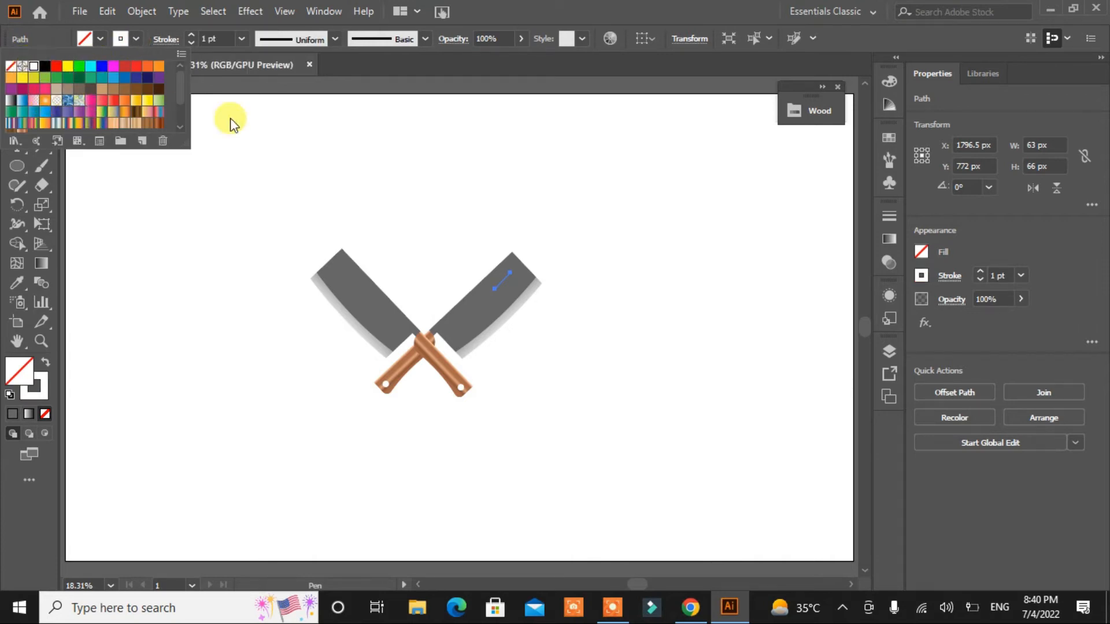
left_click(192, 36)
left_click(192, 35)
left_click(192, 36)
left_click(192, 36)
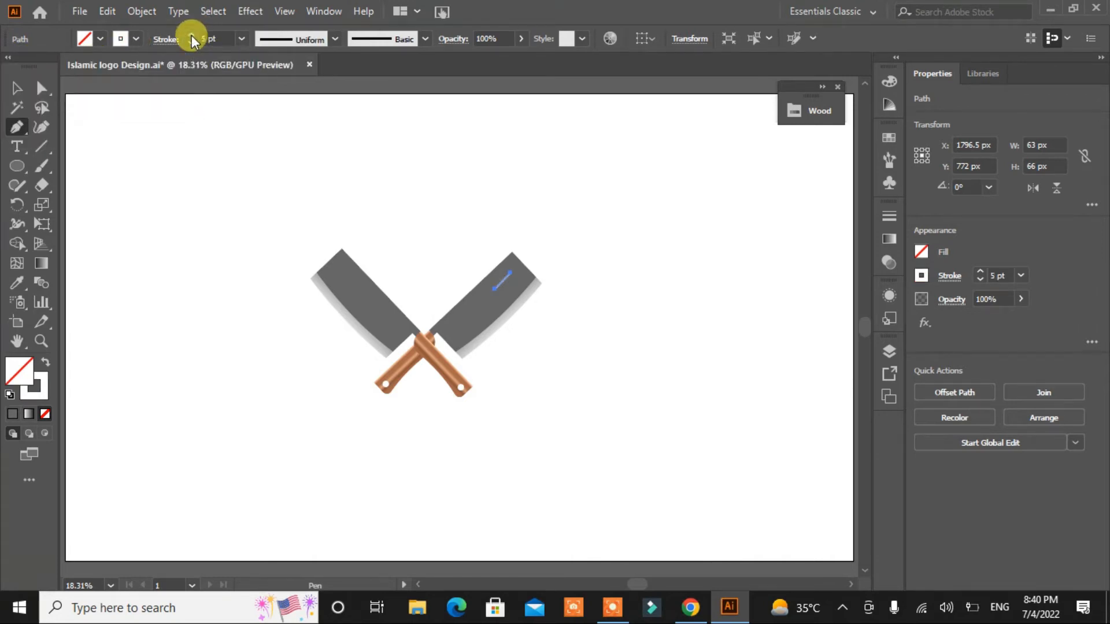
left_click(192, 36)
Apply the width profile that tapers at both ends to the line, and undo any stray anchor point
left_click(334, 38)
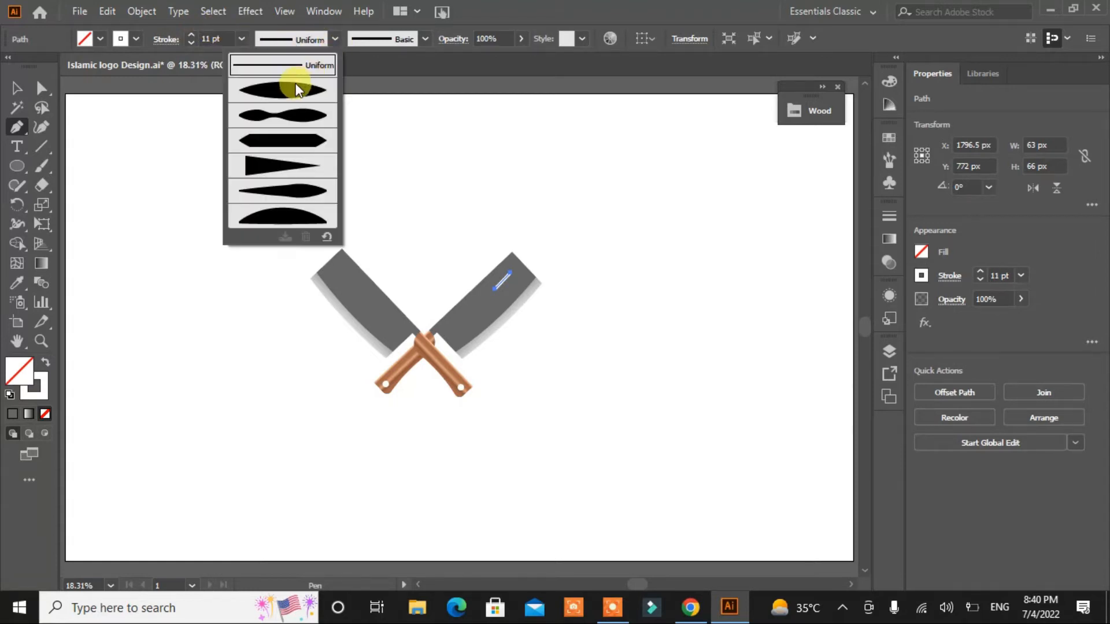
left_click(295, 89)
left_click(167, 185, "ctrl")
left_click(168, 185)
key("ctrl+z")
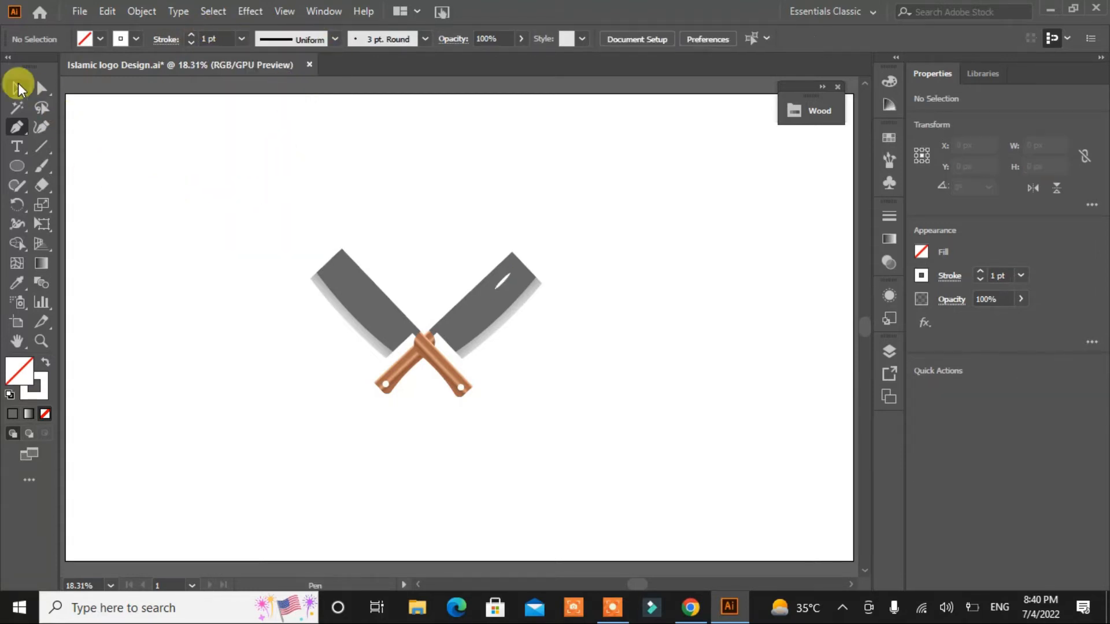
Duplicate the white highlight twice, spacing the three marks diagonally along the mirrored blade towards the handle
left_click(18, 86)
left_click(138, 256)
left_click_drag(503, 290, 458, 320)
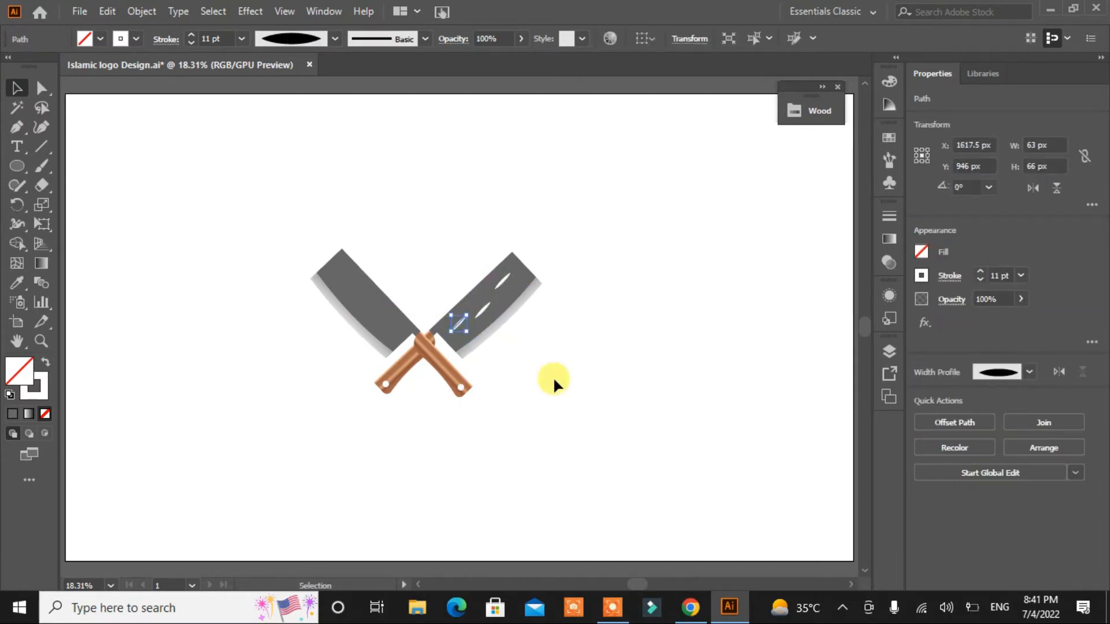
left_click(553, 390)
Select the three blade highlights, expand their appearance into filled shapes and group them
left_click(483, 315)
left_click(504, 284, "shift")
left_click(460, 322, "shift")
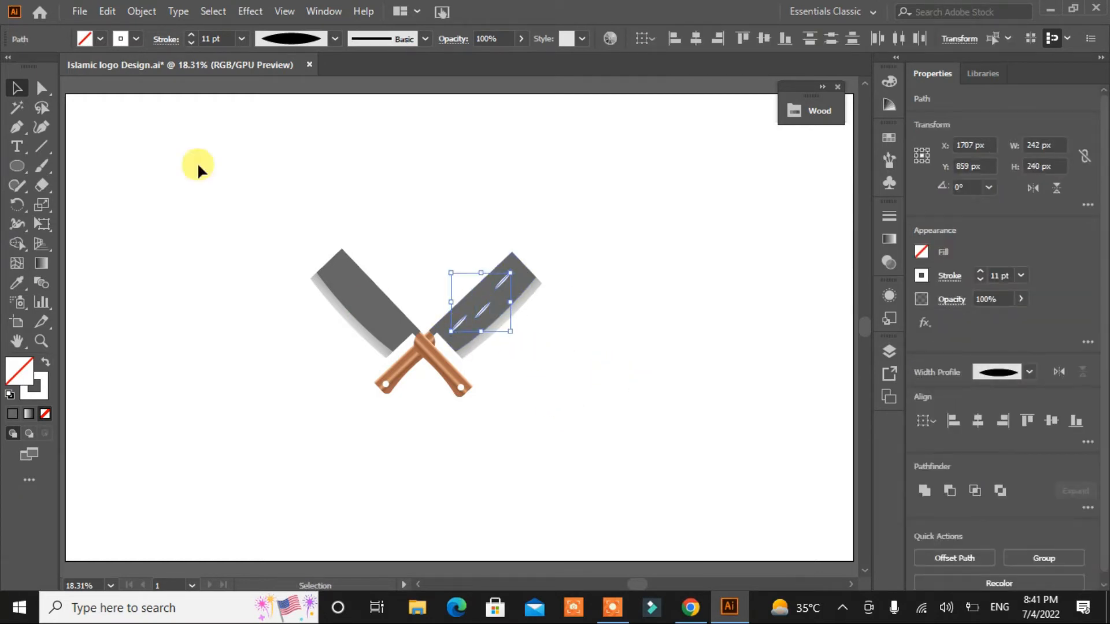
left_click(152, 13)
left_click(215, 212)
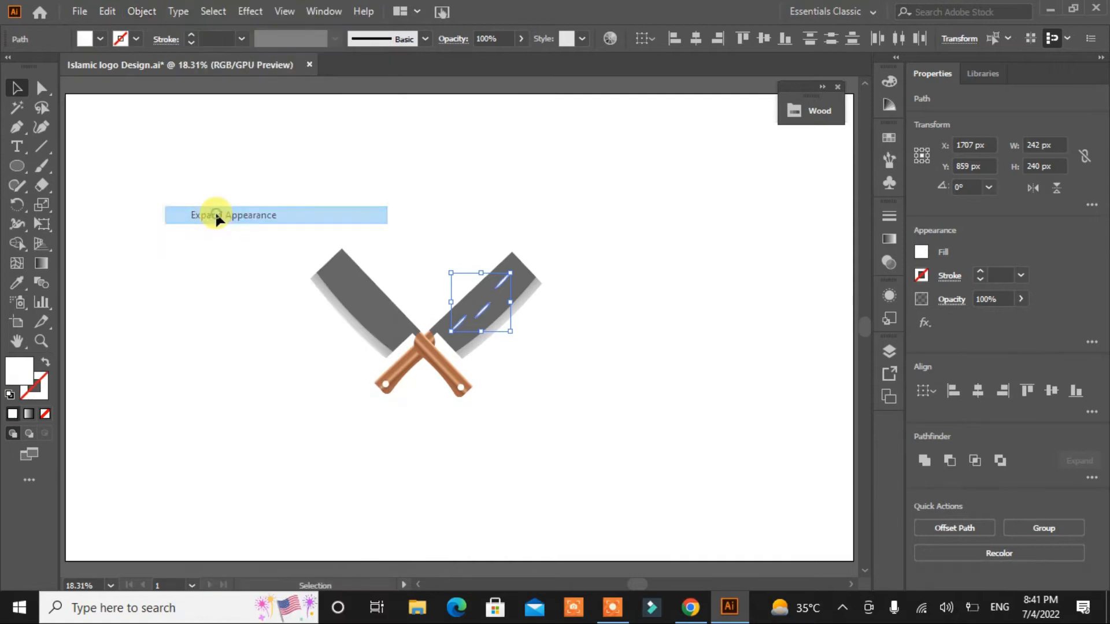
left_click(1043, 527)
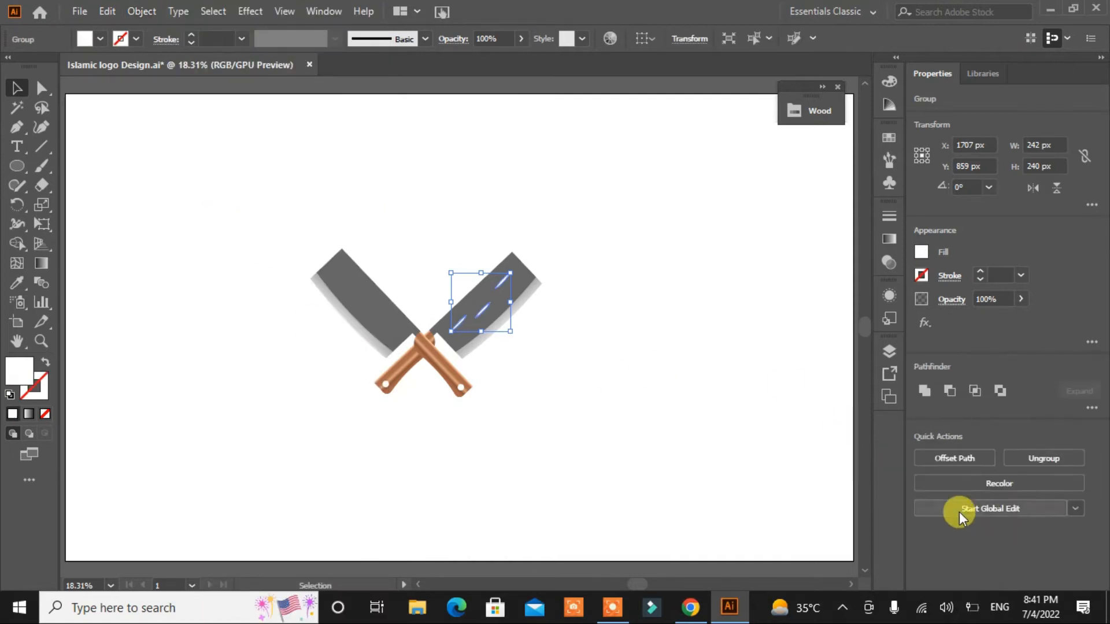
Lower the highlight group's opacity to 35%
left_click(1020, 299)
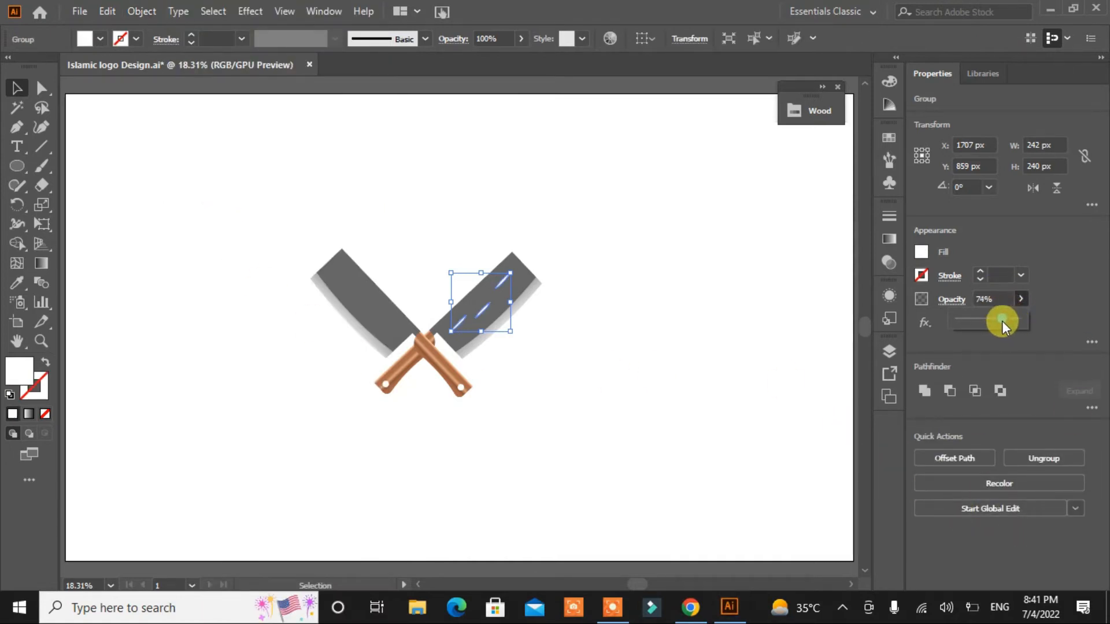
left_click_drag(999, 317, 992, 318)
left_click(632, 361)
left_click(499, 287)
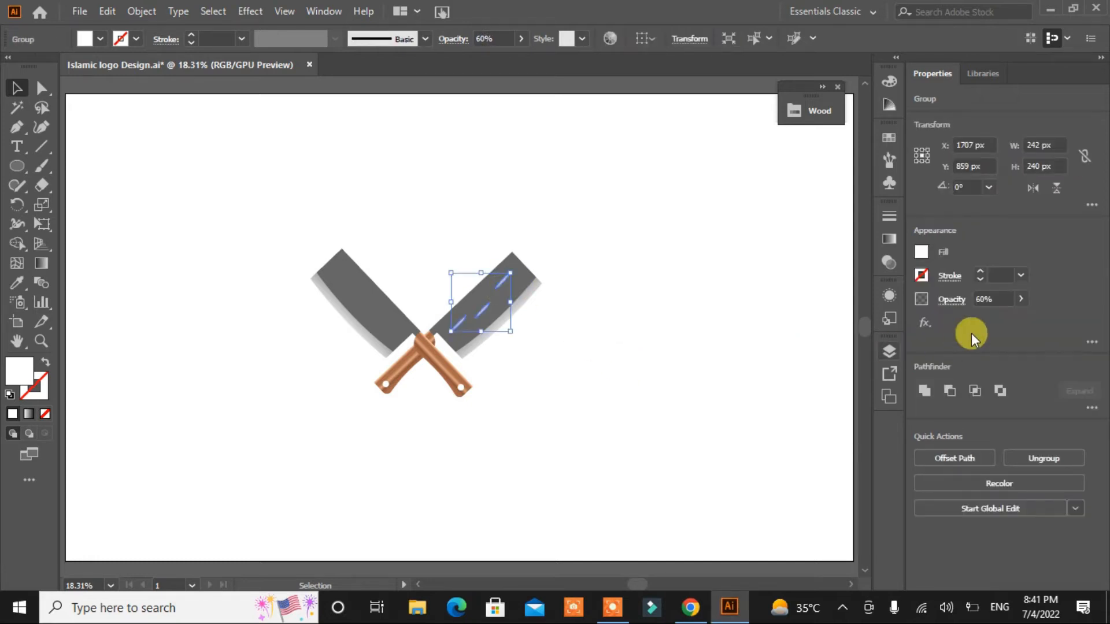
left_click(723, 348)
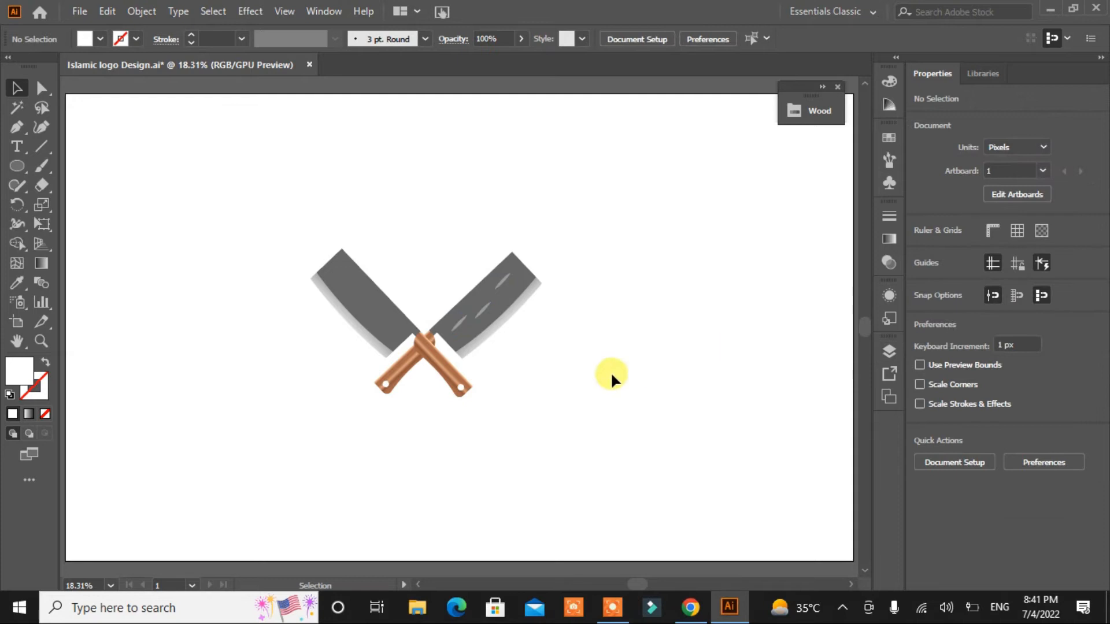
Make a reflected copy of the highlight group and place it on the original knife's blade
left_click(481, 311)
right_click(483, 314)
mouse_move(530, 215)
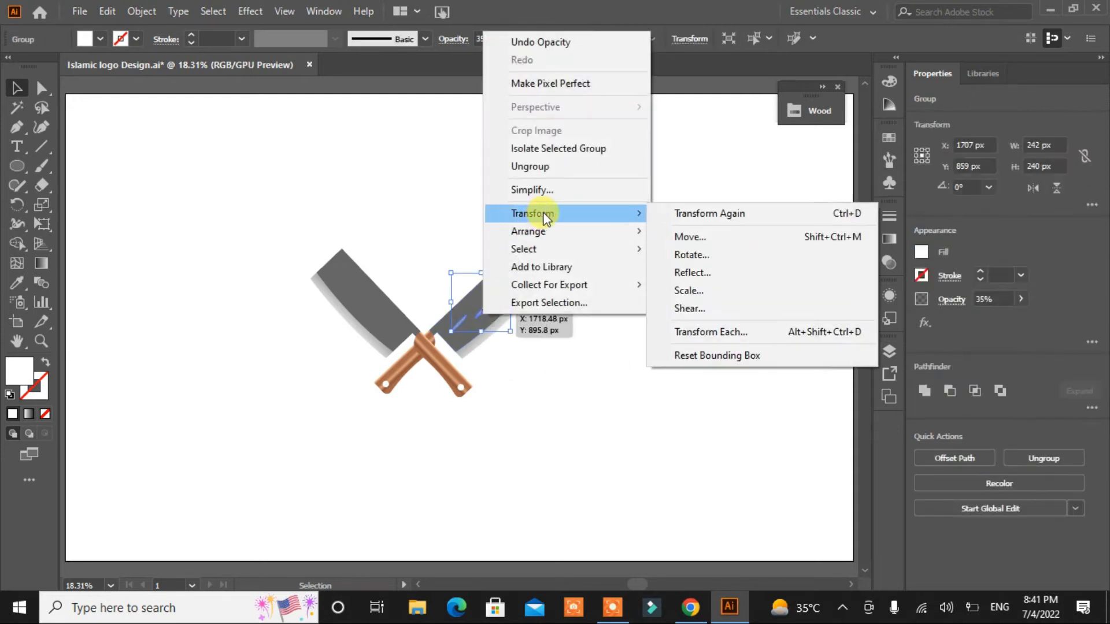
left_click(715, 273)
left_click(497, 408)
left_click_drag(499, 322, 382, 312)
left_click(418, 431)
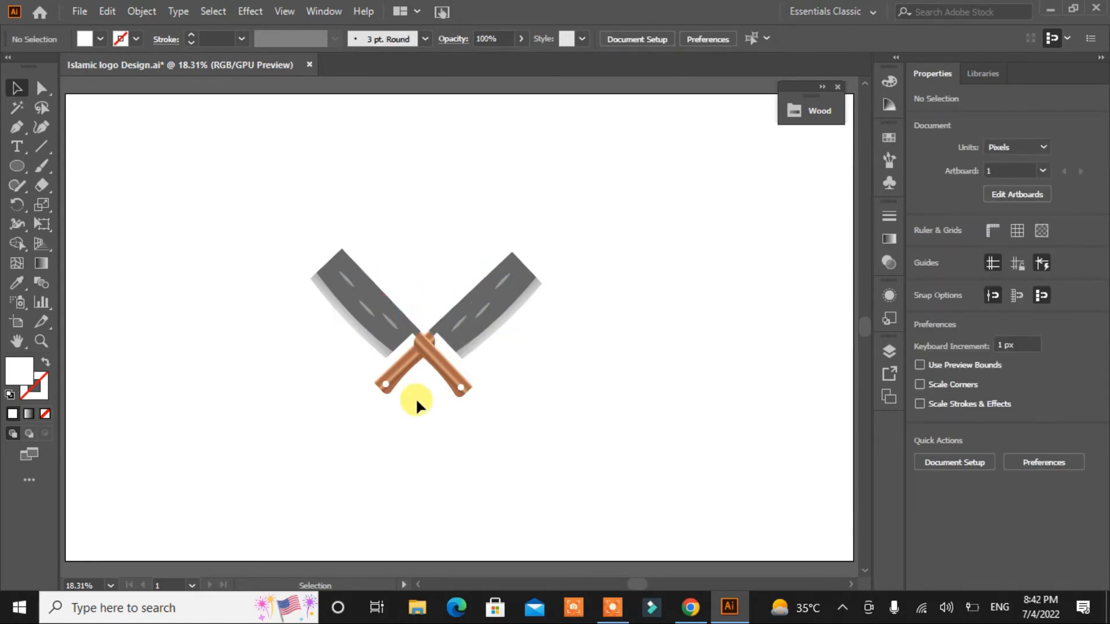
Draw a white star with 4 long, thin points, about 640 px wide, beside the crossed knives
left_click_drag(17, 167, 64, 245)
left_click(155, 248)
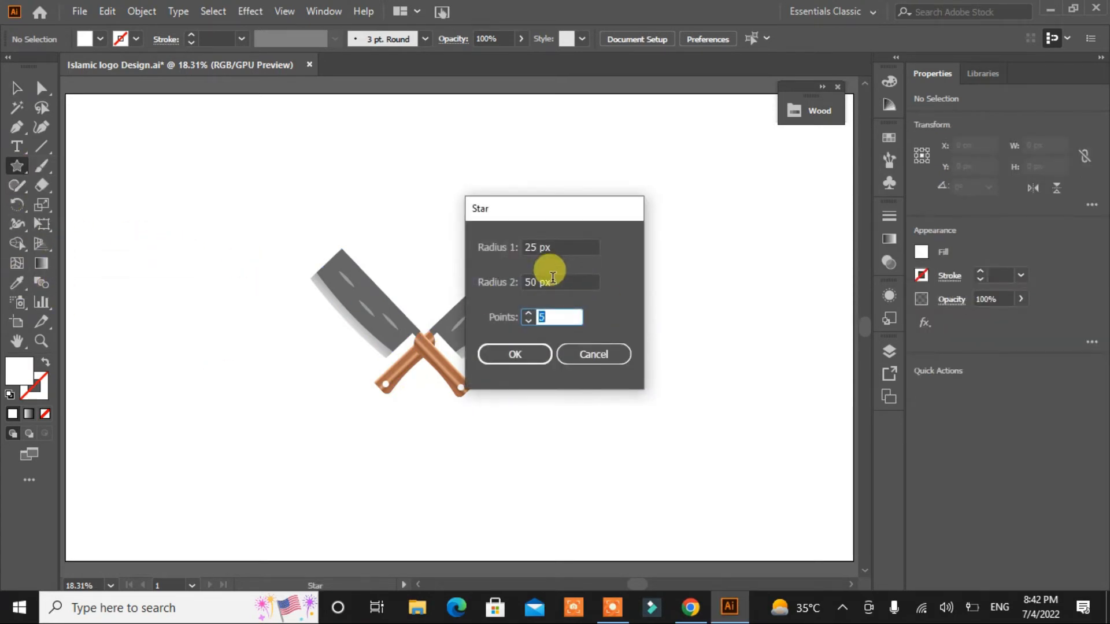
type("4")
left_click(512, 353)
left_click_drag(180, 349, 259, 411)
left_click(93, 40)
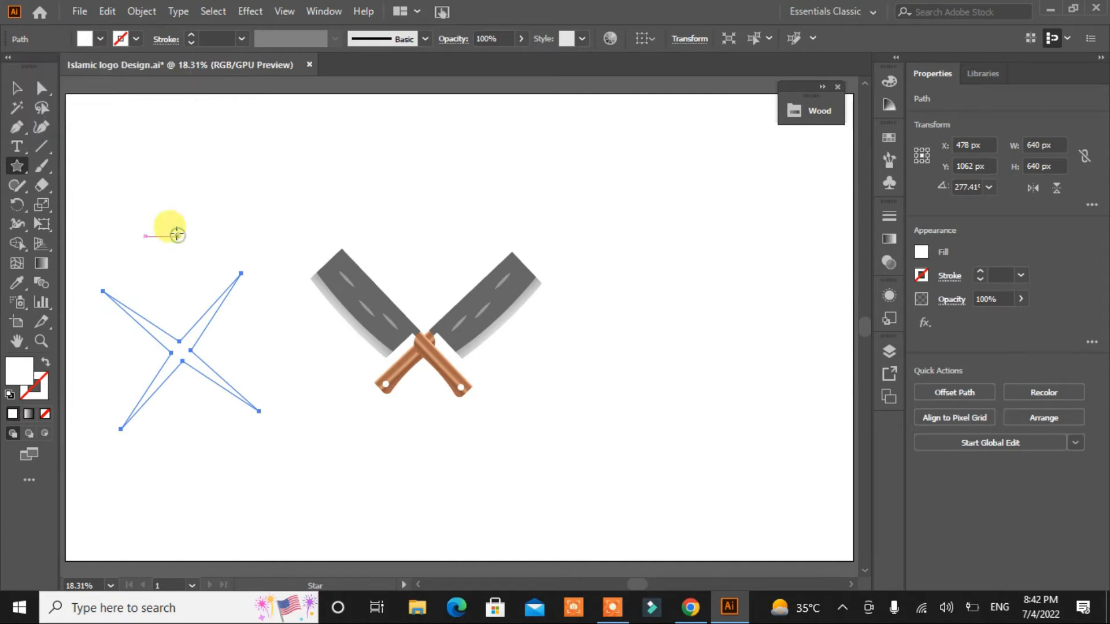
left_click(13, 89)
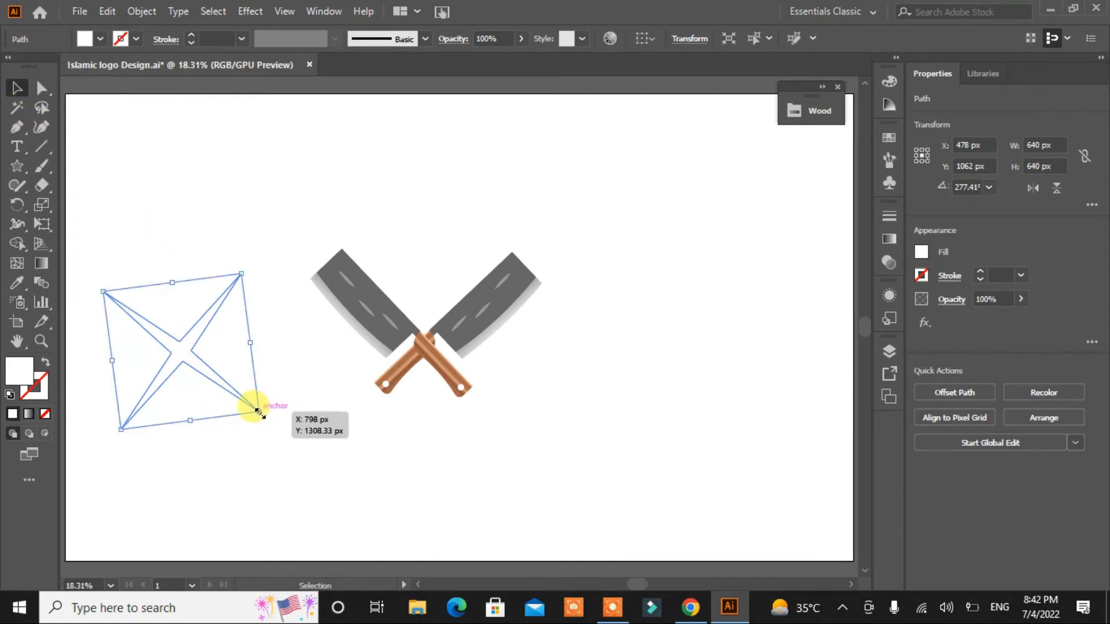
Shrink the star to a small sparkle, set it on the left blade's edge, and place a copy on the right blade's edge
left_click_drag(257, 409, 350, 312)
left_click(514, 416)
left_click(525, 382)
left_click(512, 407)
left_click(336, 405)
left_click(338, 410)
left_click_drag(502, 320, 498, 316)
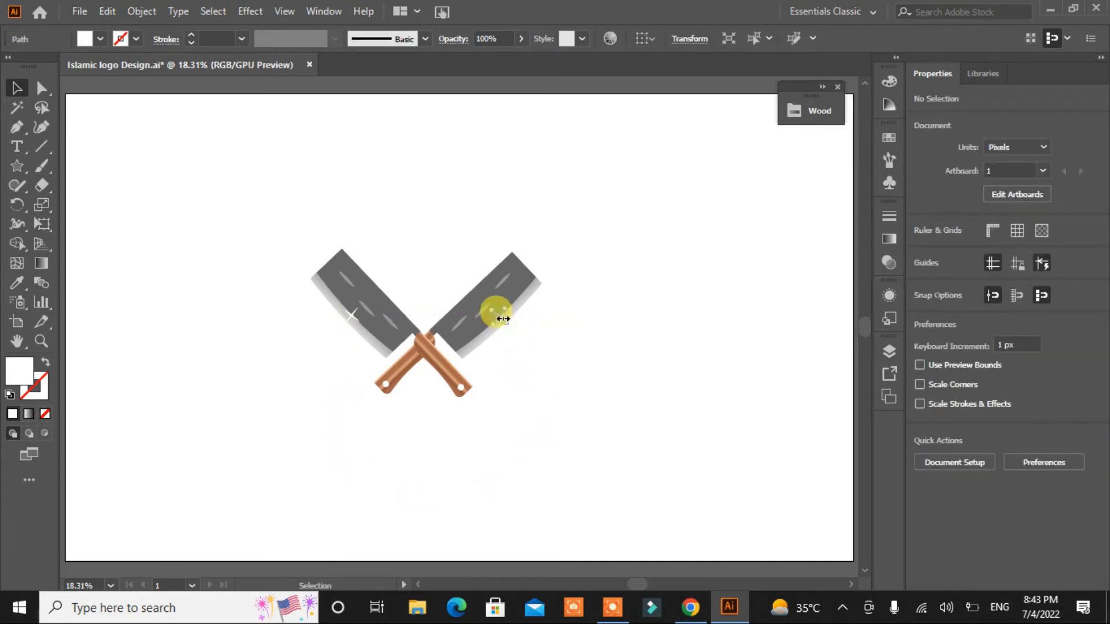
Select both knives together with their sparkles and group them
left_click(539, 391)
left_click_drag(607, 229, 214, 457)
left_click(939, 531)
left_click(611, 514)
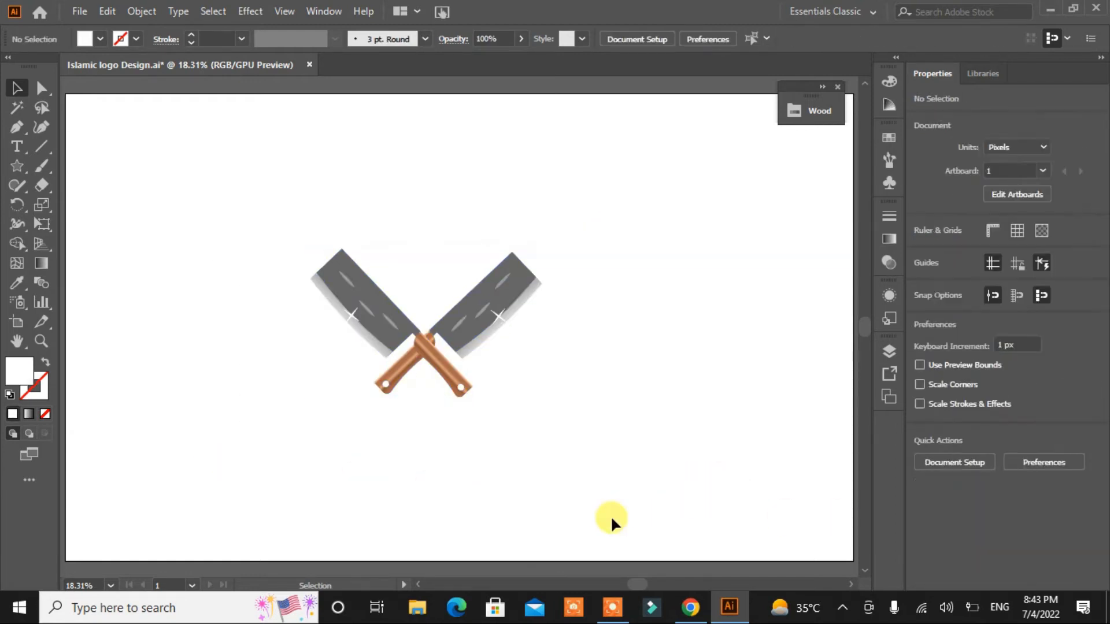
Draw an unfilled circle about 1212 px across over the crossed knives with a 34 pt black stroke
left_click_drag(18, 170, 49, 204)
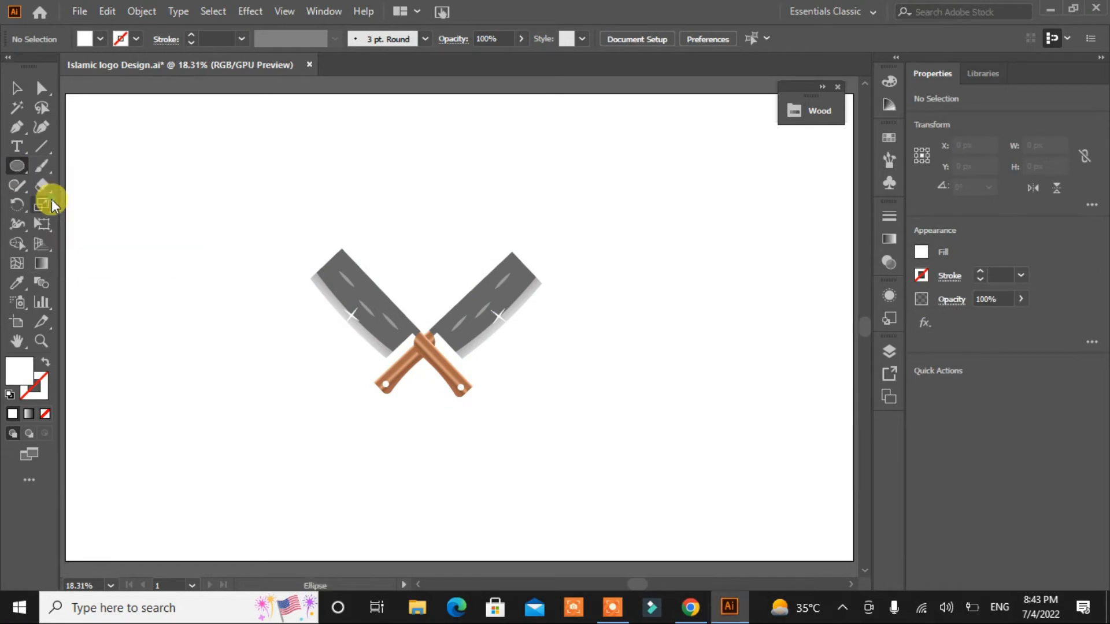
left_click_drag(304, 211, 599, 506)
left_click(44, 364)
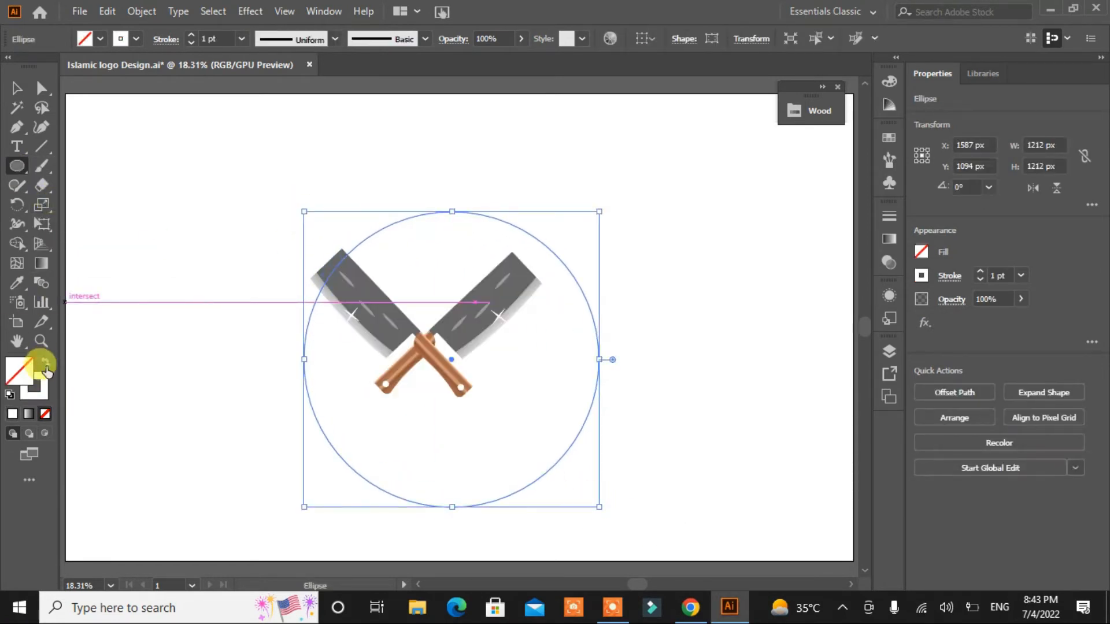
left_click(133, 38)
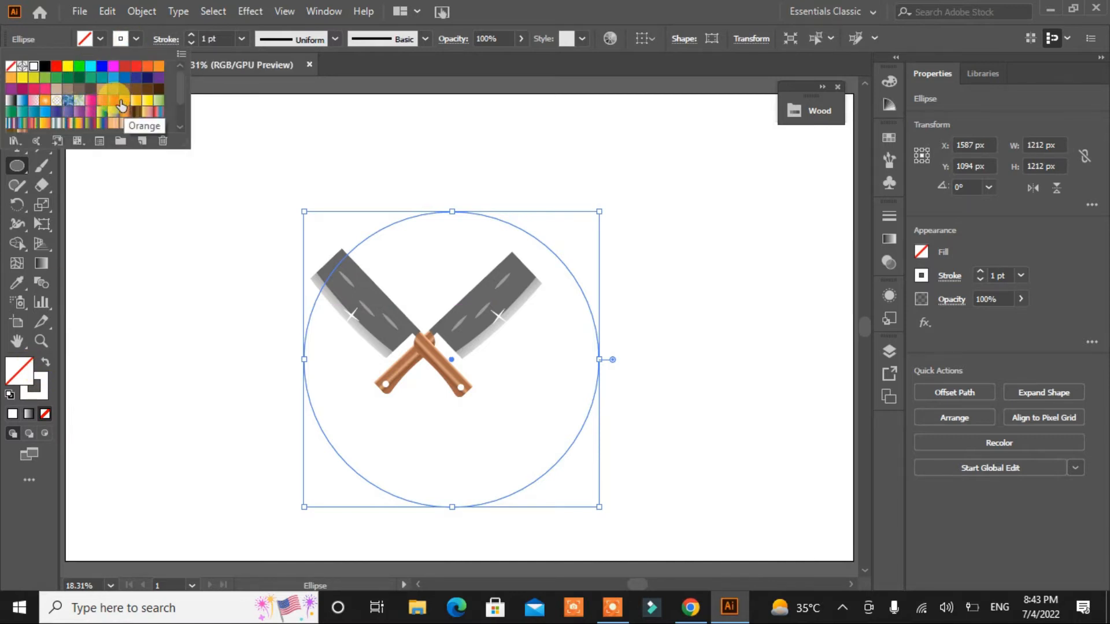
left_click(45, 66)
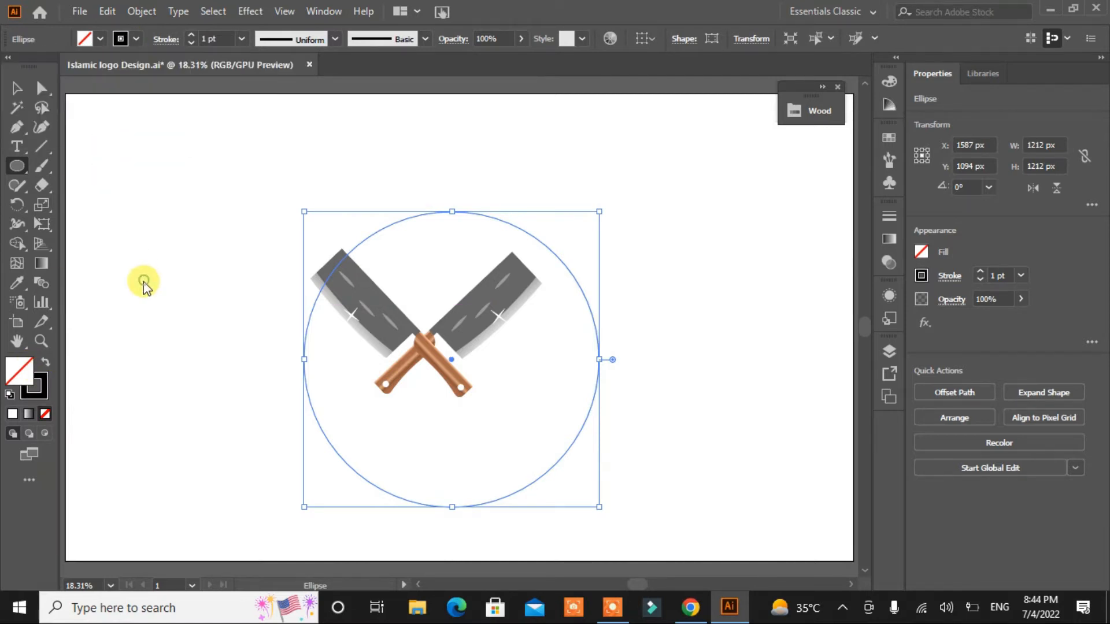
left_click(191, 35)
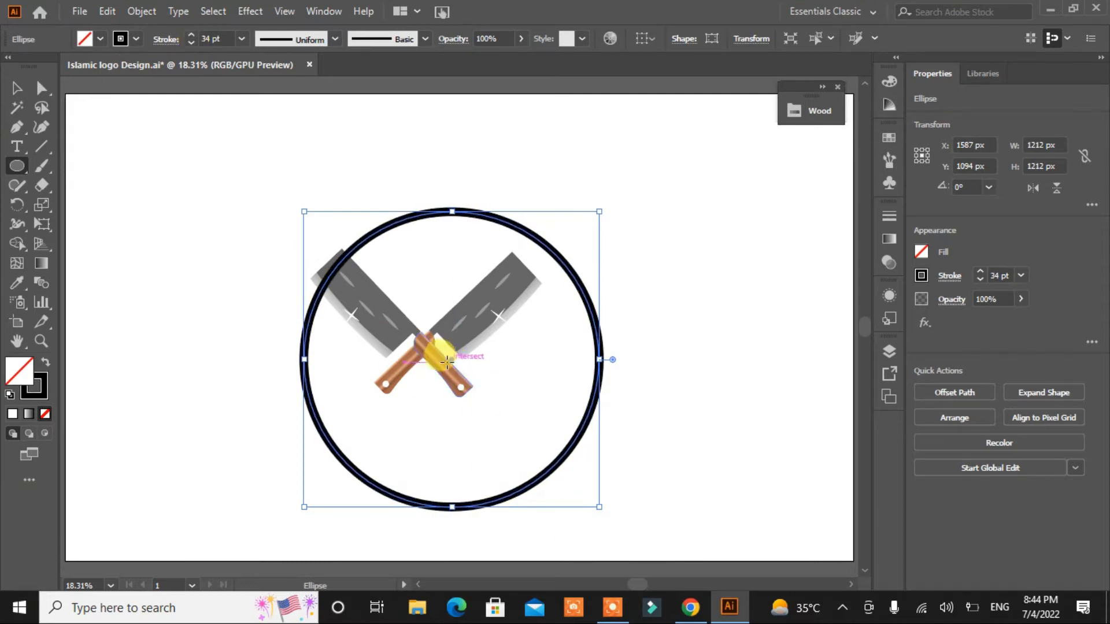
Centre the circle on the point where the knives cross and scale it down
left_click_drag(451, 359, 423, 335)
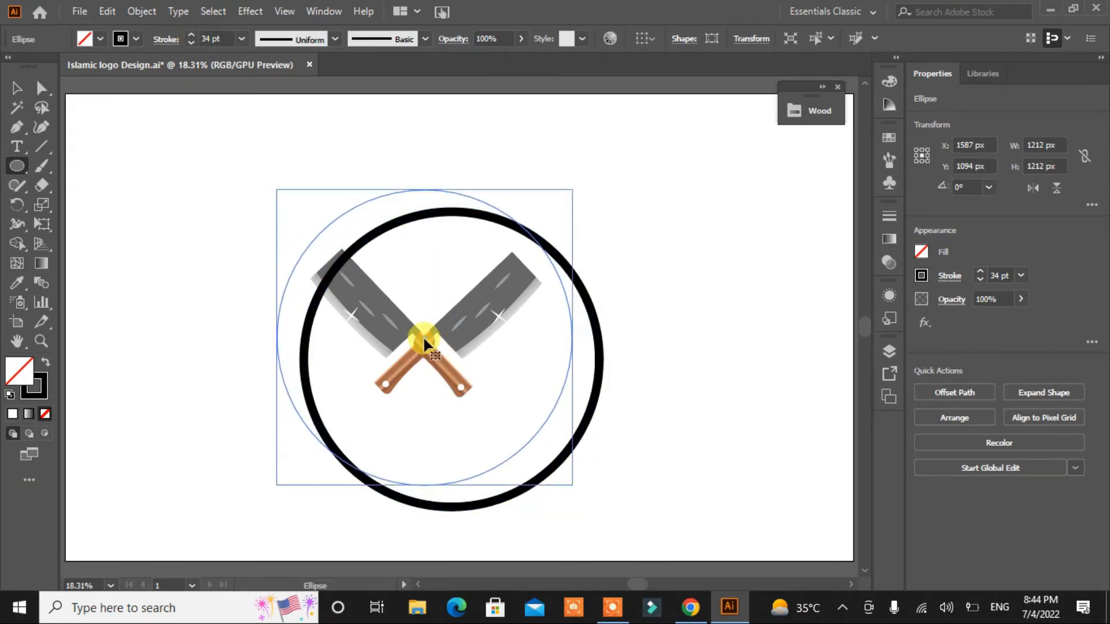
left_click_drag(572, 485, 532, 442)
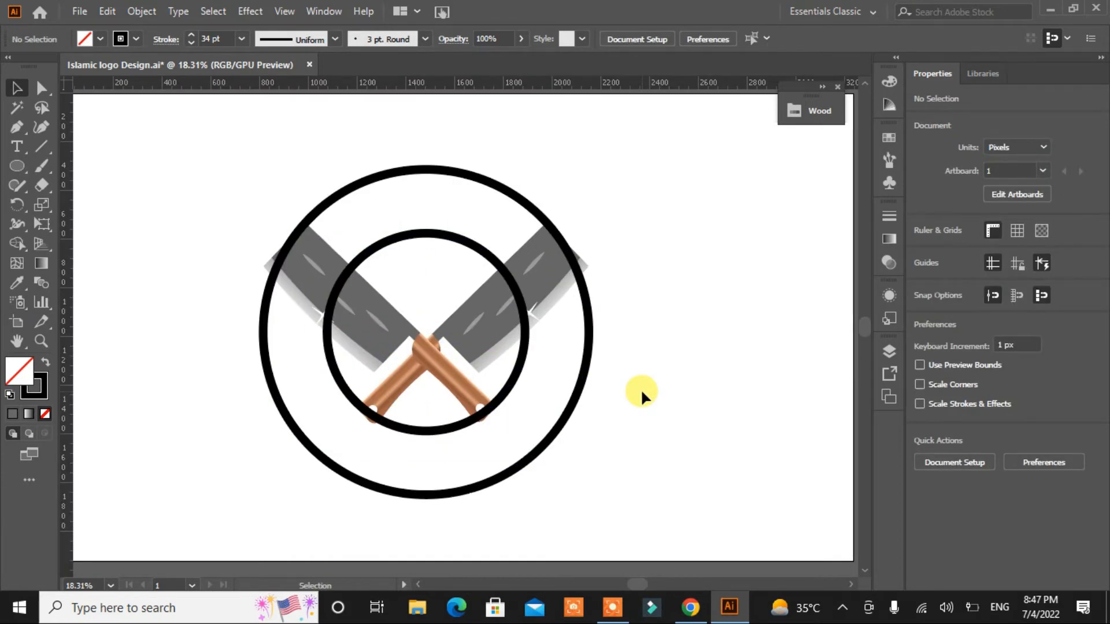
Enlarge the knife group from its centre to about 1418 px wide
left_click(490, 350)
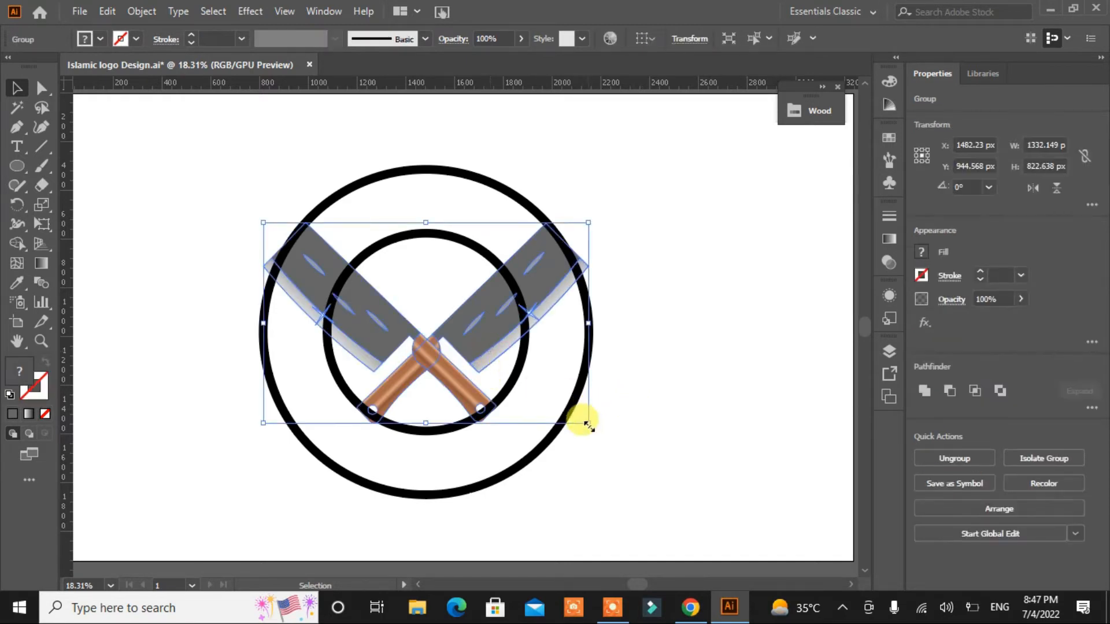
left_click_drag(587, 424, 593, 429)
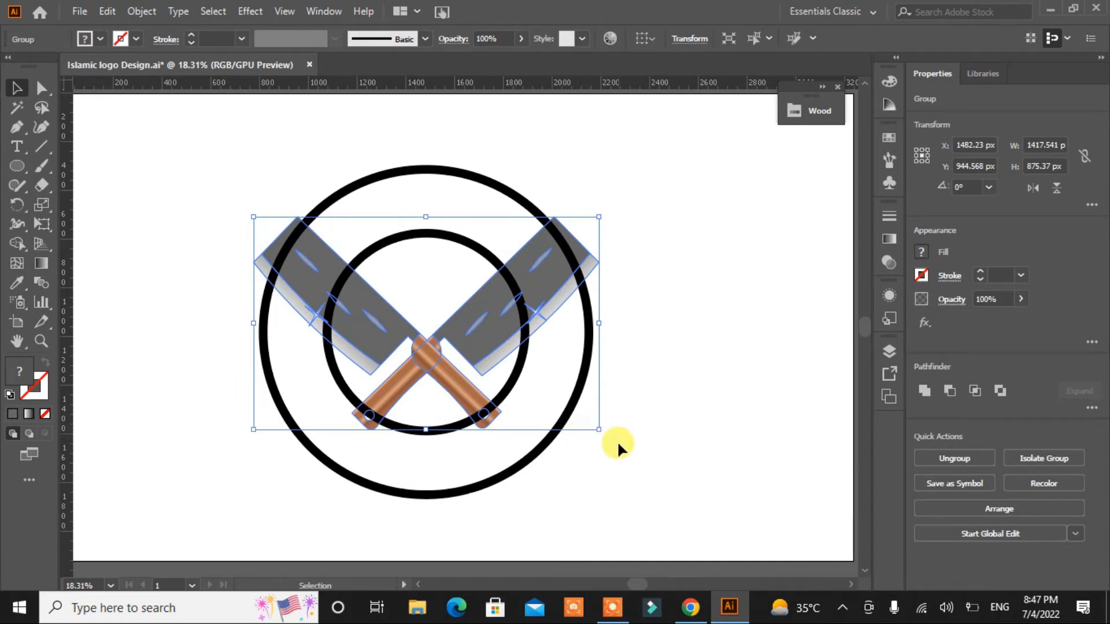
left_click(616, 441)
Enlarge the outer circle to about 1530 px and the inner circle to 1012 px, keeping both centred
left_click(527, 385)
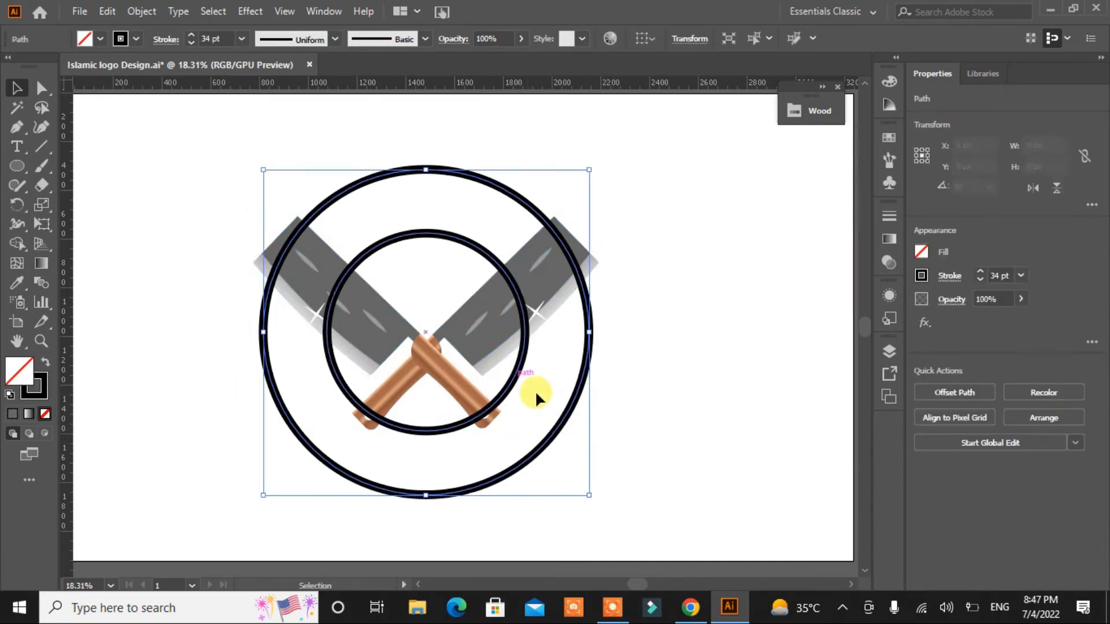
left_click_drag(591, 497, 626, 520)
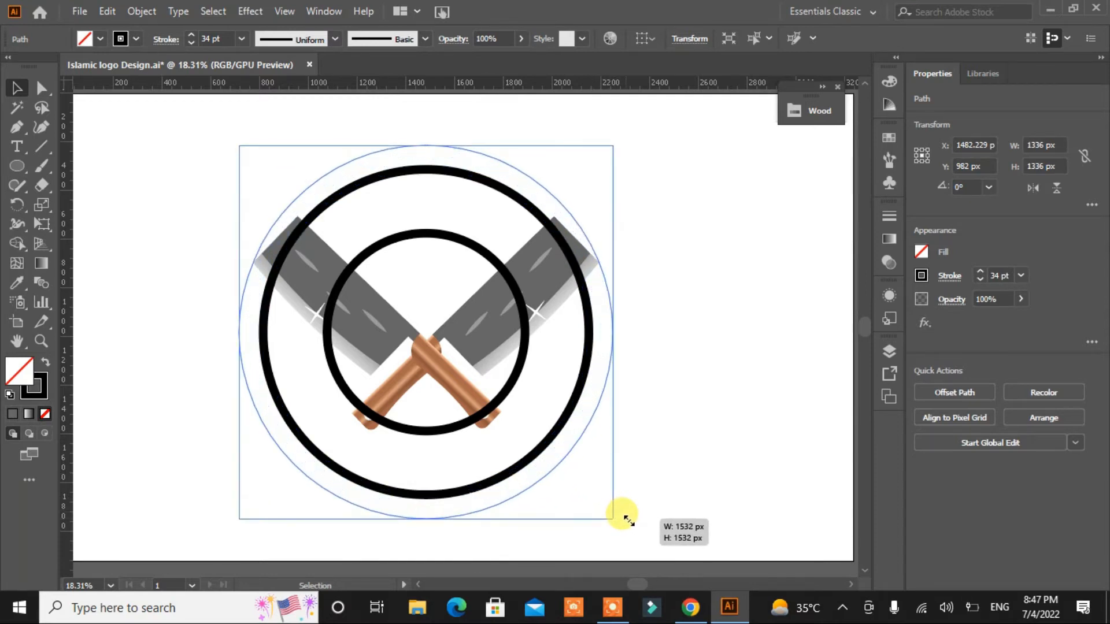
left_click_drag(626, 520, 623, 515)
left_click(508, 373)
left_click_drag(535, 441, 558, 456)
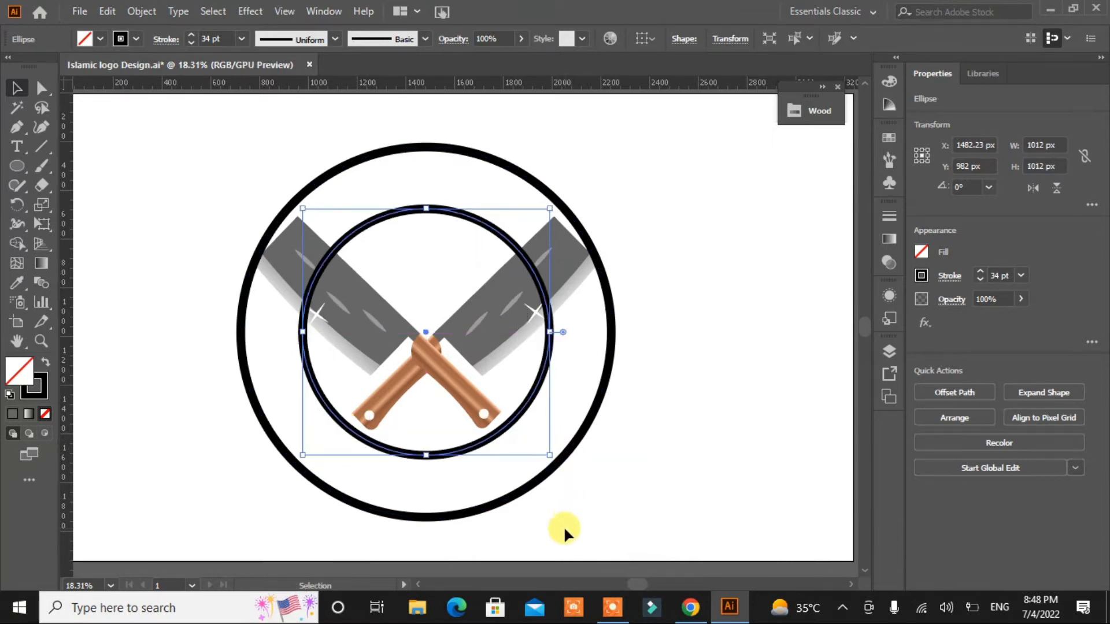
Cut the outer and inner circles with the Scissors tool above and below both blades
left_click(188, 404)
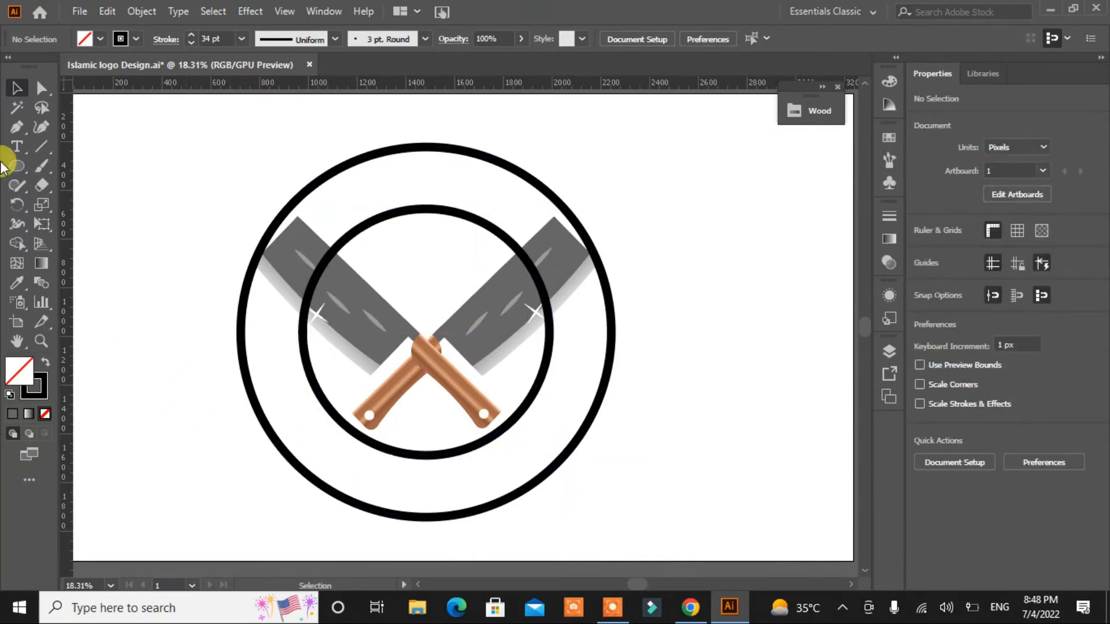
left_click_drag(44, 182, 98, 207)
left_click(275, 220)
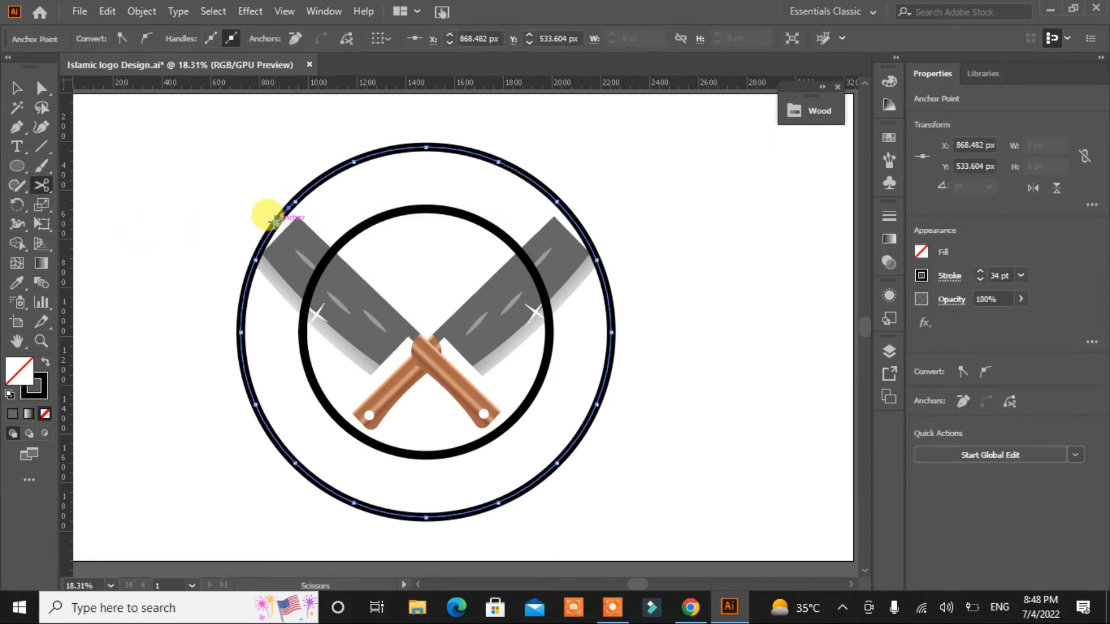
left_click(301, 337)
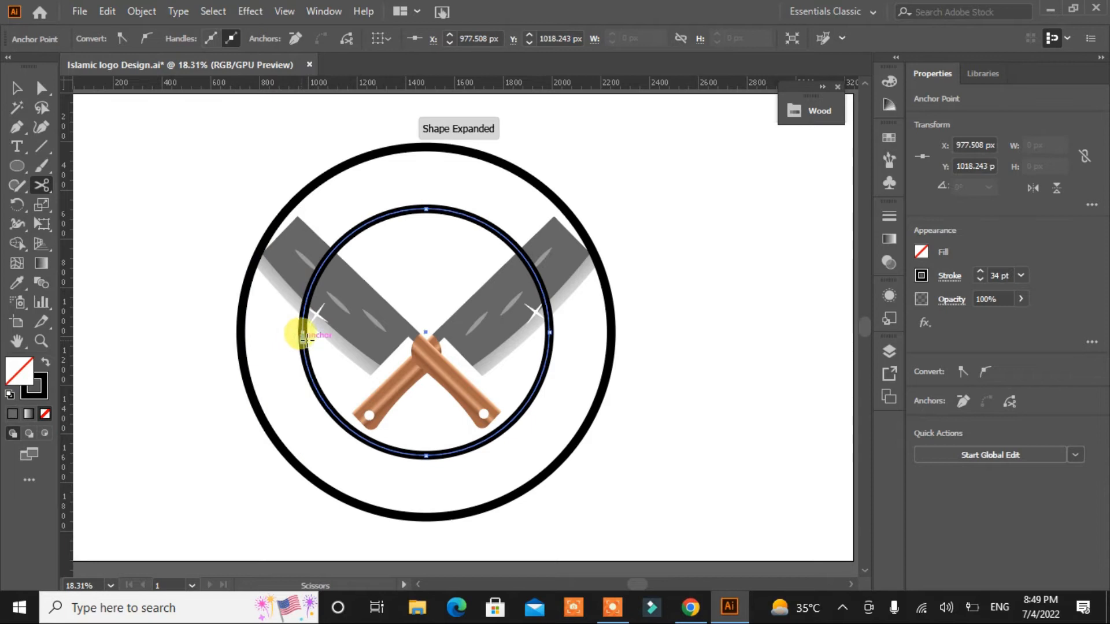
left_click(548, 341)
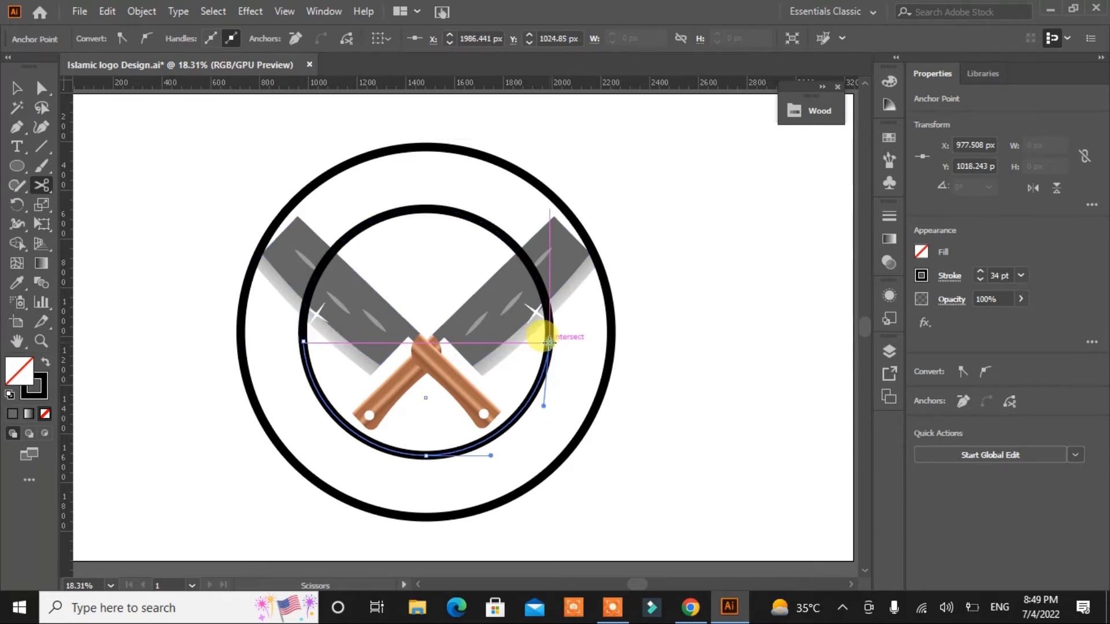
left_click(341, 242)
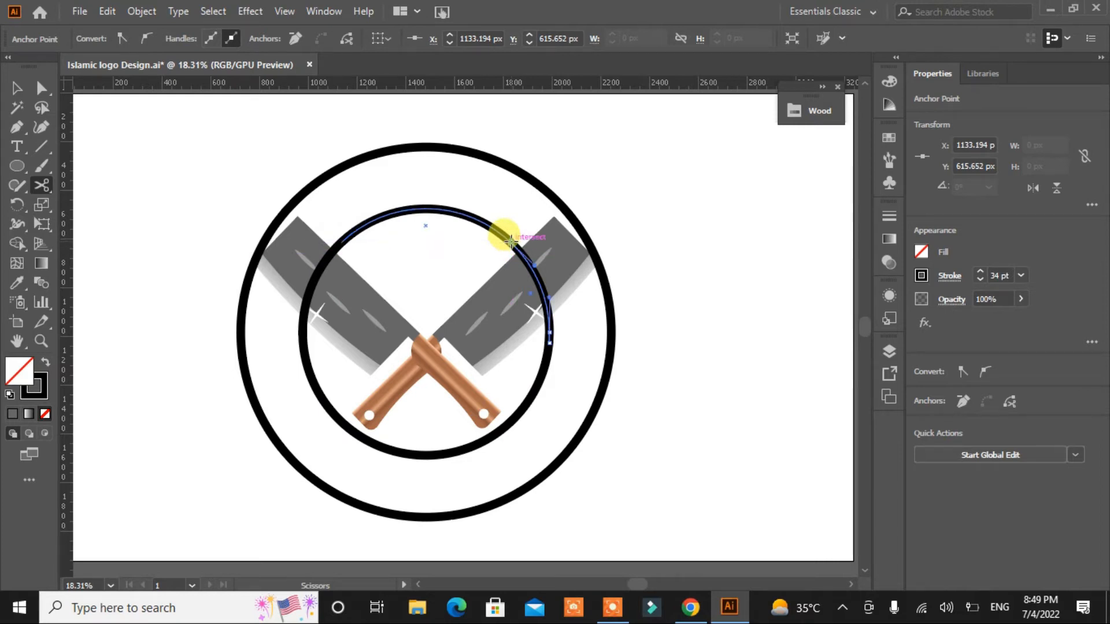
left_click(16, 88)
left_click(99, 302)
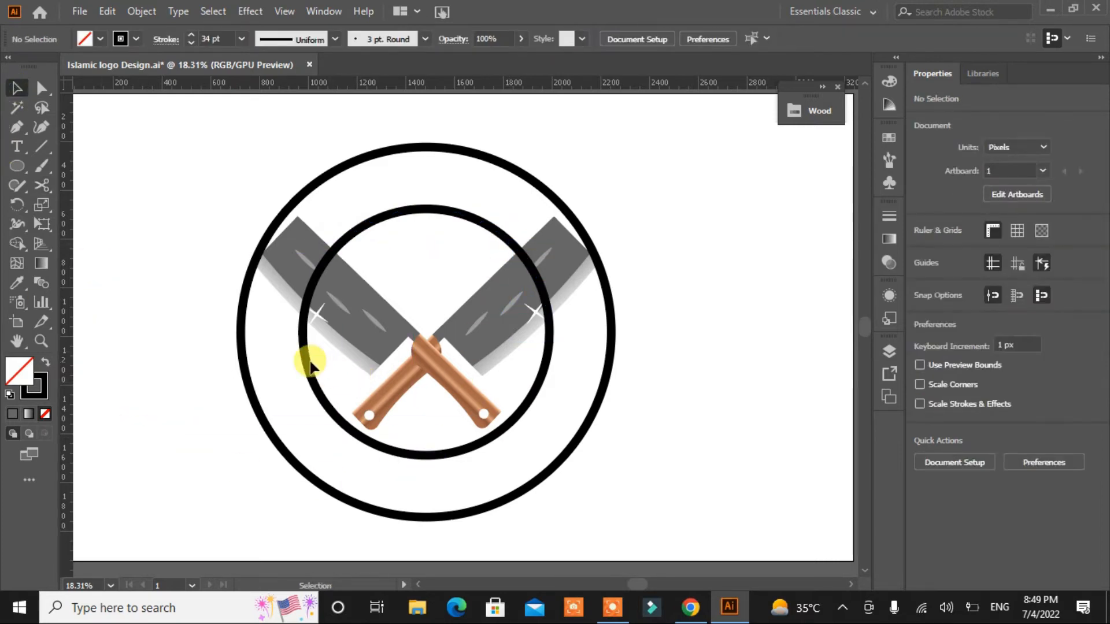
Delete the inner and outer circle segments at both blades, leaving two upper and two lower arcs
left_click(304, 334)
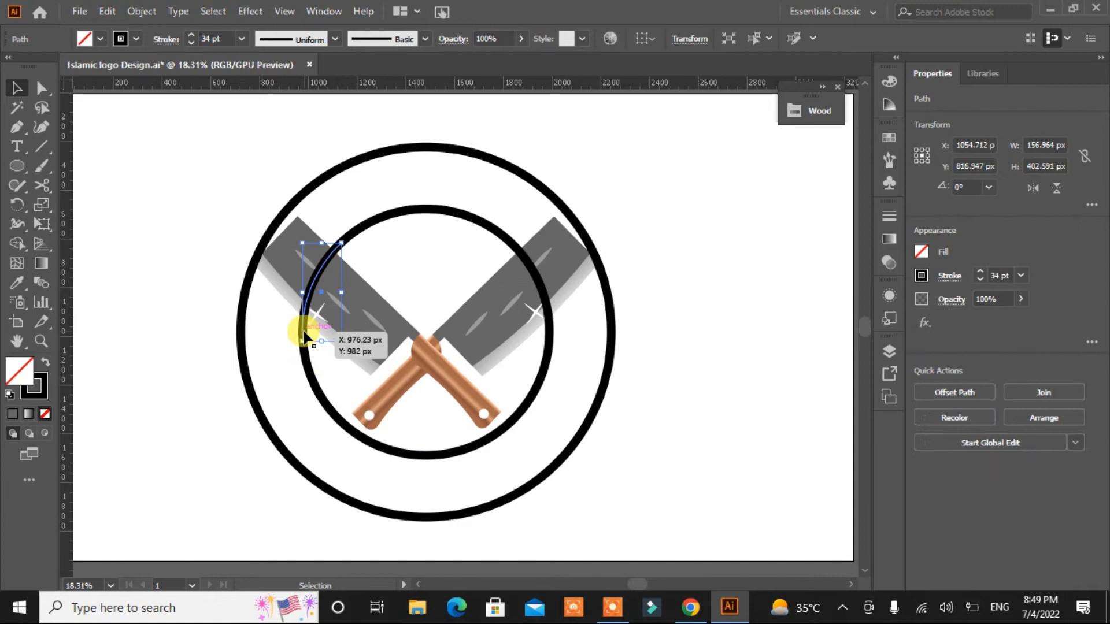
key("Delete")
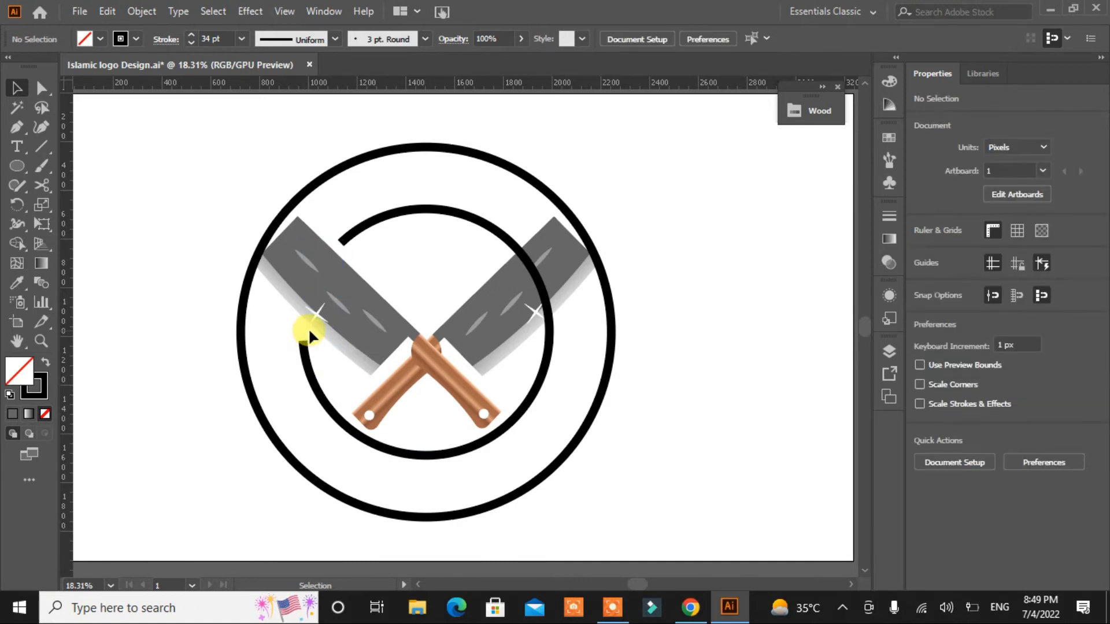
left_click(549, 326)
key("Delete")
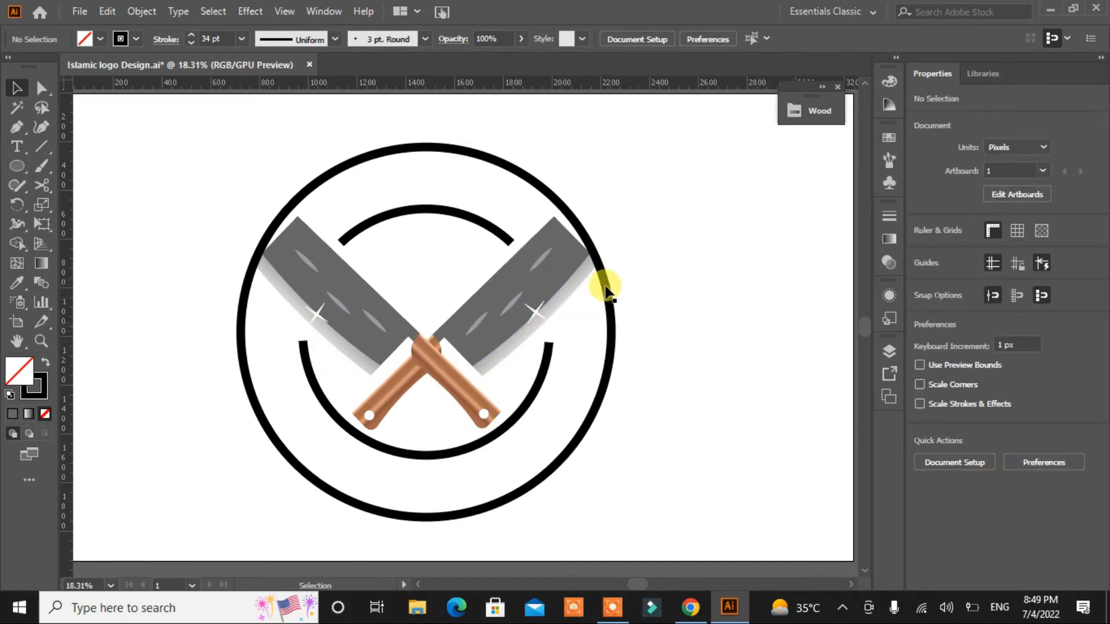
left_click(610, 323)
key("Delete")
left_click(241, 345)
key("Delete")
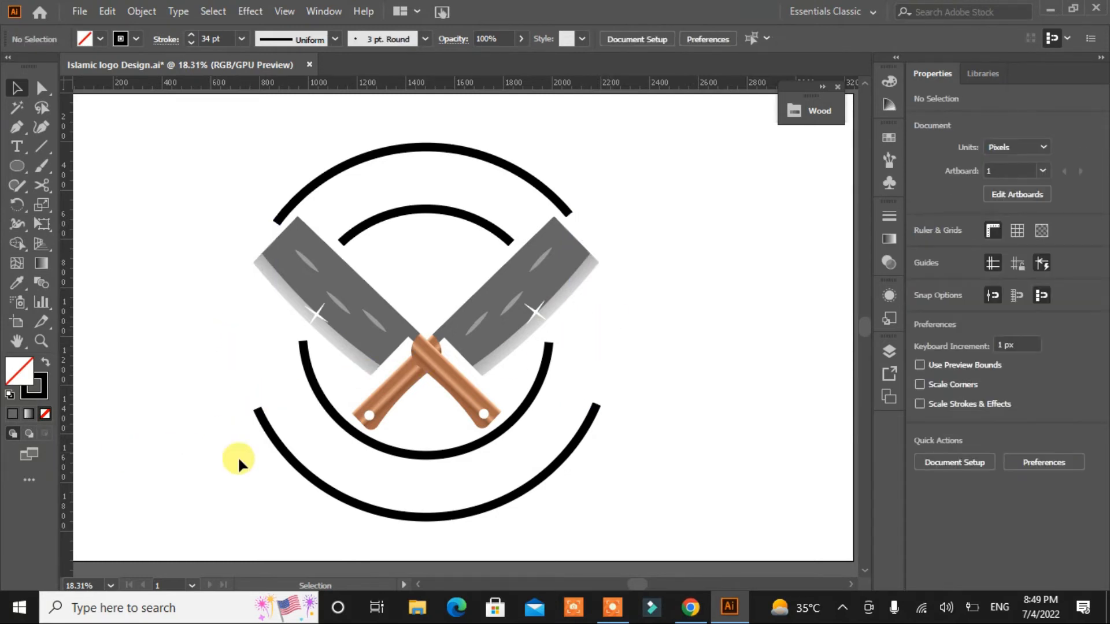
Apply the width profile tapered at both ends to the lower and upper inner arcs
left_click(423, 454)
left_click(317, 46)
left_click(294, 89)
left_click(193, 261)
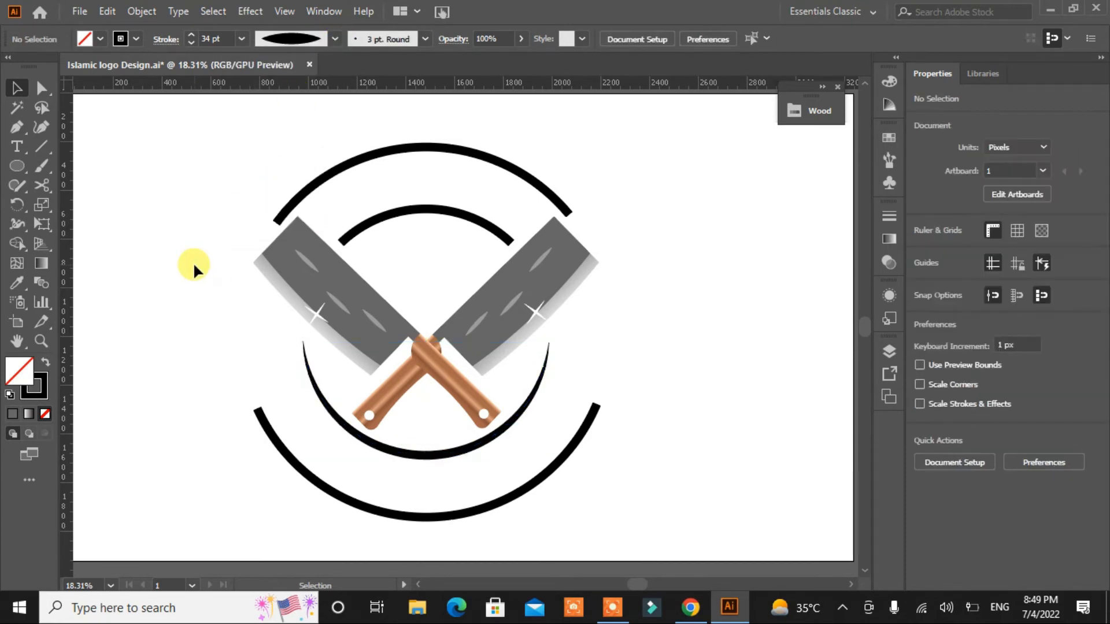
left_click(452, 212)
left_click(335, 39)
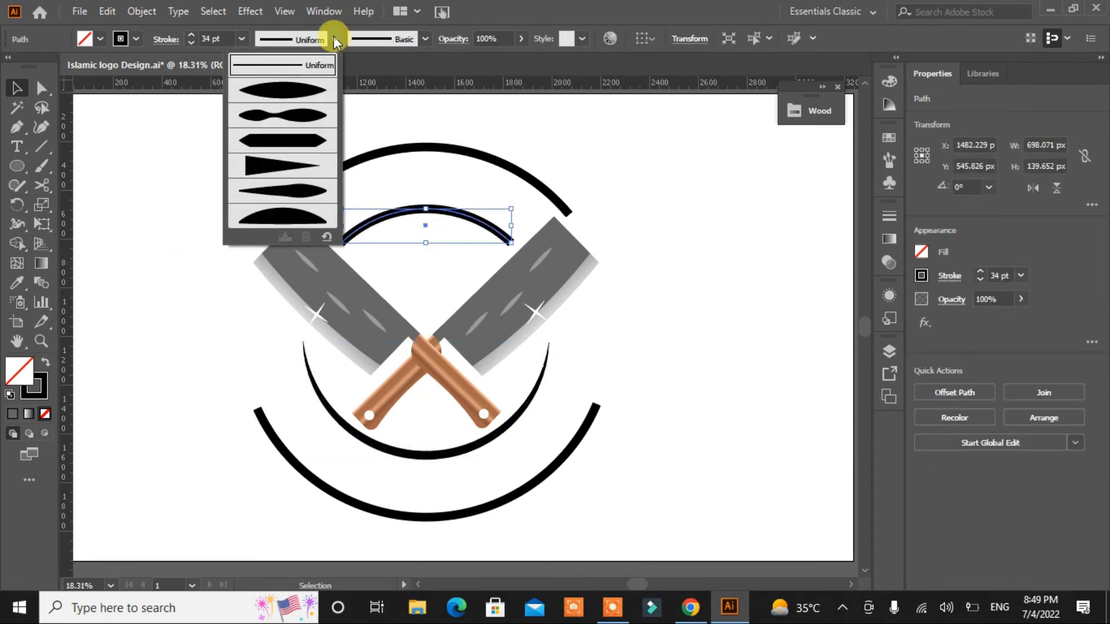
left_click(293, 87)
left_click(216, 251)
Apply the width profile tapered at both ends to the upper and lower outer arcs
left_click(368, 163)
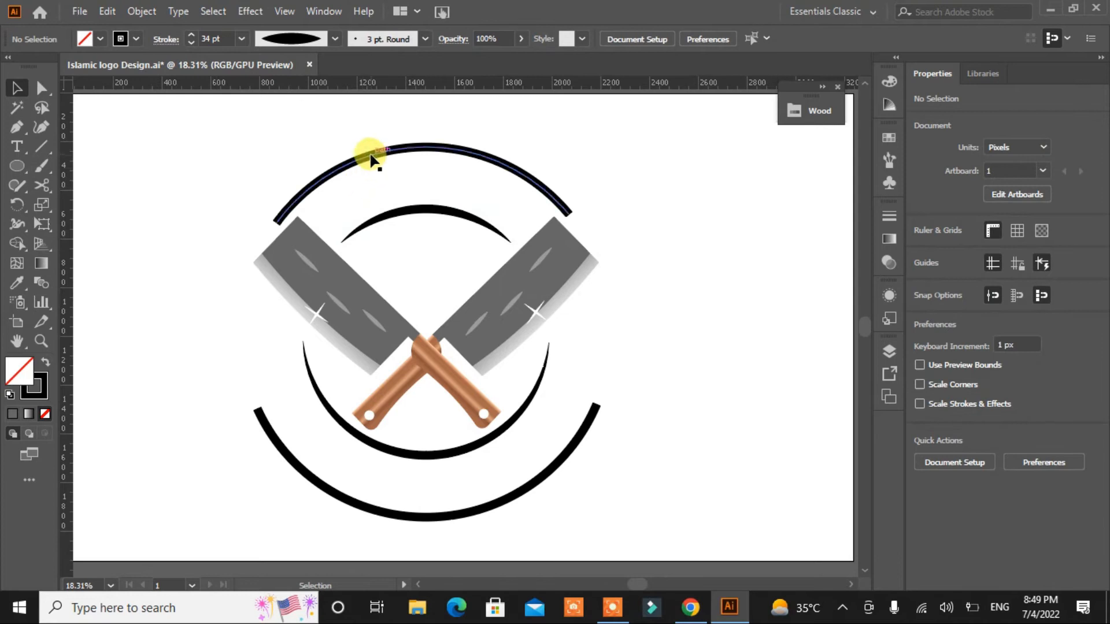
left_click(318, 39)
left_click(293, 88)
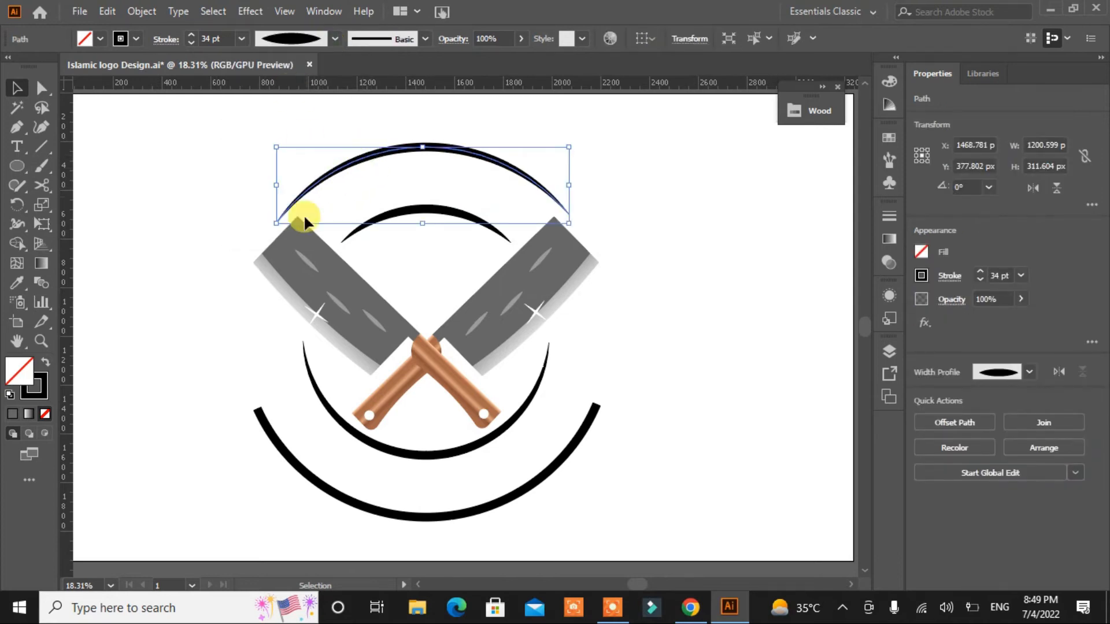
left_click(397, 509)
left_click(334, 39)
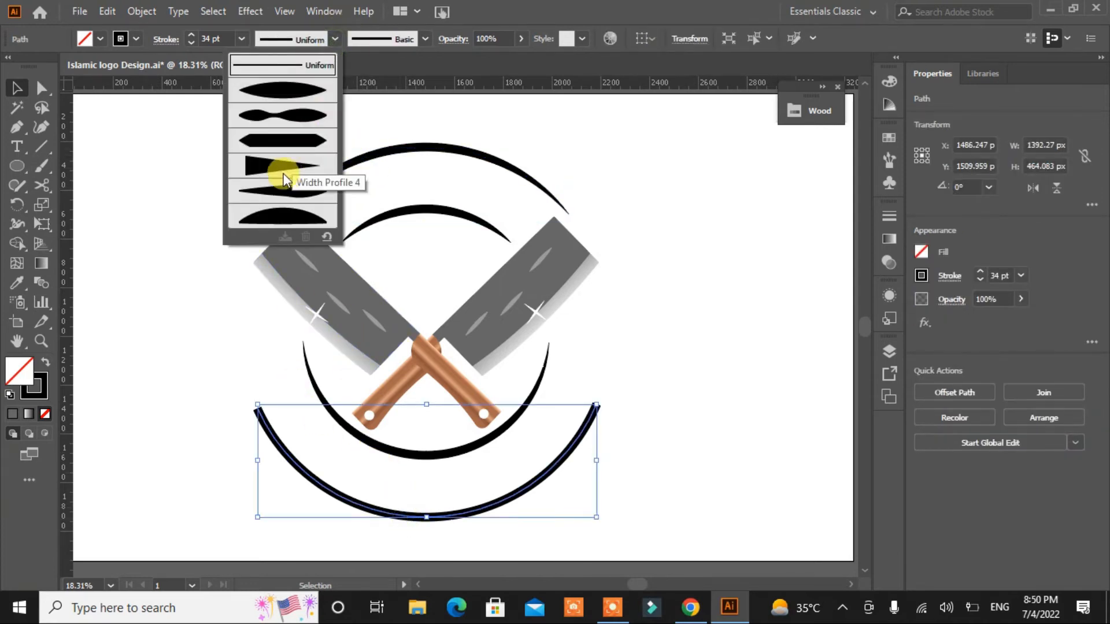
left_click(274, 91)
left_click(184, 251)
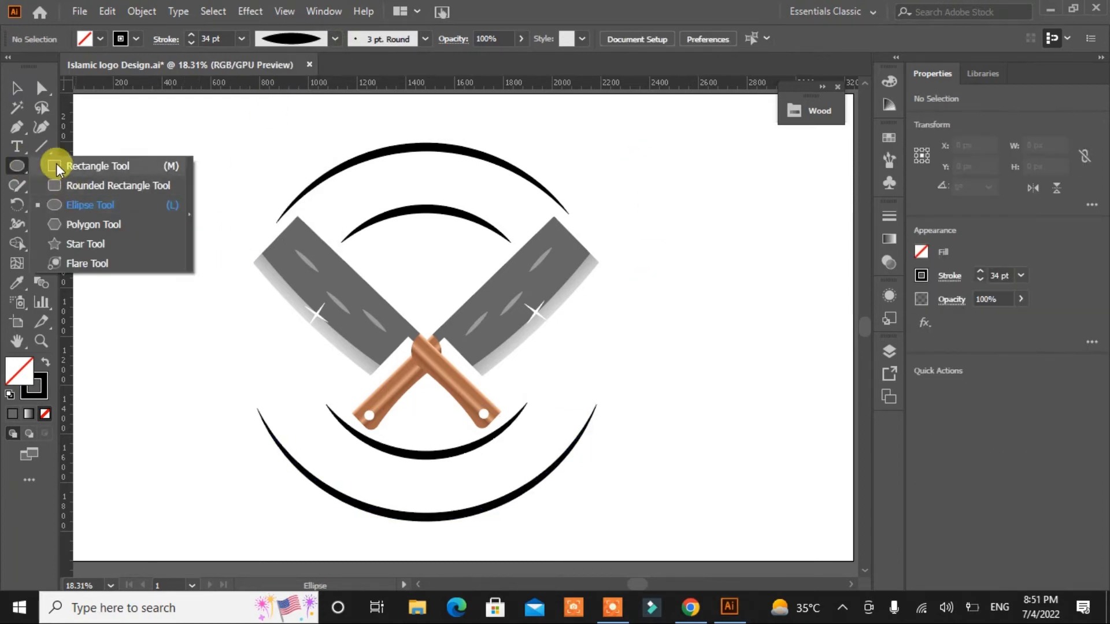
Draw a black-filled rectangle without a stroke, about 553 by 265 px, beside the knives
left_click(55, 166)
left_click_drag(156, 322, 289, 387)
left_click(45, 362)
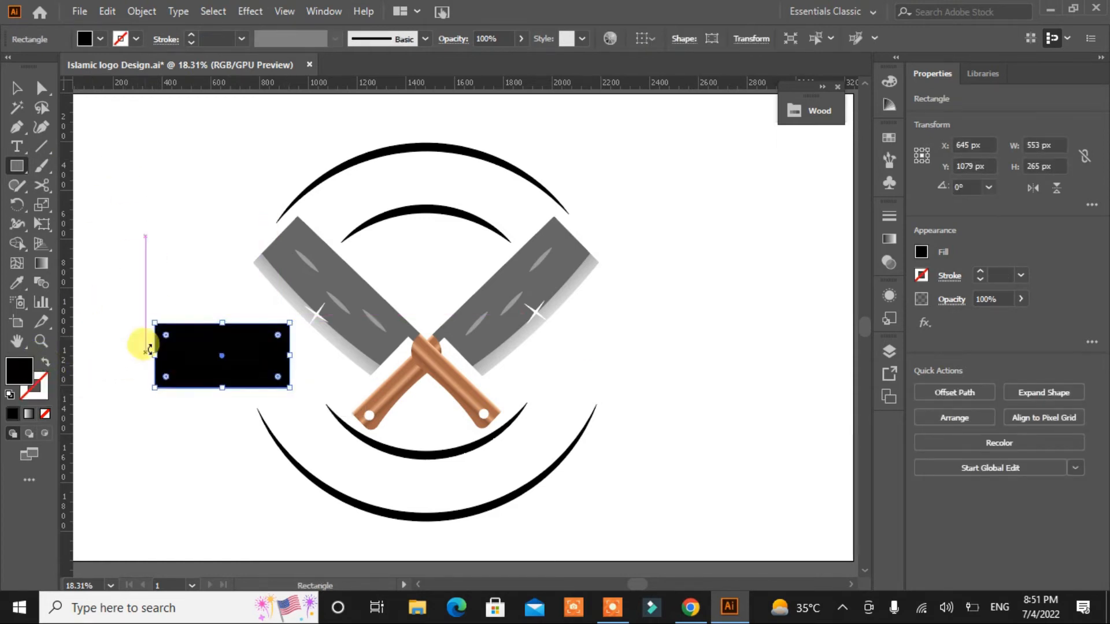
Round the rectangle's upper-left and lower-right corners and stretch it to about 754.5 px wide
key("a")
left_click(155, 323)
left_click_drag(273, 376, 272, 379)
left_click_drag(251, 362, 339, 355)
Move the rounded black banner over the point where the knives cross
left_click(15, 88)
left_click_drag(243, 359, 420, 341)
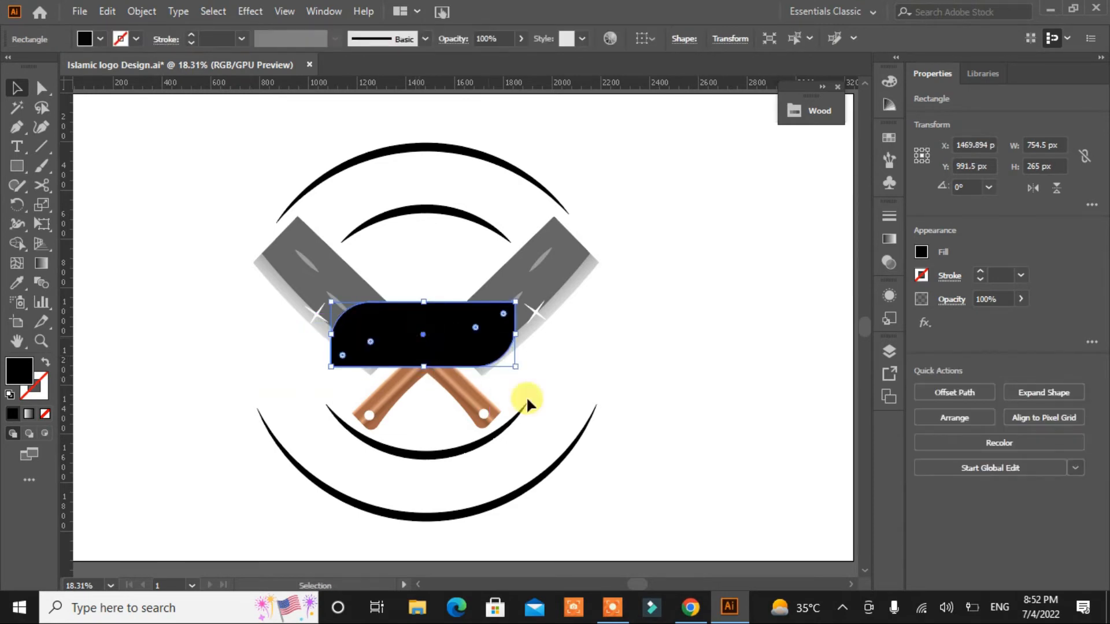
left_click(678, 367)
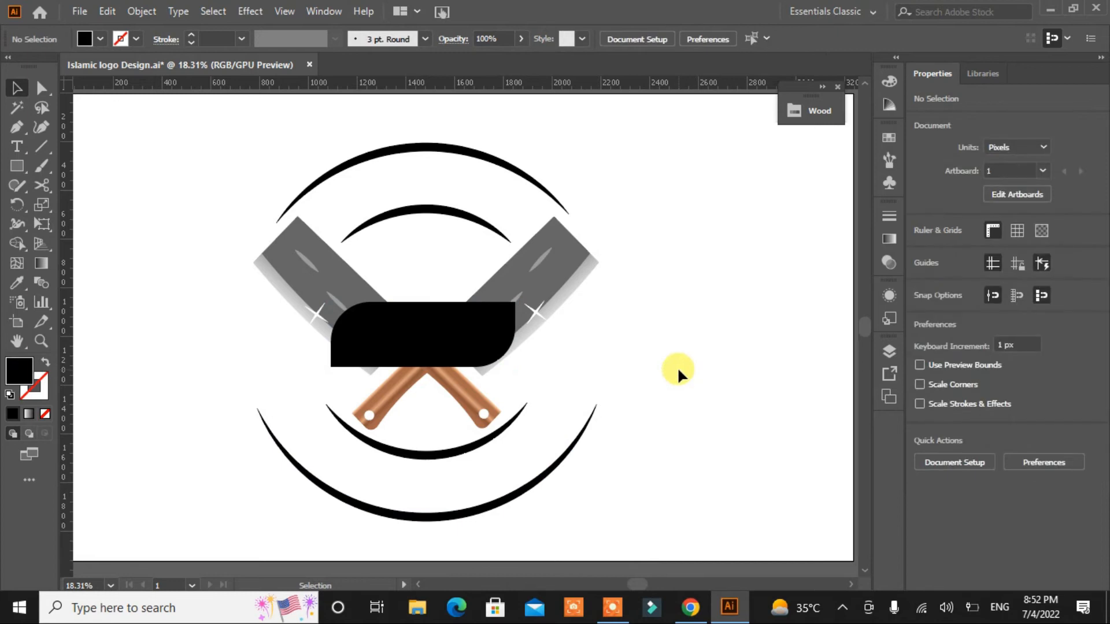
left_click(477, 324)
left_click(662, 355)
Draw an open wavy path about 307 px wide and 70 px high to the left of the knives with the Pen tool
left_click(16, 128)
left_click_drag(143, 343, 185, 357)
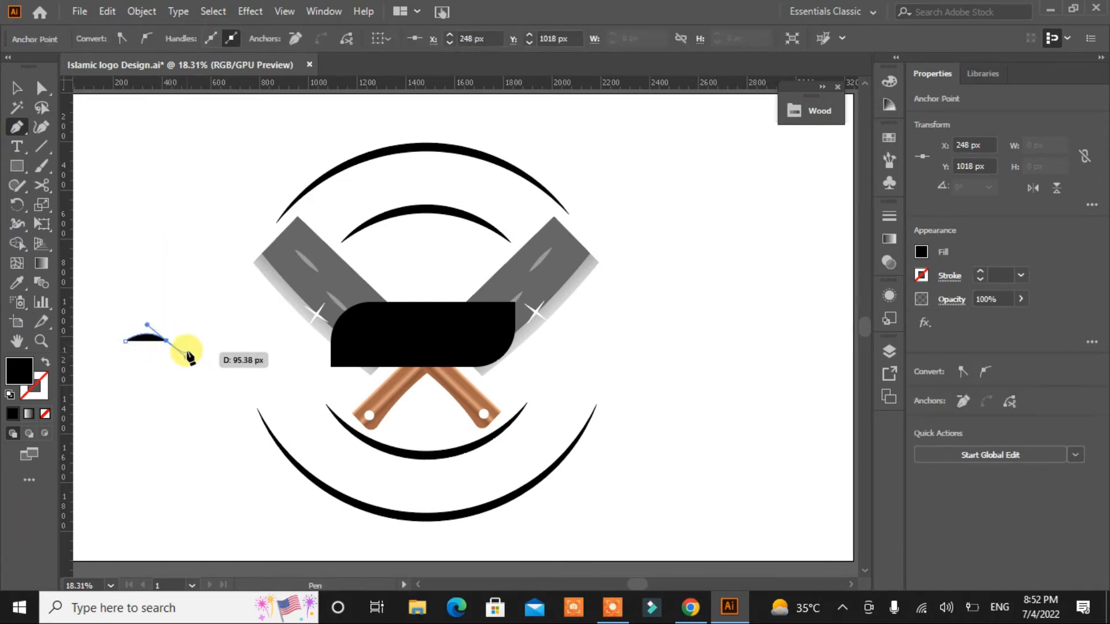
left_click(196, 413)
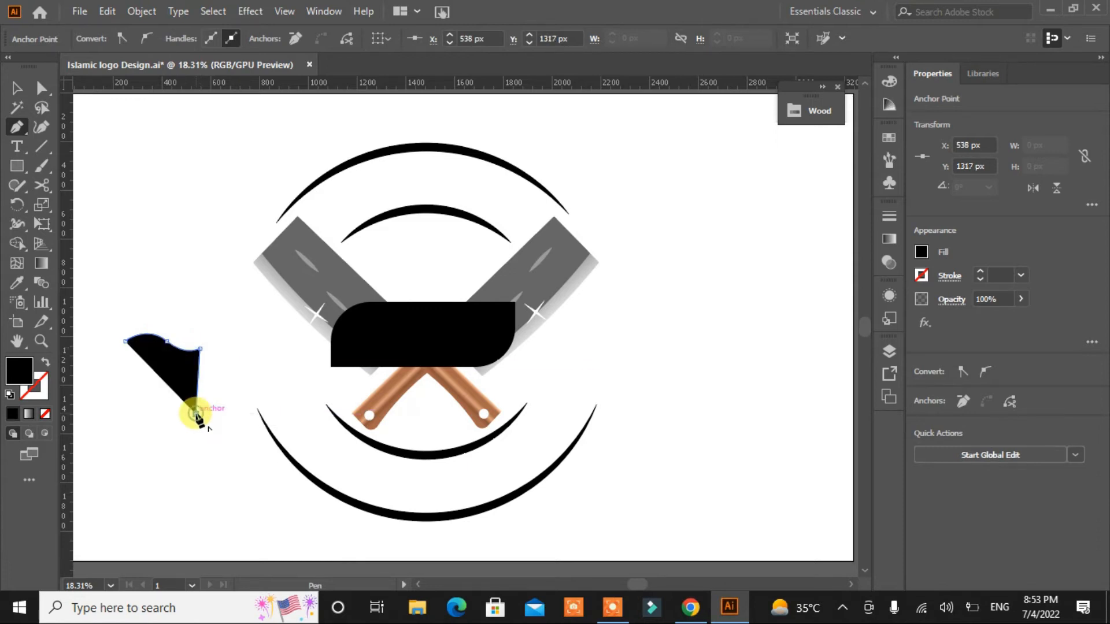
key("ctrl+z")
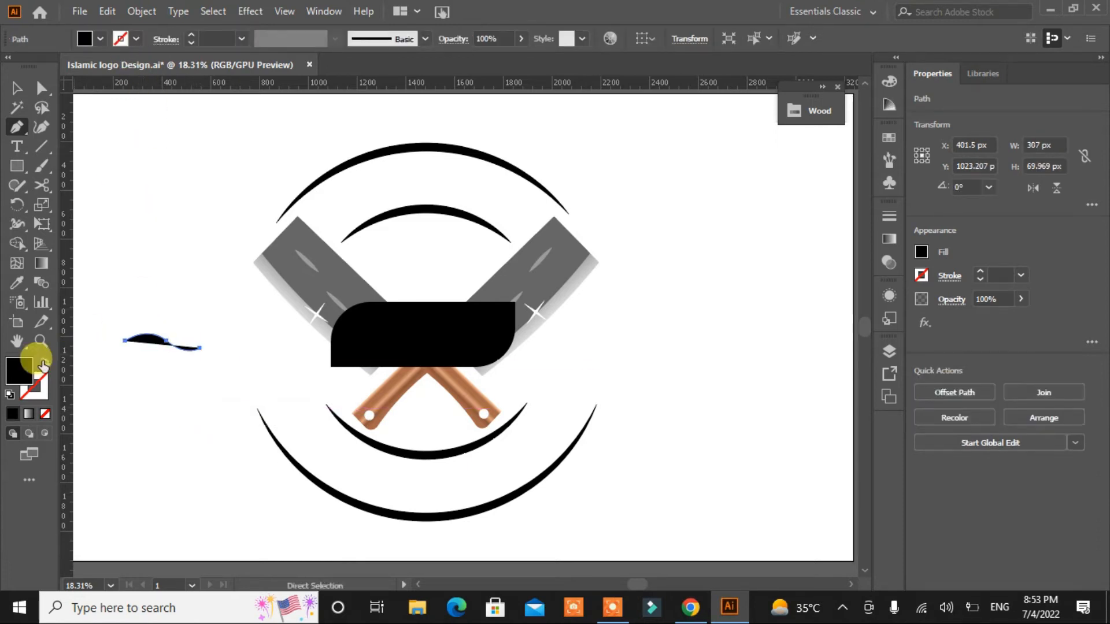
Give the wavy path a black 57 pt stroke without fill and apply the width profile tapered at both ends
left_click(45, 362)
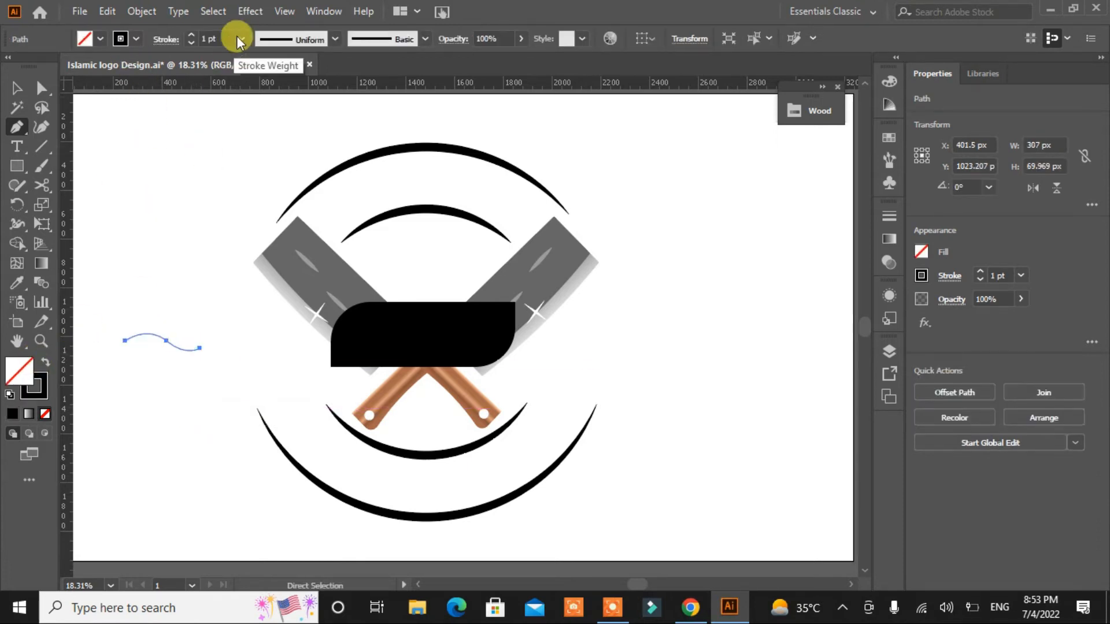
left_click(191, 35)
left_click(334, 40)
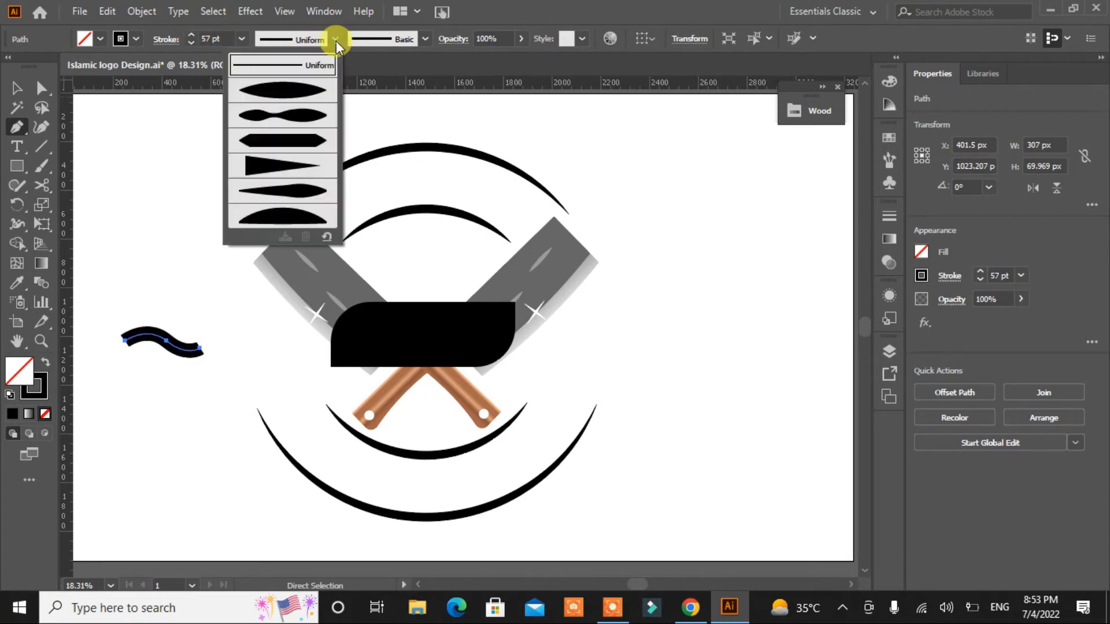
left_click(285, 88)
left_click(16, 88)
left_click(124, 225)
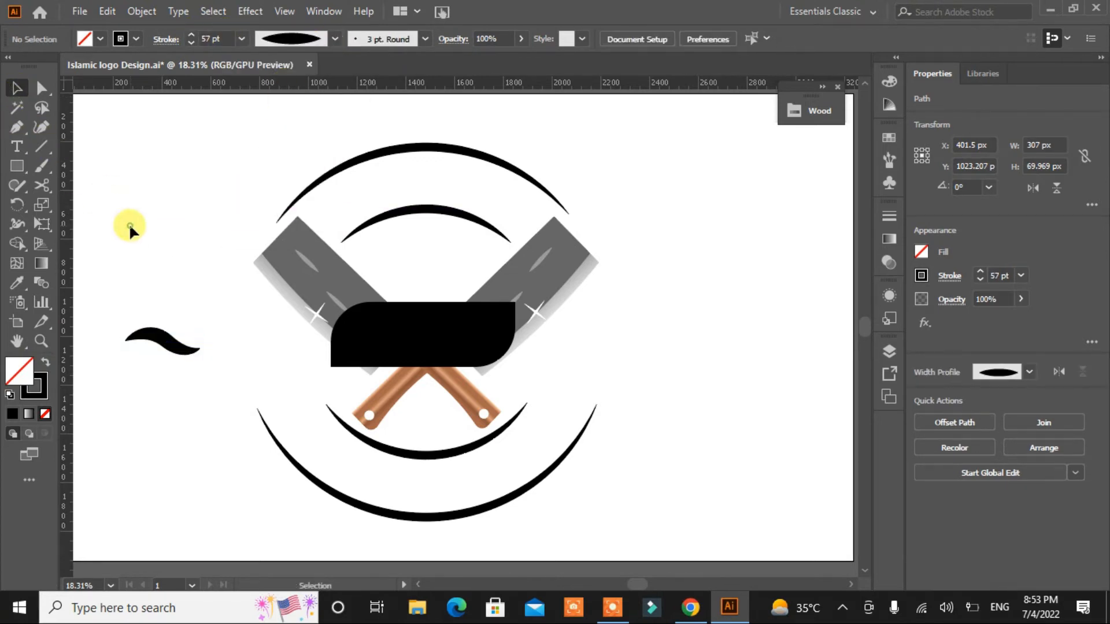
Reflect the wavy shape across the horizontal axis and rotate it to about 329° to form a horn
right_click(165, 346)
mouse_move(220, 488)
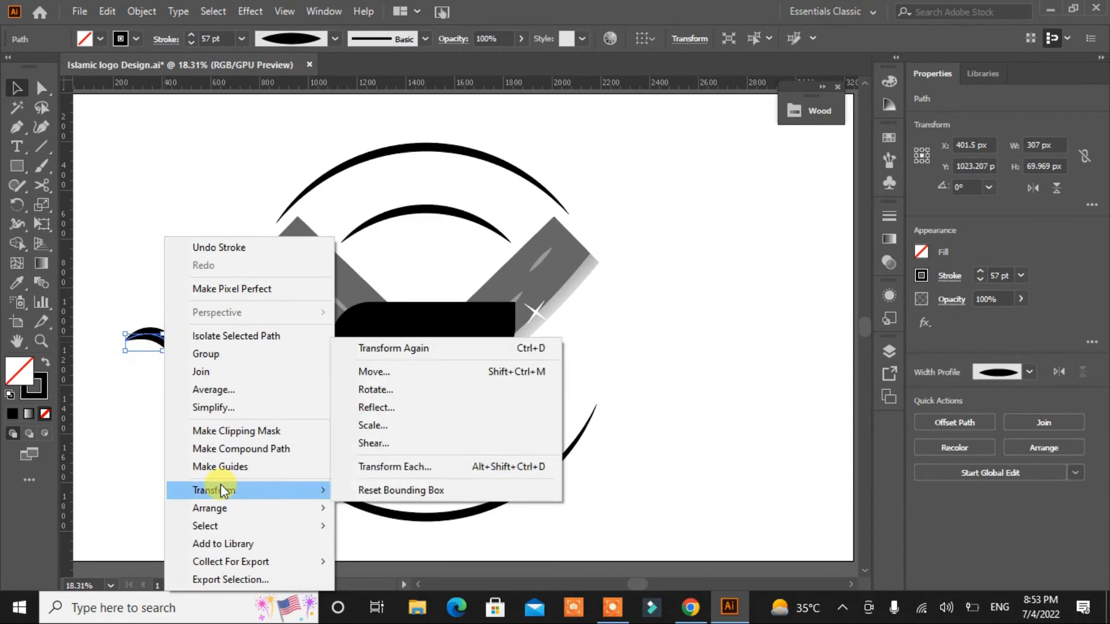
left_click(376, 408)
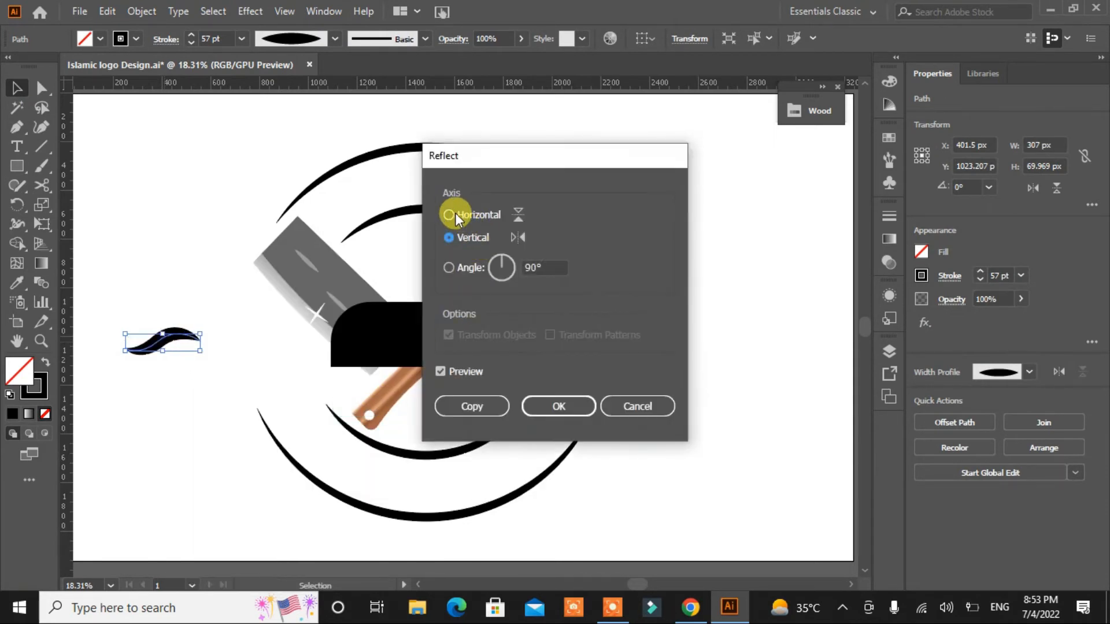
left_click(535, 412)
left_click_drag(207, 353, 204, 379)
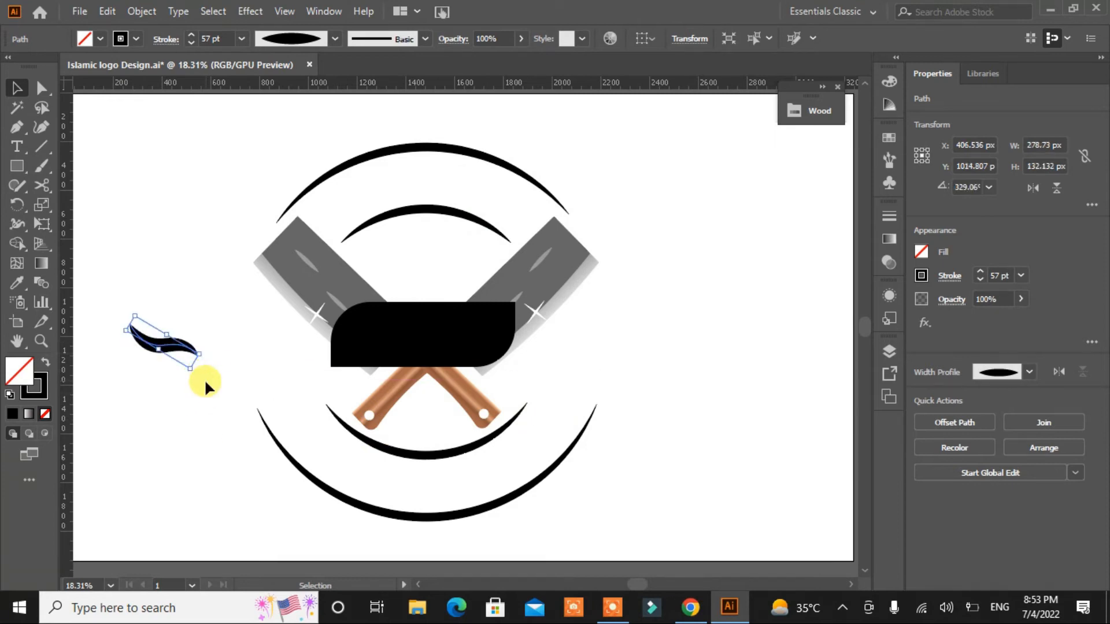
Create a copy of the horn reflected across the vertical axis and place it beside the original so the inner tips meet
right_click(176, 350)
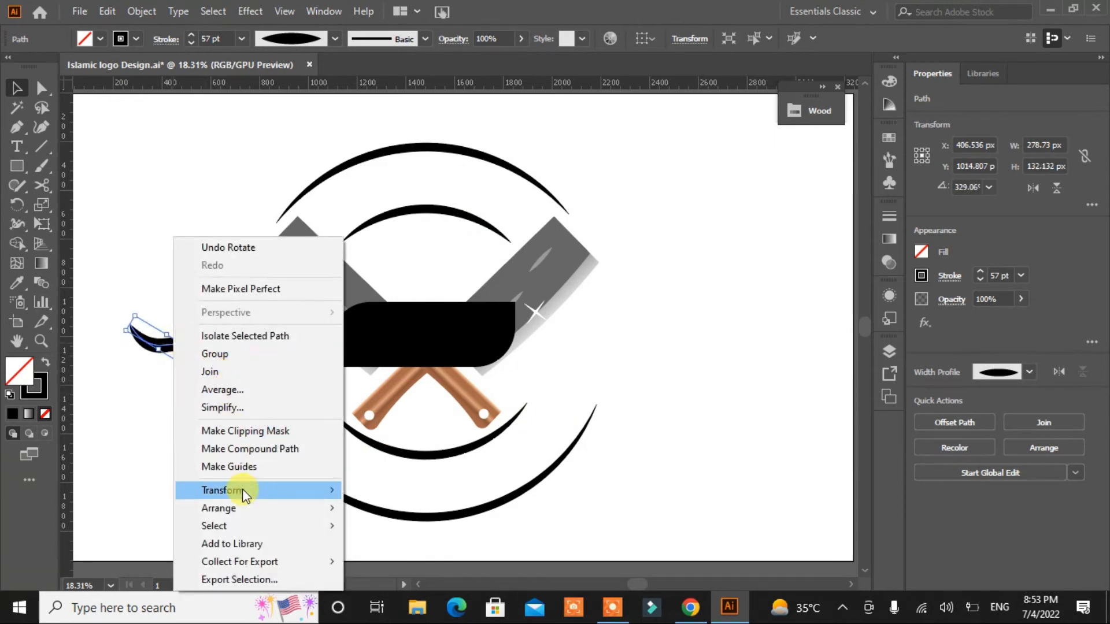
mouse_move(240, 490)
left_click(372, 421)
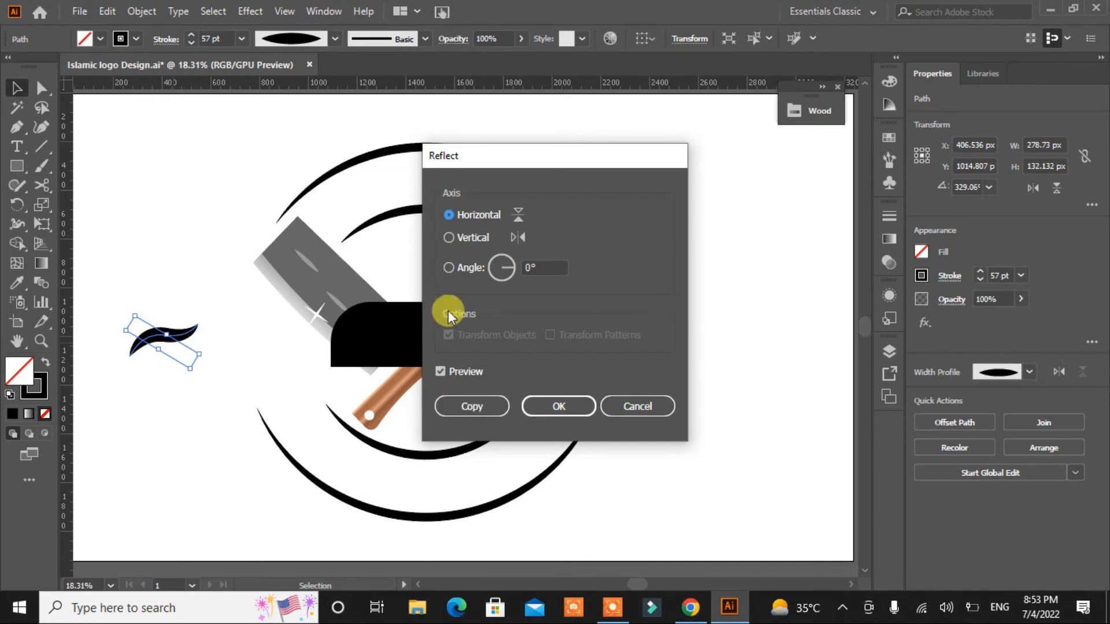
left_click(450, 237)
left_click(470, 400)
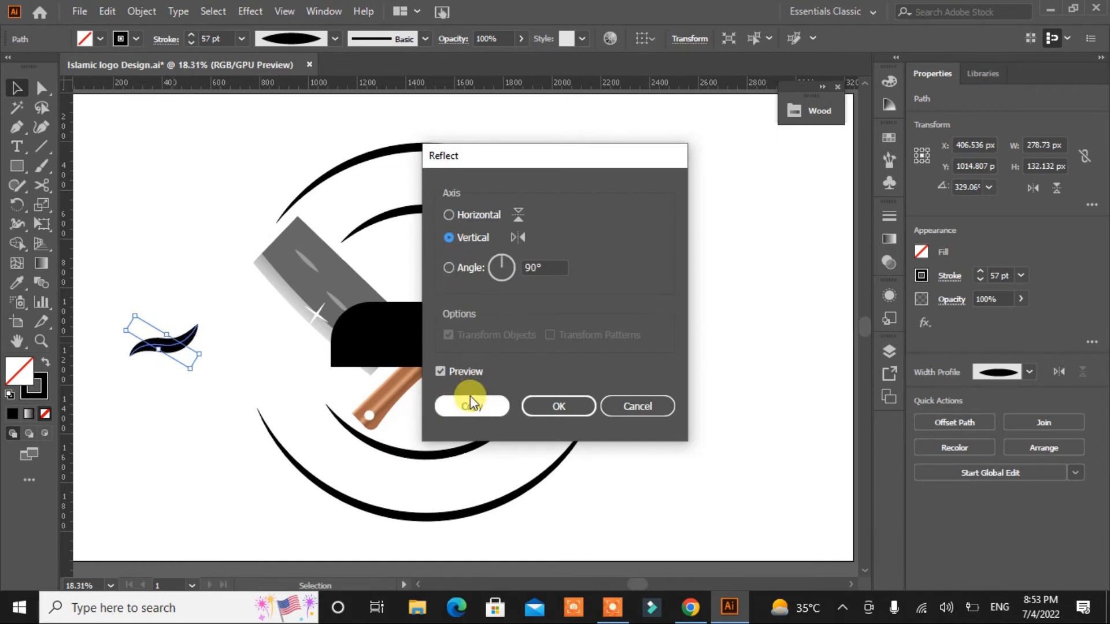
left_click_drag(165, 346, 236, 347)
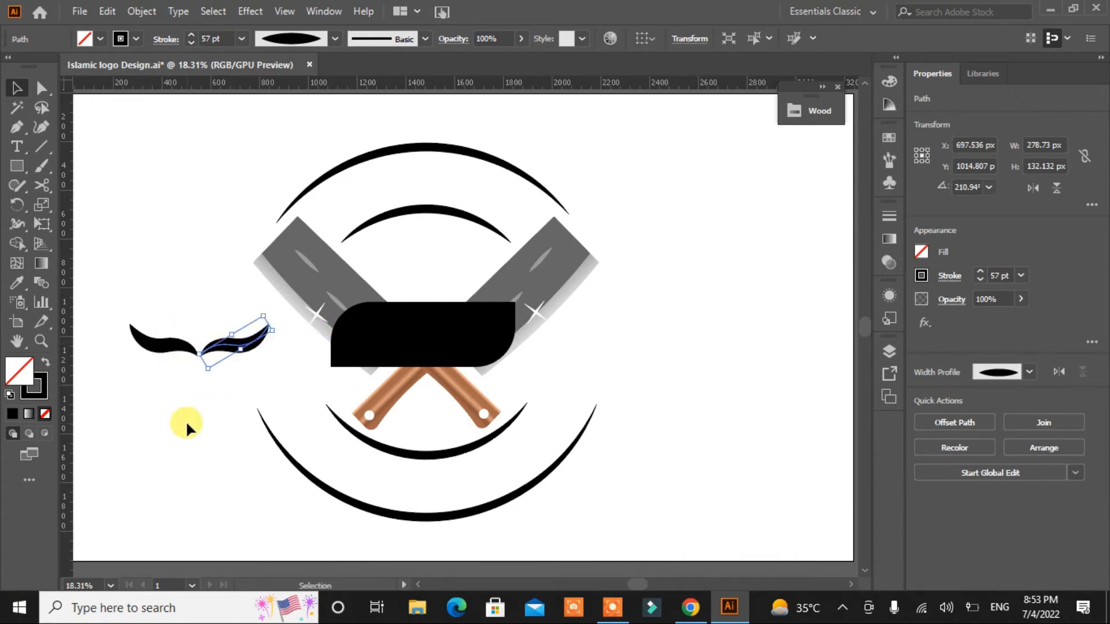
left_click(183, 424)
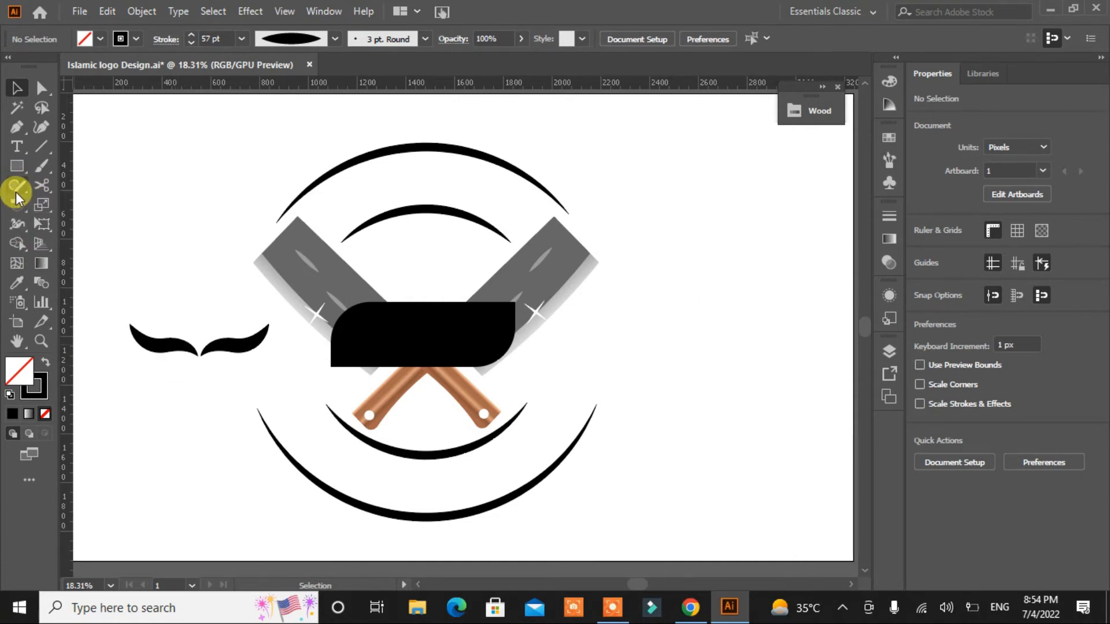
Create a three-sided polygon with a 50 px radius above the horns
left_click(17, 166)
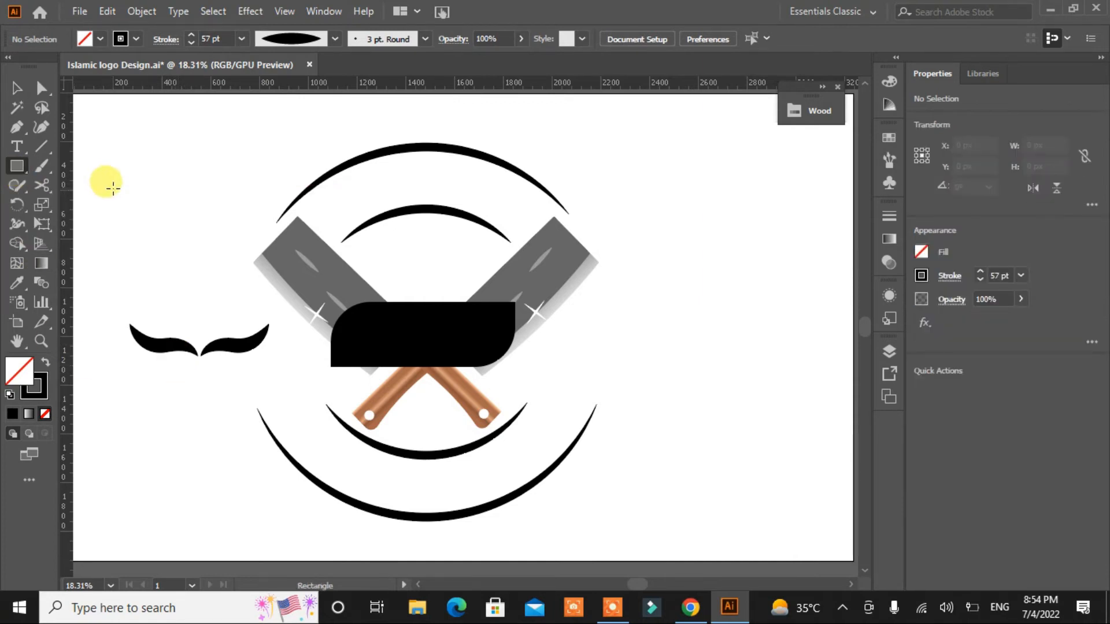
left_click(17, 171)
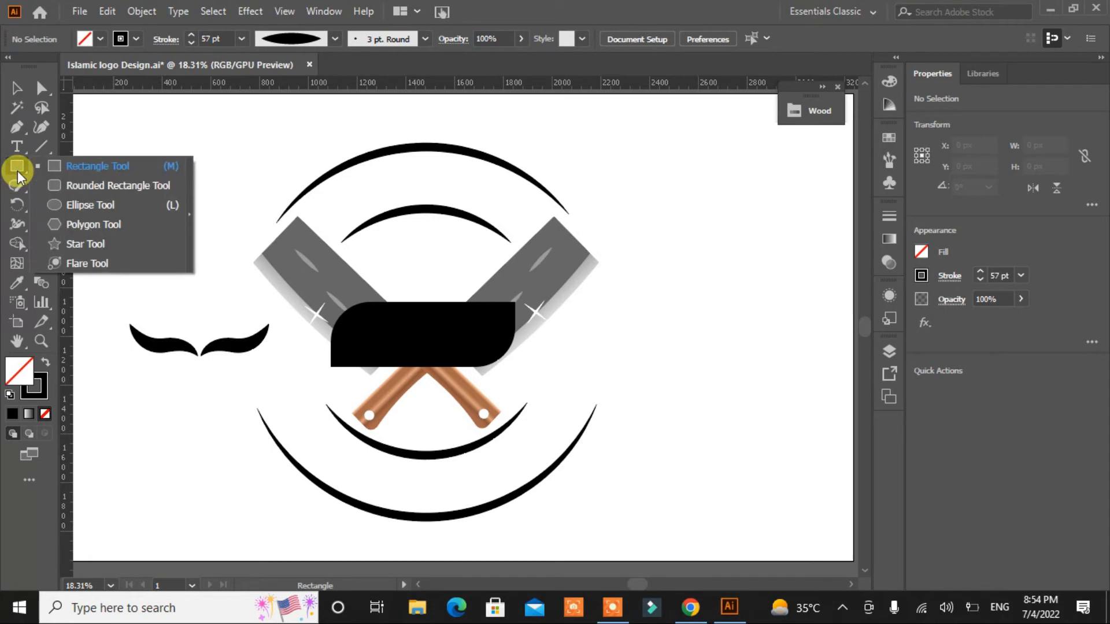
left_click(58, 224)
left_click(163, 189)
left_click(498, 300)
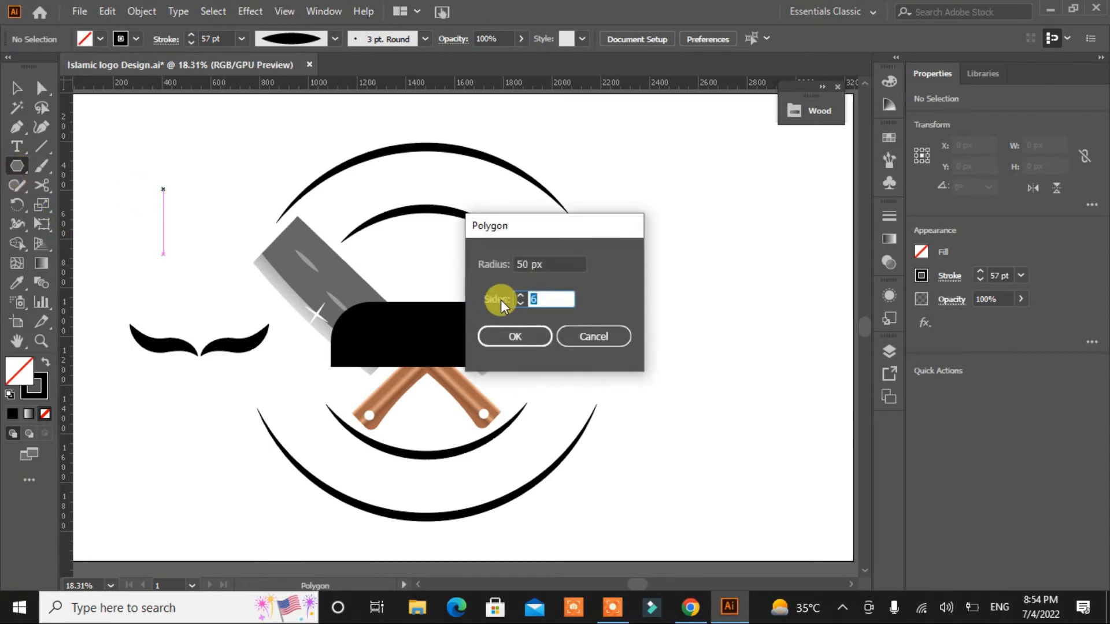
type("3")
left_click(516, 331)
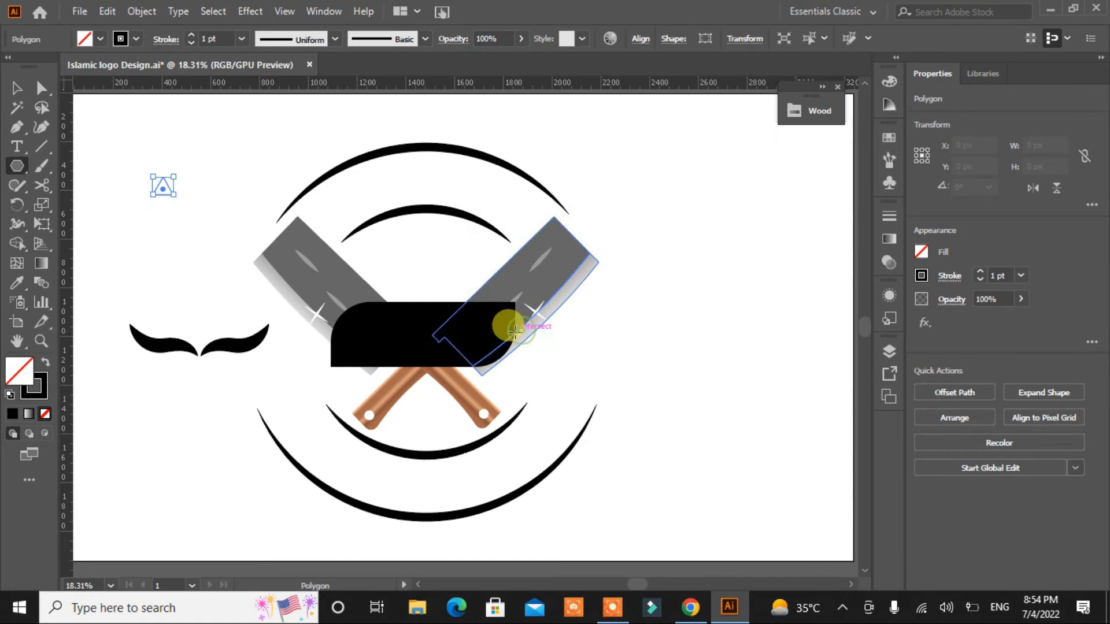
Enlarge the triangle to about 261 by 226 px and give it a black 18 pt stroke without fill
left_click(45, 361)
left_click_drag(156, 199, 222, 240)
left_click(45, 362)
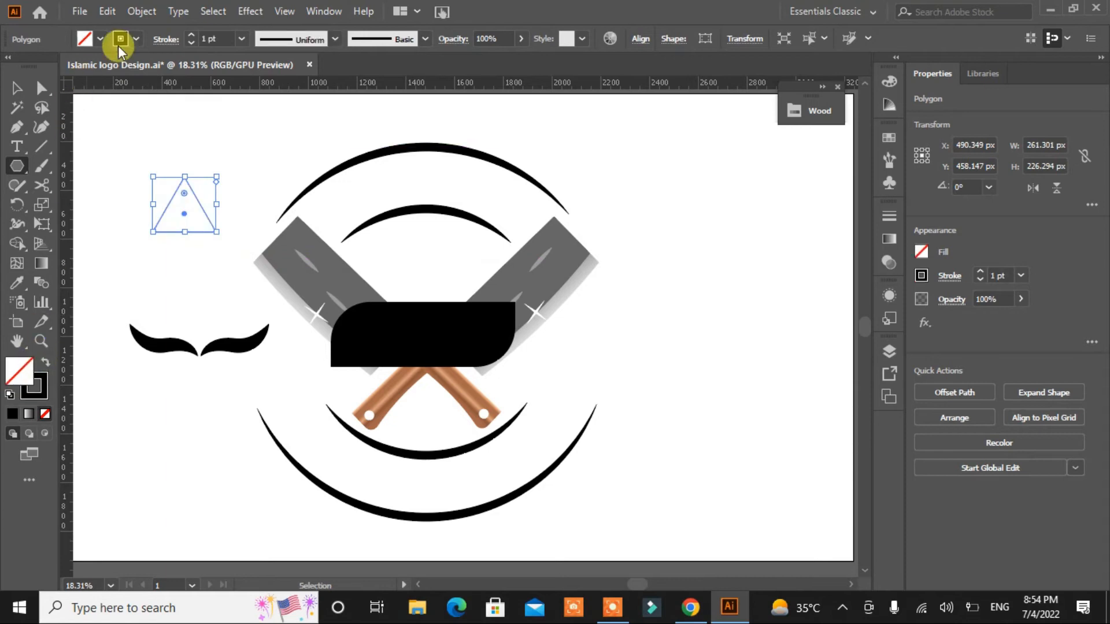
left_click(191, 34)
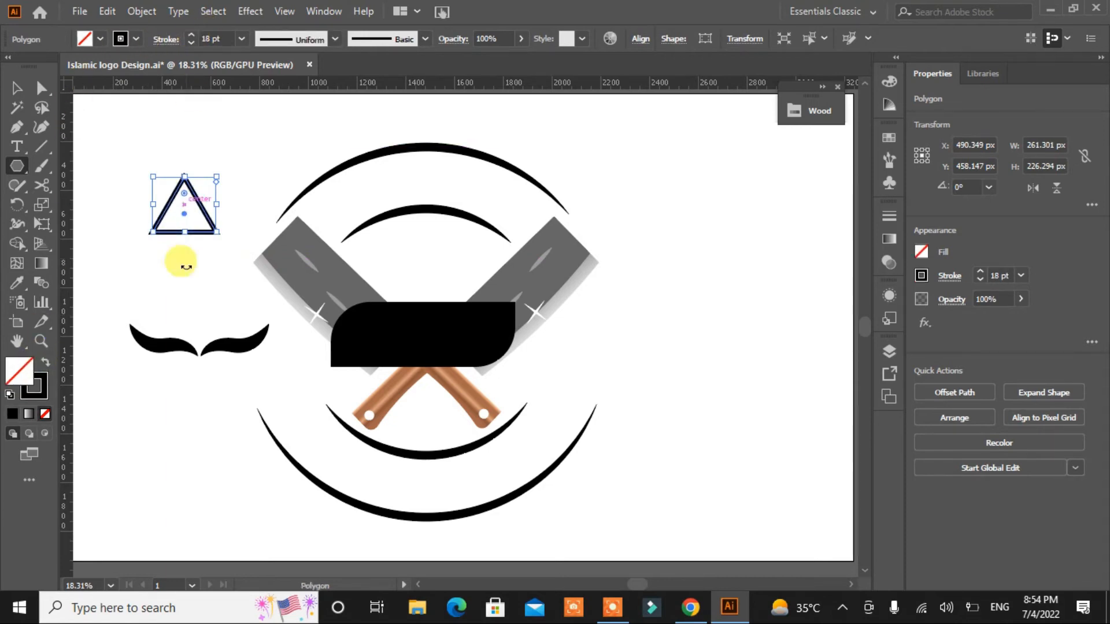
Rotate the triangle 180° and place it point-down directly below the horns
left_click_drag(224, 170, 197, 234)
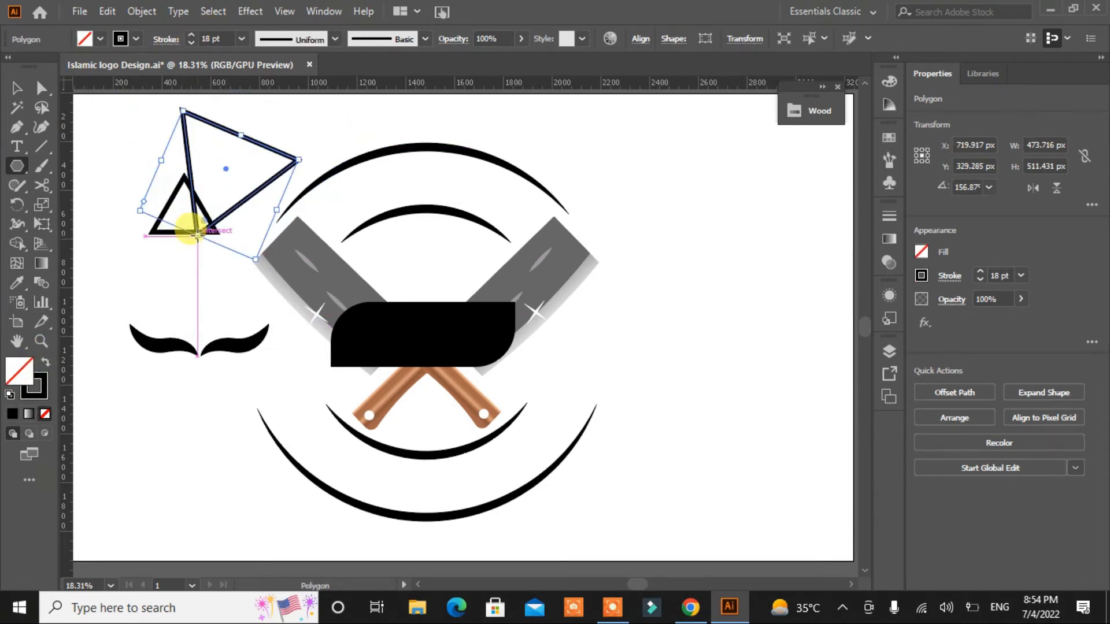
key("ctrl+z")
left_click(17, 88)
left_click(196, 197)
left_click_drag(215, 171, 138, 272)
left_click_drag(181, 213, 196, 382)
left_click(143, 462)
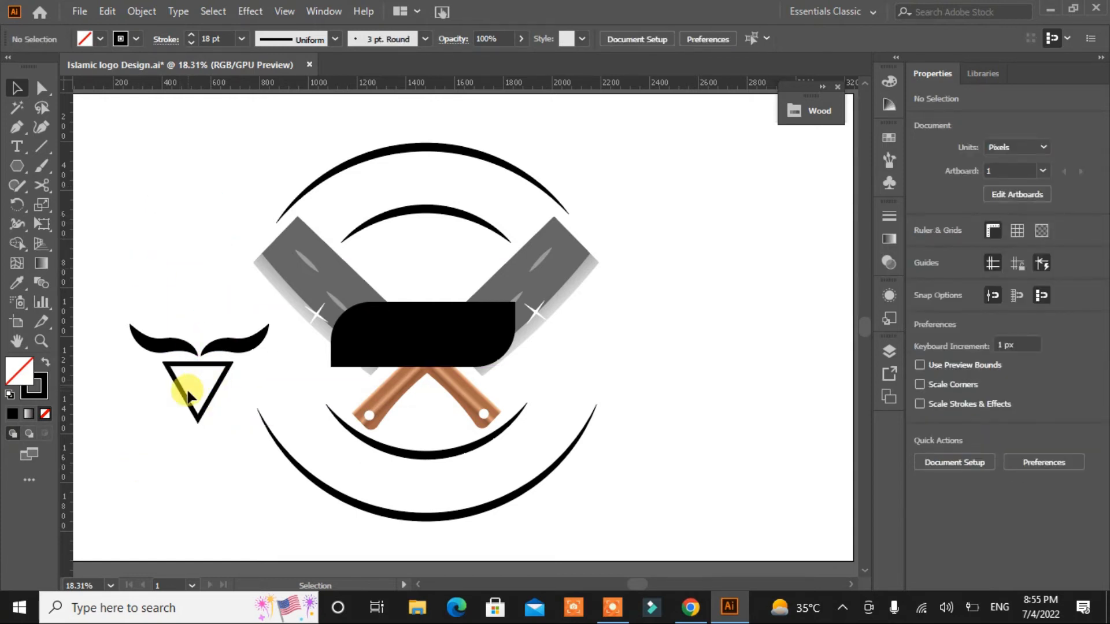
Set the inverted triangle's stroke weight to 26 pt
left_click(180, 388)
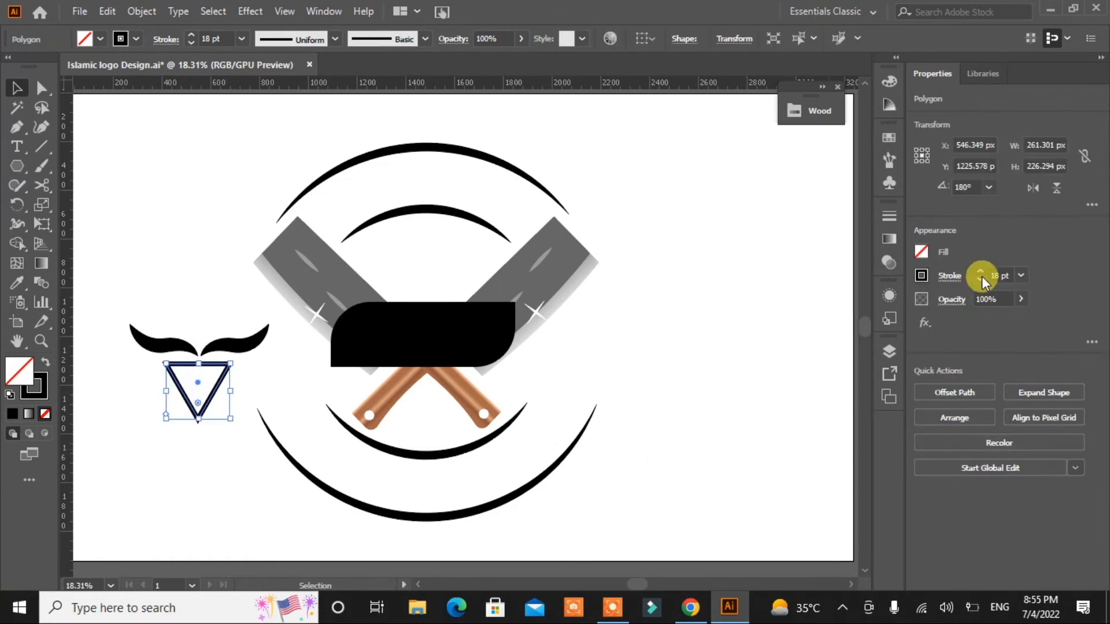
left_click(980, 272)
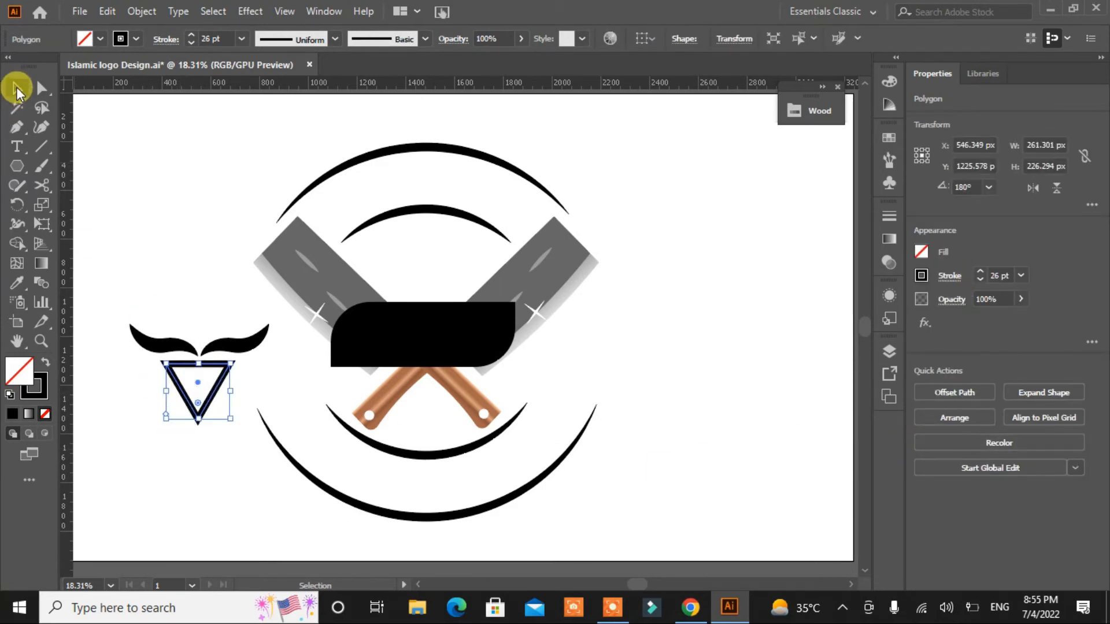
left_click(154, 216)
Expand the appearance of the two horn strokes into filled shapes
left_click_drag(226, 311, 167, 351)
left_click(141, 11)
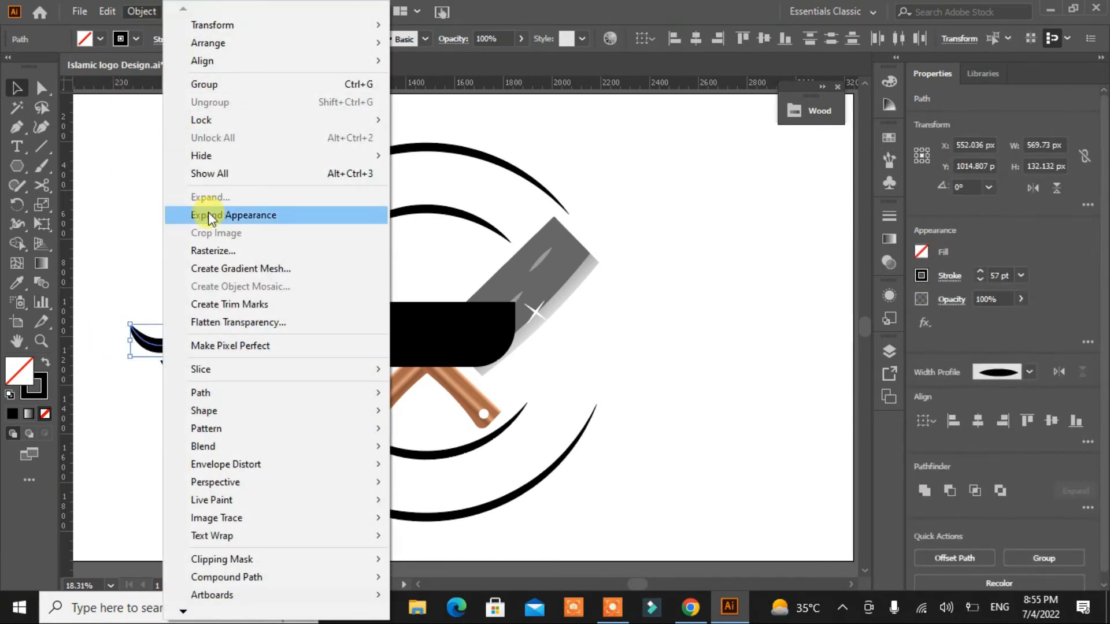
left_click(208, 213)
left_click(197, 258)
Expand the triangle's fill and stroke into a filled shape
left_click(211, 365)
left_click(135, 13)
left_click(209, 197)
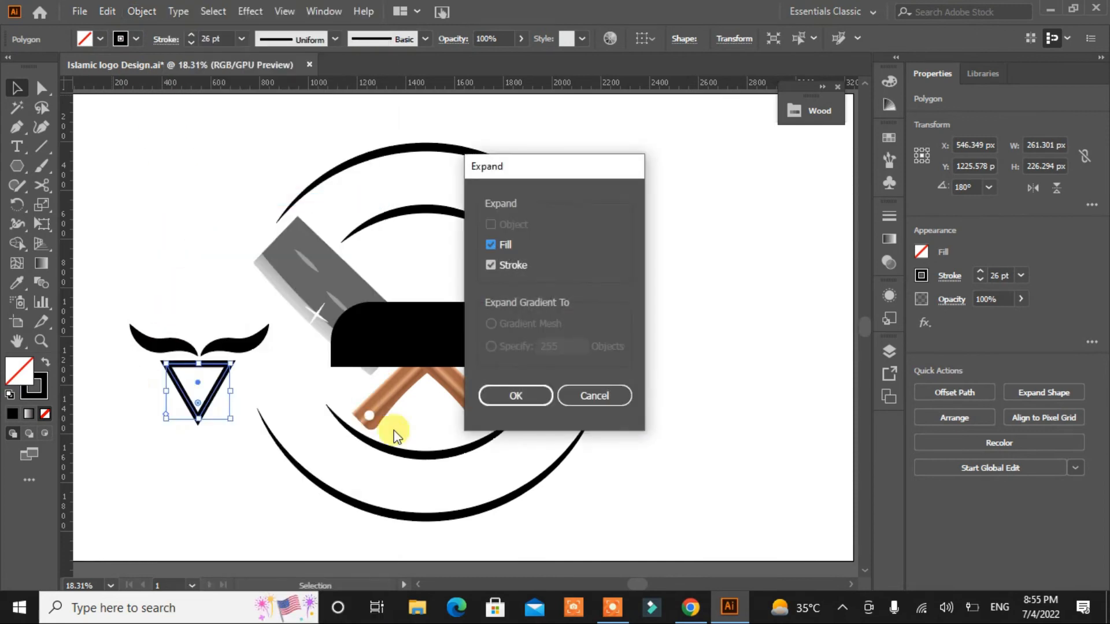
left_click(509, 395)
left_click(228, 322)
Group the two horns and align their horizontal center with the triangle
left_click(179, 346)
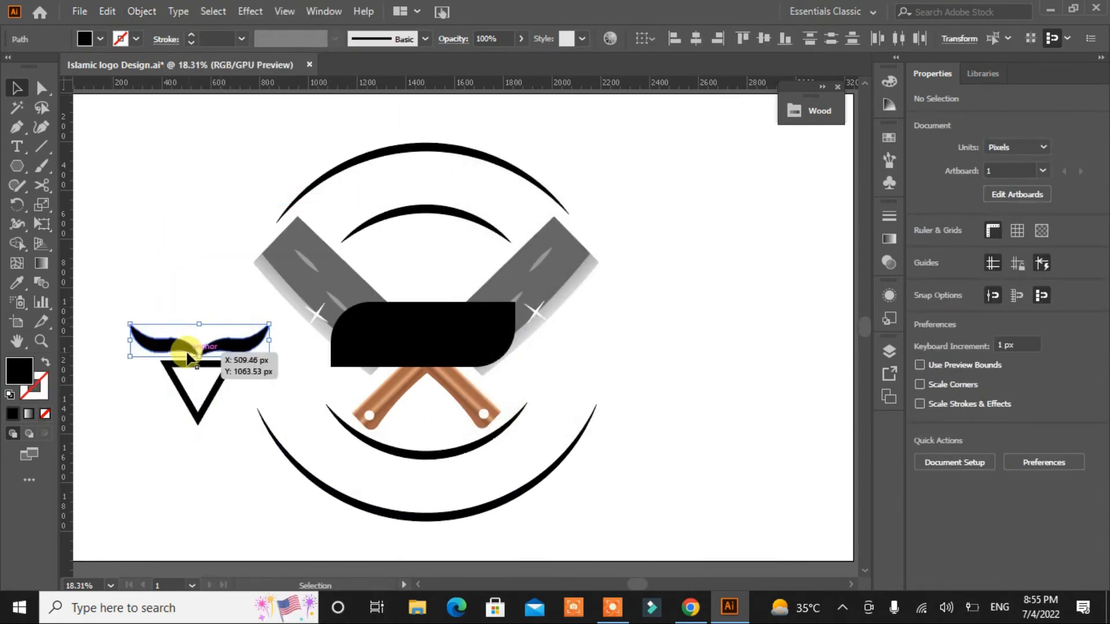
left_click(887, 423)
left_click(1043, 527)
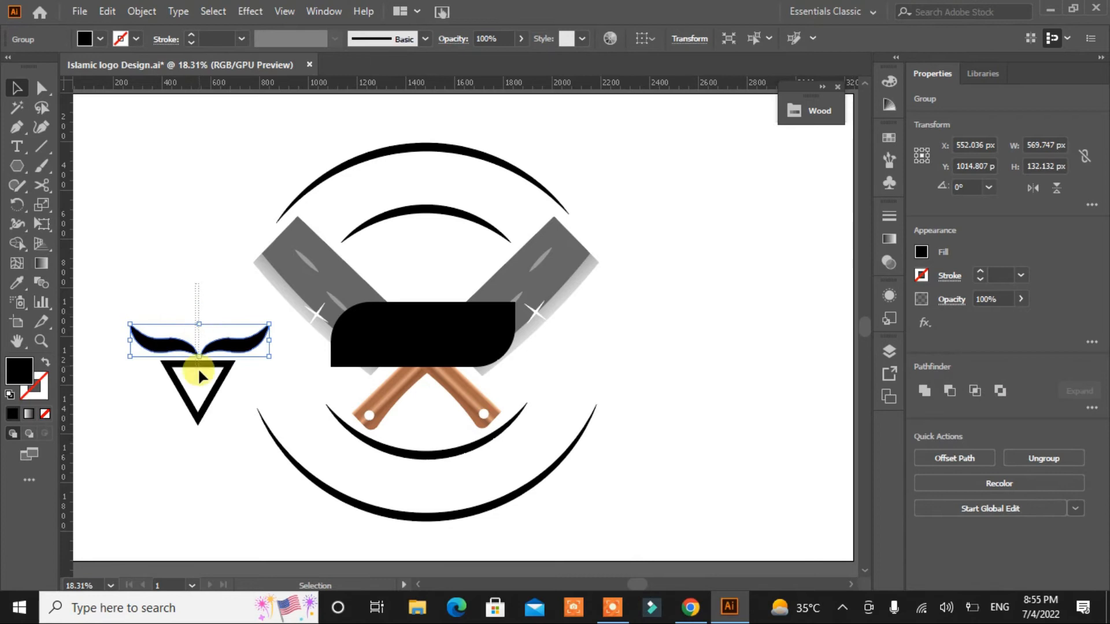
left_click(185, 399, "shift")
left_click(977, 391)
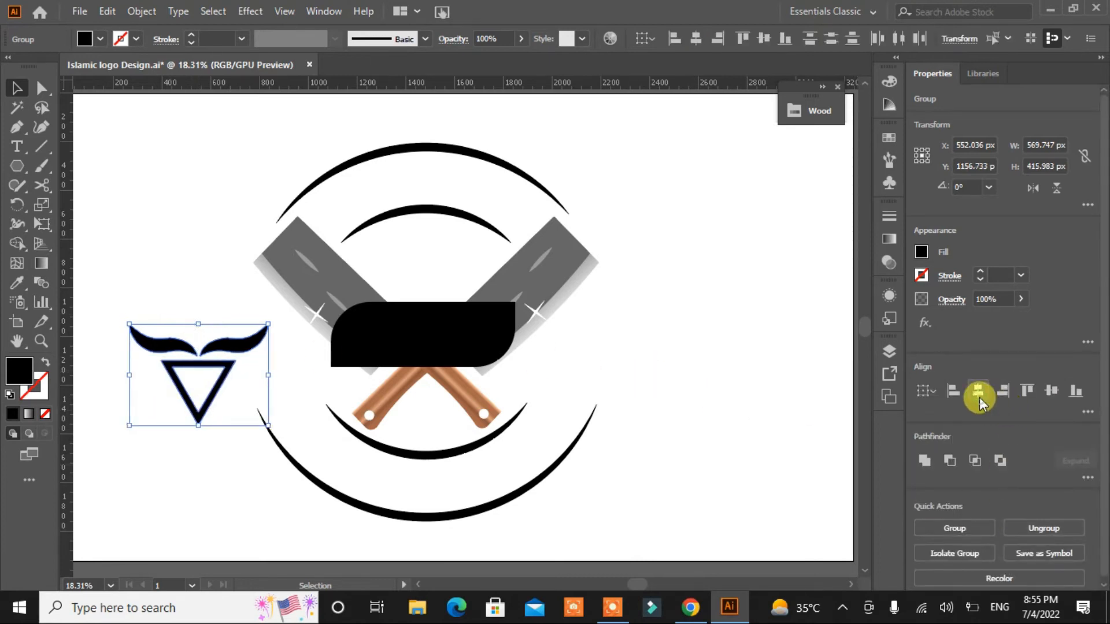
left_click(262, 502)
Group the horns and the triangle into one bull-head symbol
left_click_drag(193, 321, 210, 450)
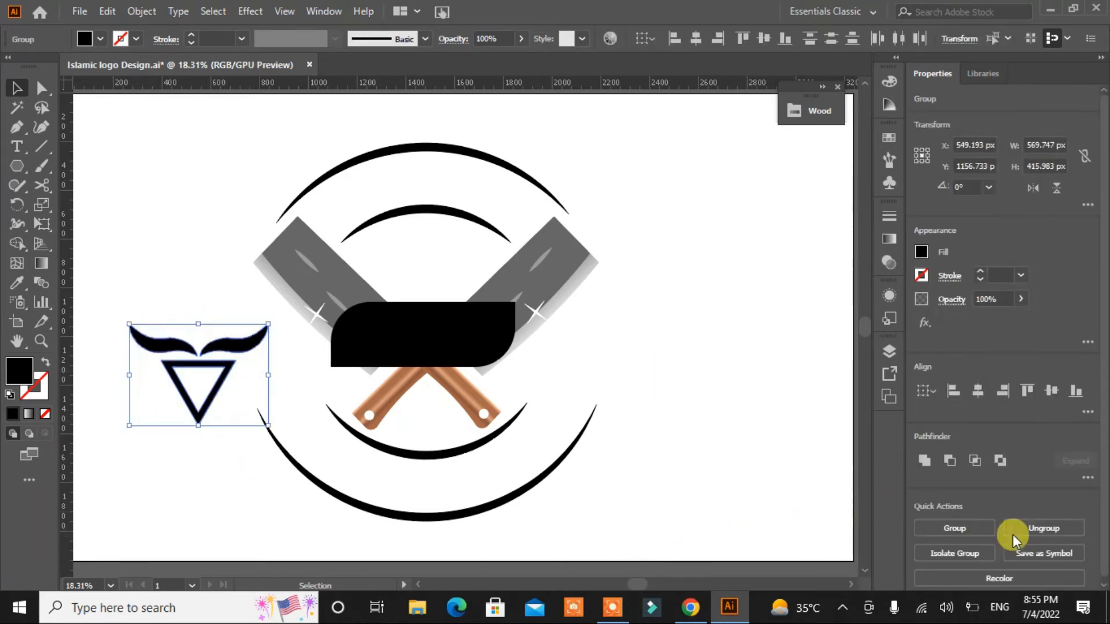
left_click(980, 528)
left_click(211, 477)
Scale down the bull-head symbol and place it between the cleaver blades, just above the black banner
left_click(218, 386)
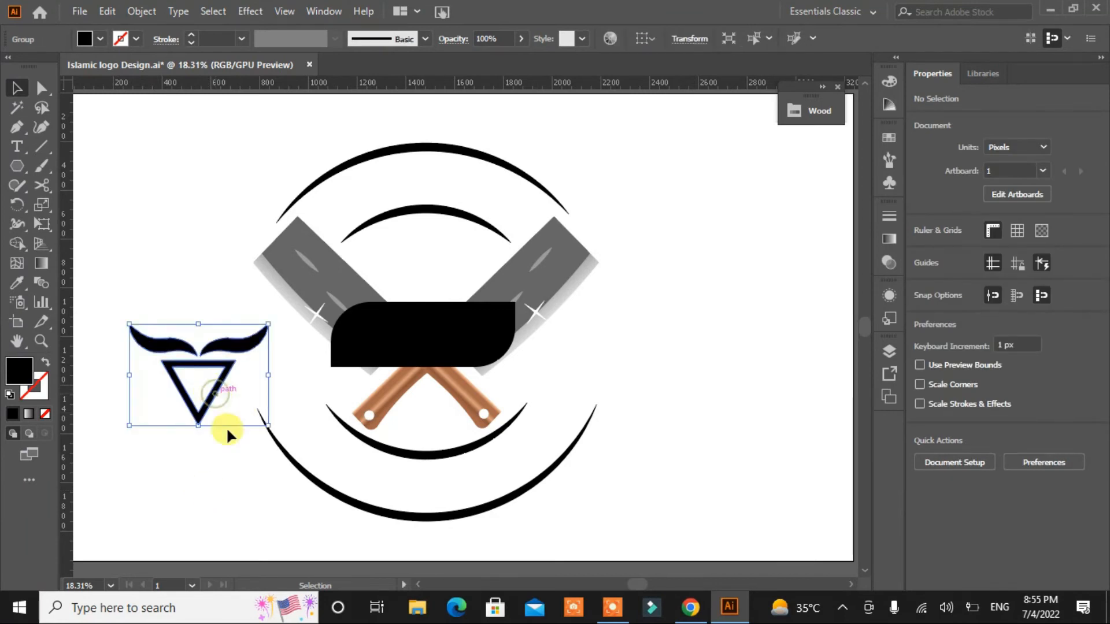
left_click_drag(269, 425, 439, 268)
left_click(626, 346)
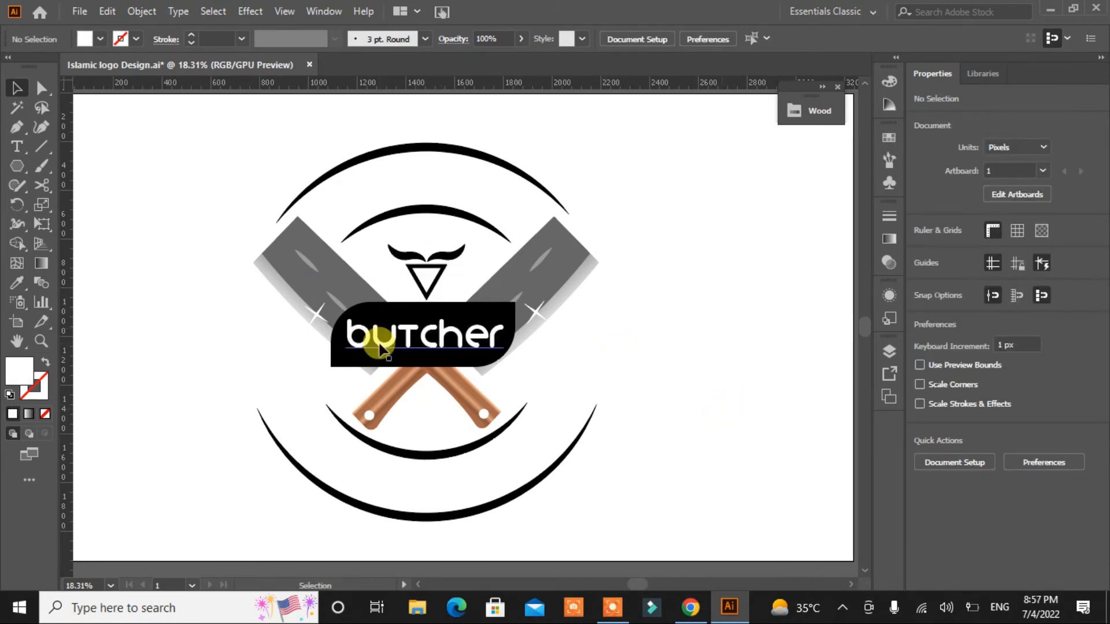
Select the white butcher text on the black banner
left_click(451, 342)
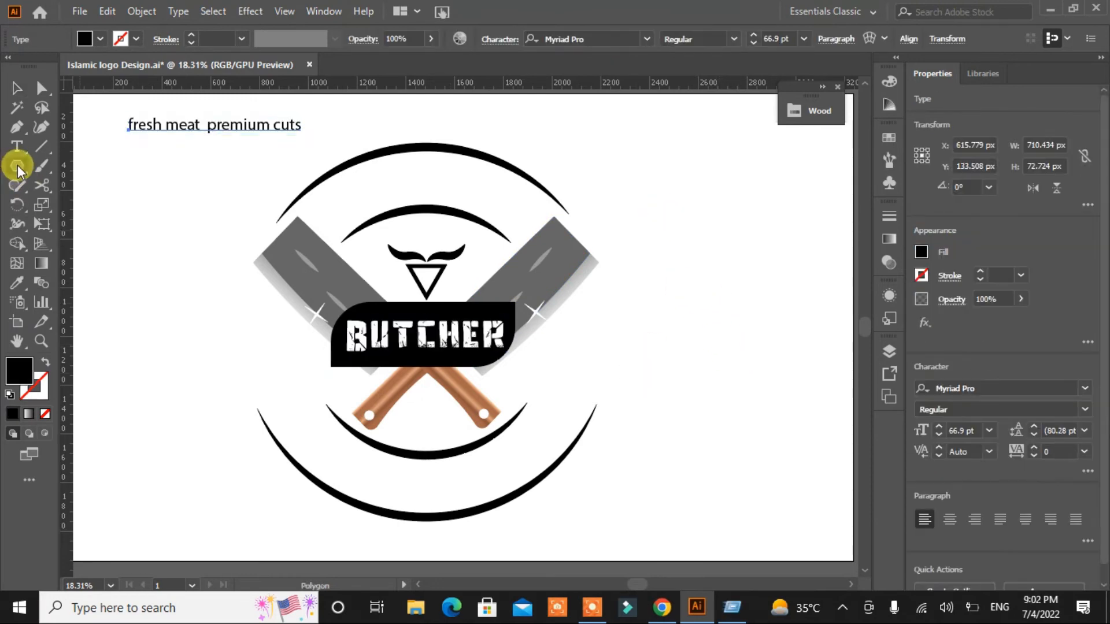
Draw a 1267 px circle centered over the crossed cleavers and turn it into a black 1 pt outline without fill
left_click_drag(17, 165, 55, 211)
left_click_drag(241, 323, 544, 496)
scroll(705, 310, "up", 3)
left_click_drag(397, 484, 423, 339)
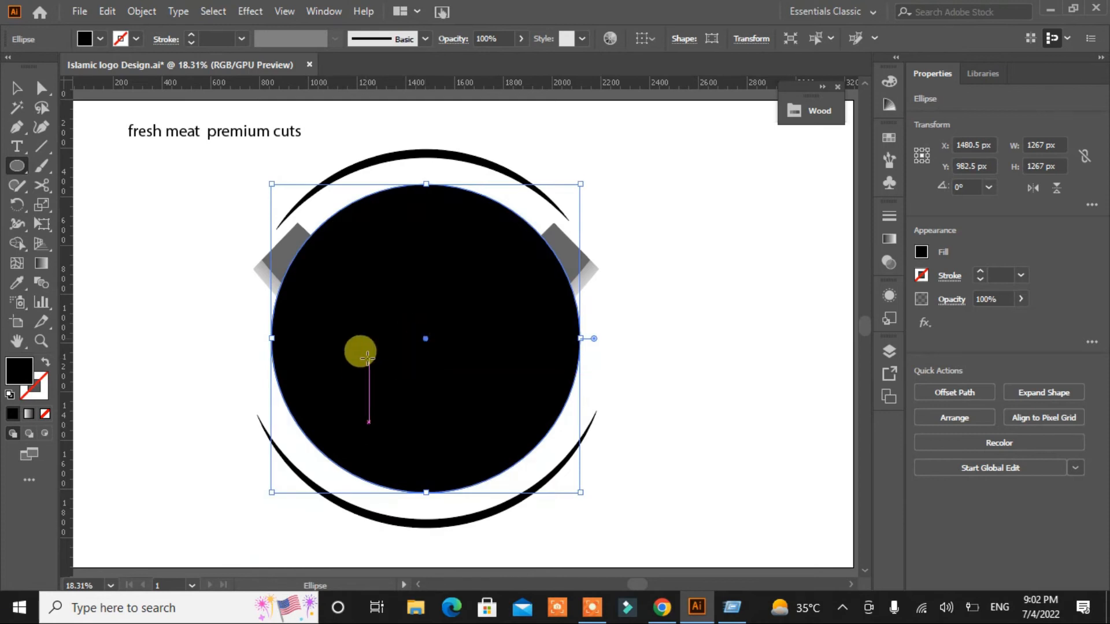
left_click(44, 364)
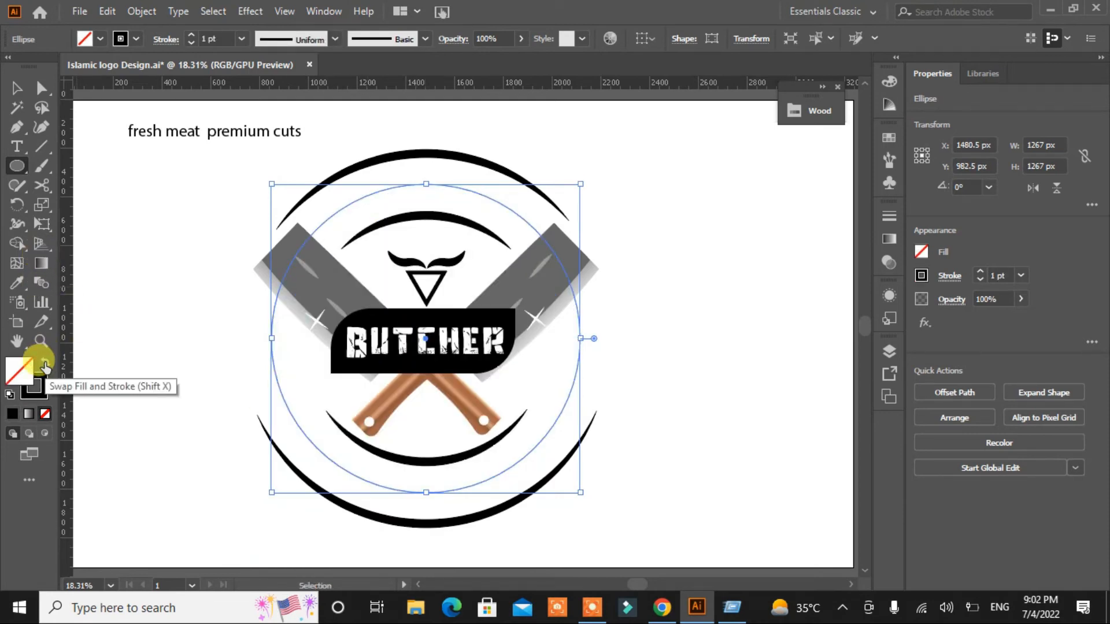
Set the circle's stroke to 8 pt and cut it with the Scissors tool at four points, two above and two below the cleavers
left_click(191, 36)
left_click(191, 36)
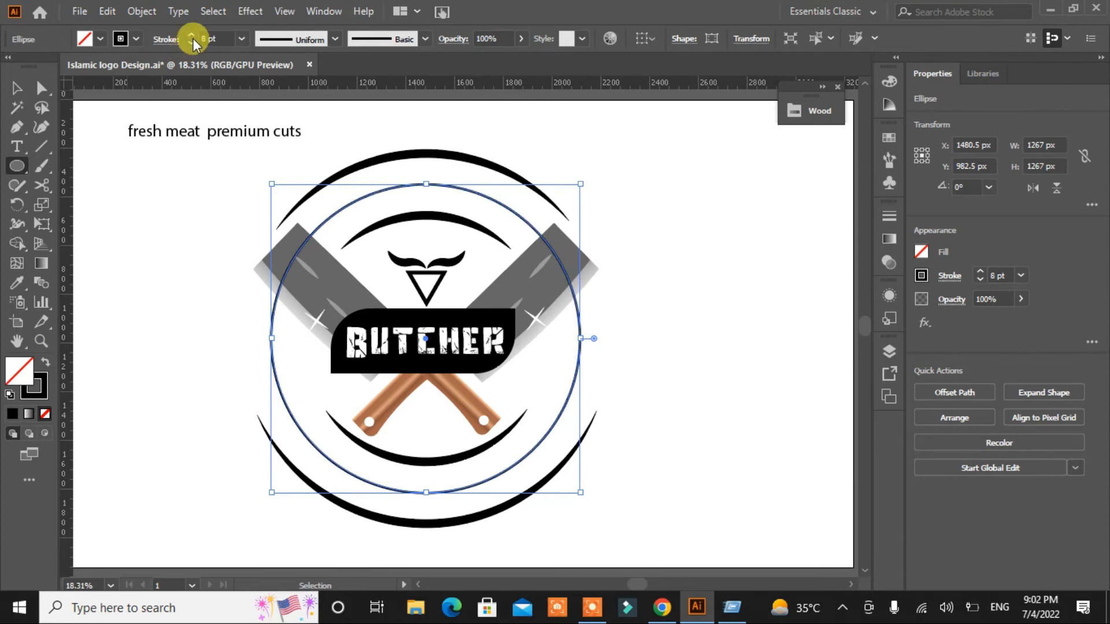
left_click(42, 185)
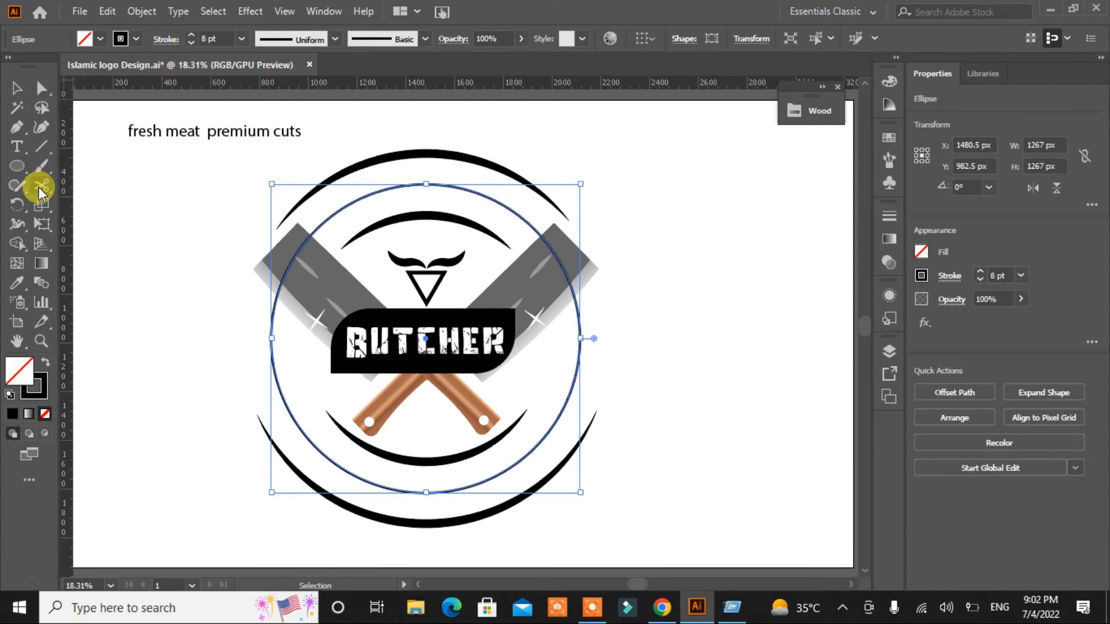
left_click(316, 229)
left_click(534, 230)
left_click(536, 444)
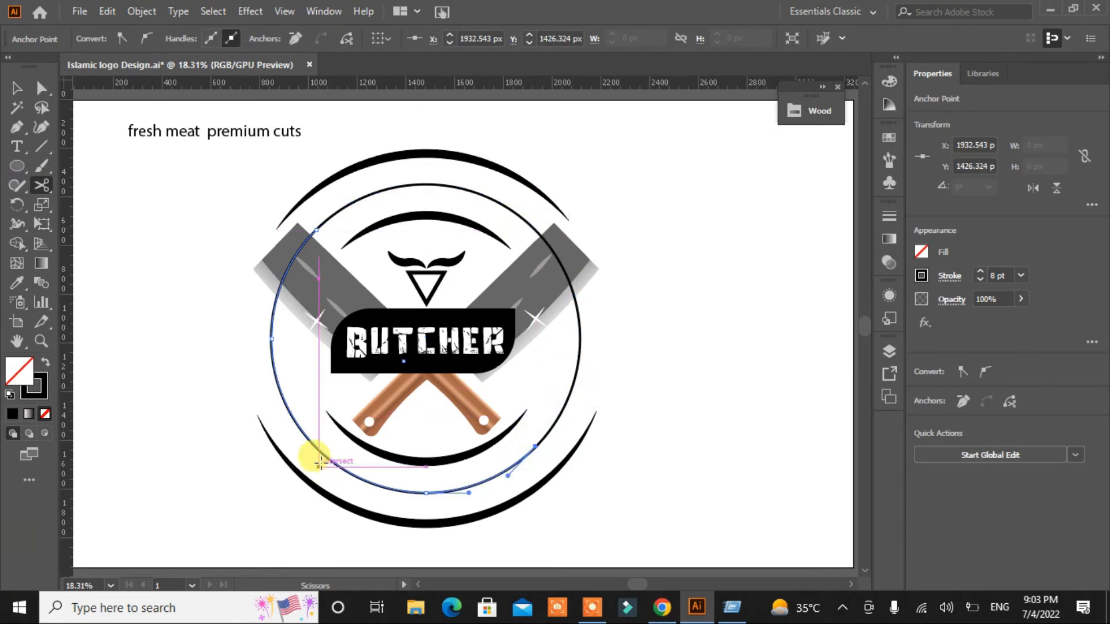
left_click(320, 449)
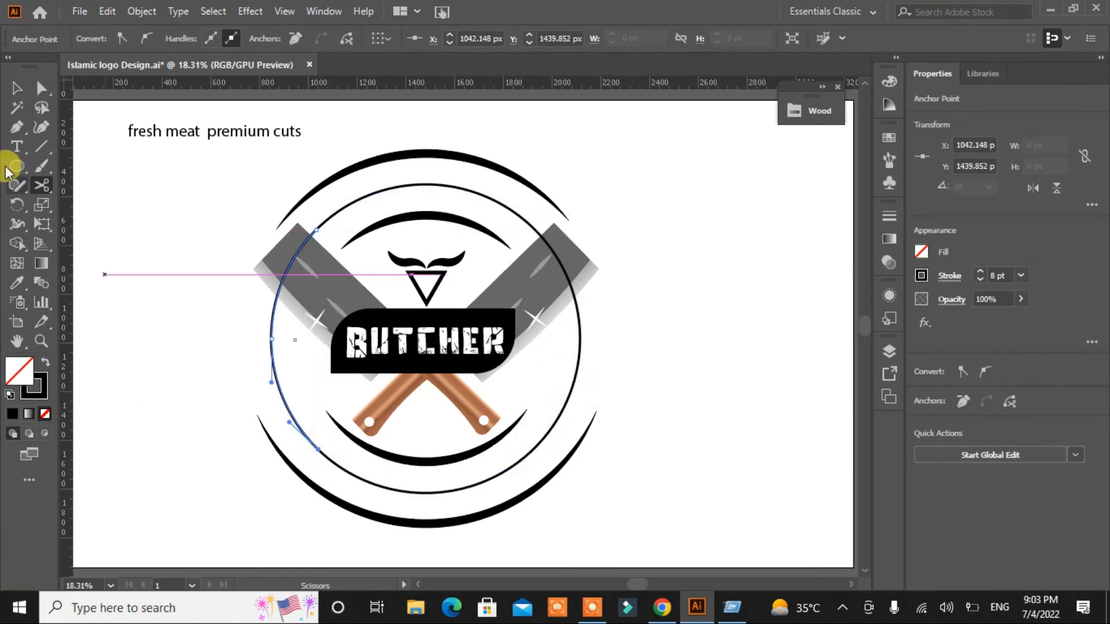
Delete the left and right side arcs of the cut circle, keeping only the upper and lower thin arcs
key("Delete")
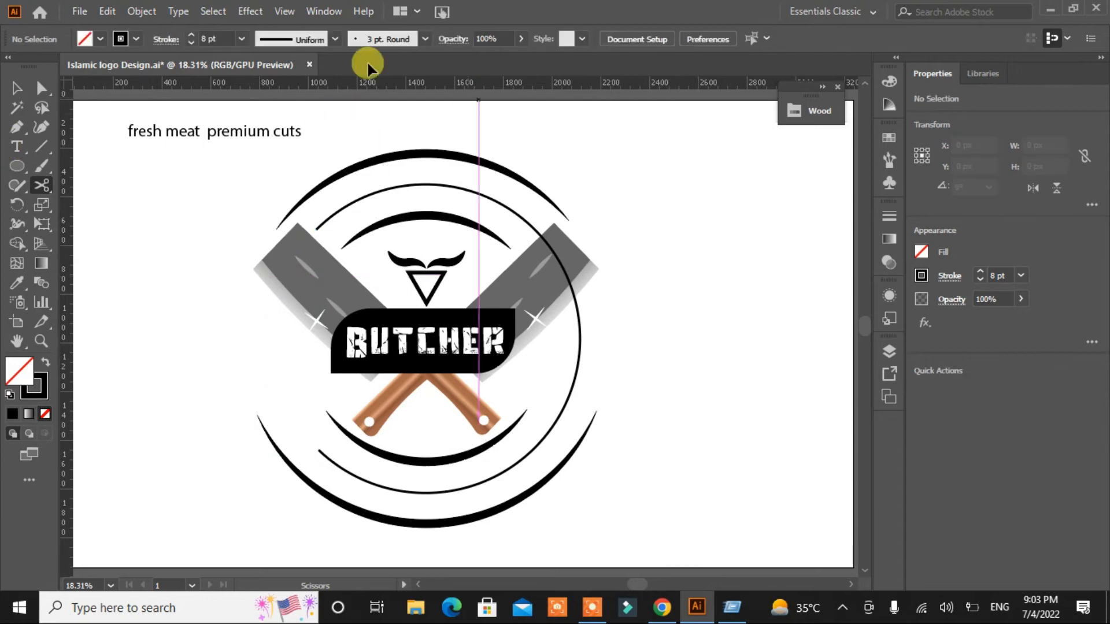
left_click(16, 88)
left_click(579, 335)
key("Delete")
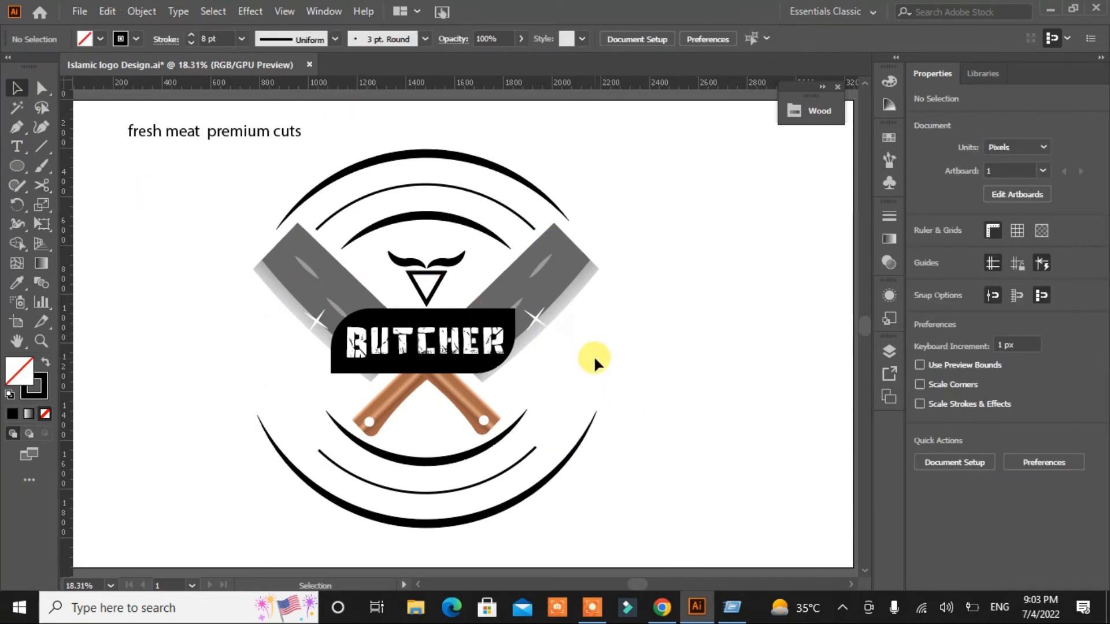
Copy the words "premium cuts" from the loose text line and paste them as type on a path along the upper thin arc
left_click(16, 147)
left_click_drag(127, 131, 287, 138)
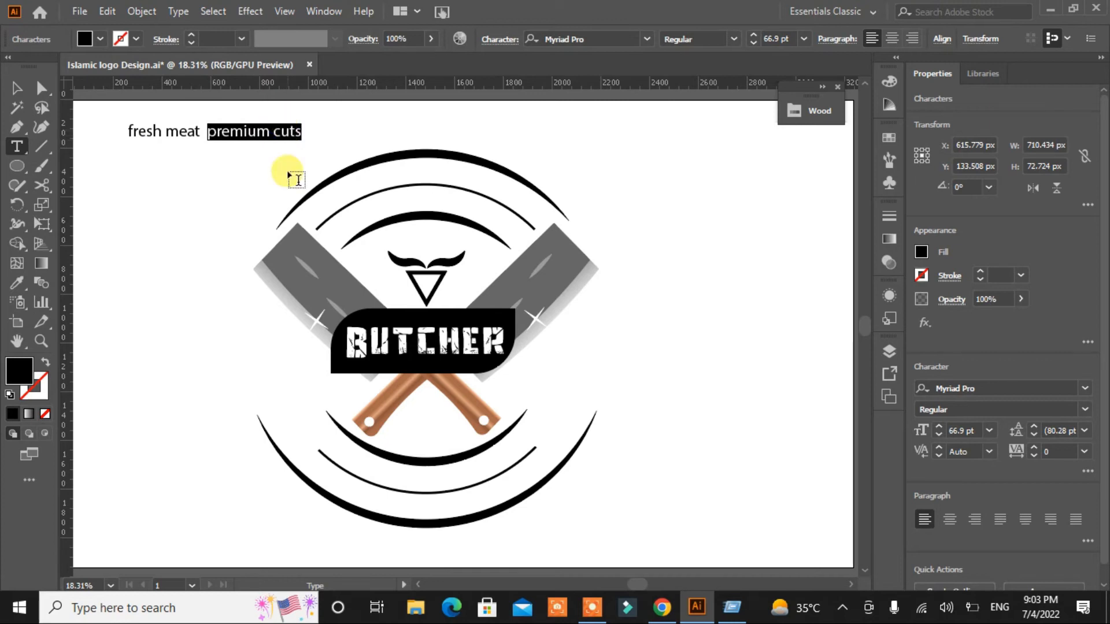
key("ctrl+c")
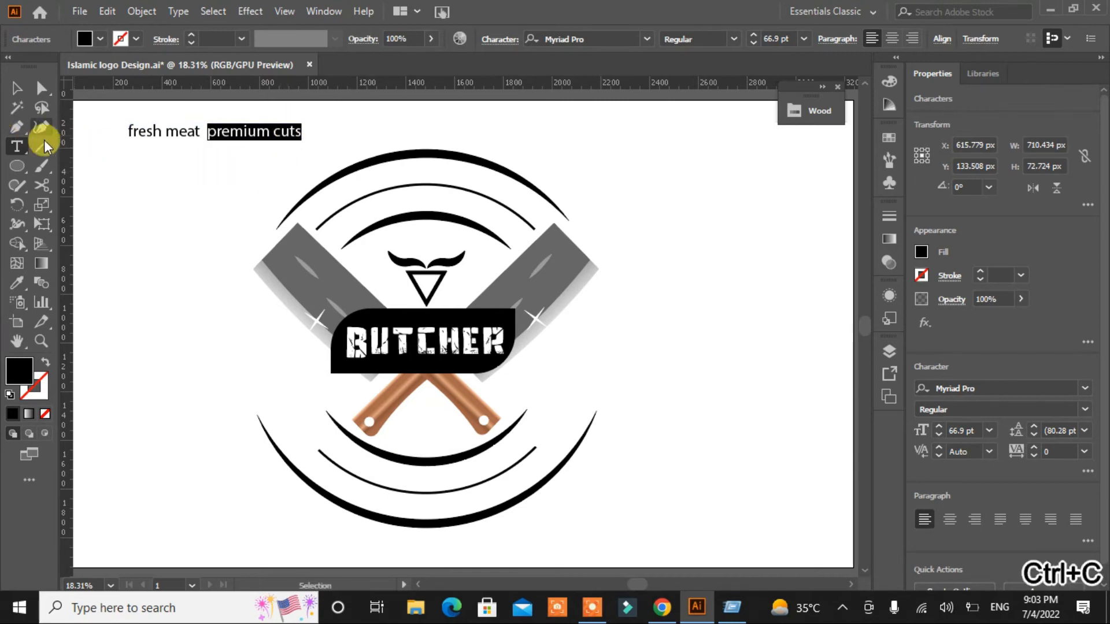
left_click(16, 88)
left_click(275, 218)
left_click_drag(26, 147, 63, 186)
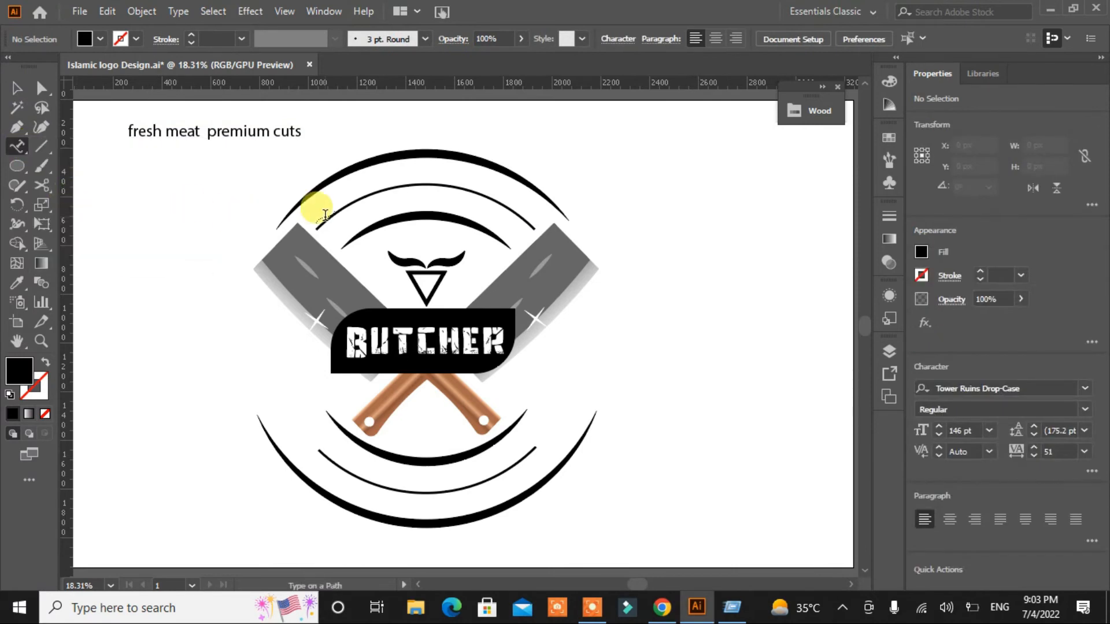
left_click(321, 220)
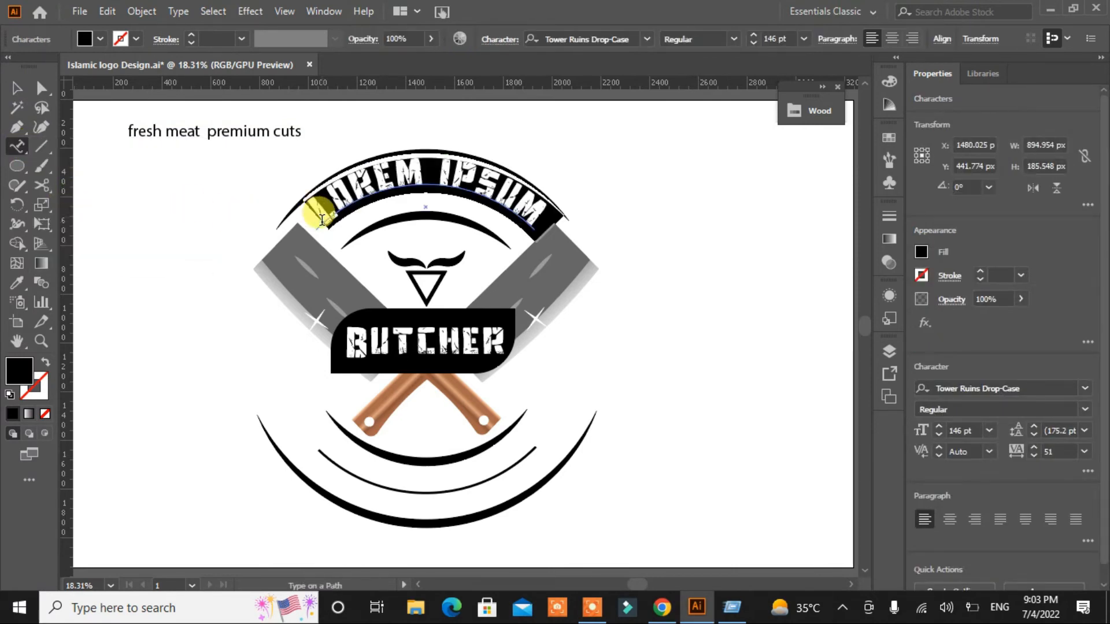
key("ctrl+v")
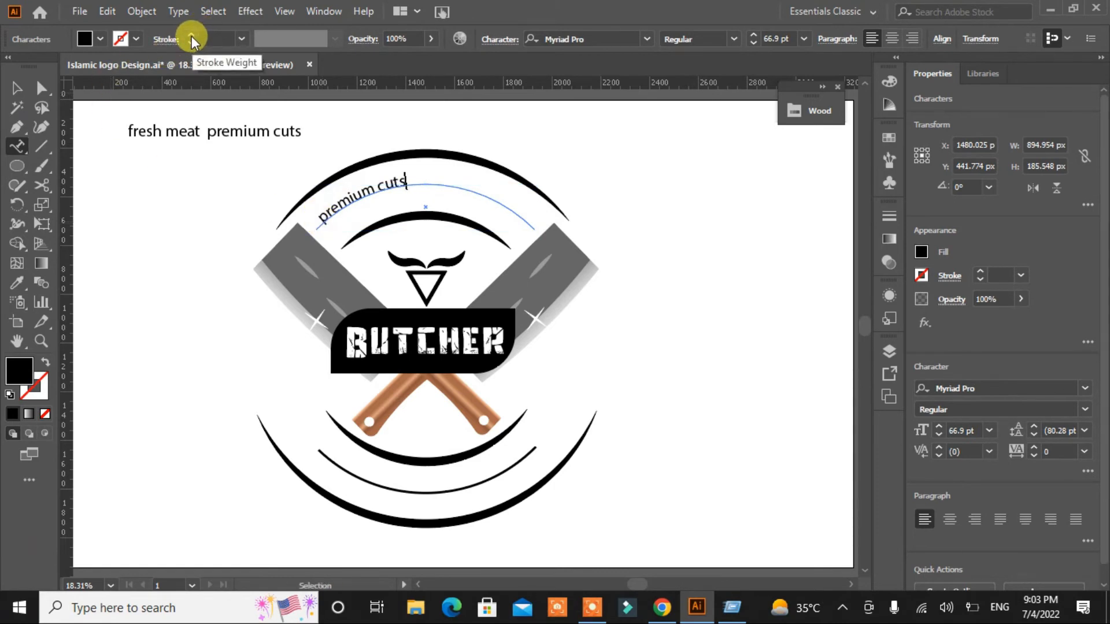
Convert the "premium cuts" text on the upper arc to uppercase and set its size to 142 pt
left_click(15, 89)
left_click(939, 426)
left_click_drag(940, 431, 939, 430)
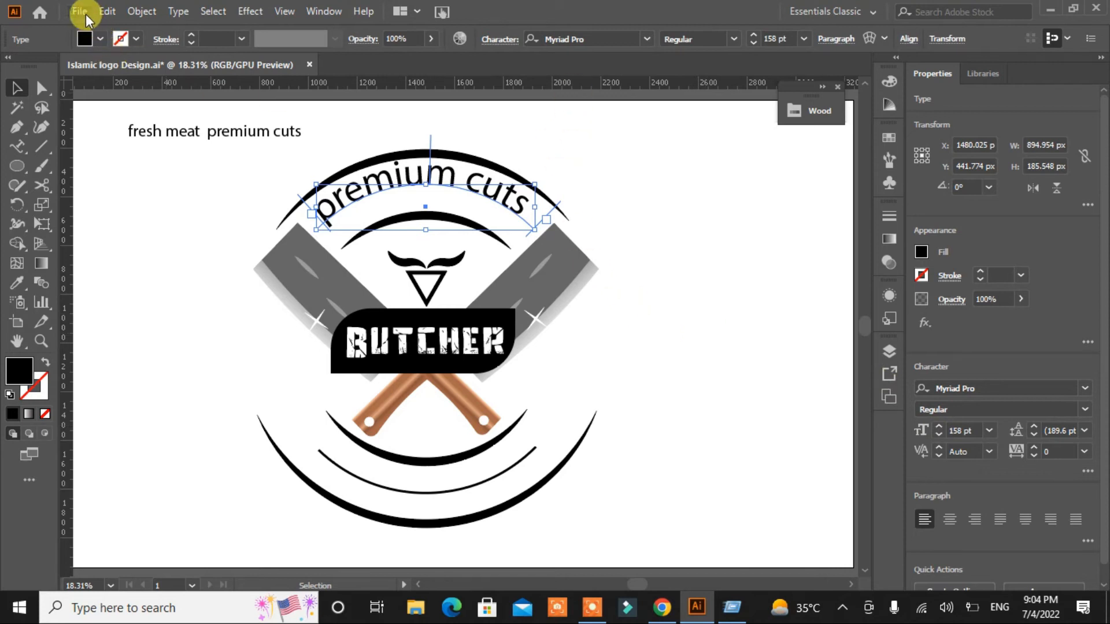
left_click(178, 13)
mouse_move(260, 261)
left_click(448, 261)
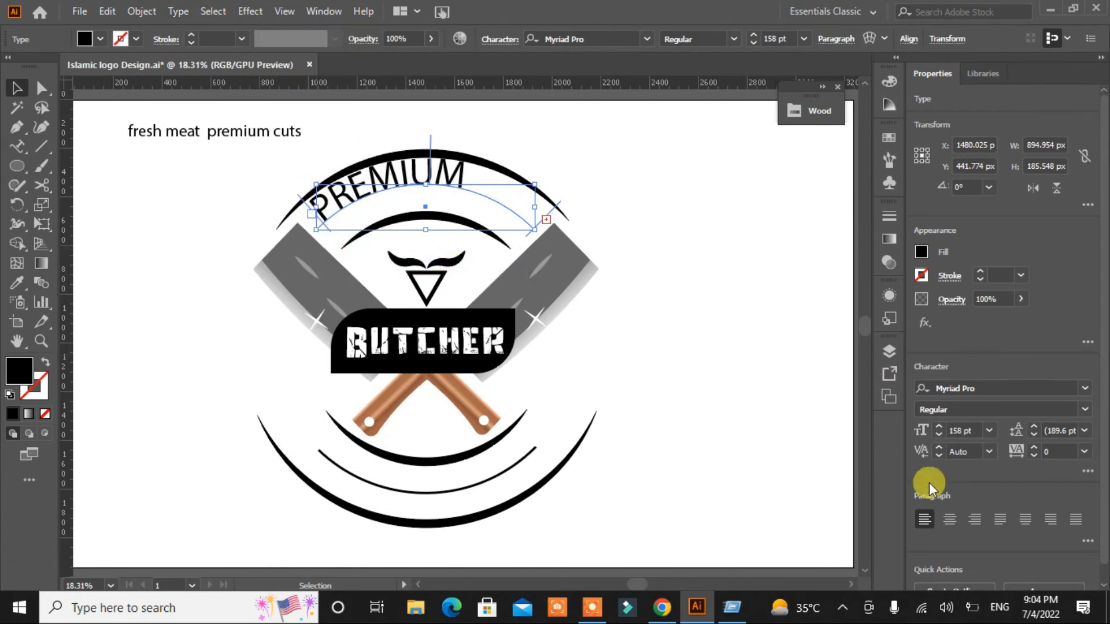
left_click(936, 433)
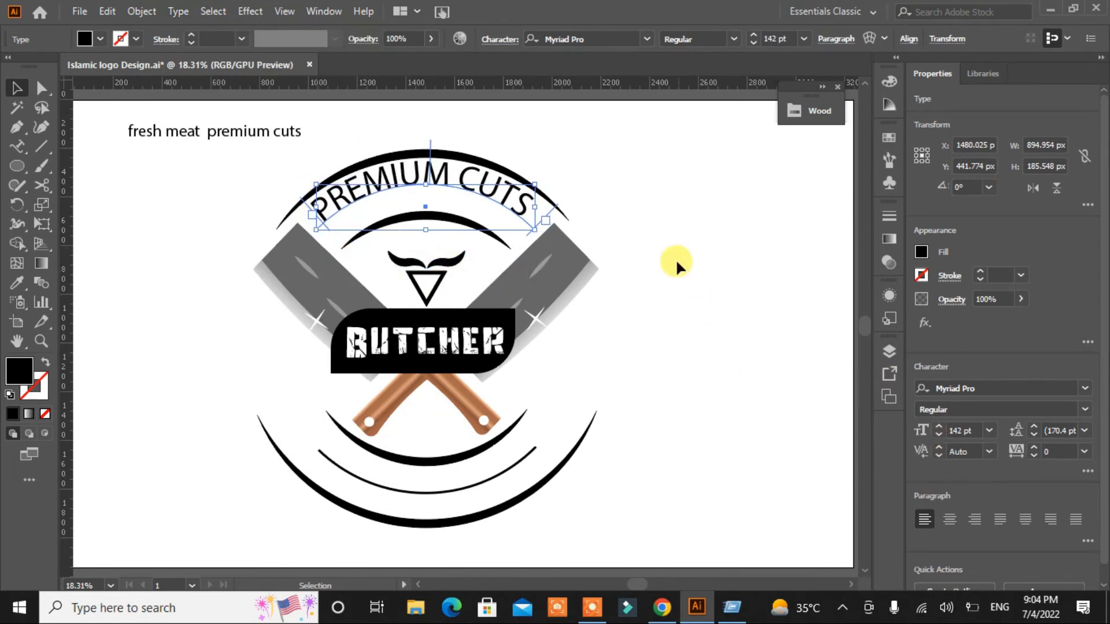
Change the font of PREMIUM CUTS to Beurk and reduce its size to 114 pt
left_click(647, 40)
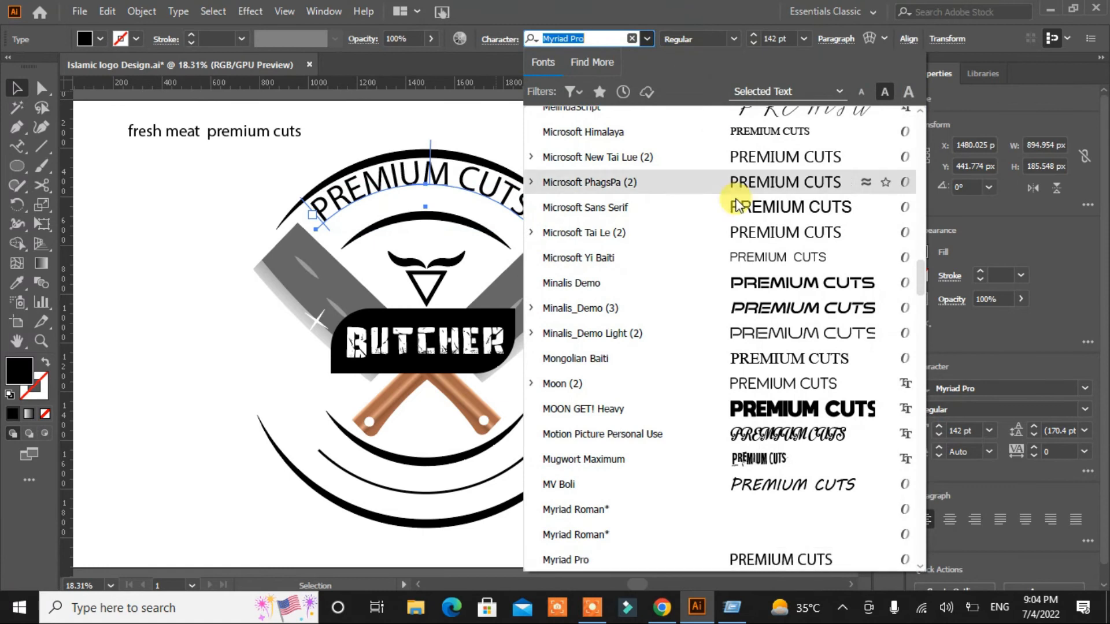
scroll(772, 412, "up", 15)
left_click(783, 327)
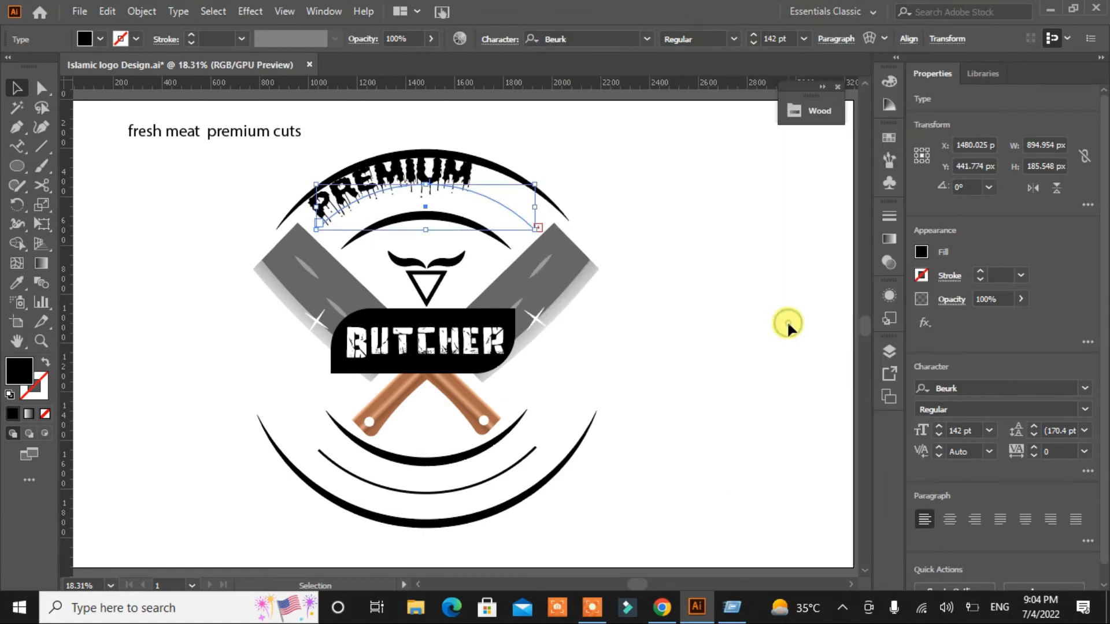
left_click(938, 434)
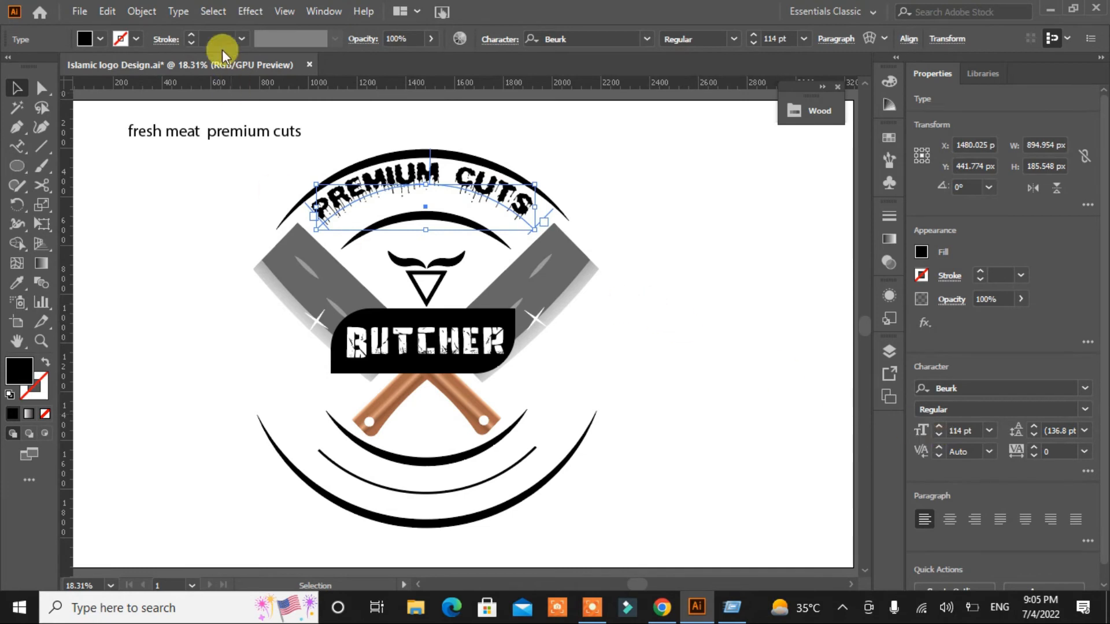
Set the path alignment of PREMIUM CUTS to Center in the Type on a Path options
left_click(178, 12)
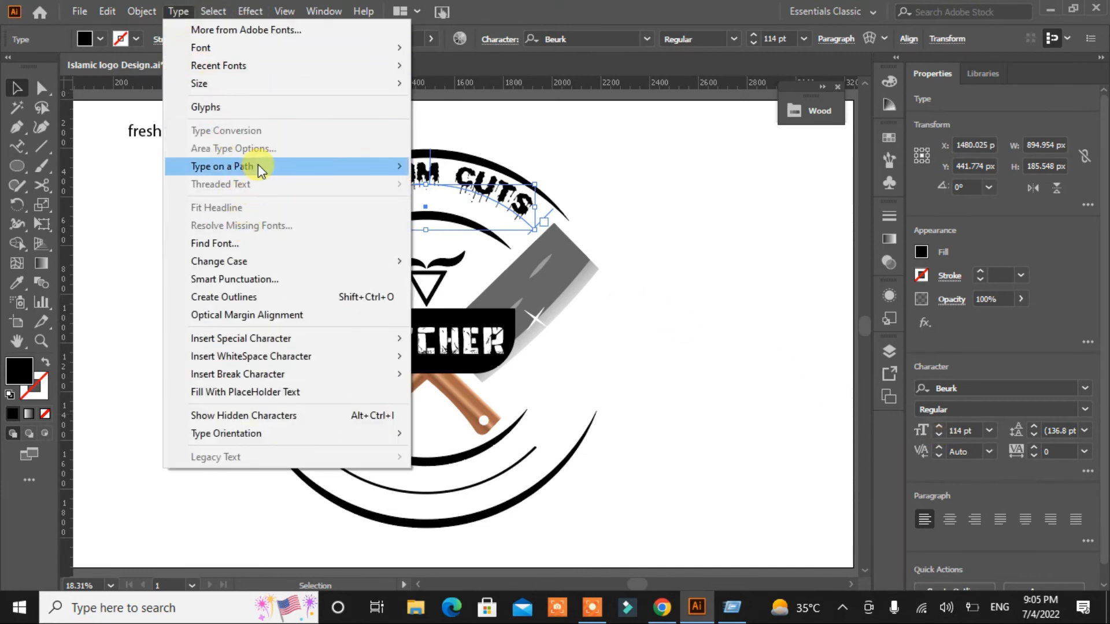
left_click(503, 260)
left_click(450, 344)
left_click(574, 283)
left_click(571, 328)
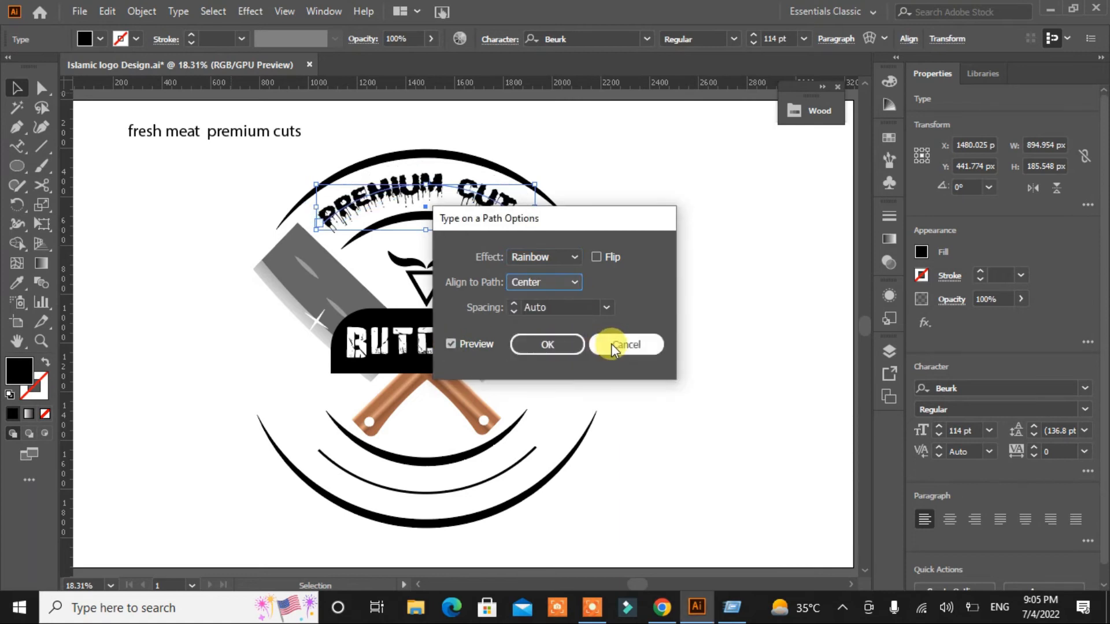
left_click(568, 344)
Fine-tune the size of PREMIUM CUTS to 115 pt and deselect it
left_click(938, 427)
left_click(938, 427)
left_click(938, 437)
left_click(938, 438)
left_click(939, 438)
left_click(938, 438)
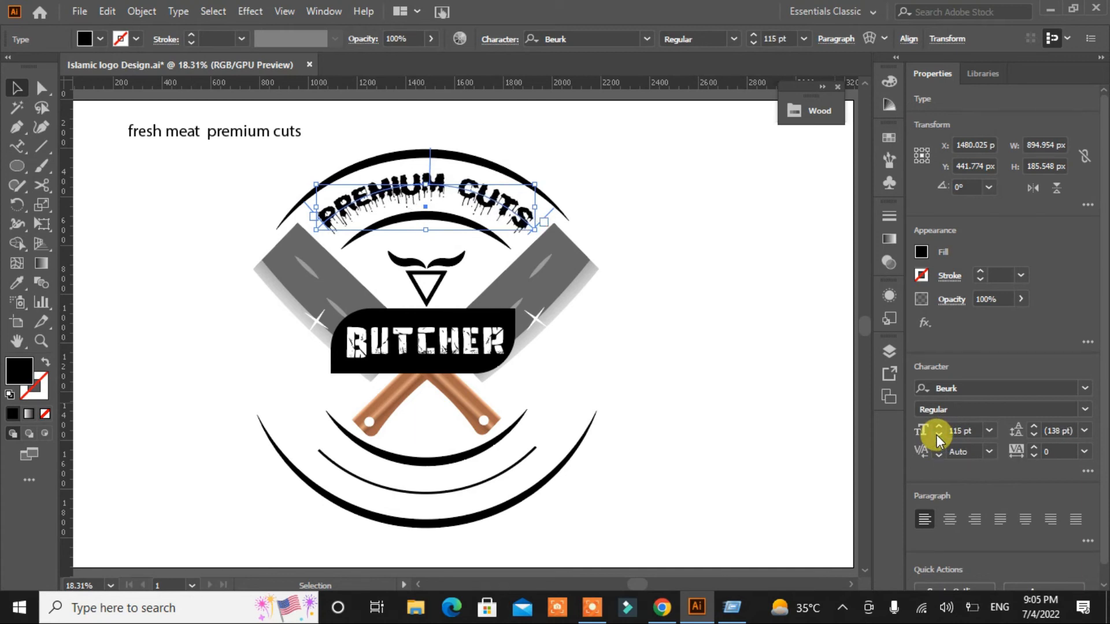
left_click(122, 245)
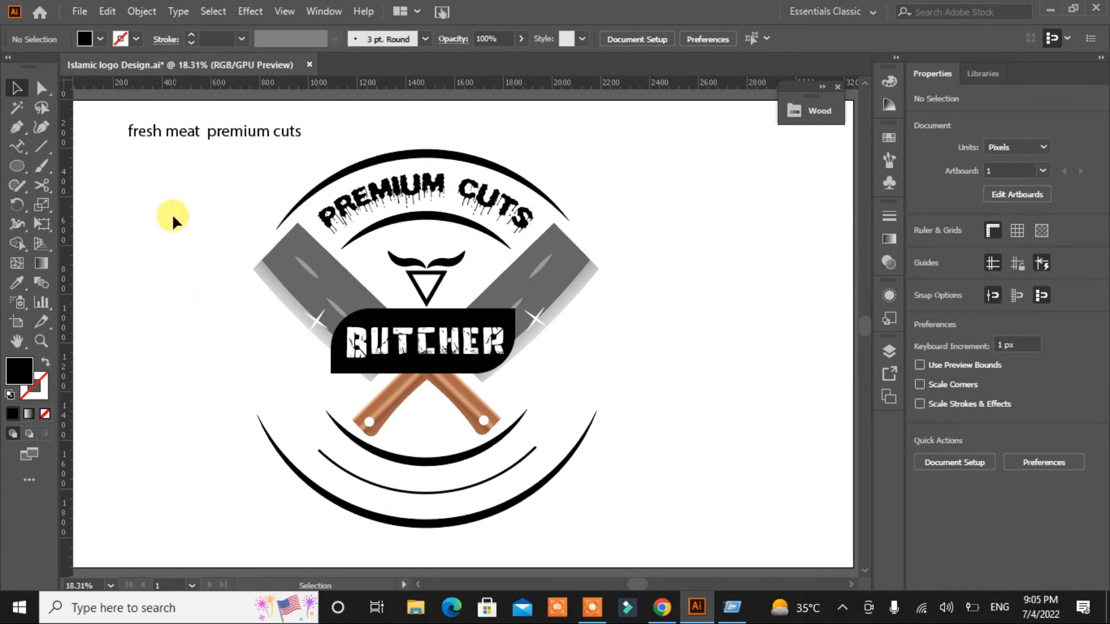
Copy the words "fresh meat" from the loose text line and start type on a path along the lower thin arc
left_click(20, 142)
left_click_drag(128, 131, 202, 140)
key("ctrl+c")
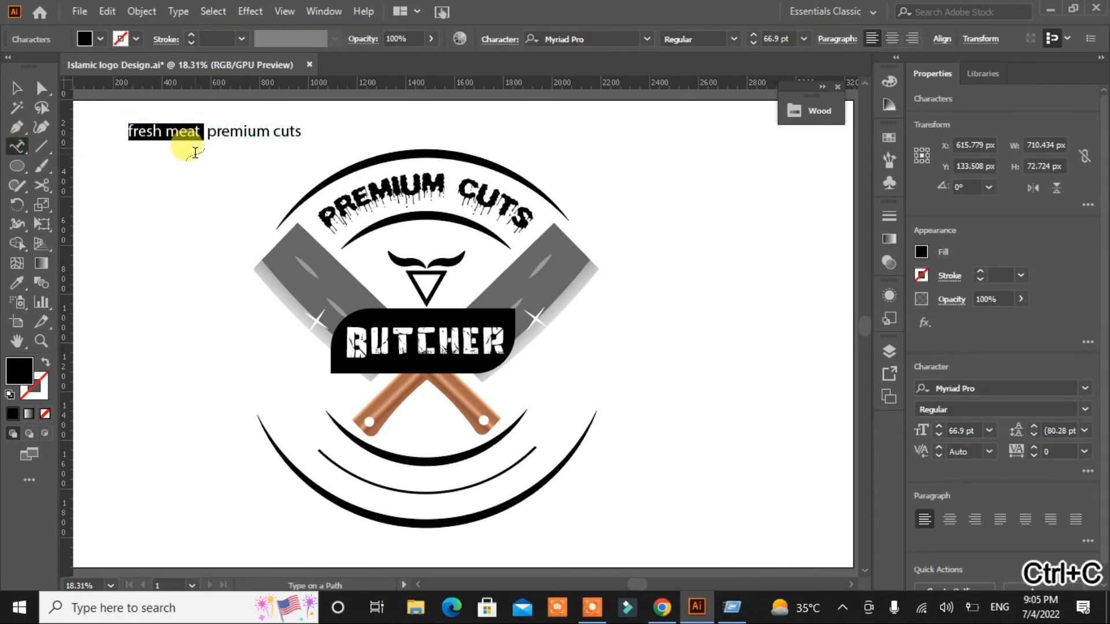
key("ctrl+z")
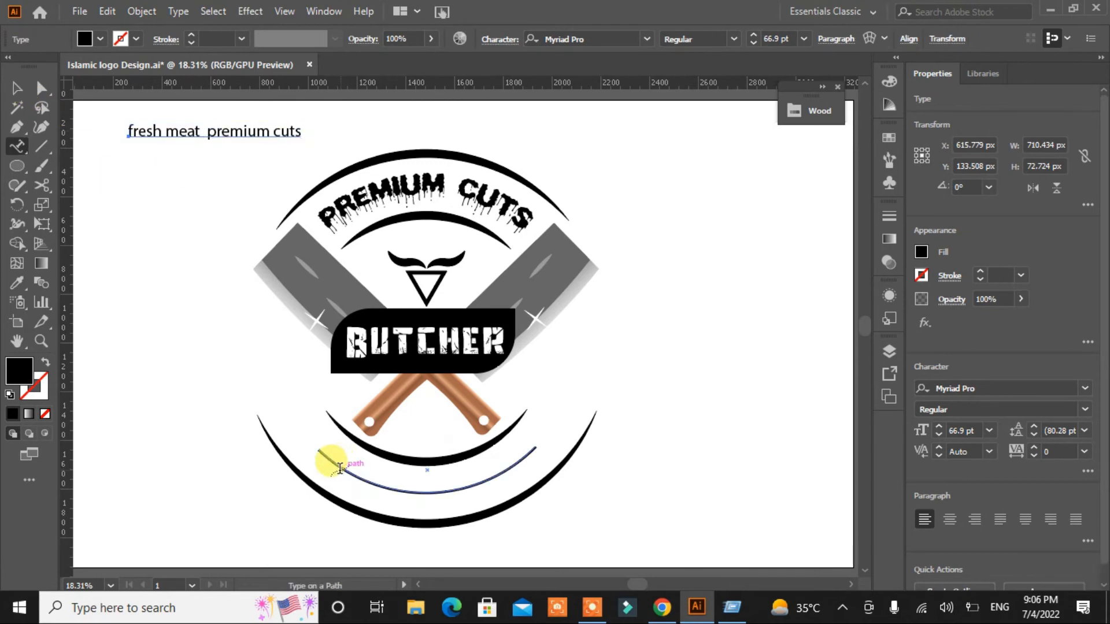
left_click(521, 456)
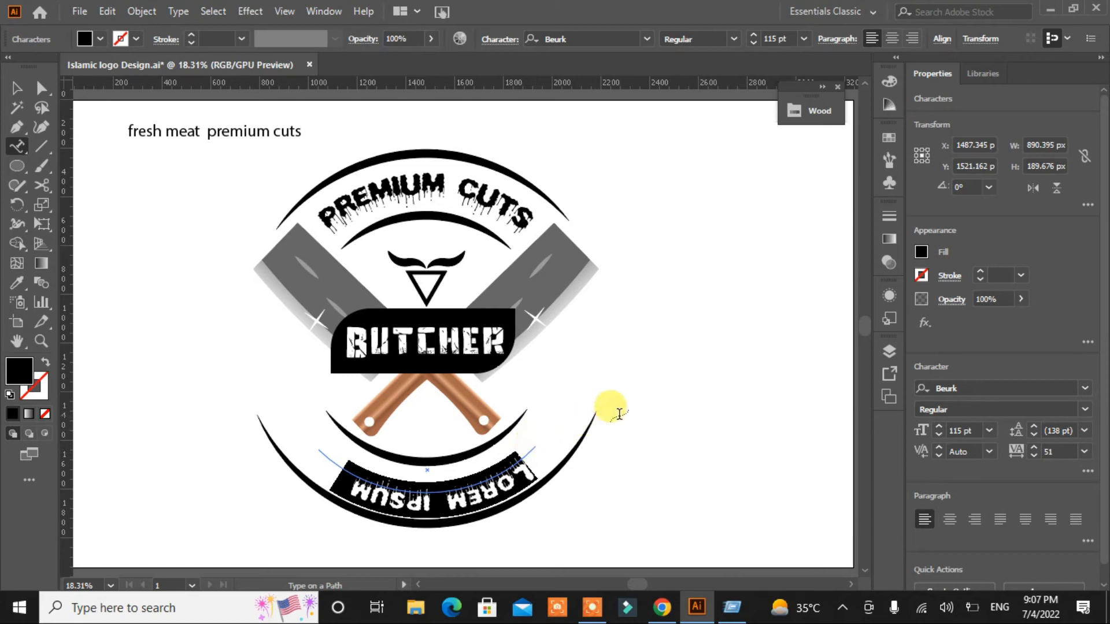
Flip the placeholder text to the inner side of the lower arc so that it reads upright
left_click(41, 88)
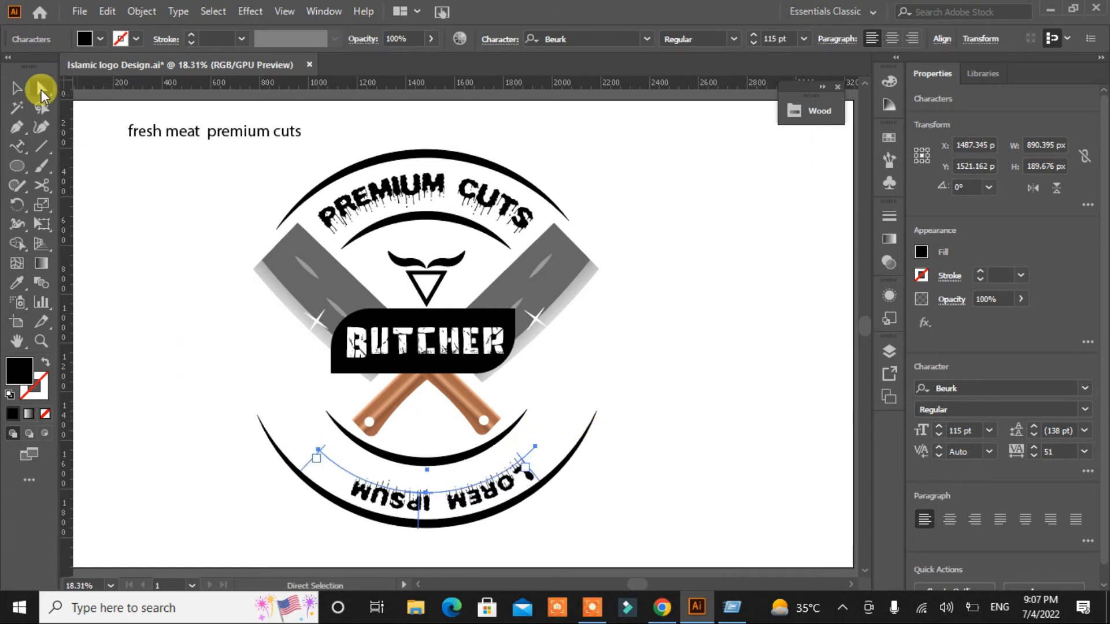
left_click(414, 526)
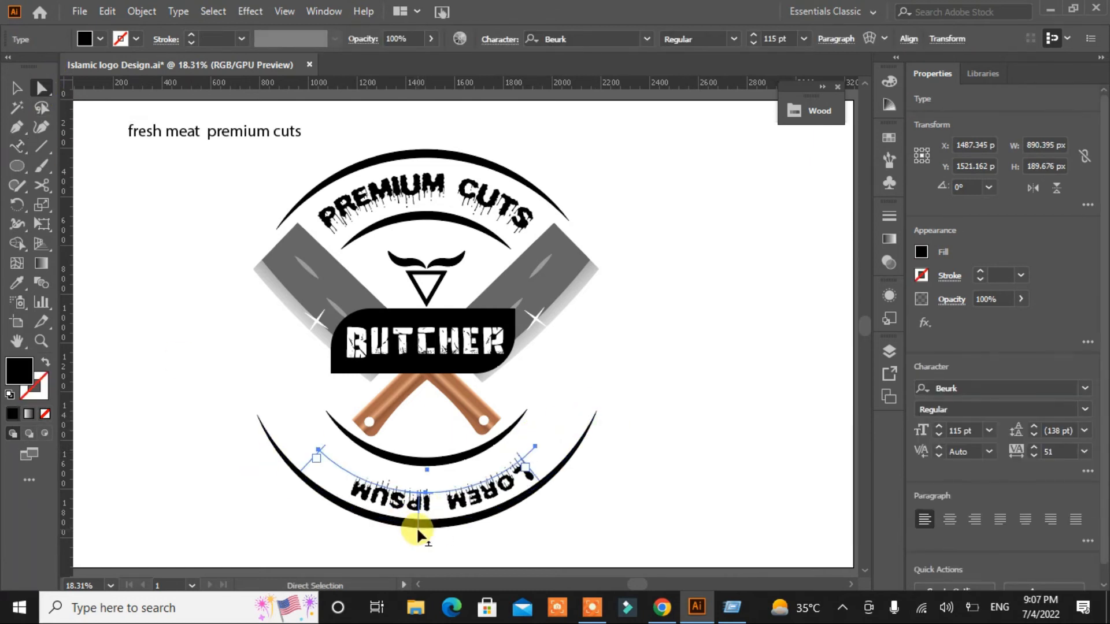
left_click_drag(417, 524, 411, 474)
Set the placeholder text's path alignment to Center in the Type on a Path options
left_click(178, 12)
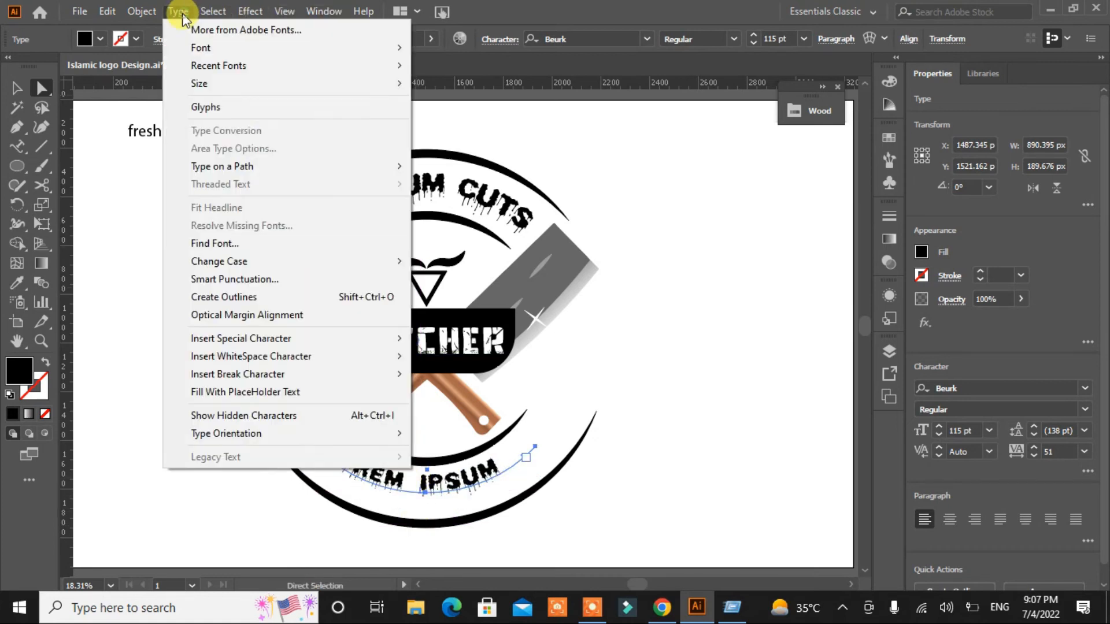
mouse_move(286, 167)
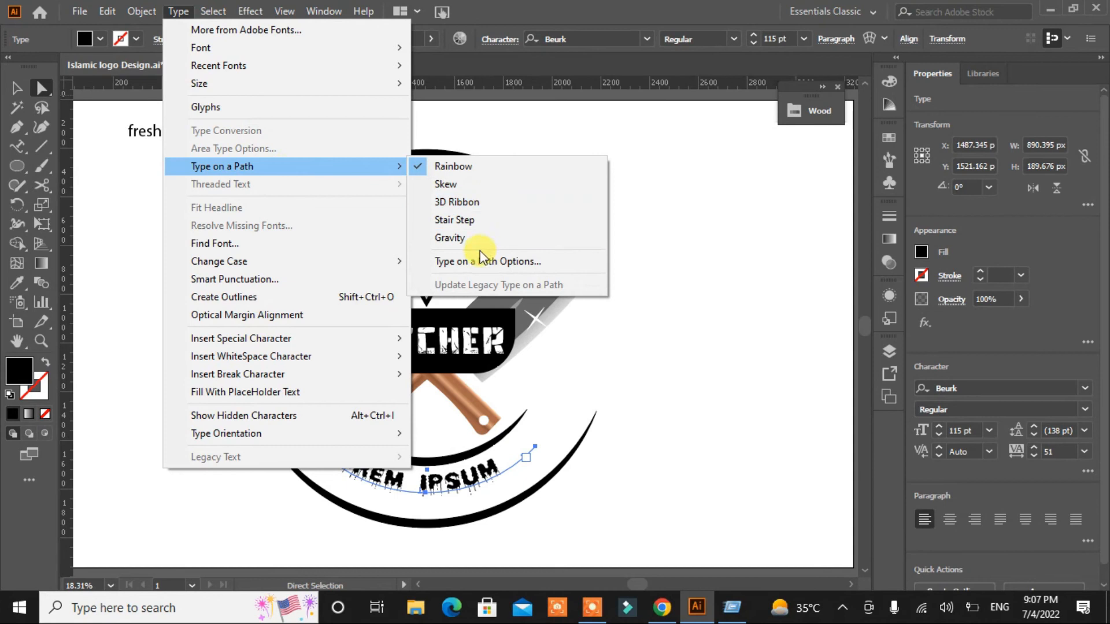
left_click(491, 261)
left_click(574, 282)
left_click(546, 335)
left_click(452, 345)
left_click(552, 345)
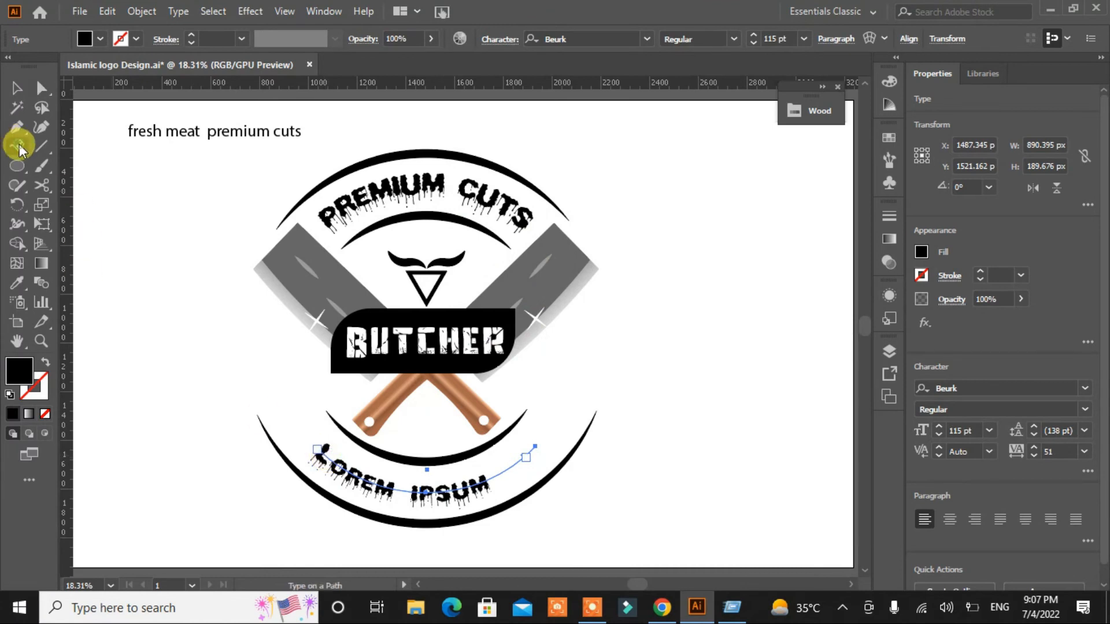
Replace the placeholder text on the lower arc with the copied words "fresh meat" and select the text object
left_click_drag(325, 457, 510, 490)
key("ctrl+v")
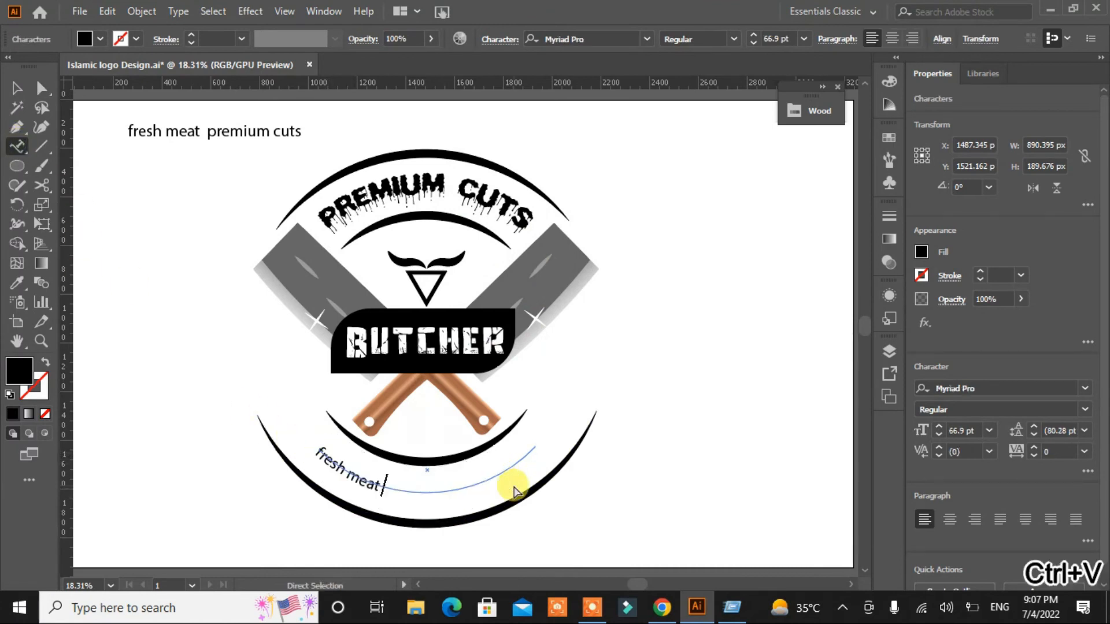
left_click(16, 283)
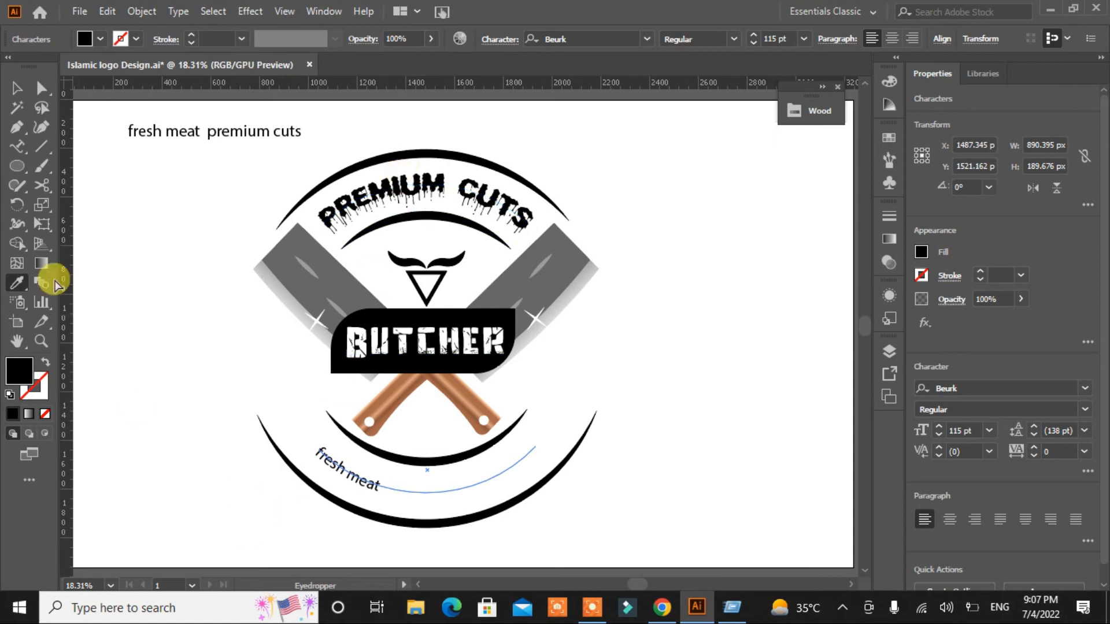
left_click(17, 88)
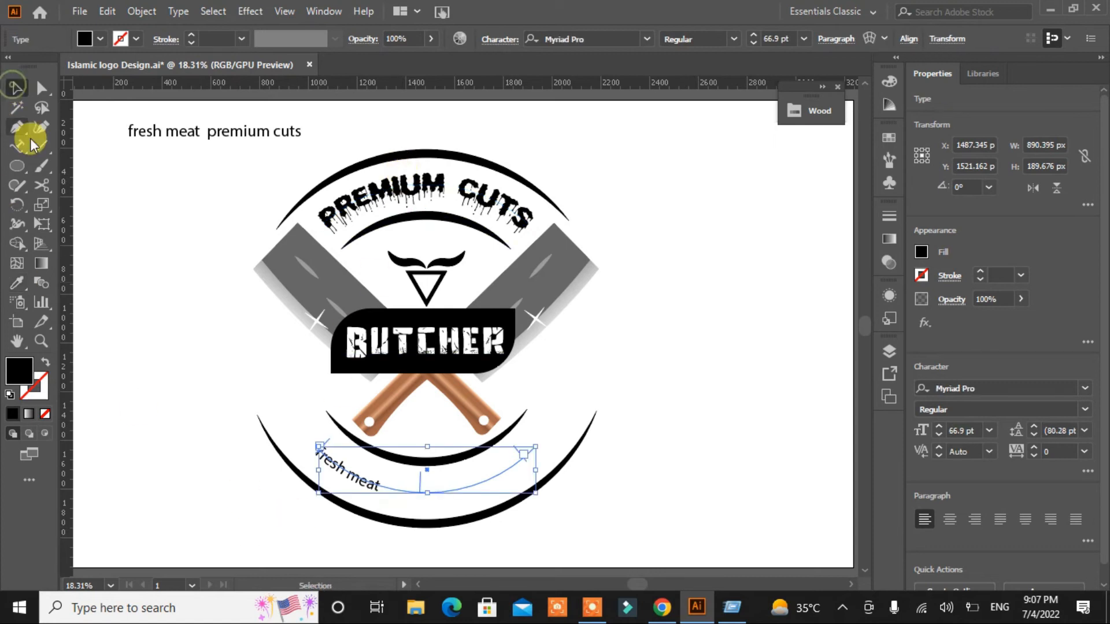
Change the font of "fresh meat" on the lower arc to Beurk and set its size to 169 pt
left_click(646, 40)
scroll(752, 185, "up", 10)
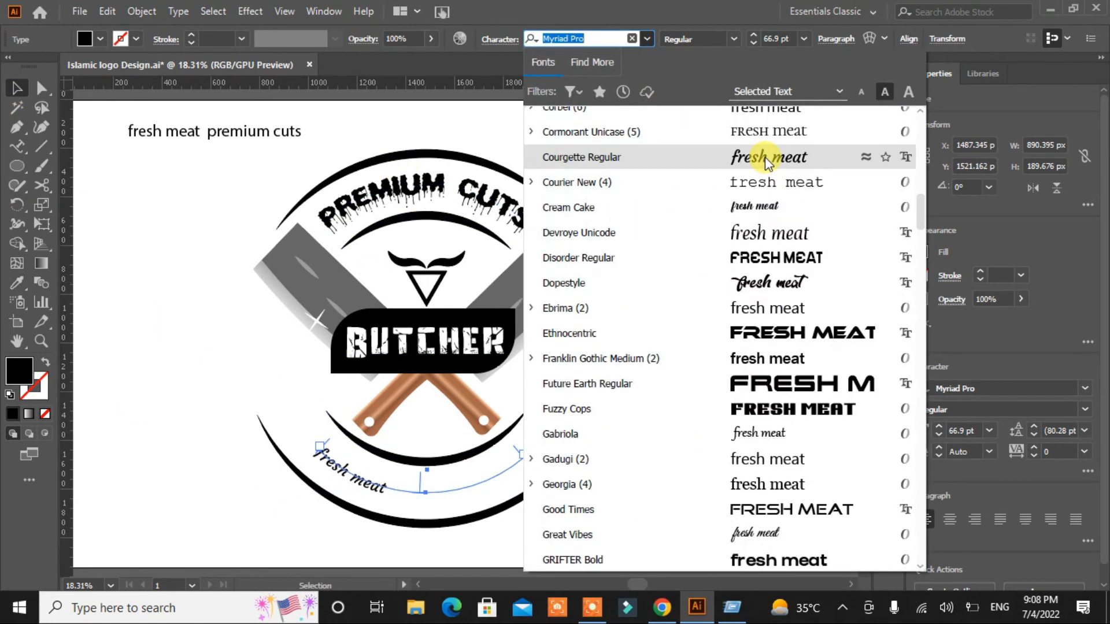
scroll(764, 157, "up", 10)
left_click(763, 116)
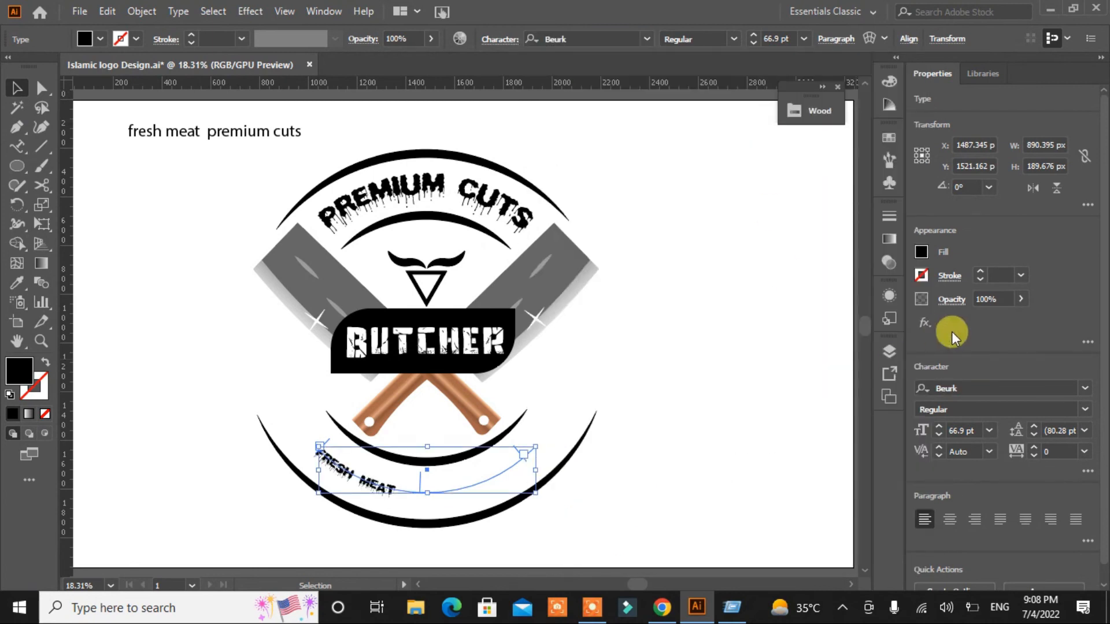
left_click_drag(938, 427, 938, 425)
left_click(941, 433)
left_click(941, 433)
left_click(941, 432)
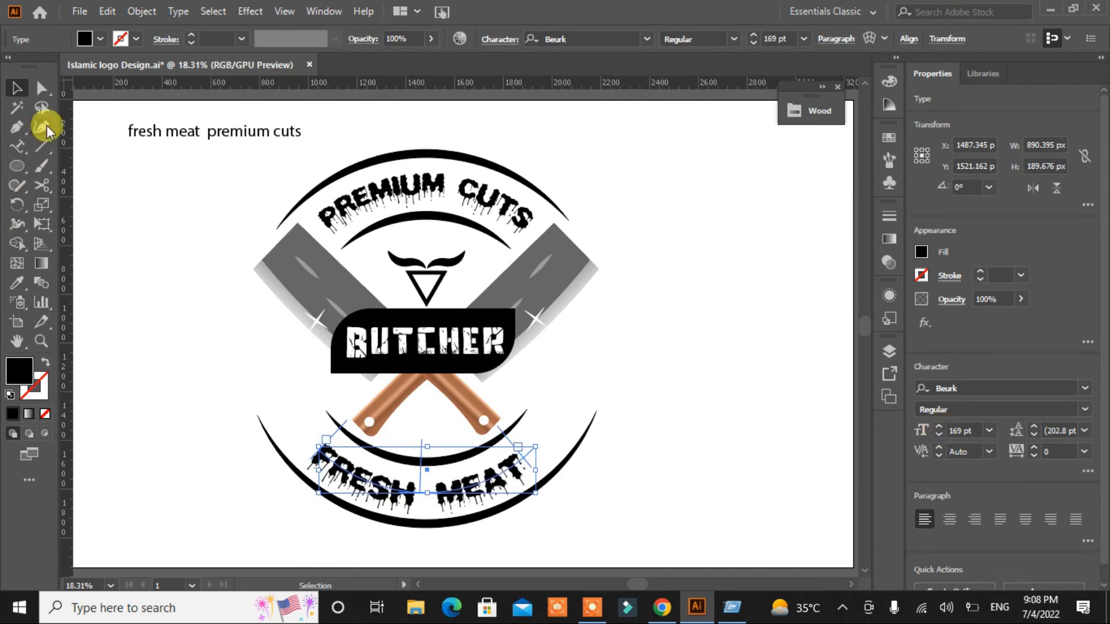
Increase the font size of the "fresh meat" text on the lower arc to 174 pt and deselect it
left_click(42, 88)
left_click_drag(499, 428, 503, 429)
left_click(938, 428)
left_click(938, 428)
left_click(937, 427)
left_click(937, 427)
left_click(937, 427)
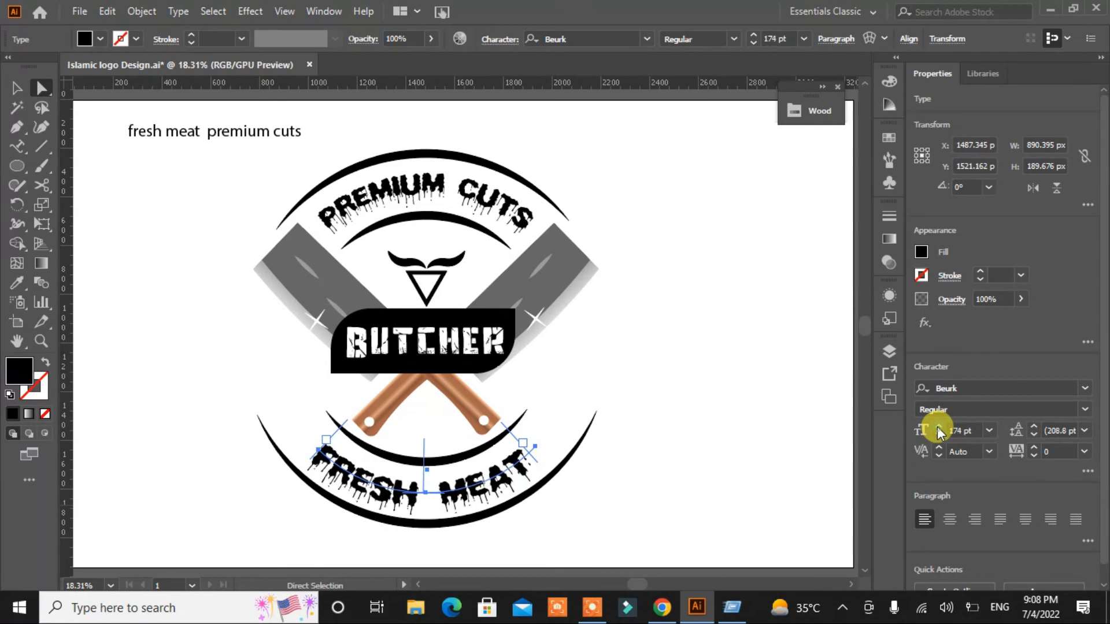
left_click(733, 445)
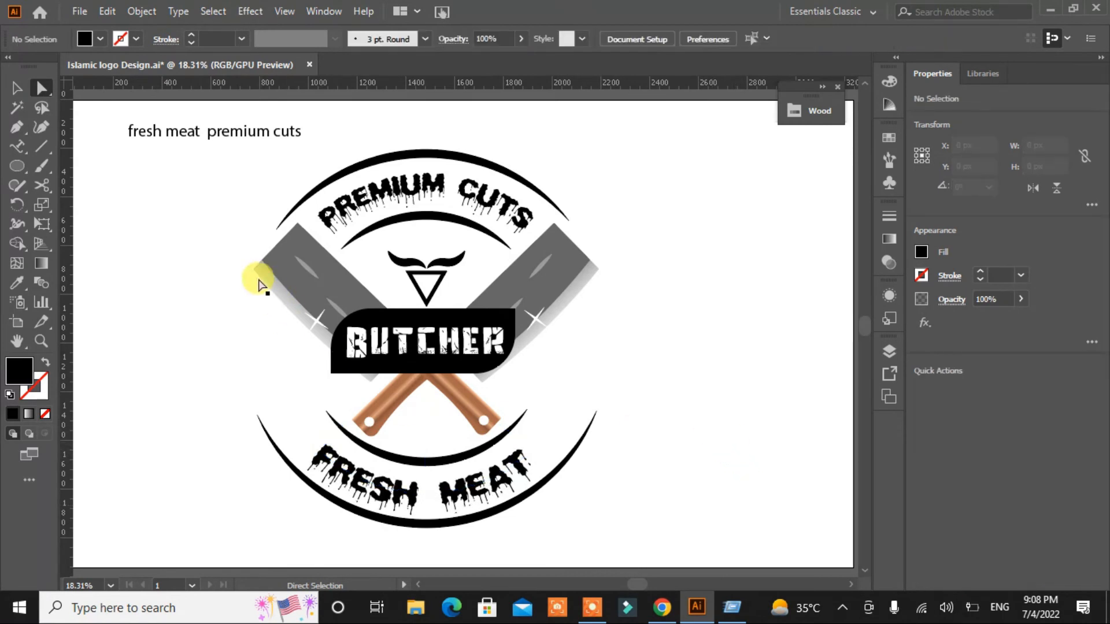
Turn the black BUTCHER banner's rounded corners into square corners with a radius of 0 px
left_click(16, 87)
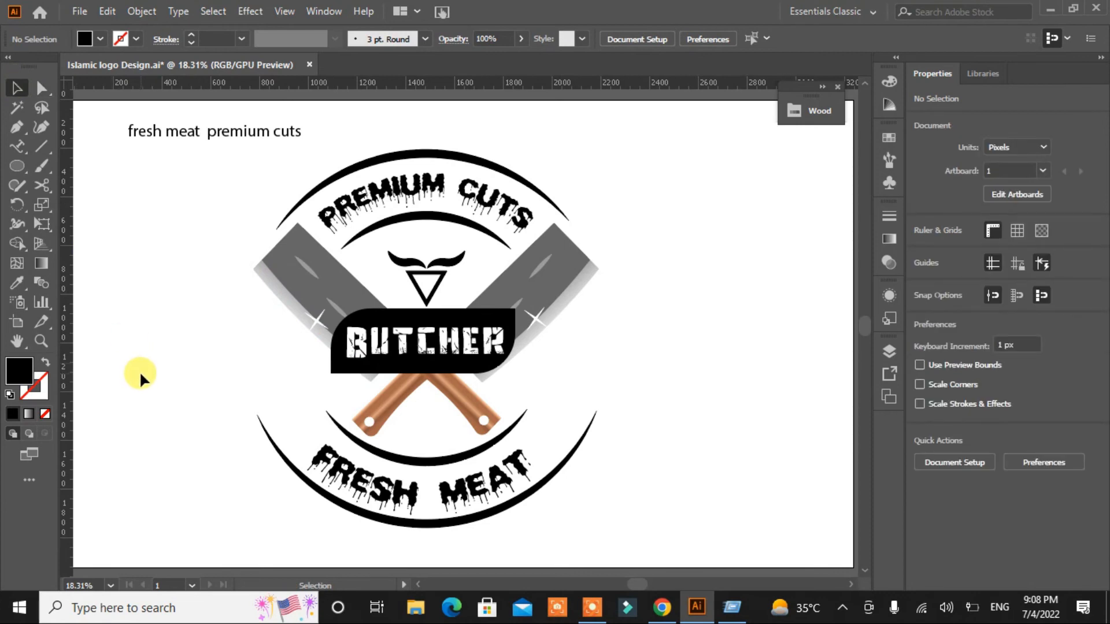
left_click(381, 375)
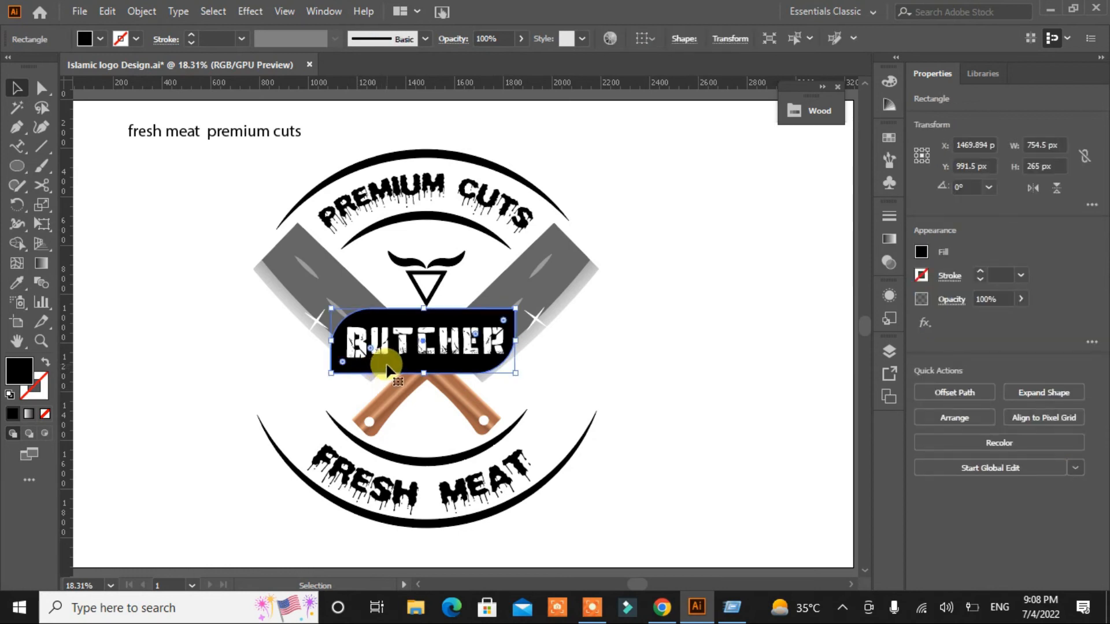
left_click(41, 88)
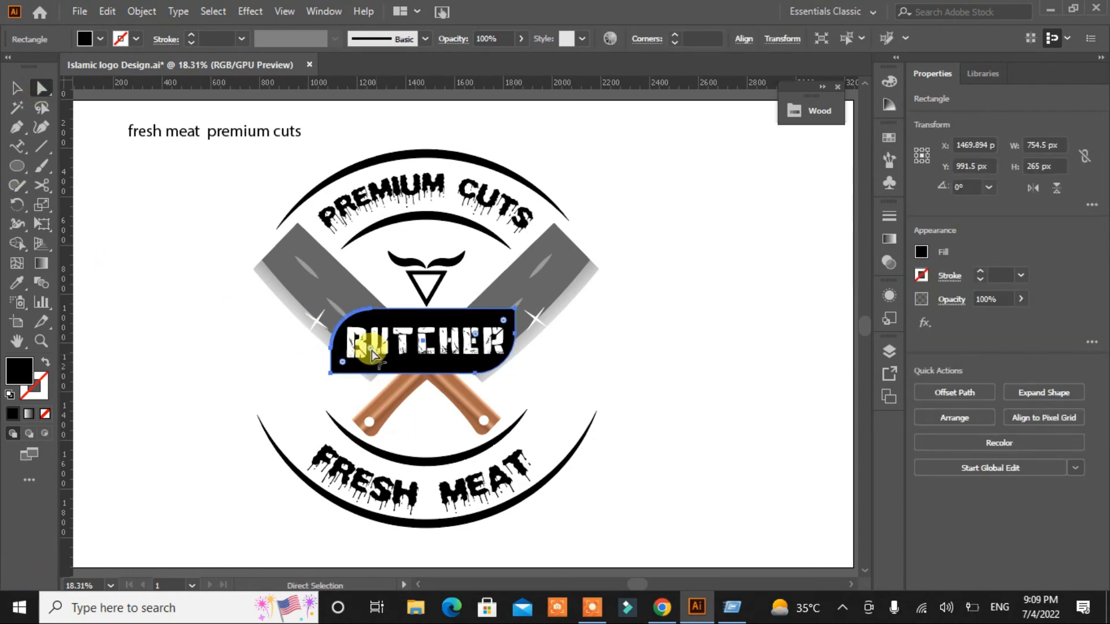
left_click_drag(372, 352, 329, 304)
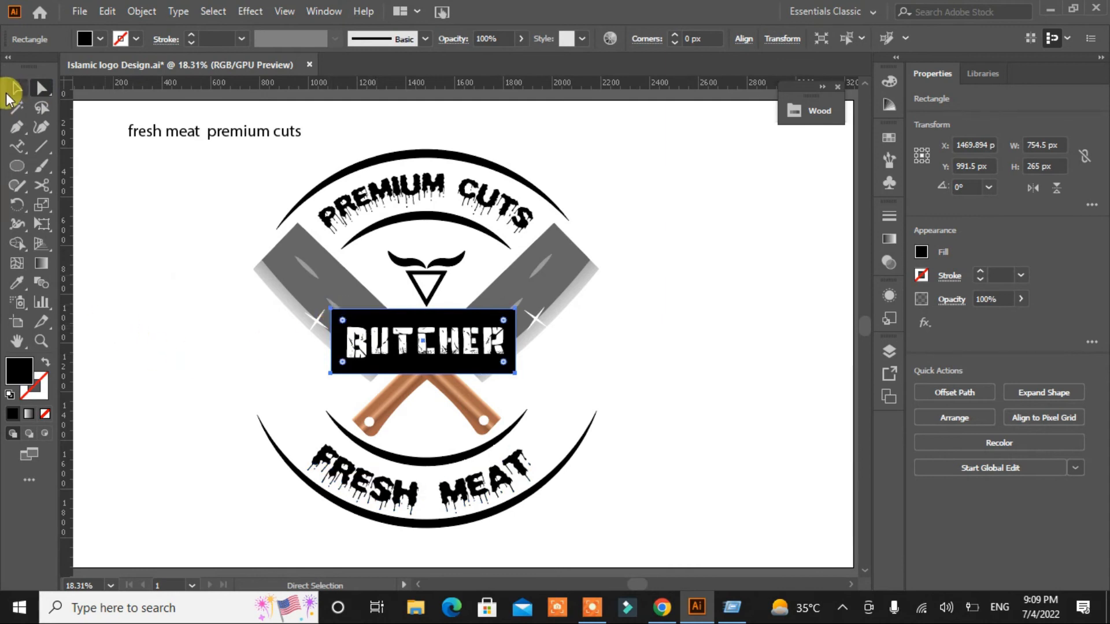
Widen the black banner rectangle to about 1455 px and move it down over the cleaver handles
left_click(17, 88)
left_click_drag(516, 341, 607, 340)
left_click_drag(331, 341, 293, 383)
left_click(163, 213)
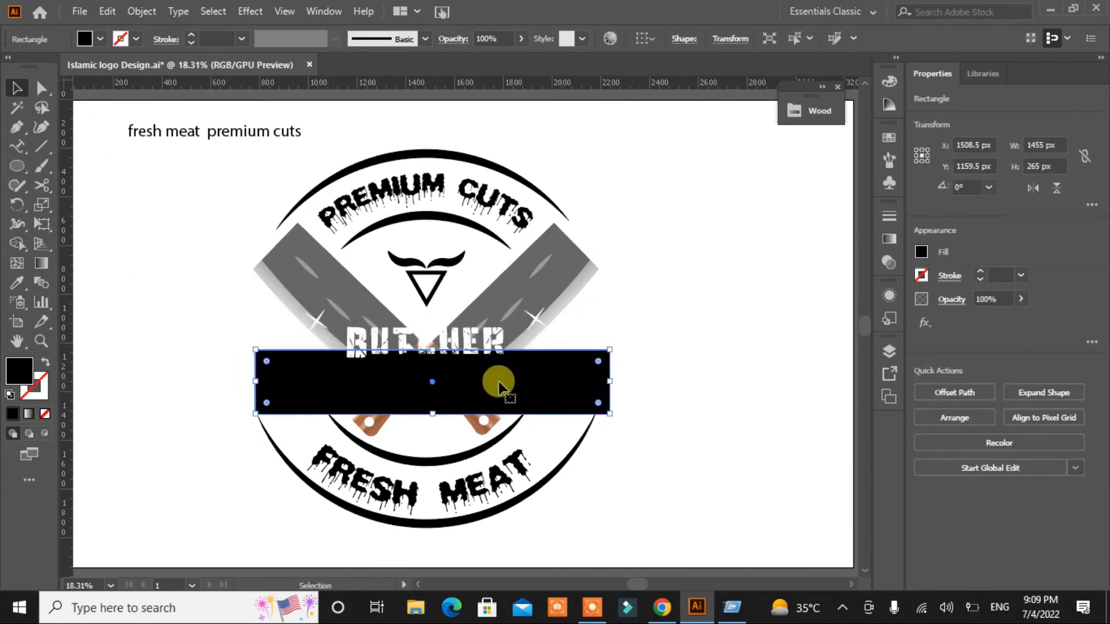
Apply a Make with Warp envelope to the black banner using the Rise style with a 50% horizontal bend
left_click(140, 11)
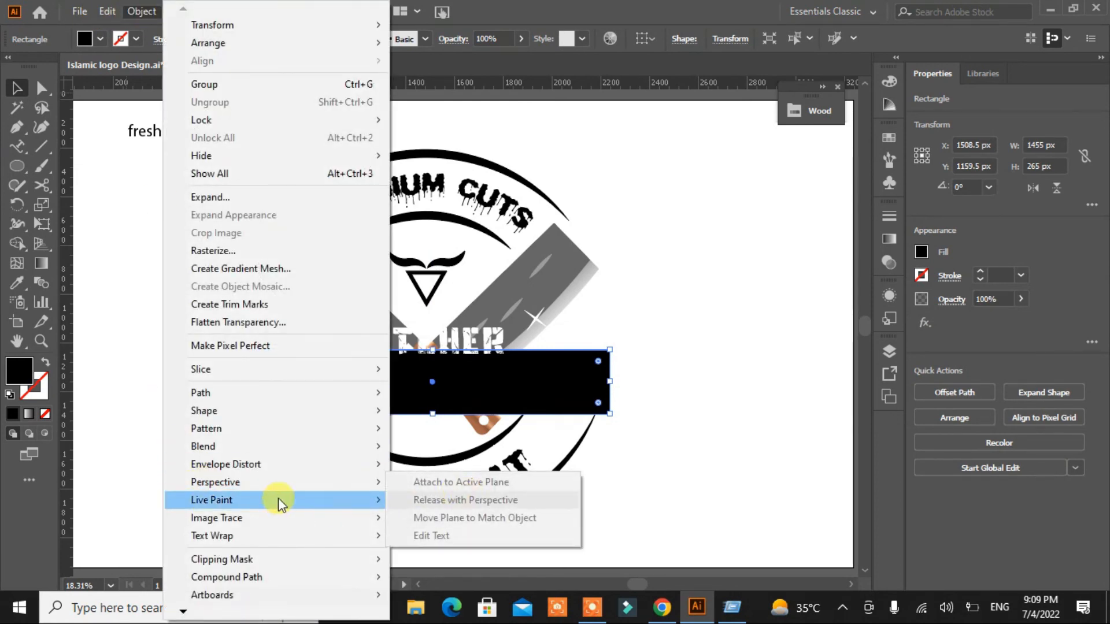
left_click(442, 469)
left_click(445, 382)
left_click_drag(570, 184, 748, 175)
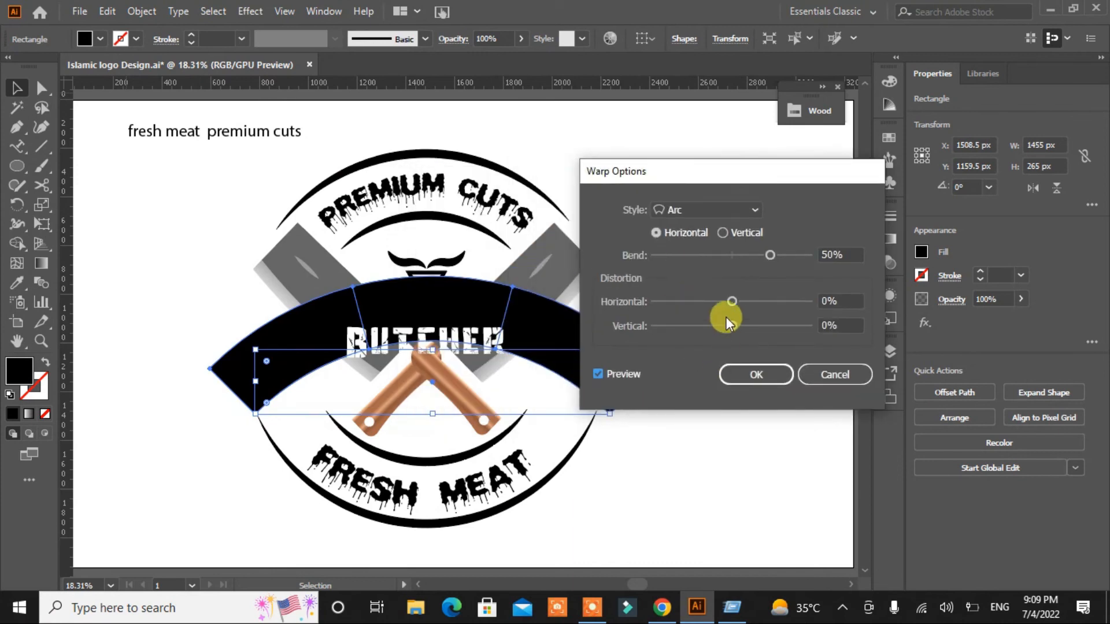
left_click(754, 210)
left_click(723, 245)
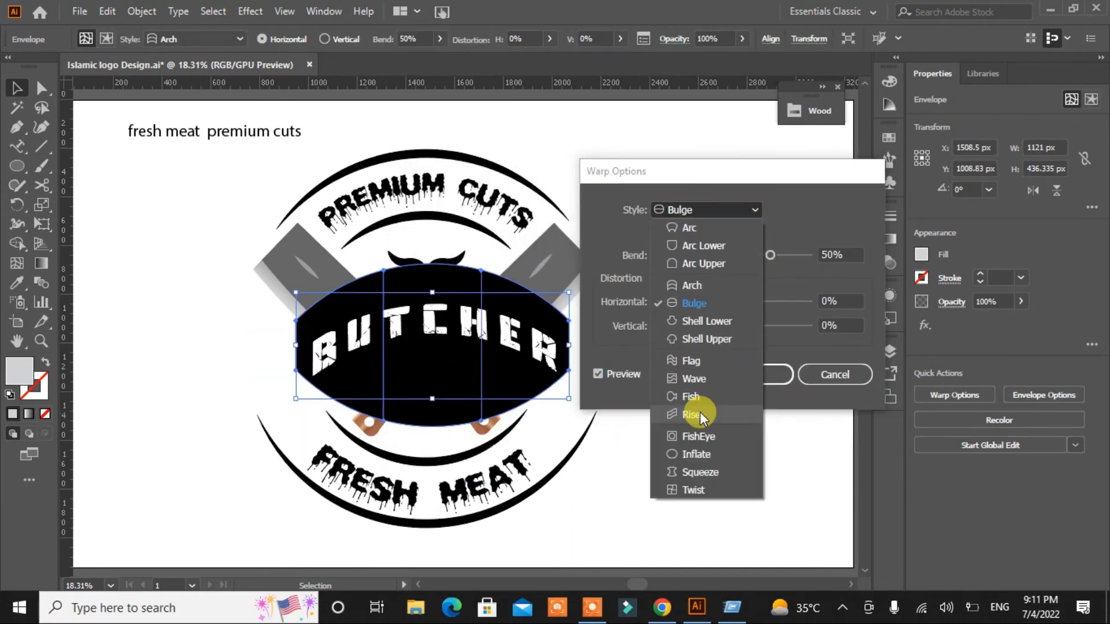
left_click(699, 412)
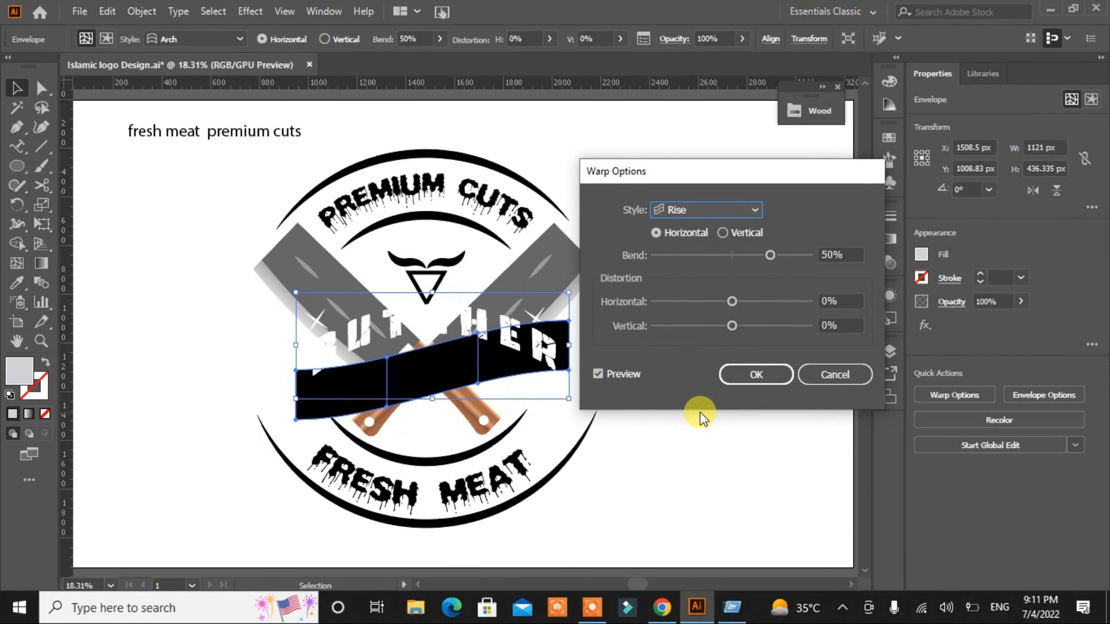
left_click(757, 377)
Change the BUTCHER text's envelope warp style to Rise, using a 45% horizontal bend
left_click(528, 346)
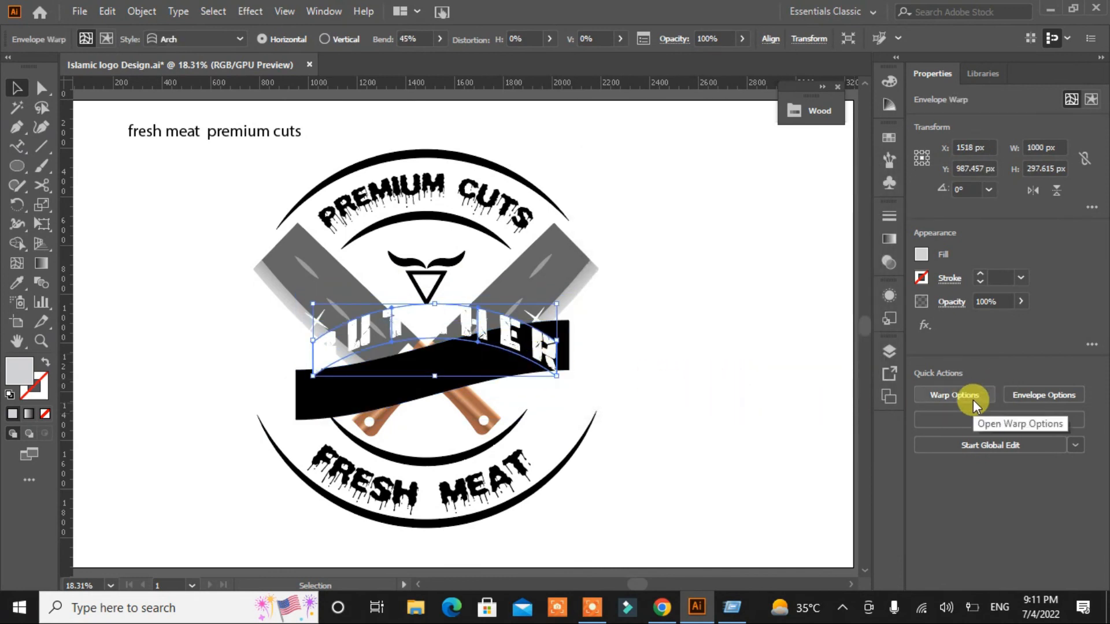
left_click(972, 399)
left_click(751, 211)
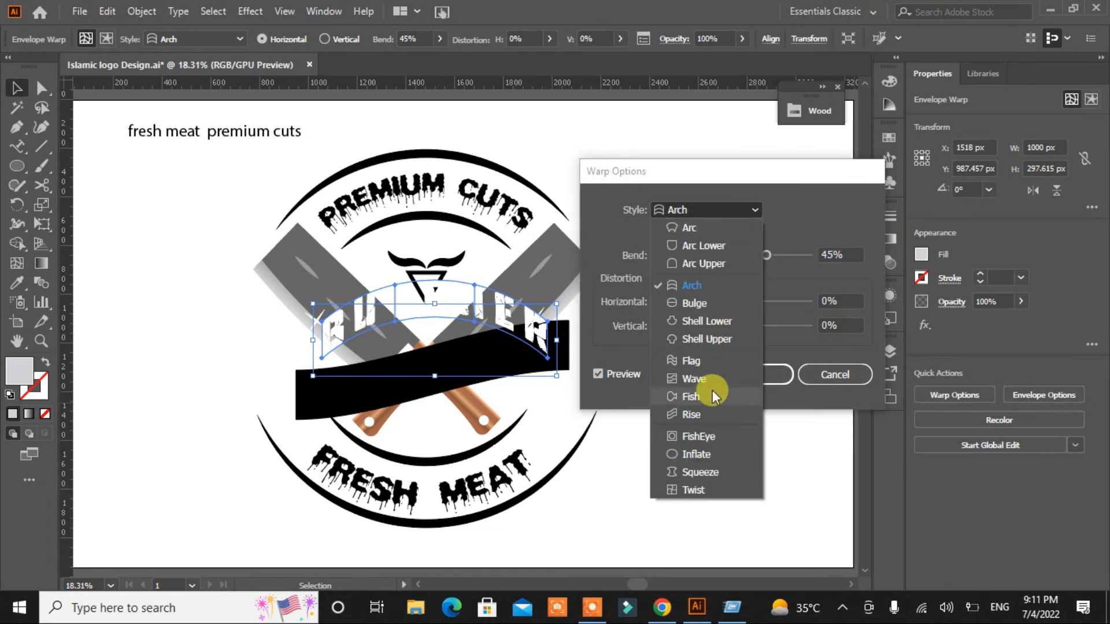
left_click(708, 413)
left_click(762, 376)
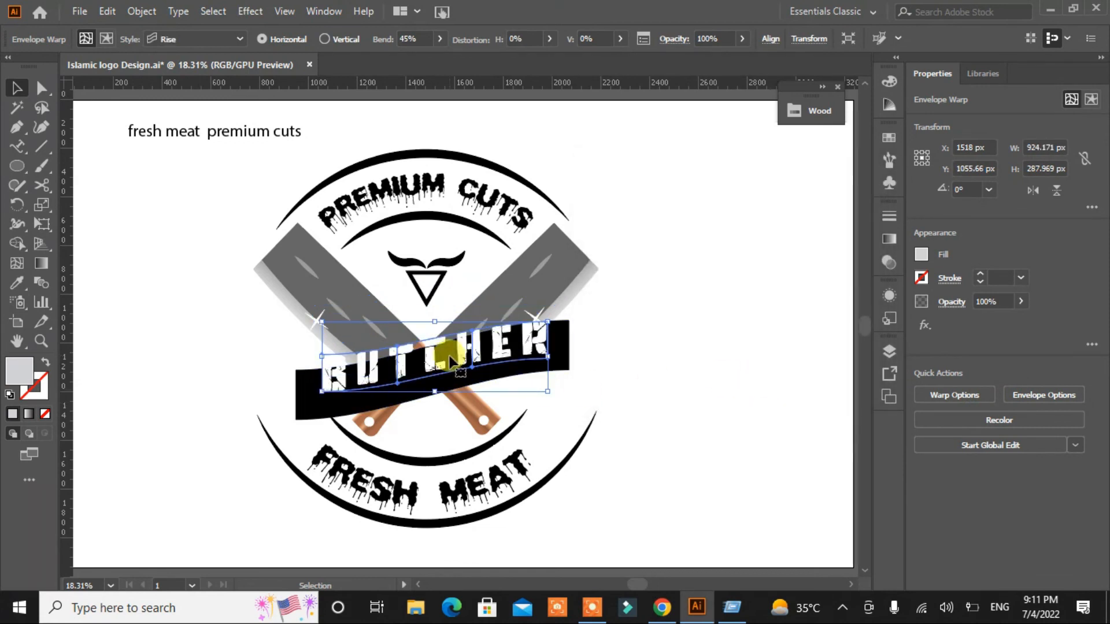
Move the warped BUTCHER text down onto the black banner, to a Y position of about 1123 px
key("Down")
key("Down")
key("Down")
key("Down")
key("Down")
key("Down")
key("Down")
key("Down")
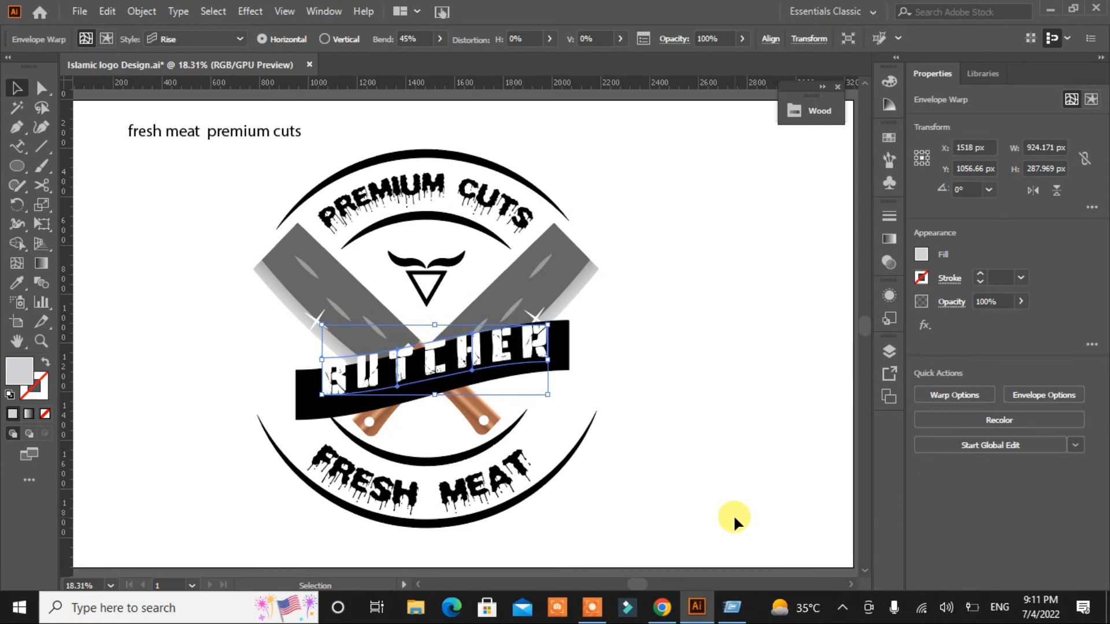
key("Down")
key("Down")
key("Down")
key("Down")
key("Down")
key("Down")
key("Down")
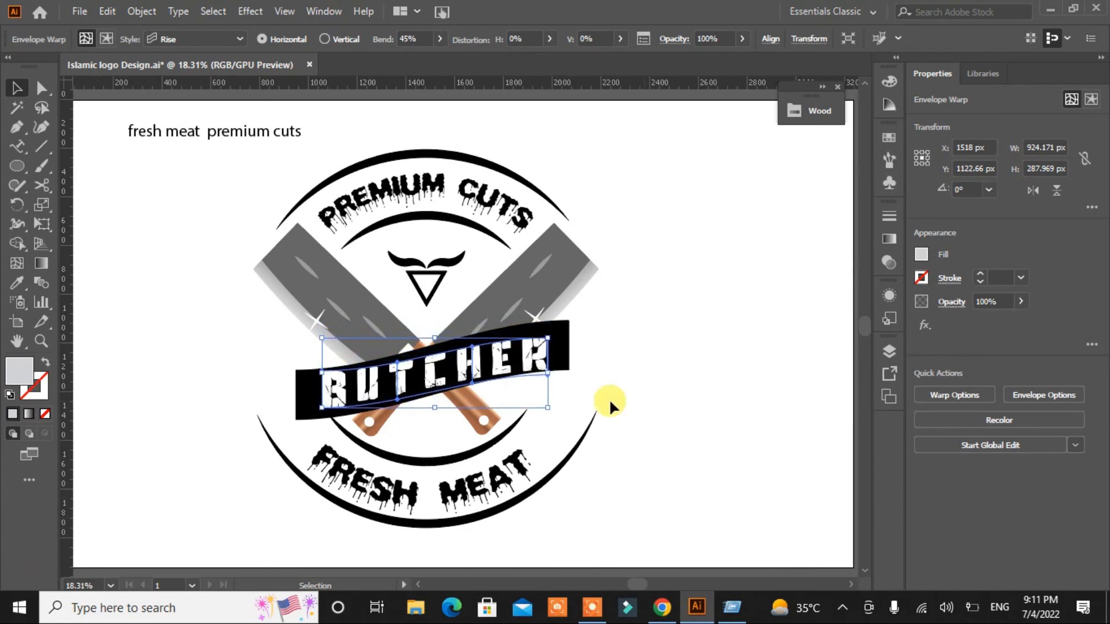
Stretch the BUTCHER text to about 1076 px wide to fill the banner and rotate it about 3.4° to follow the slope
left_click_drag(547, 373, 568, 373)
mouse_move(322, 373)
left_mouse_down()
mouse_move(306, 383)
mouse_move(318, 367)
mouse_move(307, 373)
left_mouse_up()
key("Left")
key("Left")
key("Left")
key("Left")
key("Left")
key("Left")
key("Left")
key("Left")
key("Left")
key("Left")
key("Left")
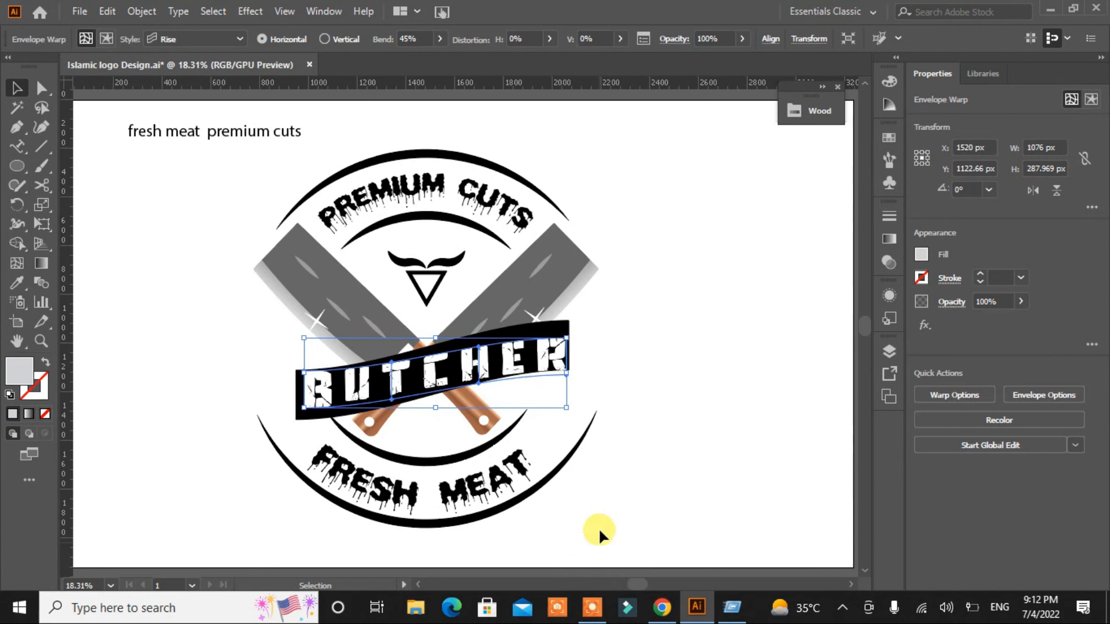
left_click_drag(573, 415, 572, 407)
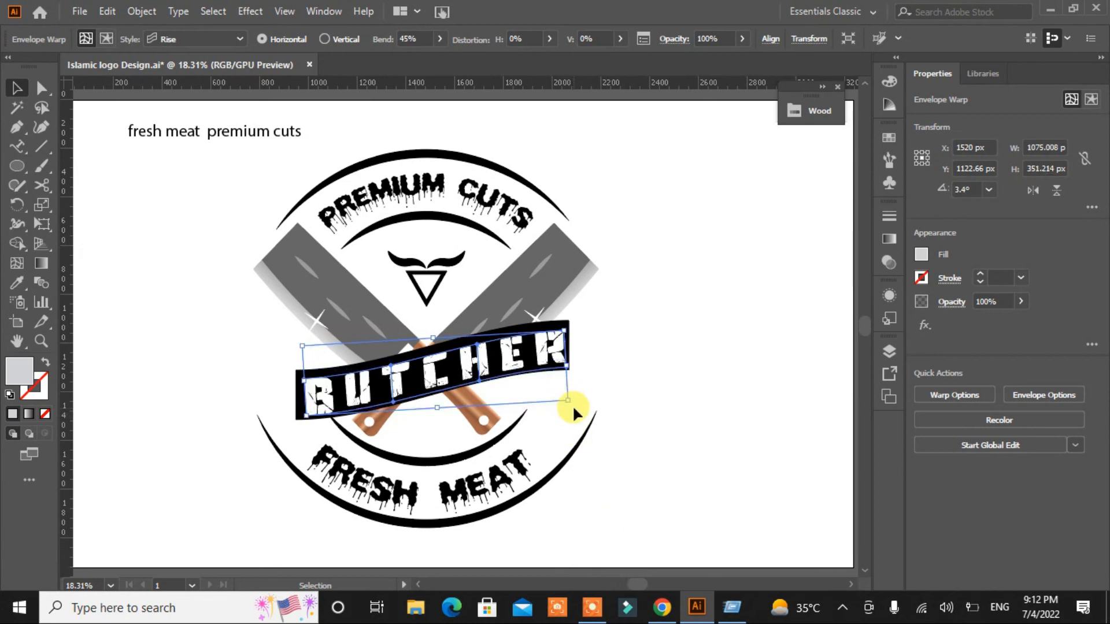
left_click(713, 382)
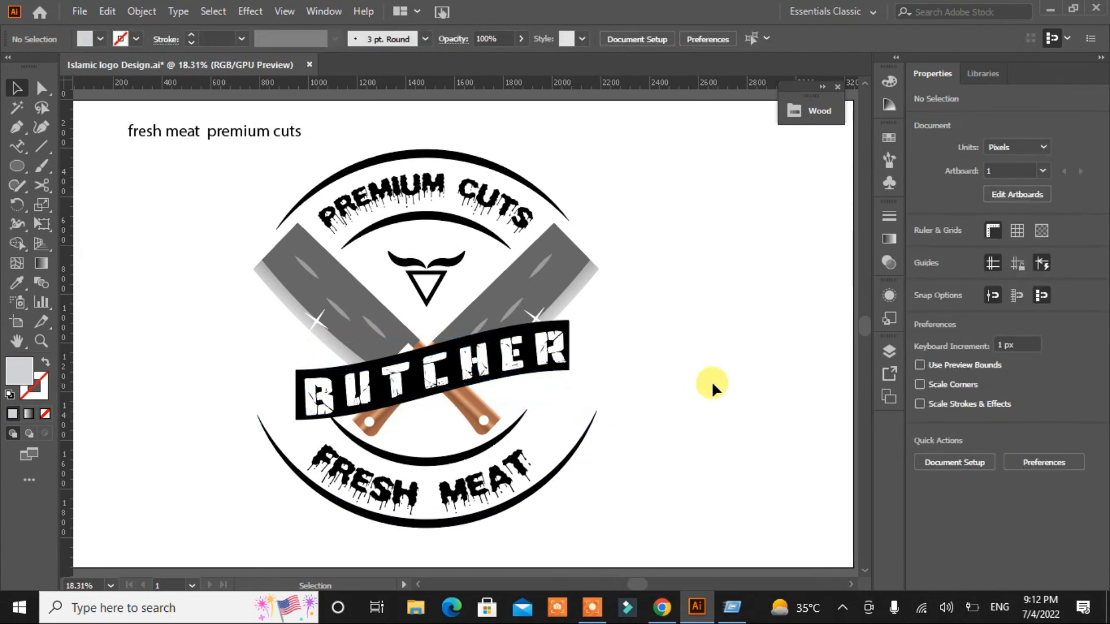
Expand the BUTCHER text's envelope with Object and Fill enabled
left_click(564, 370)
right_click(556, 355)
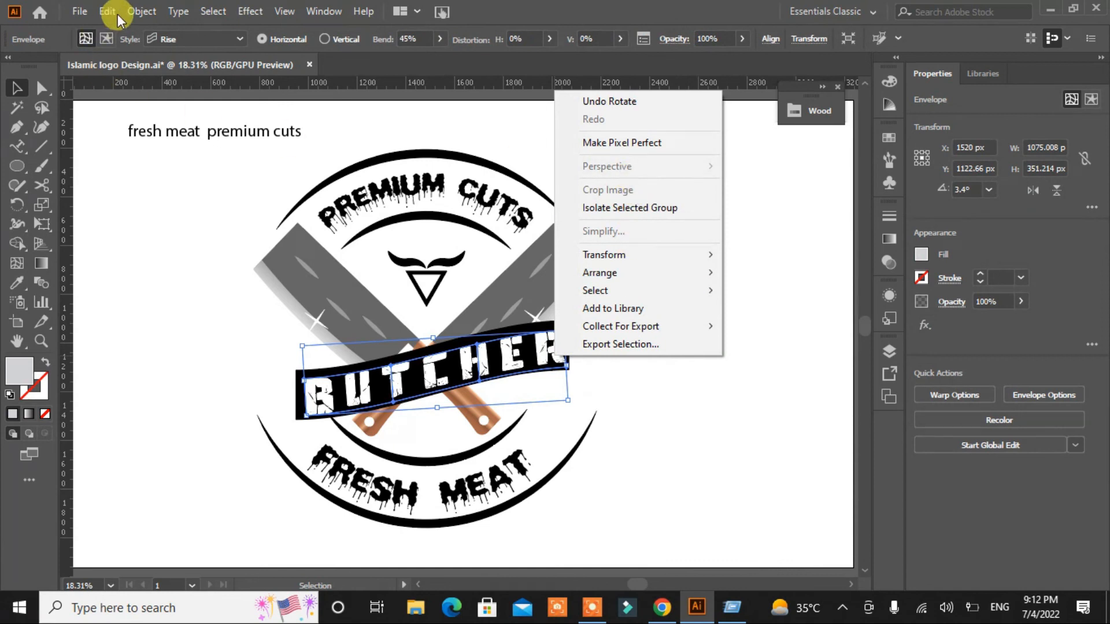
left_click(142, 12)
left_click(208, 197)
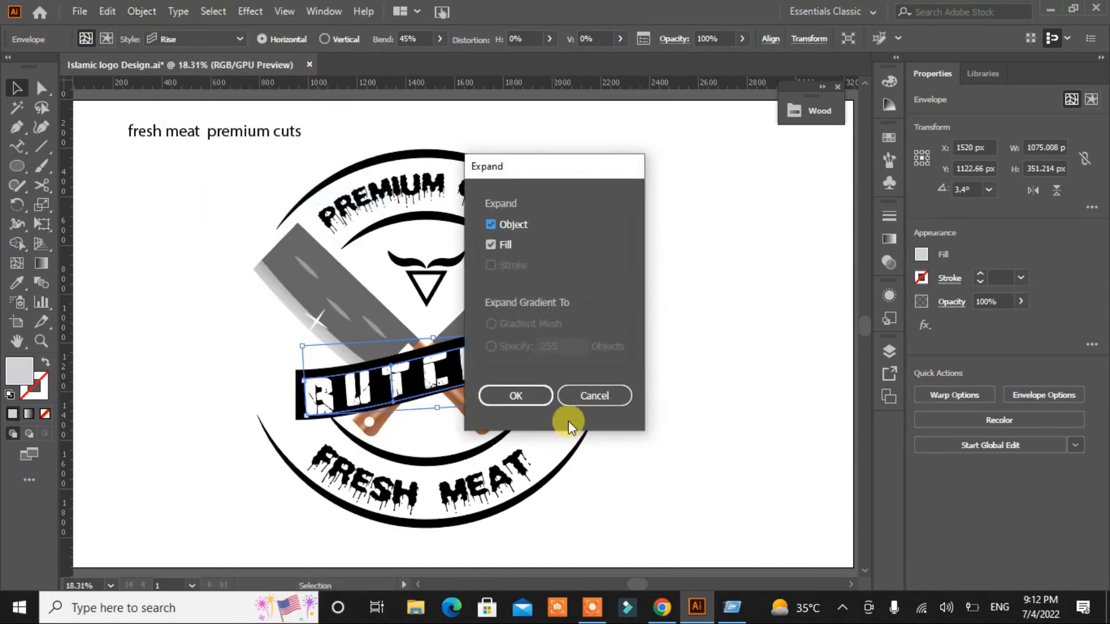
left_click(520, 396)
left_click(684, 371)
Expand the black banner's warp envelope with Object and Fill enabled
left_click(564, 326)
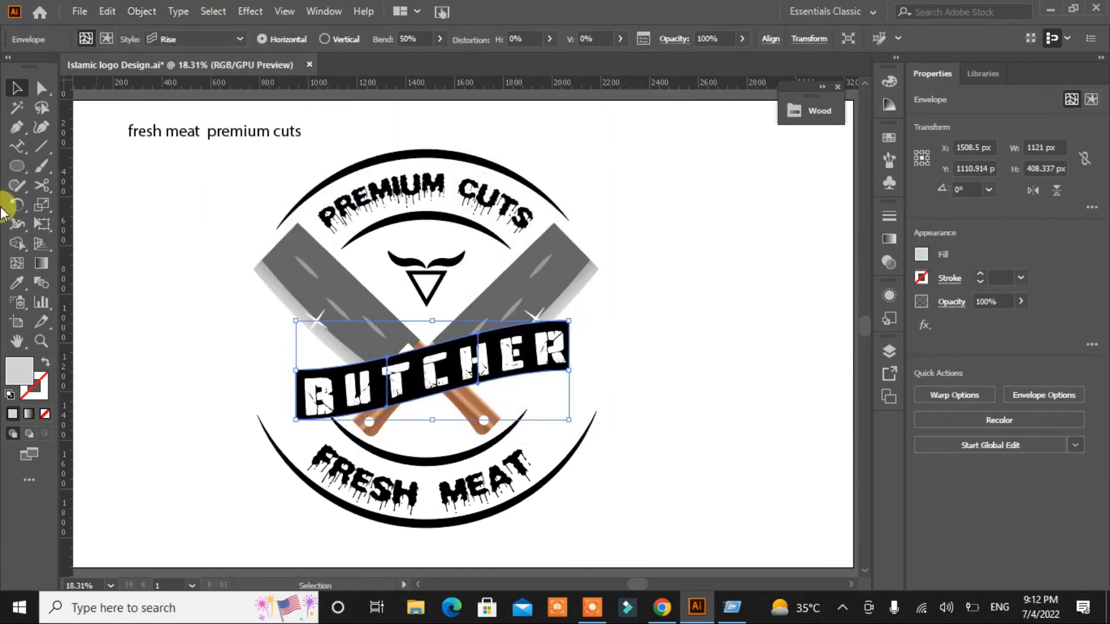
left_click(132, 13)
left_click(209, 197)
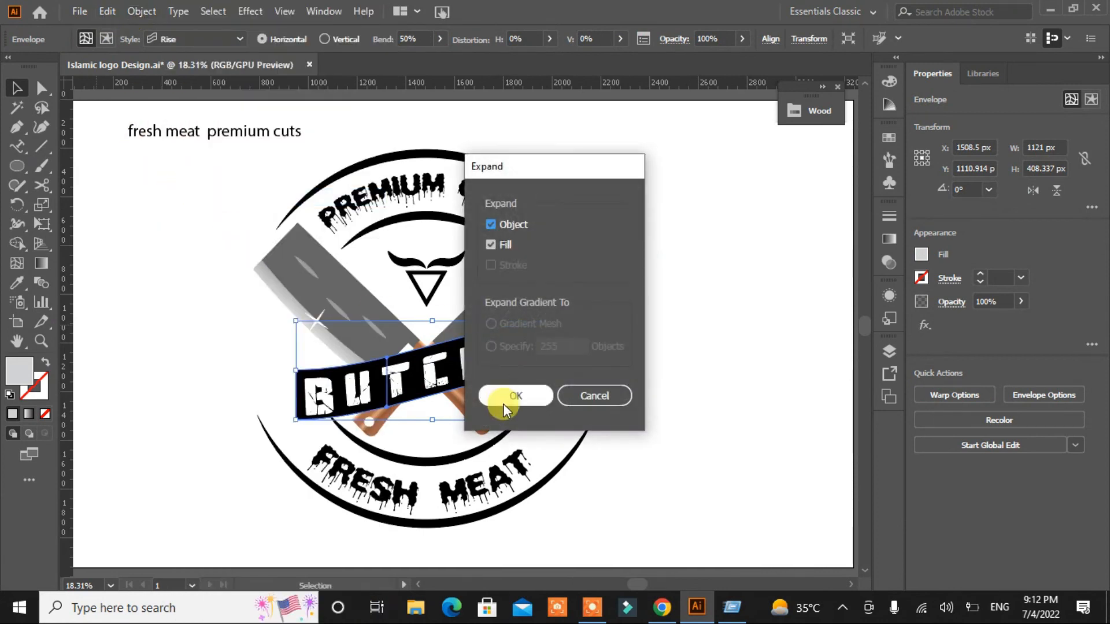
left_click(504, 401)
left_click(665, 386)
Fill the expanded banner behind the BUTCHER text with the dark red swatch
left_click(568, 331)
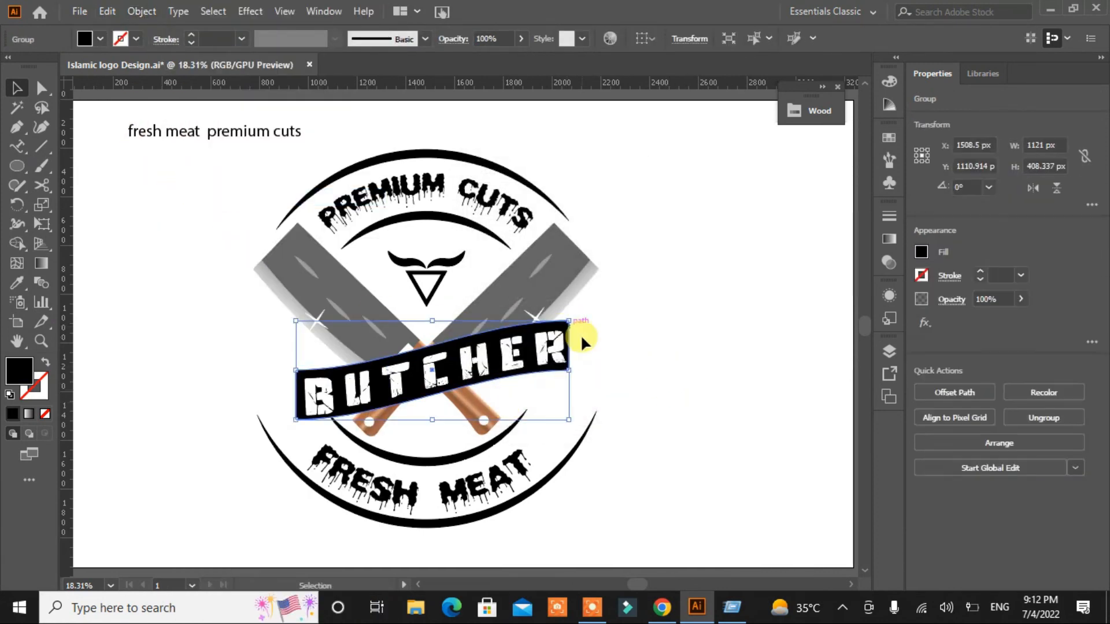
left_click(100, 38)
left_click(123, 69)
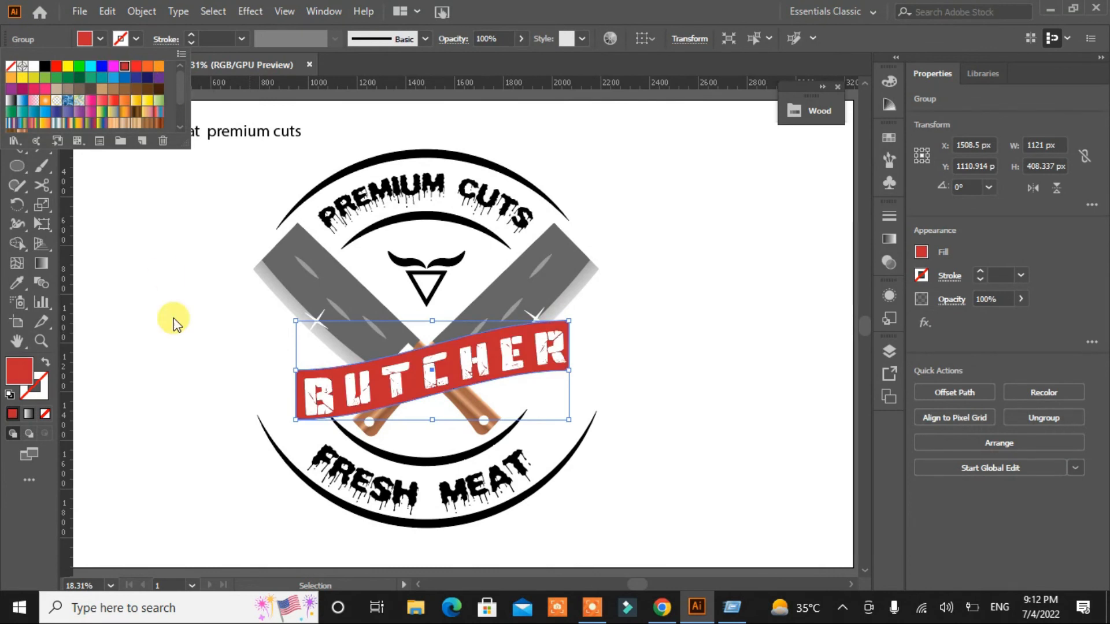
left_click(171, 316)
left_click(171, 315)
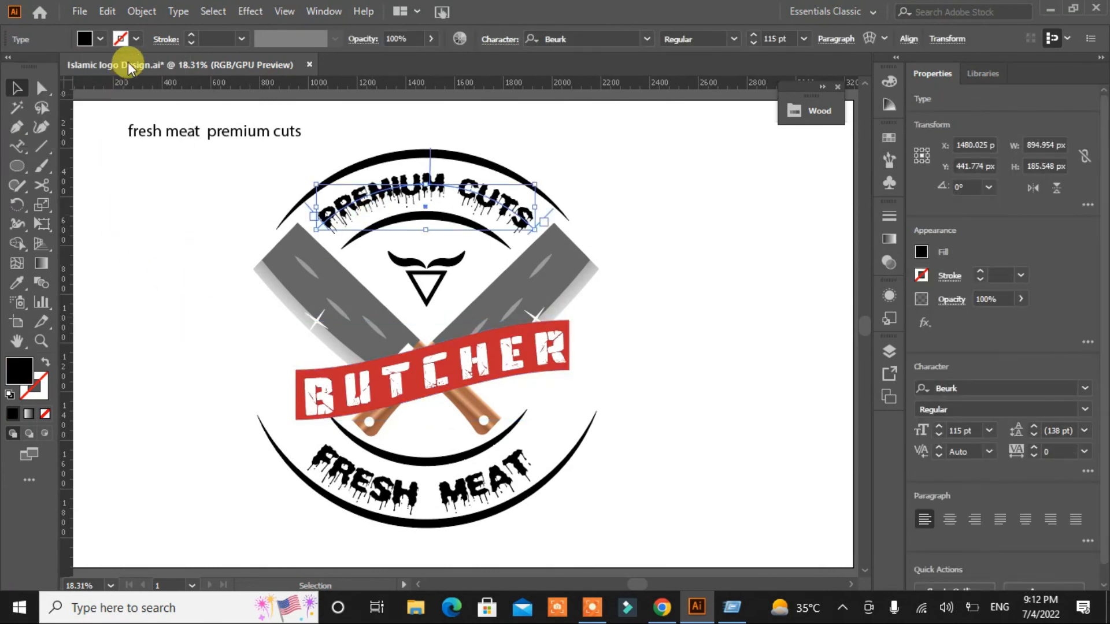
Expand the curved PREMIUM CUTS text into outlined shapes
left_click(141, 11)
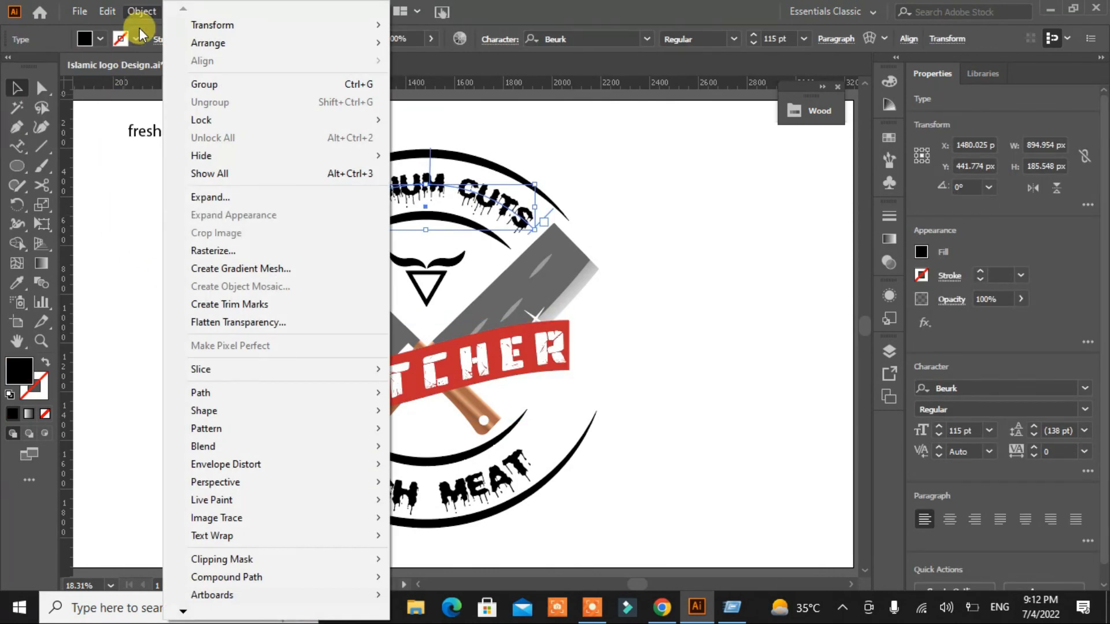
left_click(165, 194)
left_click(513, 394)
Expand the curved FRESH MEAT text into outlined shapes and deselect it
left_click(315, 471)
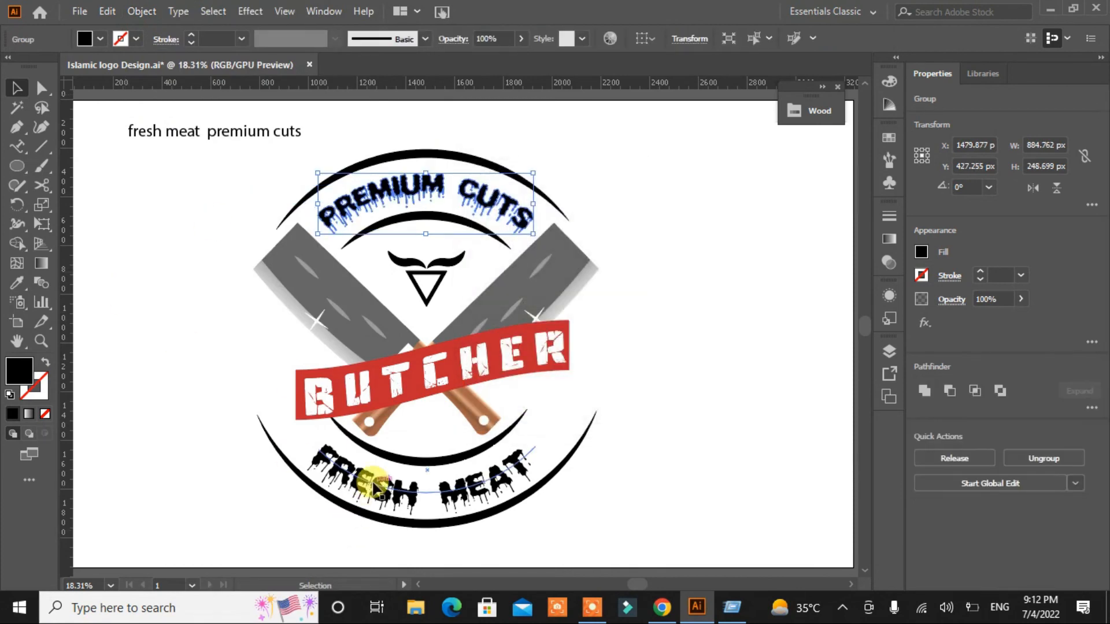
left_click(141, 11)
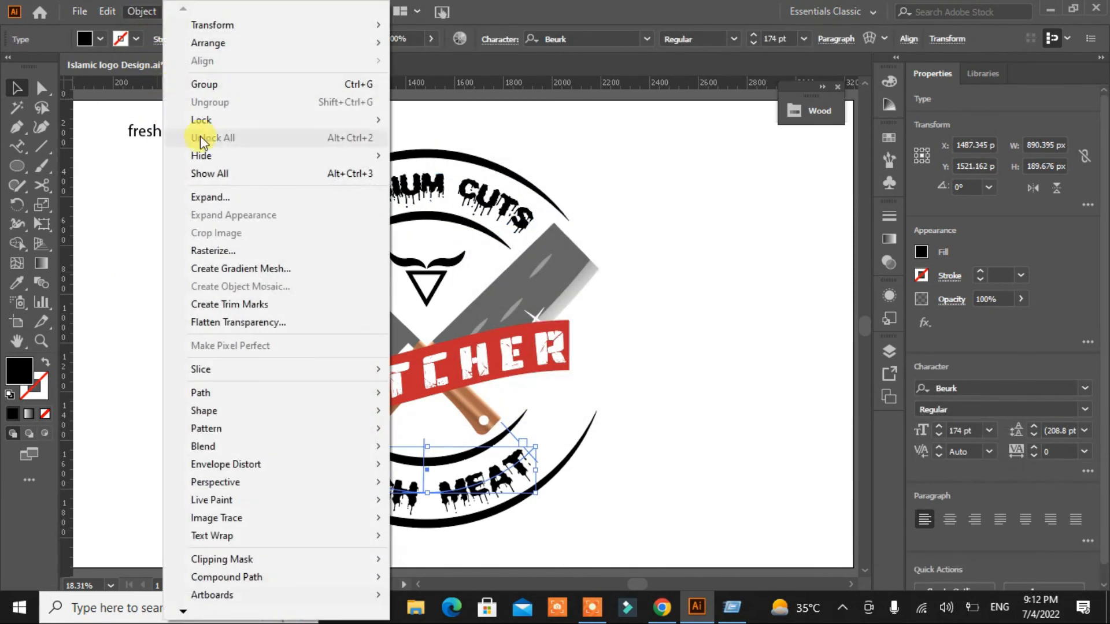
left_click(212, 198)
left_click(516, 395)
left_click(87, 322)
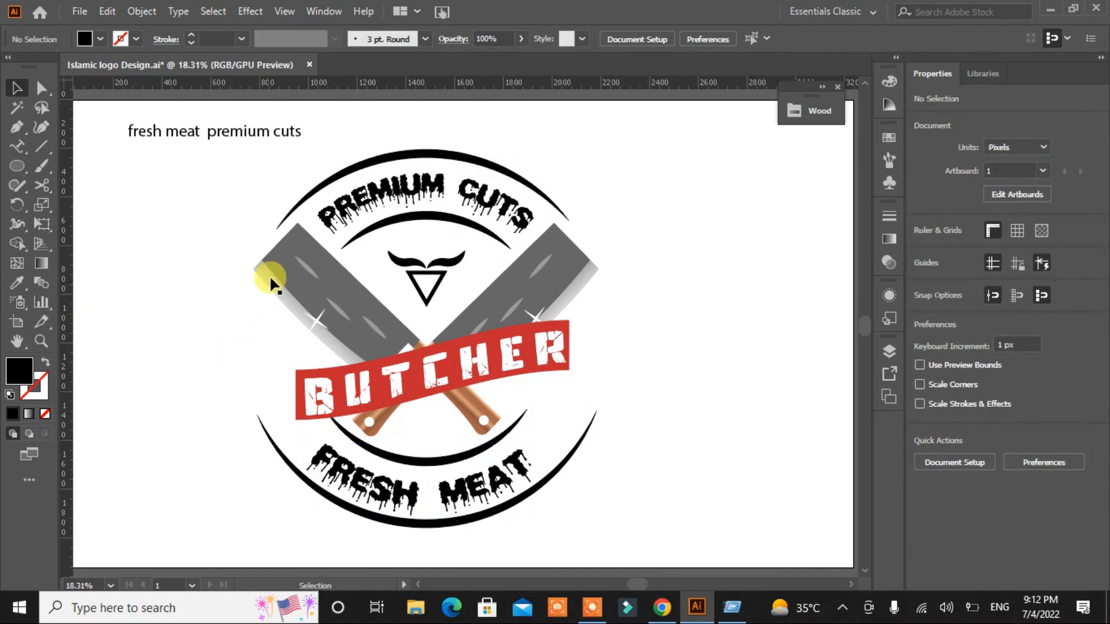
Apply Expand Appearance to the outer and inner arcs around the PREMIUM CUTS text
left_click(289, 212)
left_click(134, 11)
left_click(190, 210)
left_click(397, 220)
left_click(134, 11)
left_click(195, 215)
left_click(197, 217)
Apply Expand Appearance to the outer and inner arcs around the FRESH MEAT text
left_click(257, 412)
left_click(142, 11)
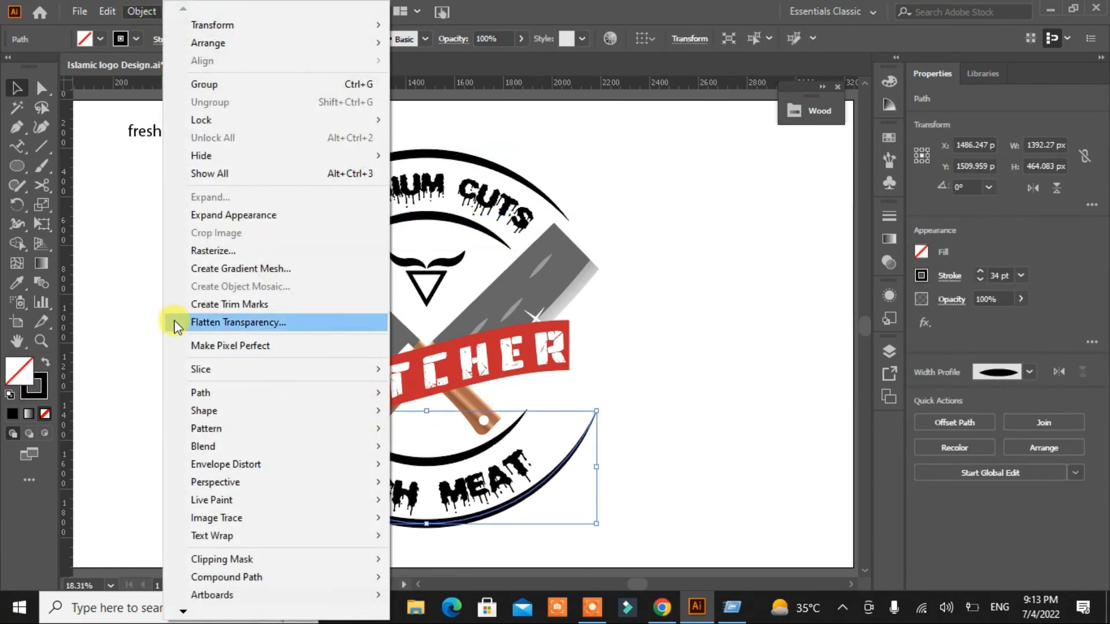
left_click(211, 215)
left_click(202, 401)
left_click(397, 458)
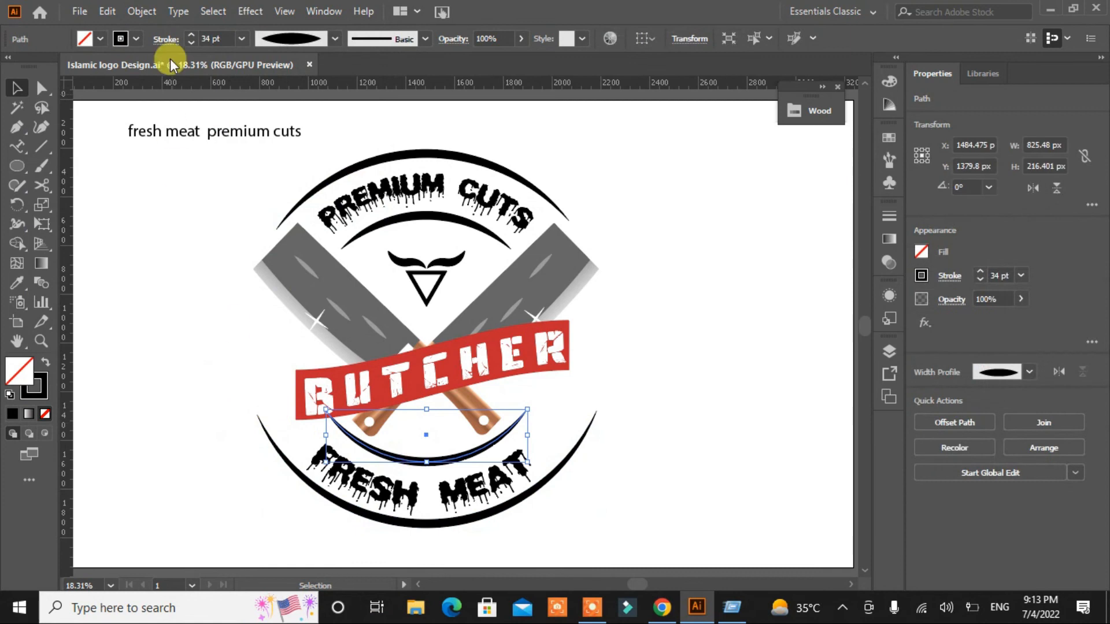
left_click(141, 11)
left_click(227, 215)
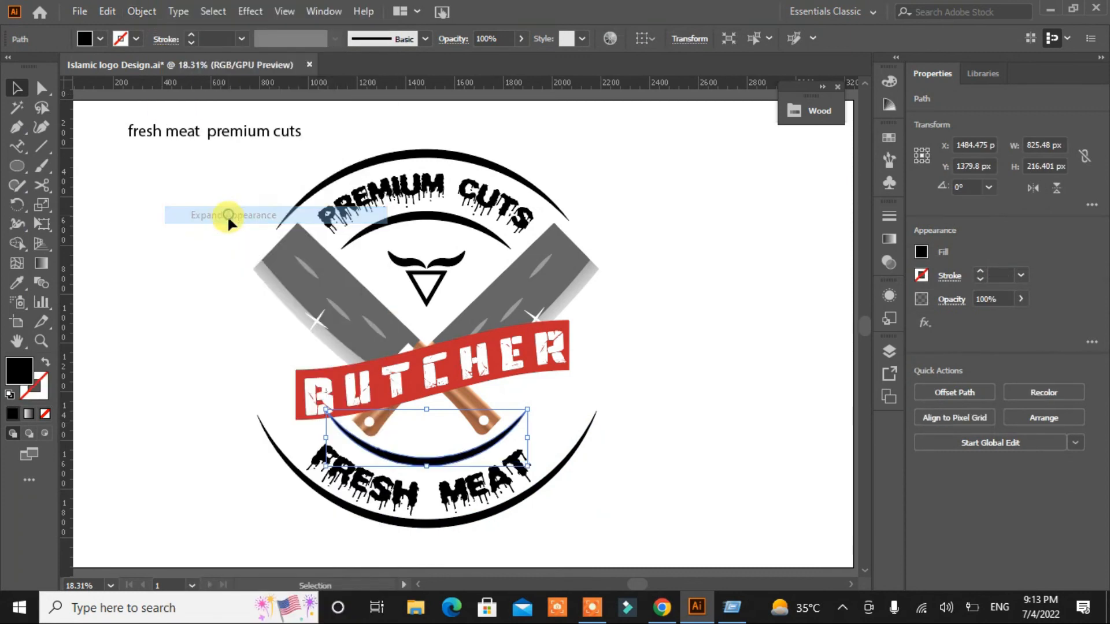
left_click(188, 420)
Recolour the FRESH MEAT lettering and both of its arcs with the banner's red, sampled with the Eyedropper
left_click(284, 460)
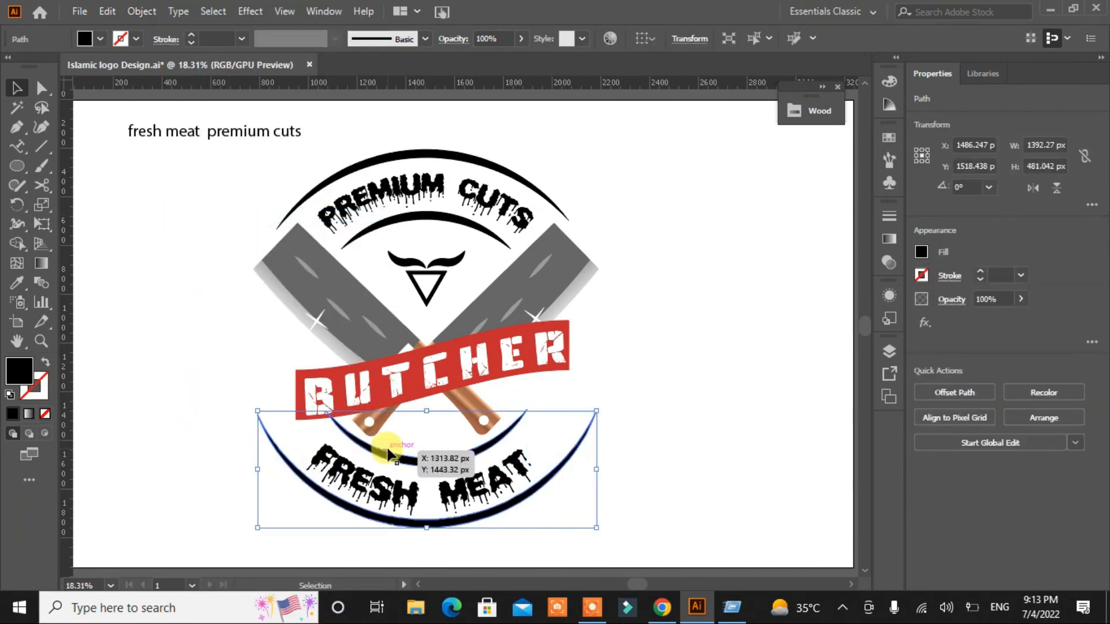
left_click(301, 471, "shift")
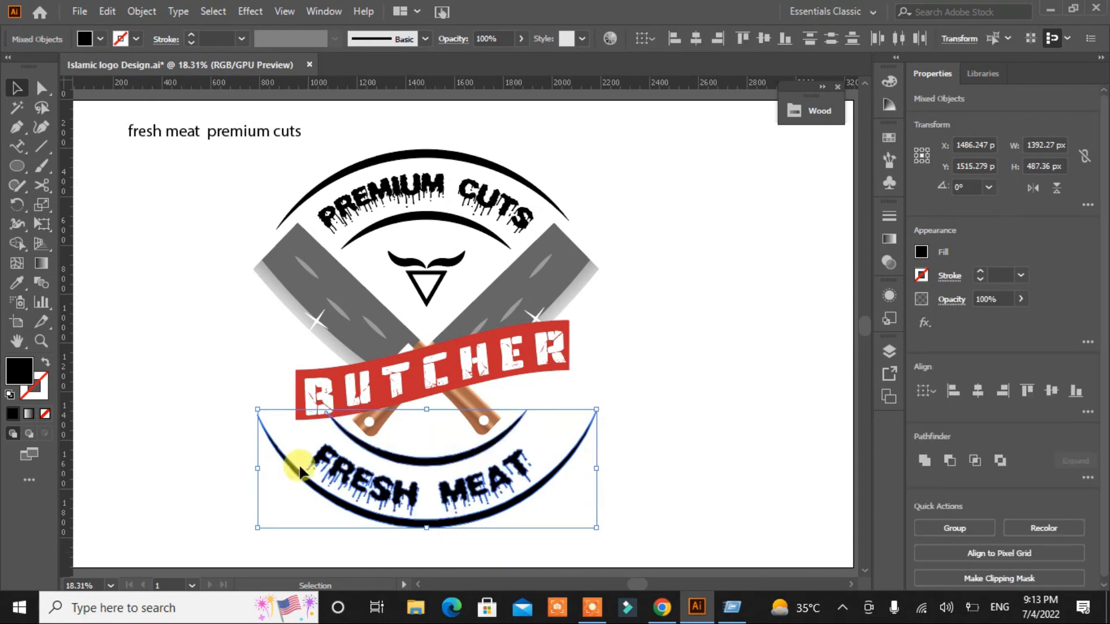
key("i")
left_click(317, 379)
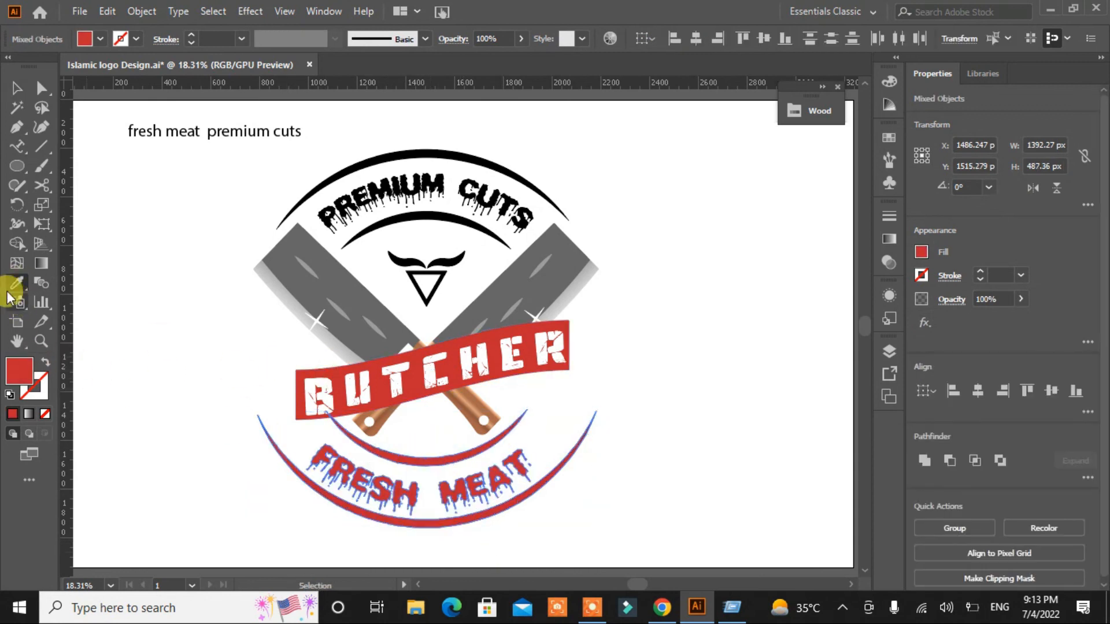
left_click(15, 86)
left_click(158, 330)
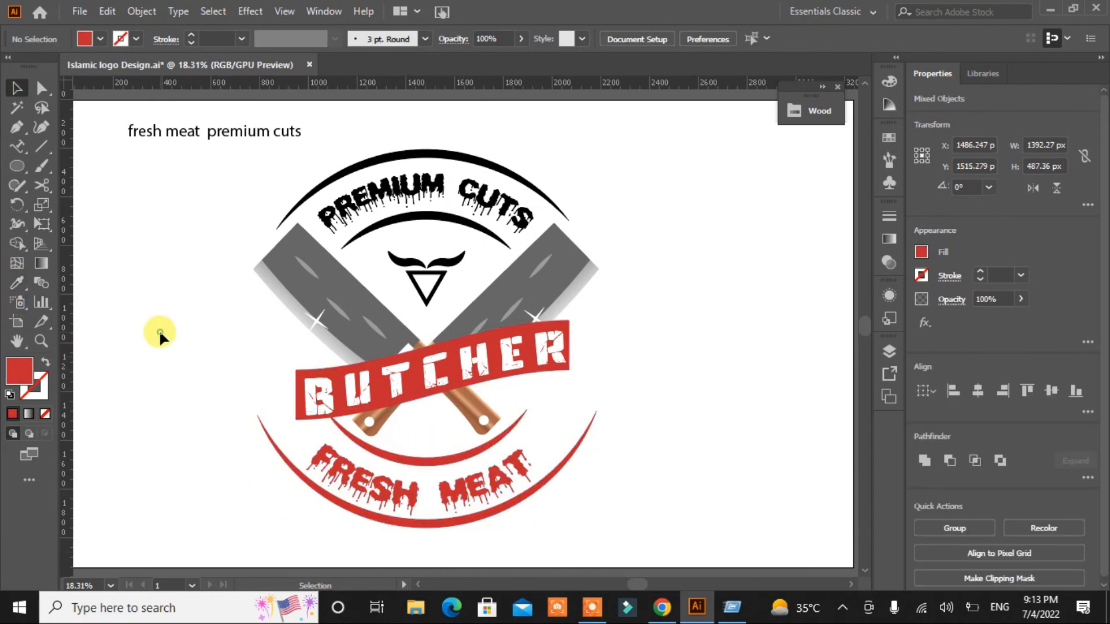
Recolour the PREMIUM CUTS lettering and its two arcs with the red sampled from the banner
left_click(467, 238)
left_click(16, 282)
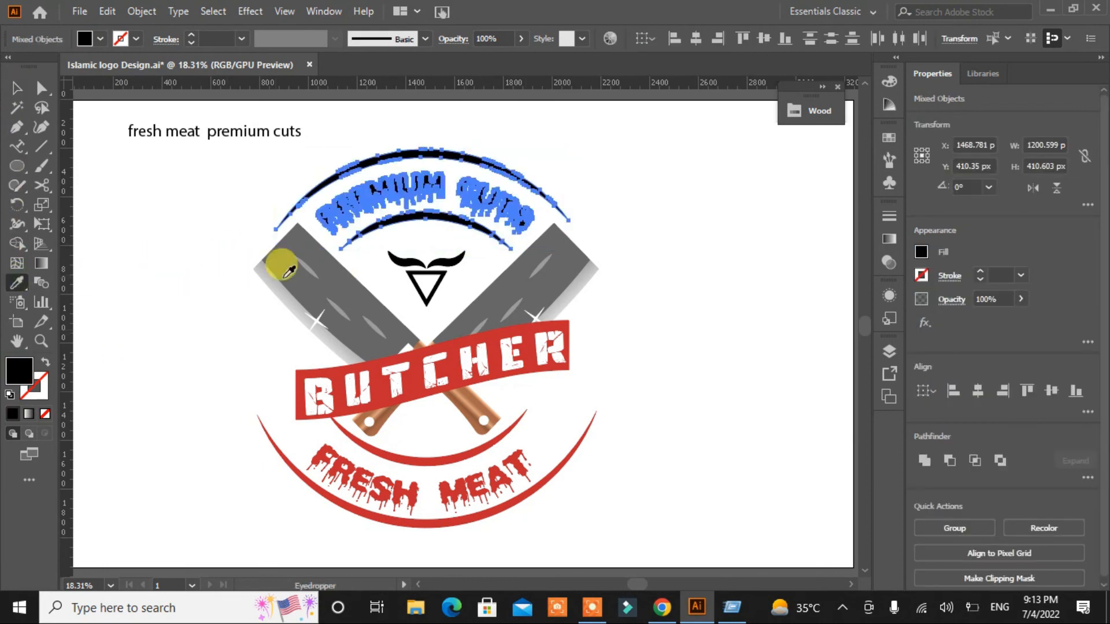
left_click(322, 373)
left_click(15, 87)
left_click(118, 279)
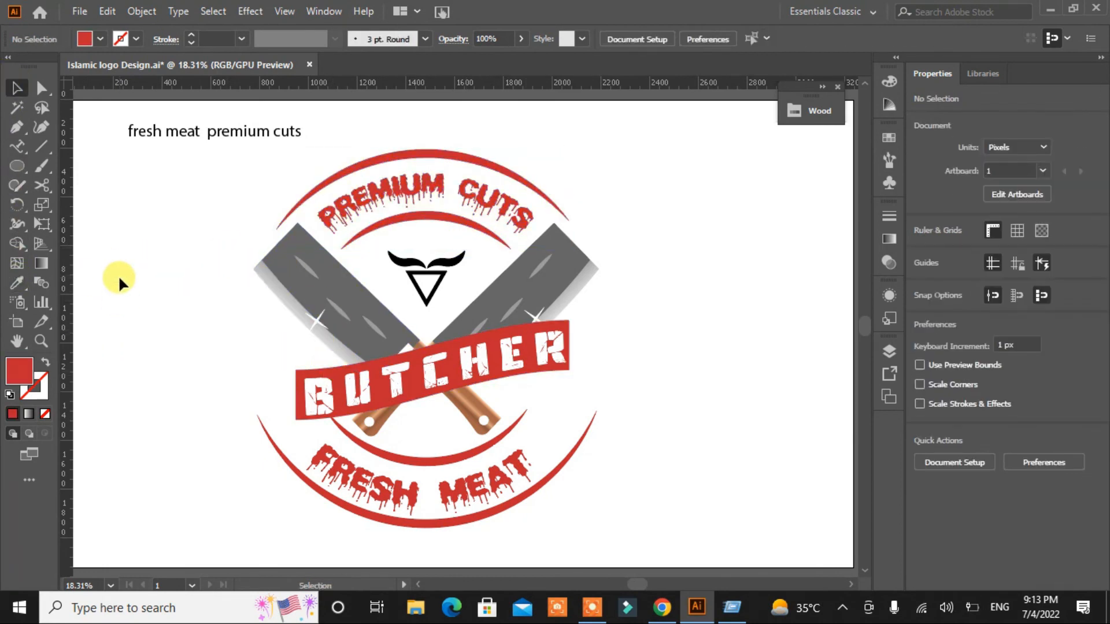
Recolour the bull-head symbol with the dark grey sampled from the cleaver blade
left_click(444, 277)
left_click(16, 282)
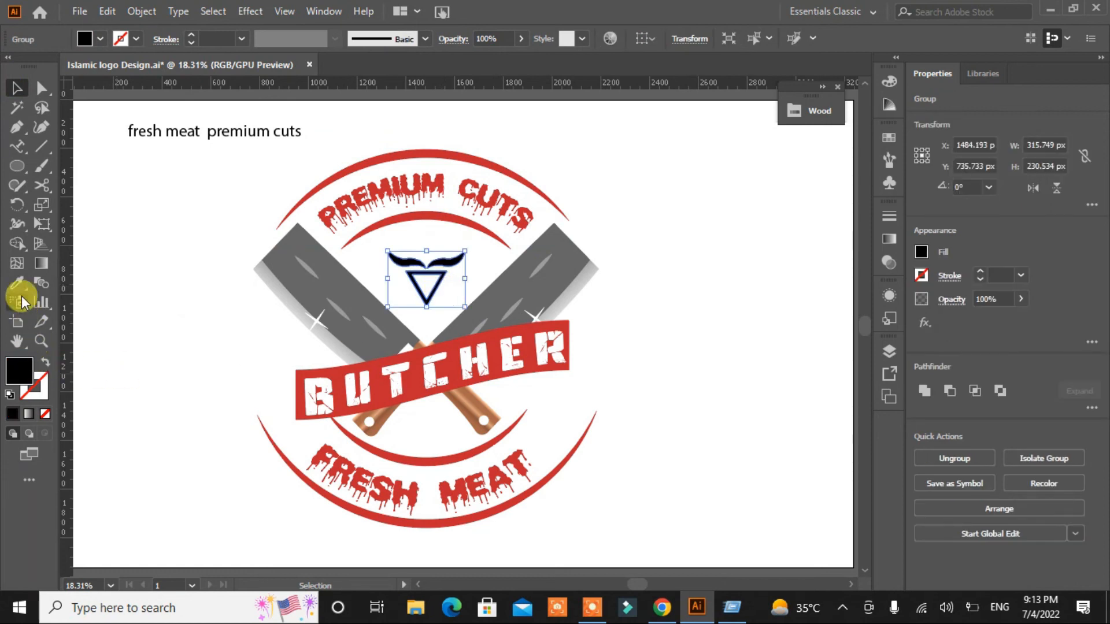
left_click(322, 277)
left_click(15, 87)
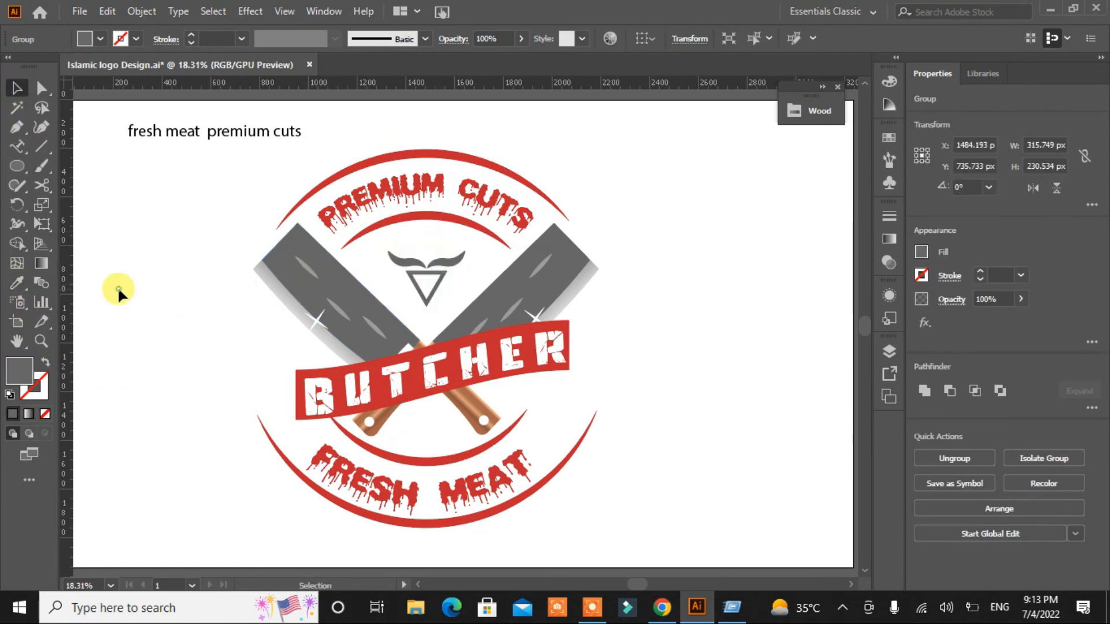
left_click(182, 304)
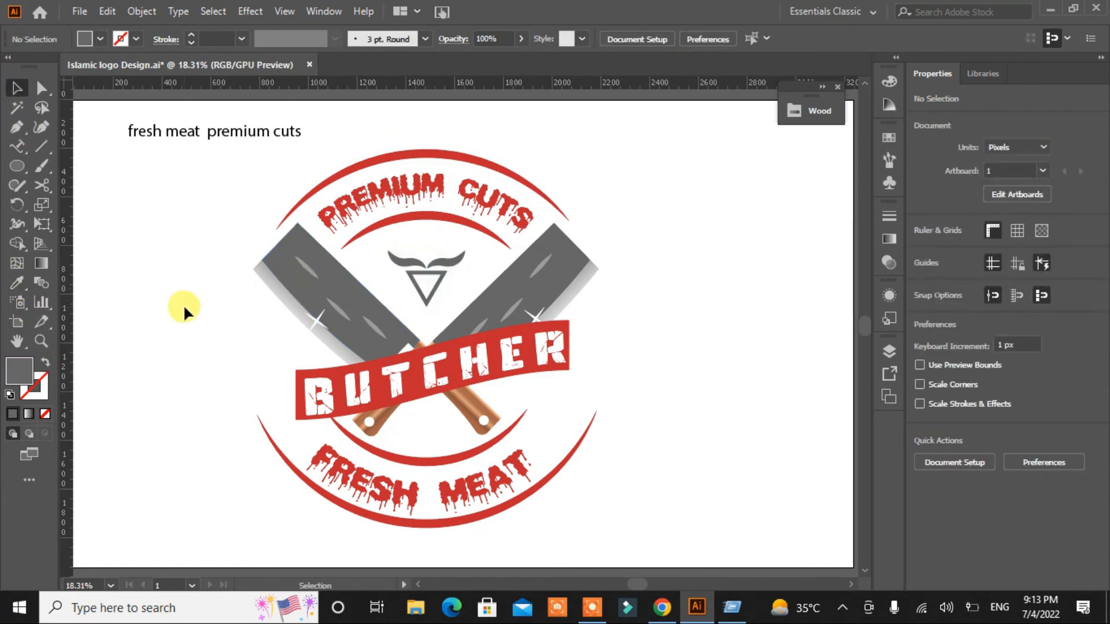
Enlarge the bull-head symbol about its centre to about 524 by 382 px and nudge it down about 55 px between the blades
left_click(426, 276)
left_click_drag(465, 307, 490, 331)
key("Down")
key("Down")
key("Down")
key("Down")
key("Down")
key("Down")
key("Down")
key("Down")
key("Down")
key("Down")
key("Down")
key("Down")
key("Down")
key("Down")
key("Down")
key("Down")
key("Down")
key("Down")
key("Down")
key("Down")
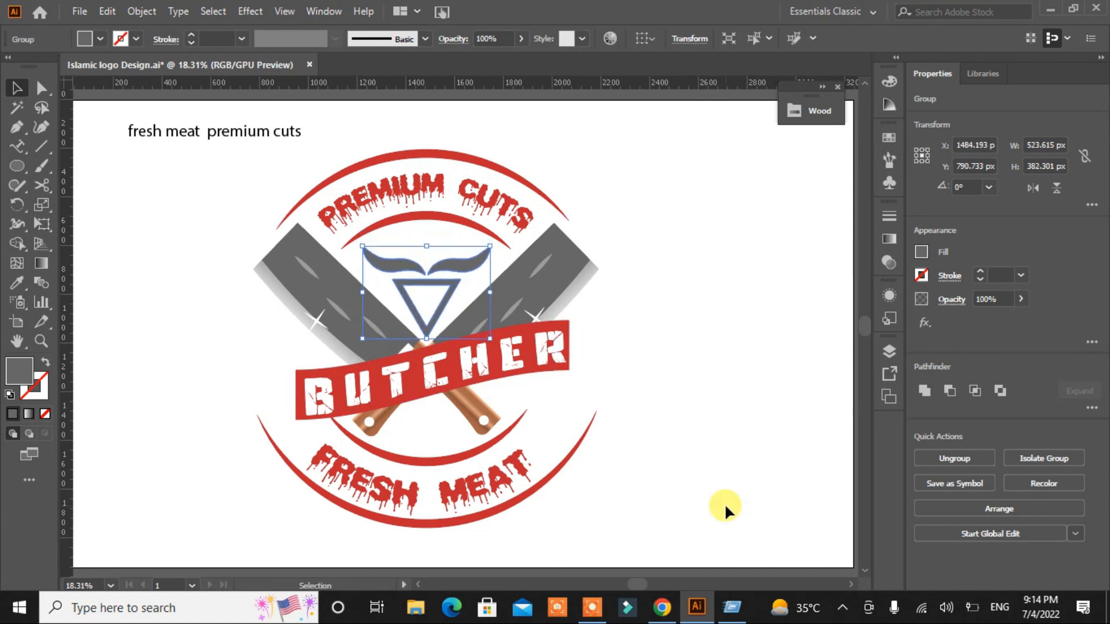
left_click(726, 465)
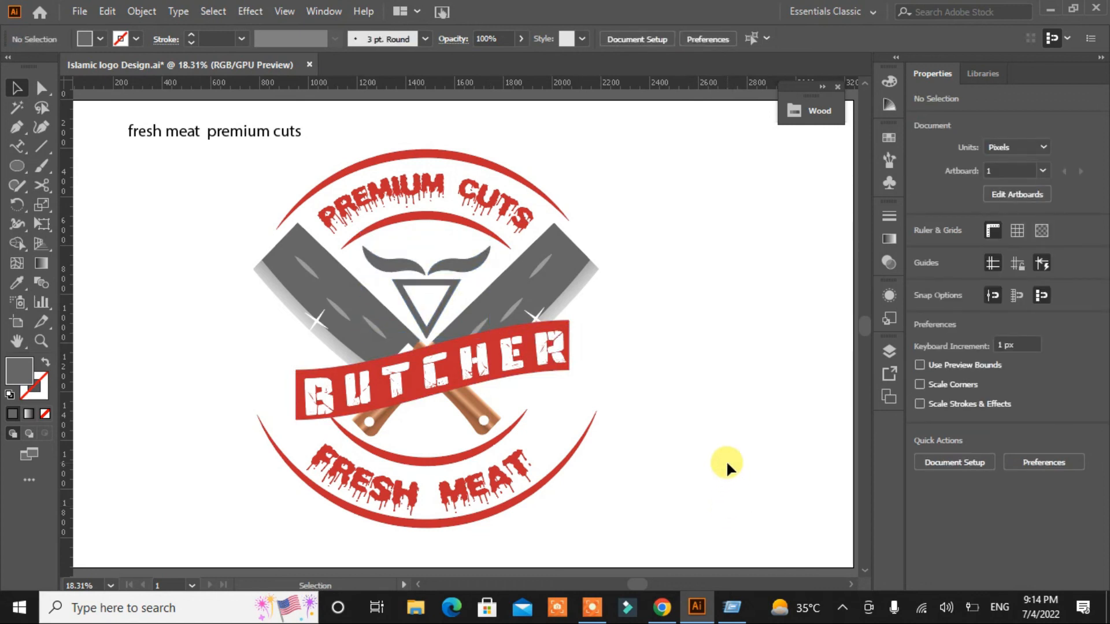
Delete the leftover plain text "fresh meat premium cuts" above the logo
left_click(227, 130)
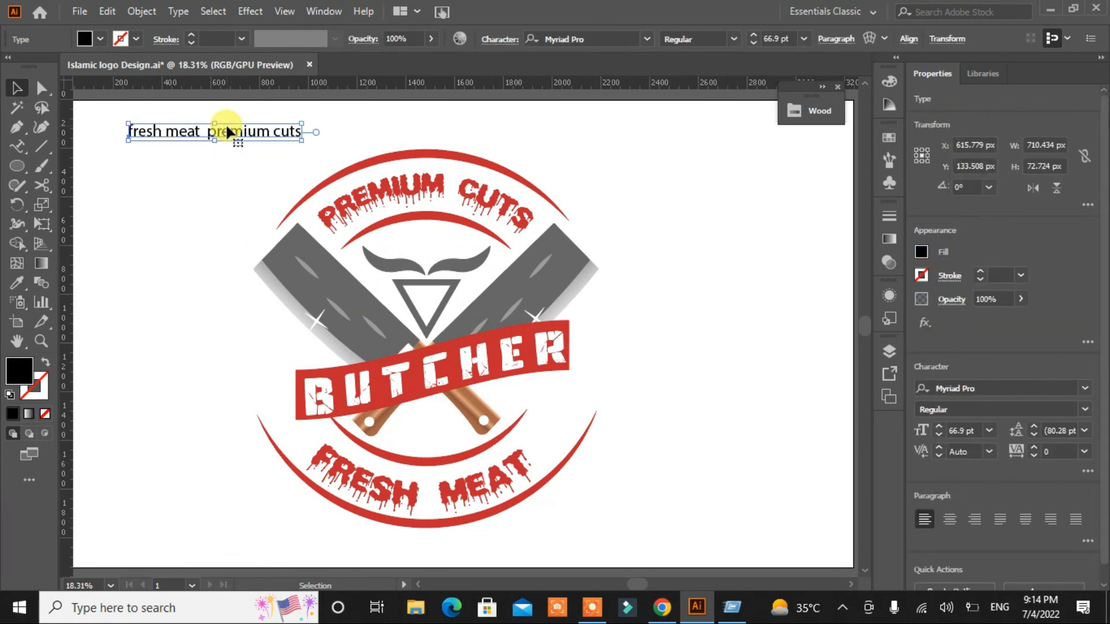
key("Delete")
Group all of the logo artwork into one object
left_click_drag(334, 524, 231, 512)
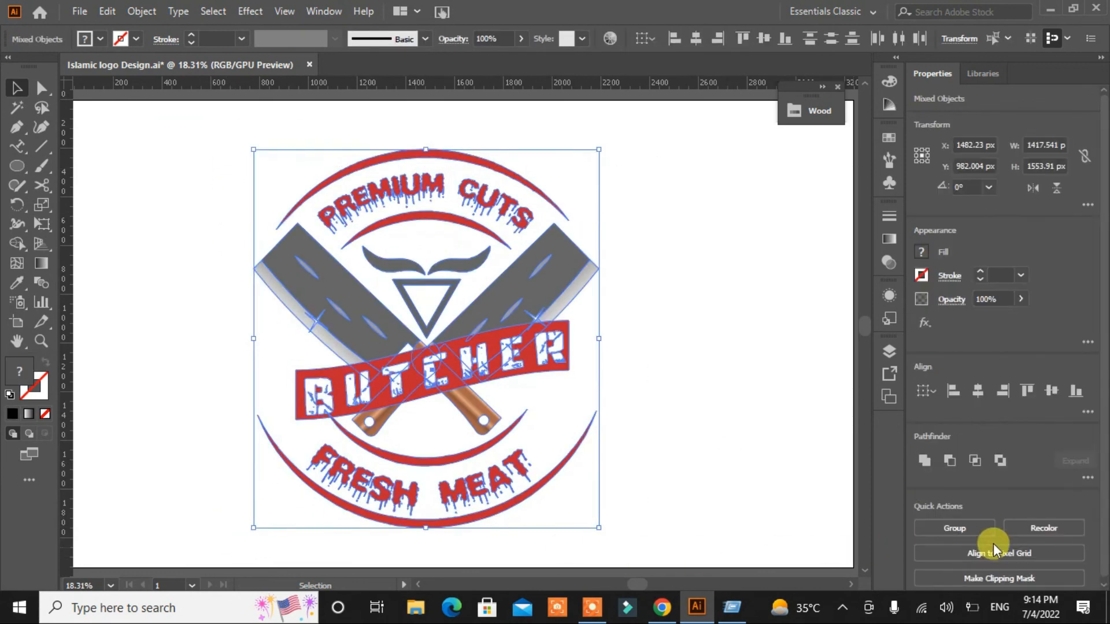
left_click(976, 537)
left_click(704, 446)
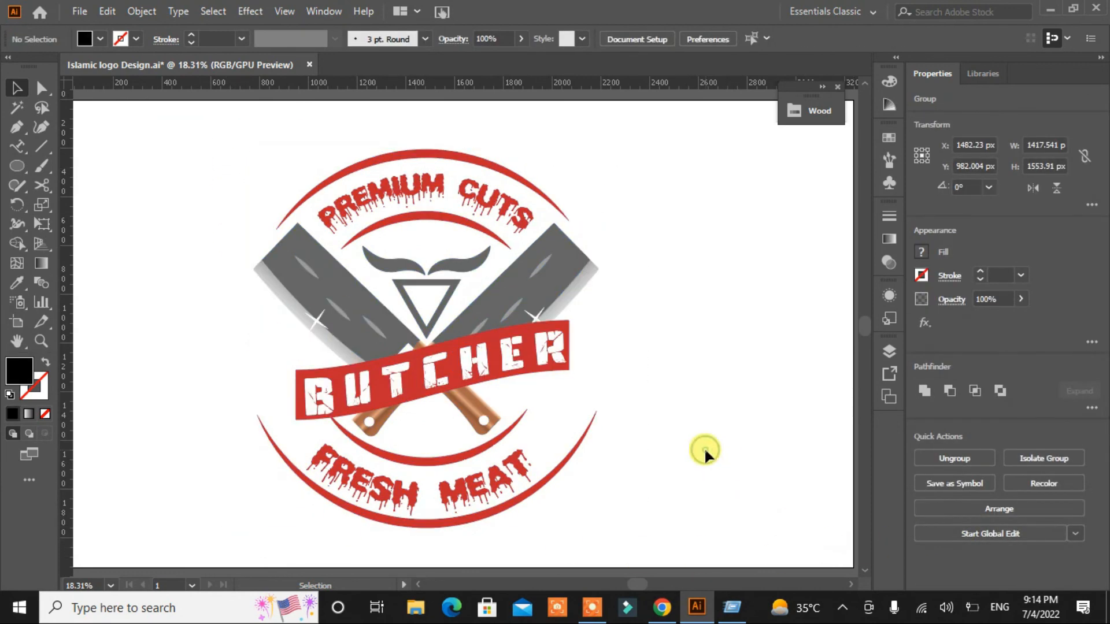
Break the whole-logo group apart into its separate parts again
left_click(512, 354)
right_click(512, 351)
left_click(560, 206)
left_click(676, 345)
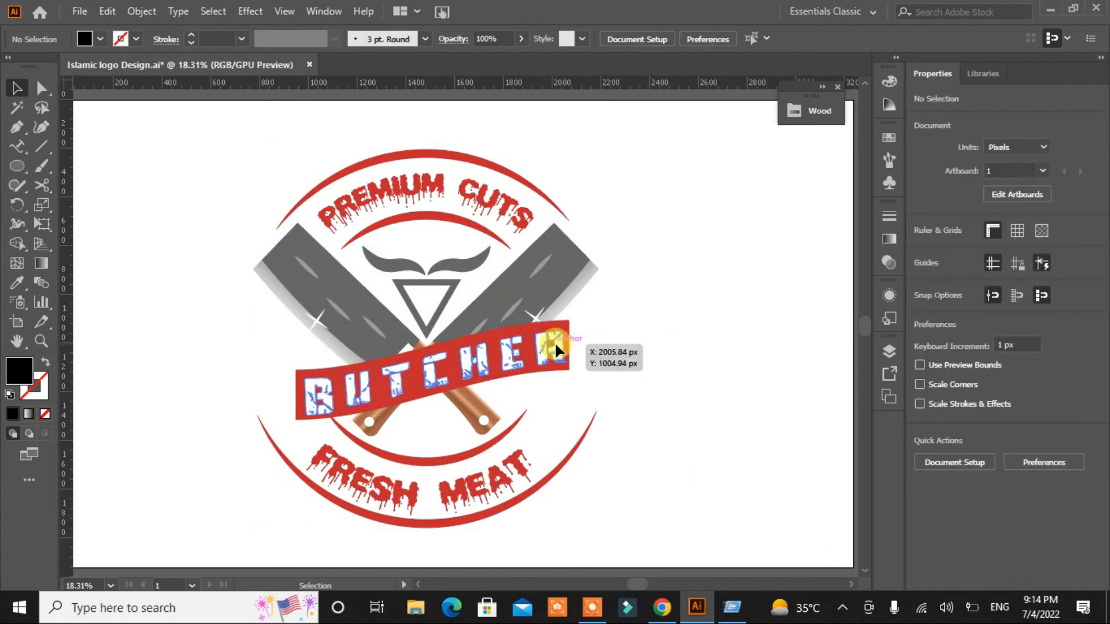
Apply a Drop Shadow to the BUTCHER lettering with Multiply mode, 75% opacity, 7 px X and Y offsets and 5 px blur
left_click(554, 342)
left_click(249, 11)
mouse_move(324, 193)
left_click(500, 216)
left_click(512, 386)
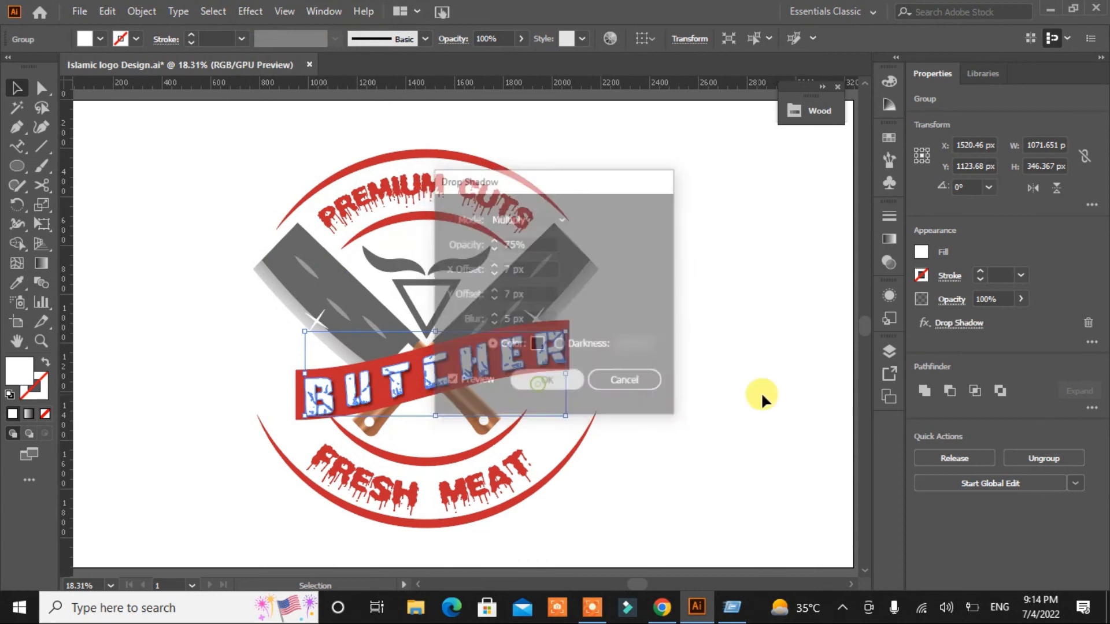
left_click(757, 384)
Nudge the BUTCHER lettering 5 px up and 7 px left within the red banner and deselect it
left_click(438, 388)
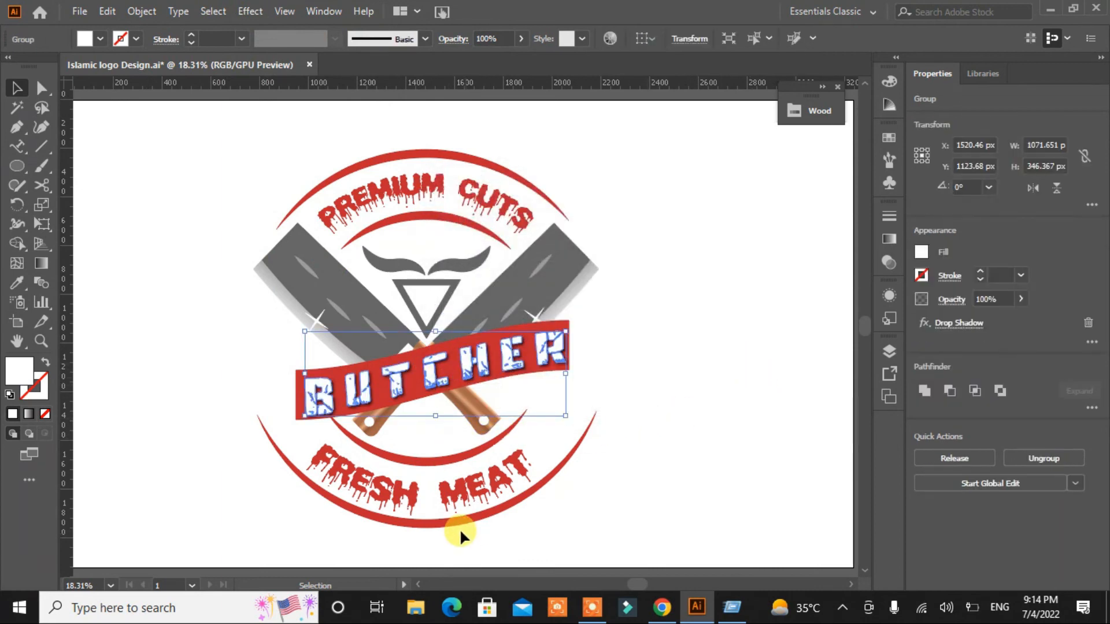
key("Up")
key("Up")
key("Up")
key("Up")
key("Up")
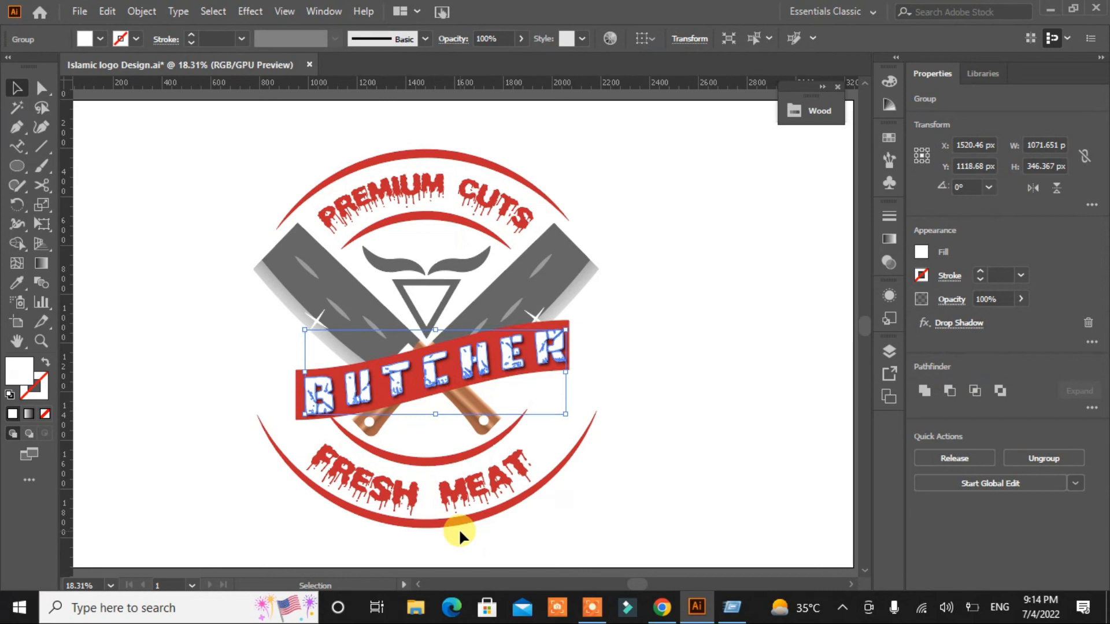
key("Left")
key("Left")
key("Left")
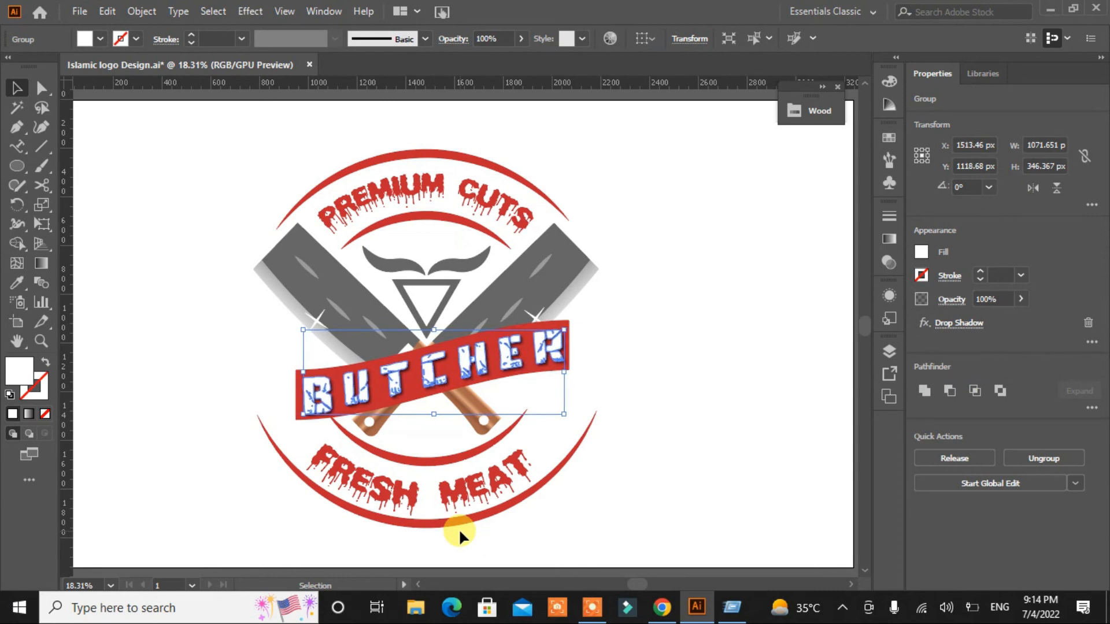
left_click(652, 442)
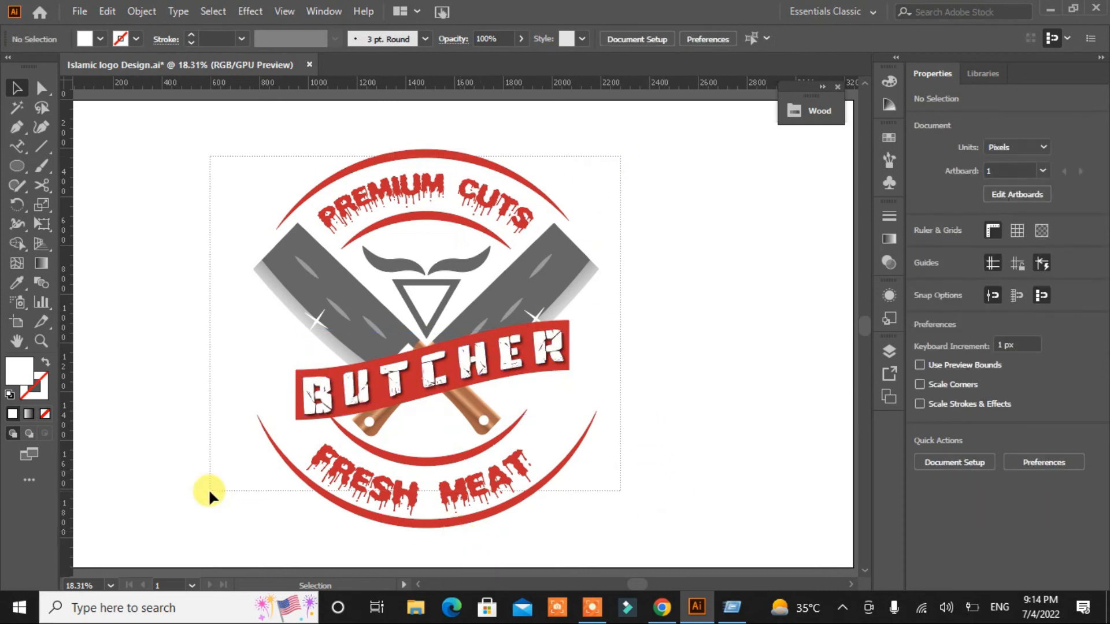
left_click_drag(210, 495, 812, 488)
left_click(736, 456)
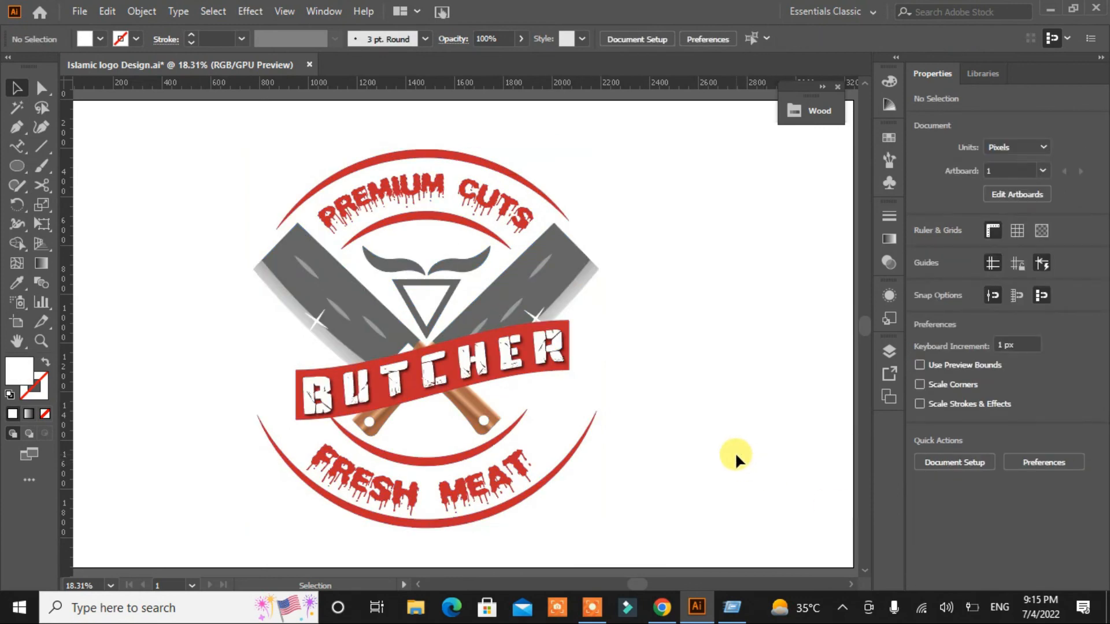